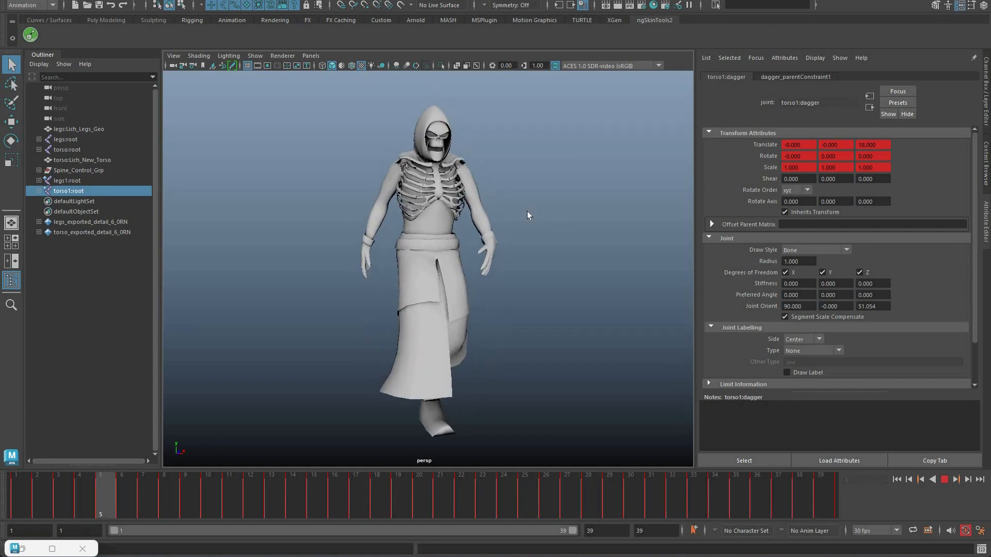
Examine the skeleton character's walk animation from different angles while it plays.
click(471, 198)
mouse_move(472, 201)
alt+mouse_down()
mouse_move(539, 204)
mouse_move(572, 191)
mouse_move(562, 187)
alt+mouse_up()
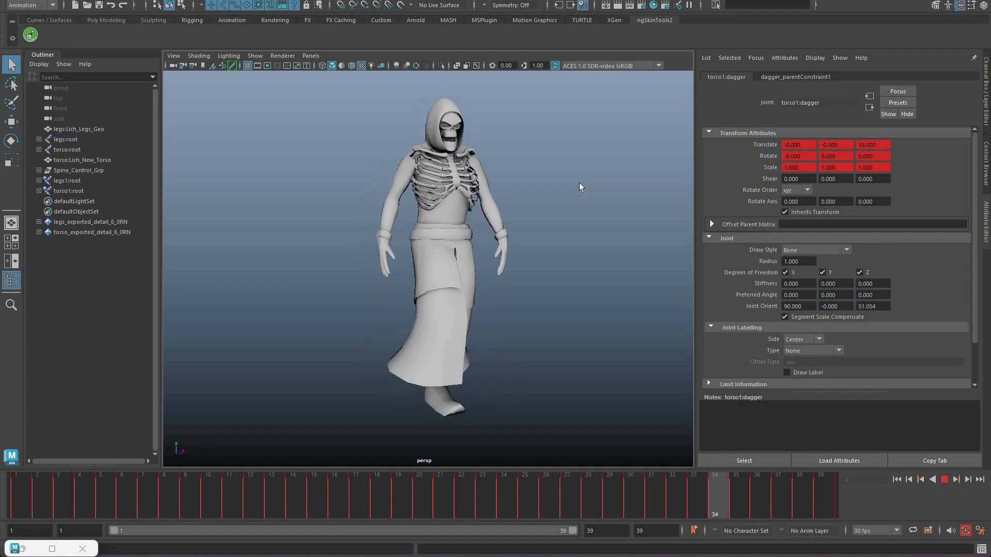
alt+drag(566, 175, 566, 181)
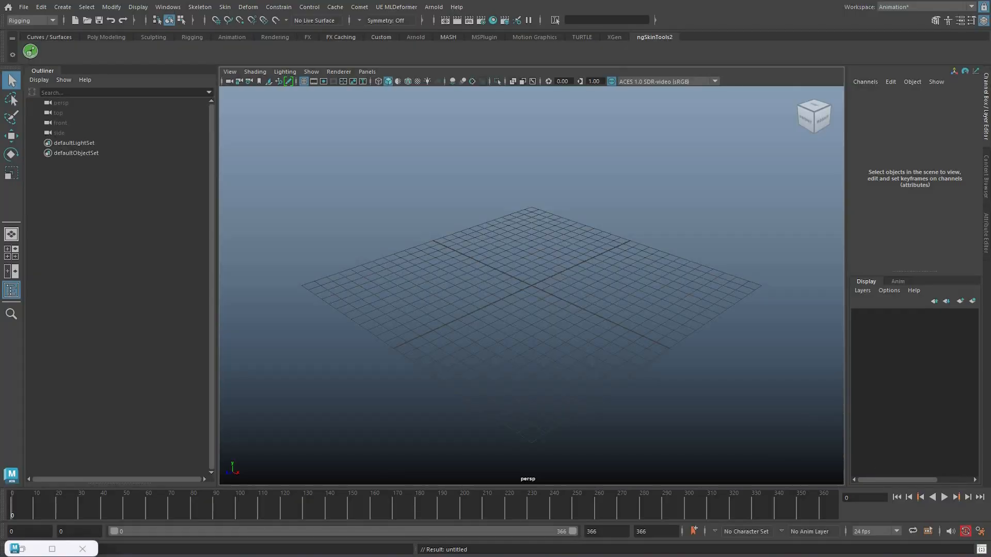
Run the complete AnimManager quick_rig Python script for SK_LichLegs.fbx and SK_LichTorso.fbx from the Script Editor.
click(980, 549)
scroll(867, 392, down, 1)
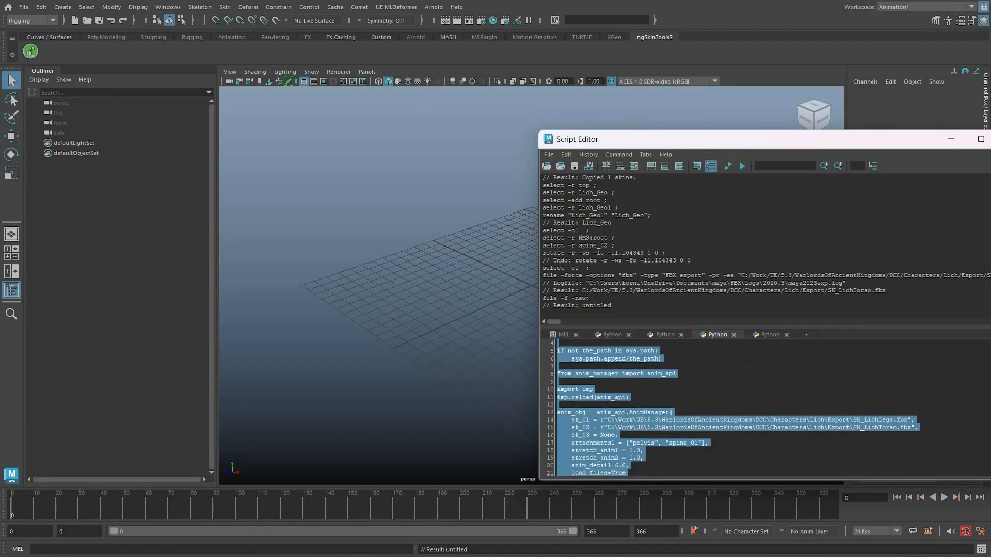
click(825, 416)
scroll(793, 434, down, 2)
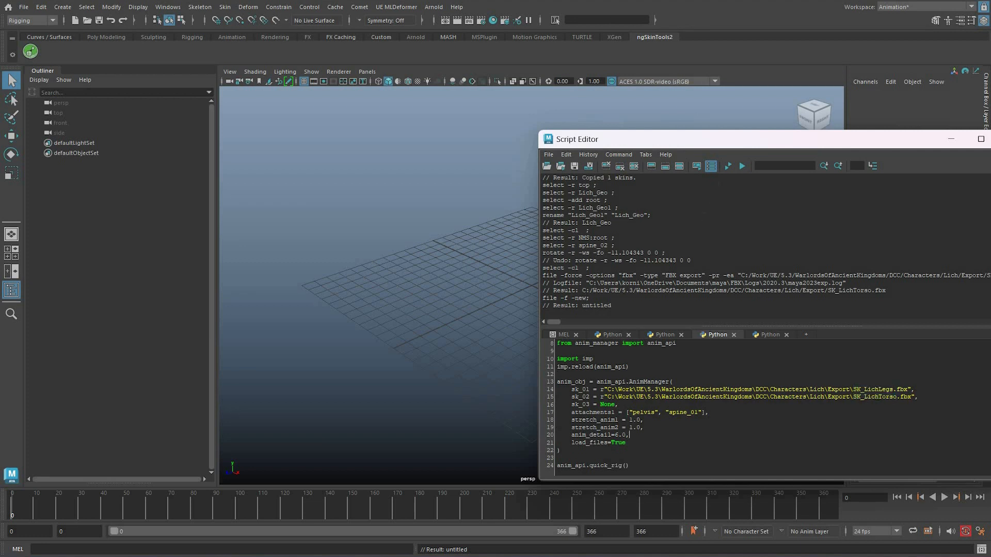
key(ctrl+a)
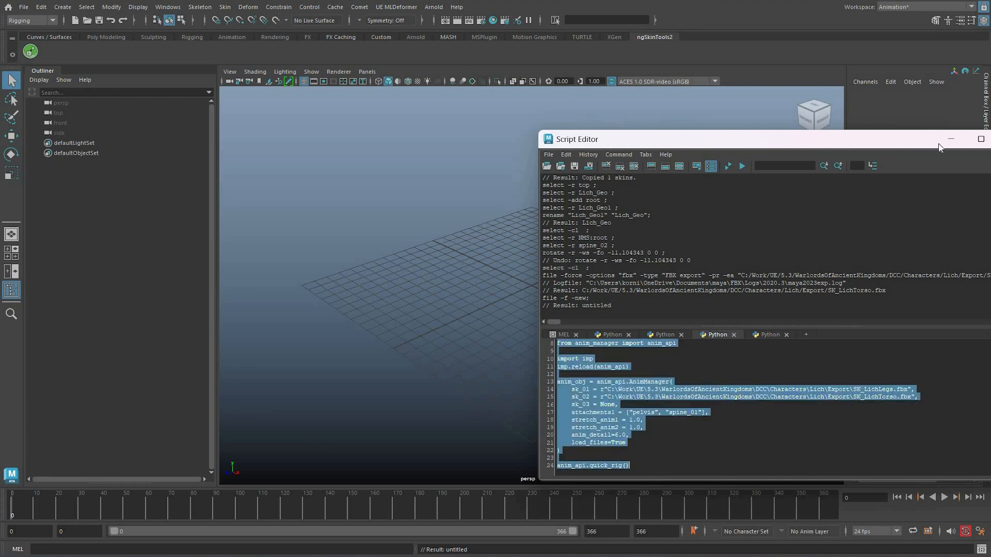
key(ctrl+Return)
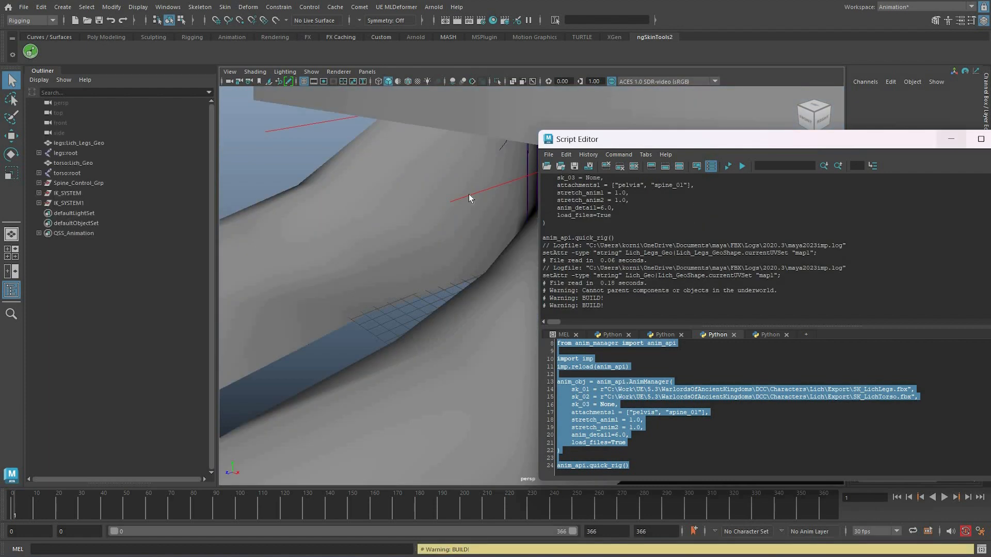
Display the newly built character in shaded mode with texture maps.
scroll(614, 241, down, 12)
alt+drag(439, 297, 508, 274)
alt+middle_drag(508, 273, 516, 324)
key(4)
alt+drag(508, 283, 526, 280)
scroll(526, 280, down, 2)
alt+middle_drag(527, 279, 527, 338)
scroll(528, 276, down, 3)
alt+middle_drag(561, 243, 575, 290)
scroll(574, 290, up, 2)
key(5)
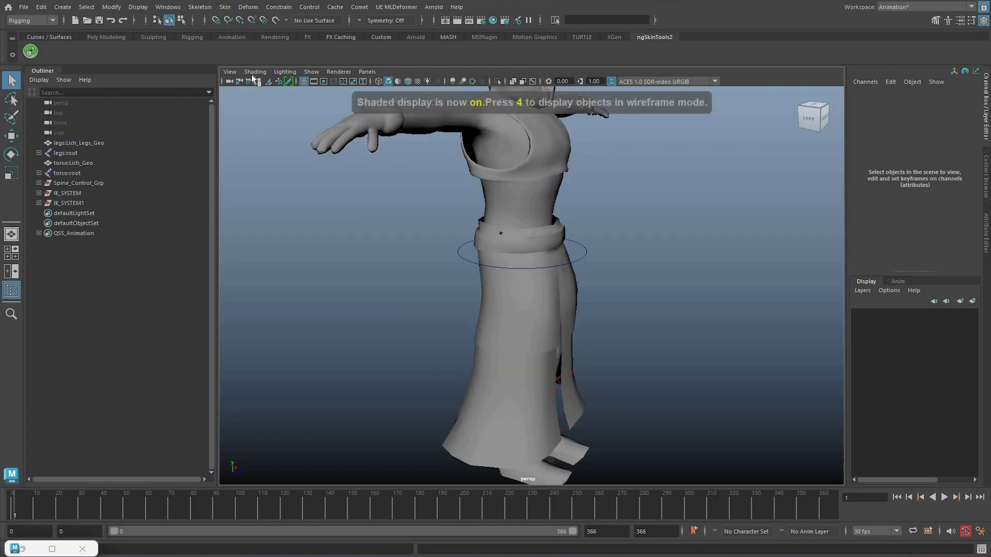
key(6)
alt+middle_drag(561, 243, 573, 309)
alt+drag(573, 310, 480, 302)
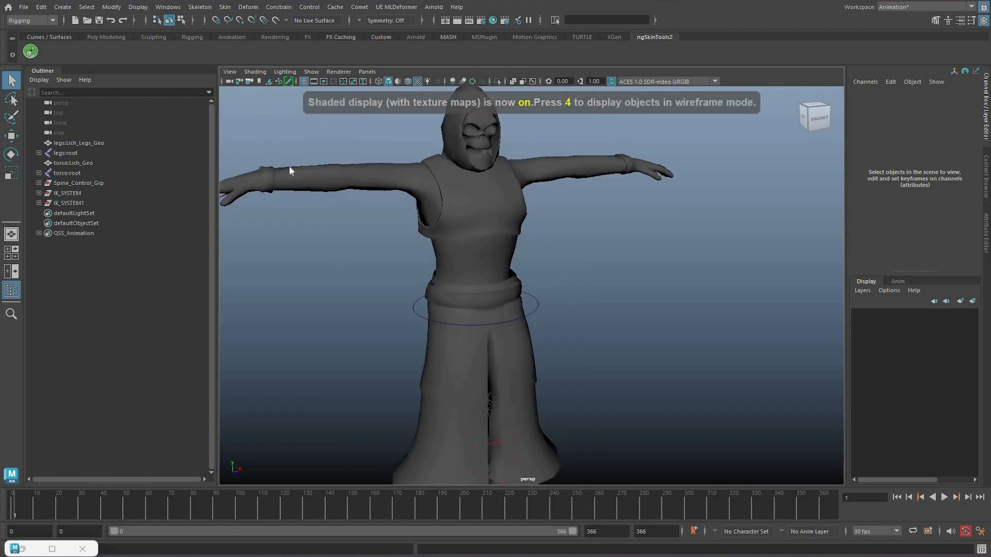
Turn on X-Ray Joints in the perspective view.
click(250, 72)
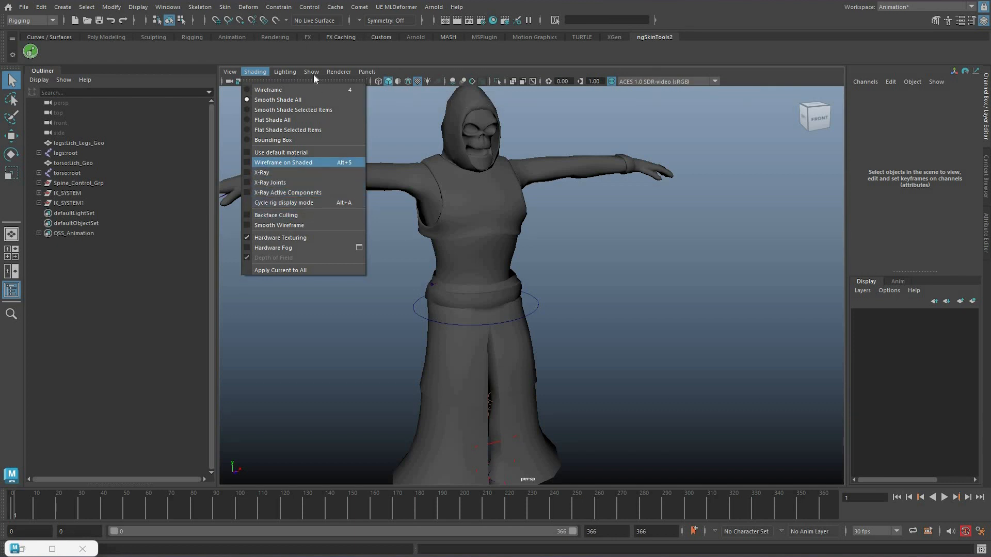
mouse_move(311, 72)
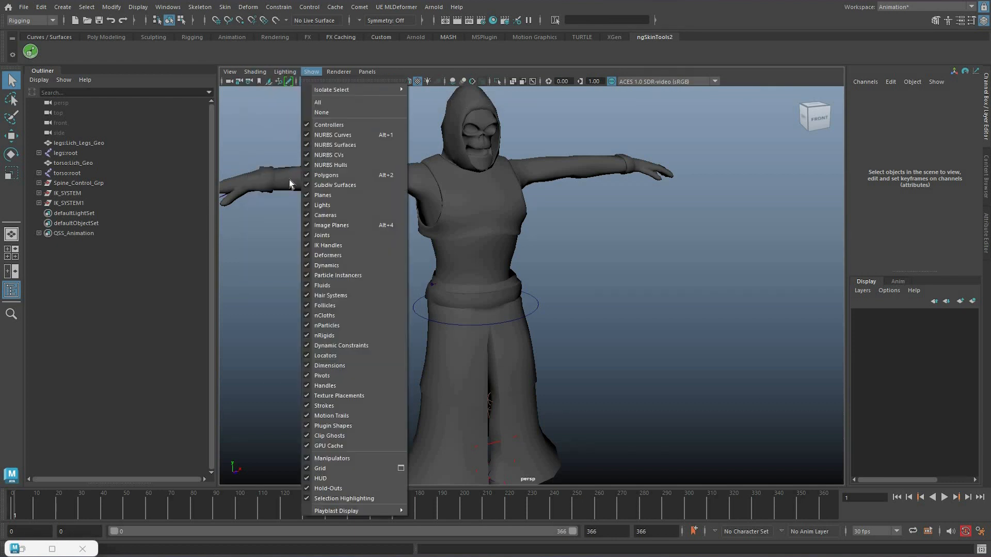
mouse_move(255, 72)
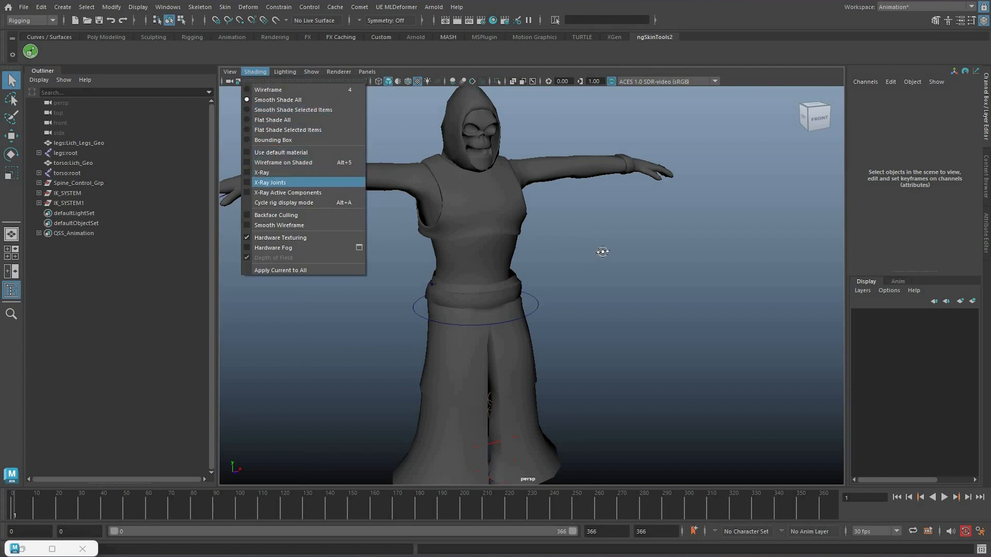
click(278, 182)
Set the animation end time to frame 40.
alt+drag(604, 231, 548, 317)
alt+middle_drag(549, 318, 701, 527)
alt+drag(701, 526, 768, 551)
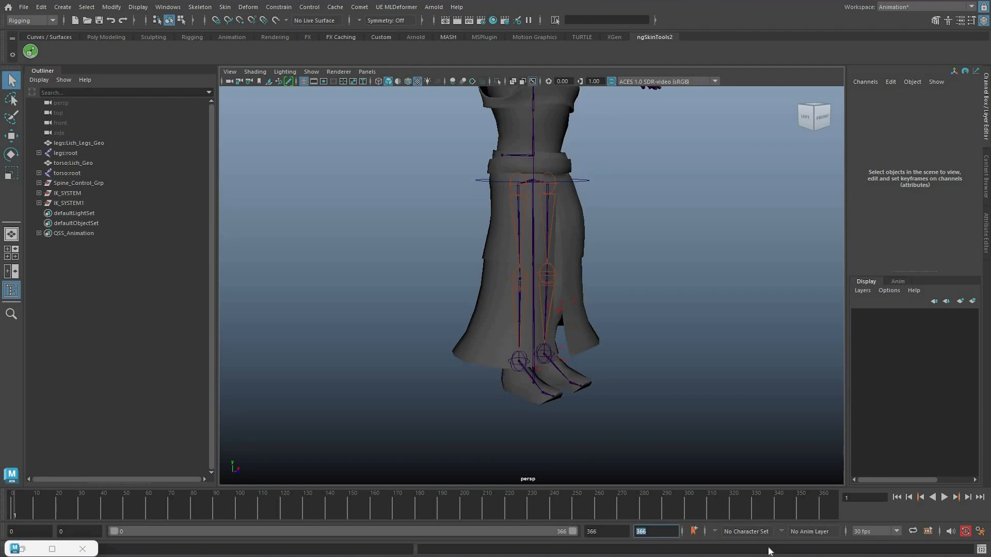
key(Return)
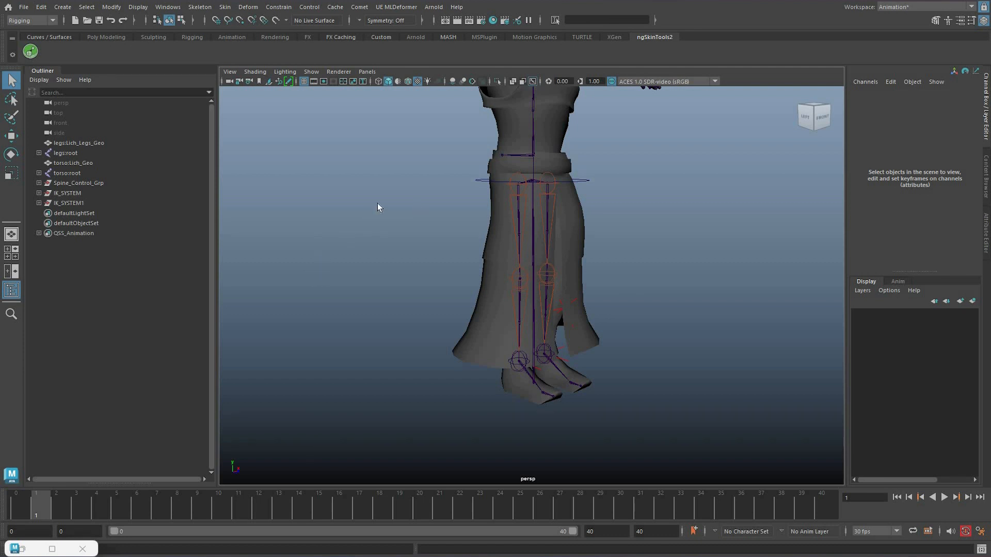
Select all members of the QSS_Animation set, then clear the selection.
alt+middle_drag(474, 101, 470, 184)
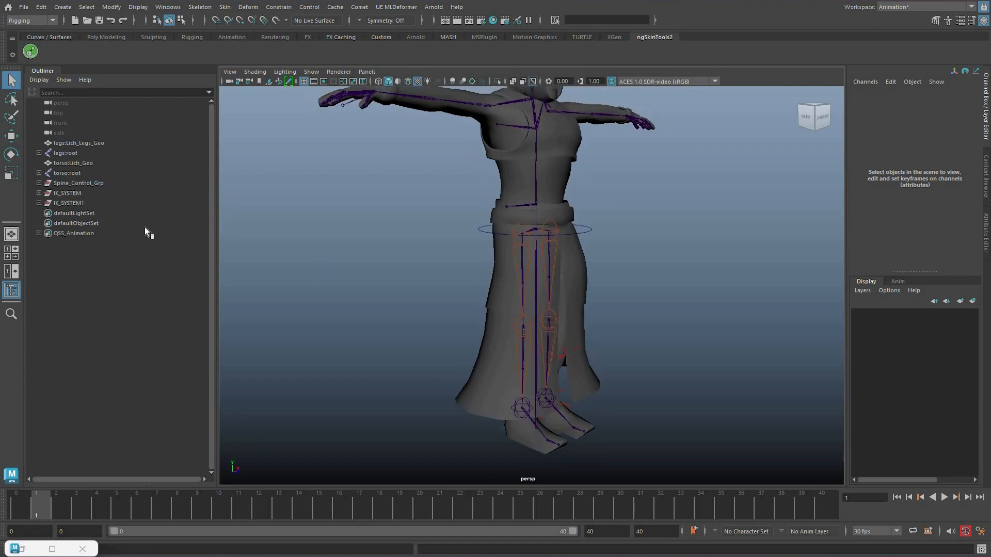
click(101, 235)
right_click(80, 235)
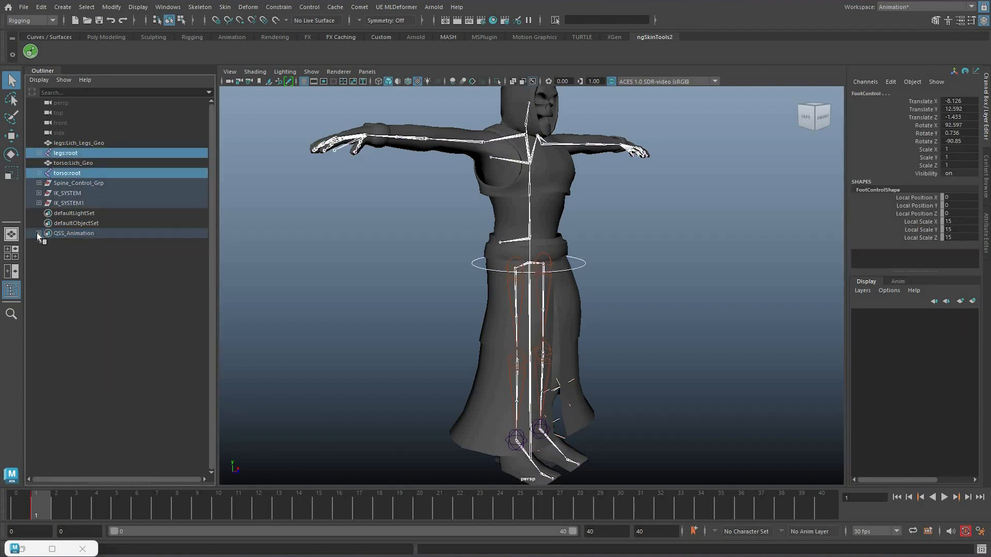
click(39, 233)
click(408, 344)
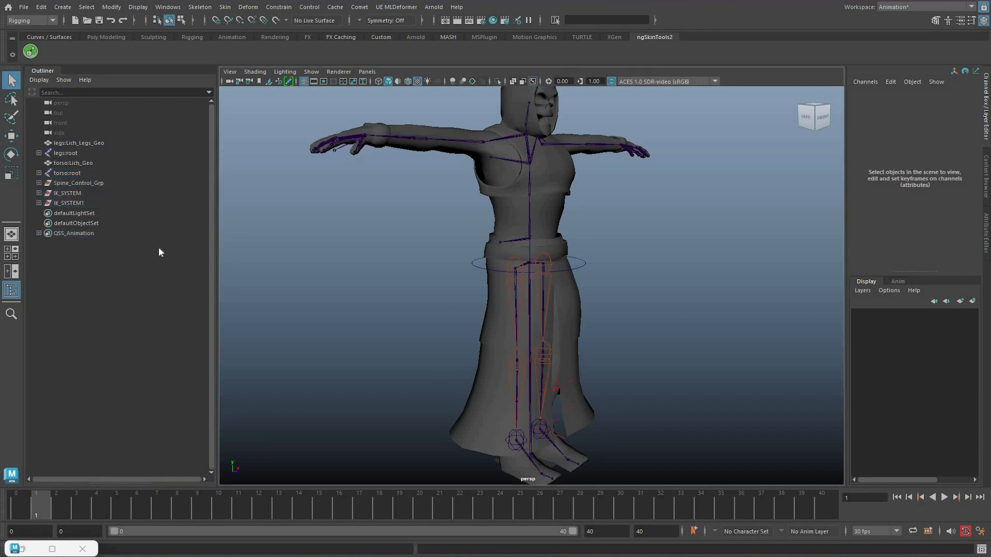
click(62, 7)
mouse_move(119, 245)
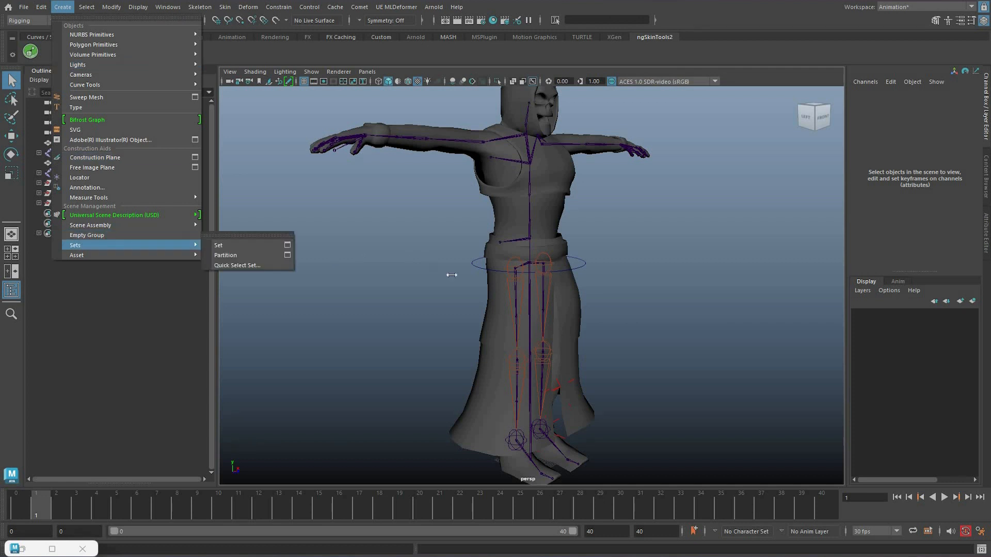
click(236, 265)
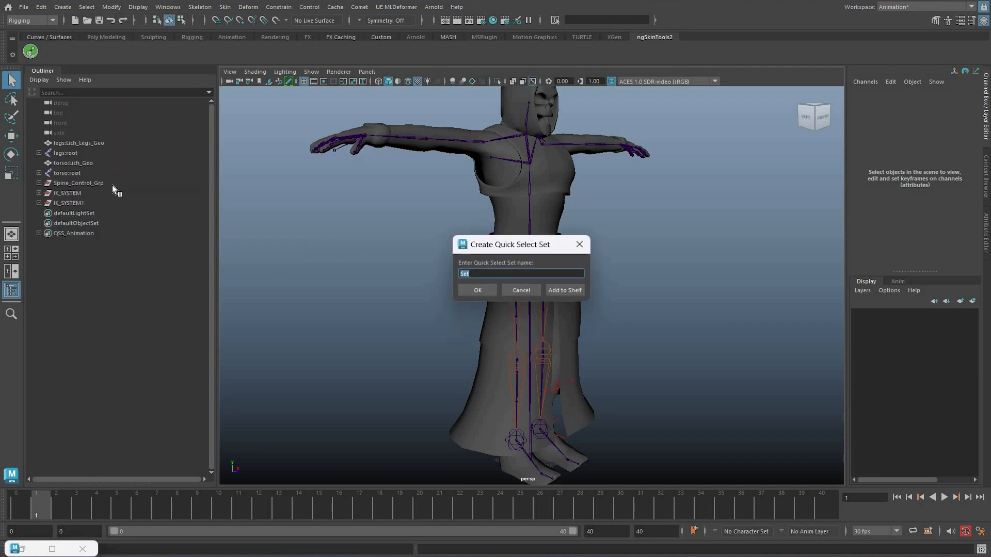
click(521, 290)
Set the animation start to frame 1 and key all members of the QSS_Animation set on frames 1 and 40.
click(84, 233)
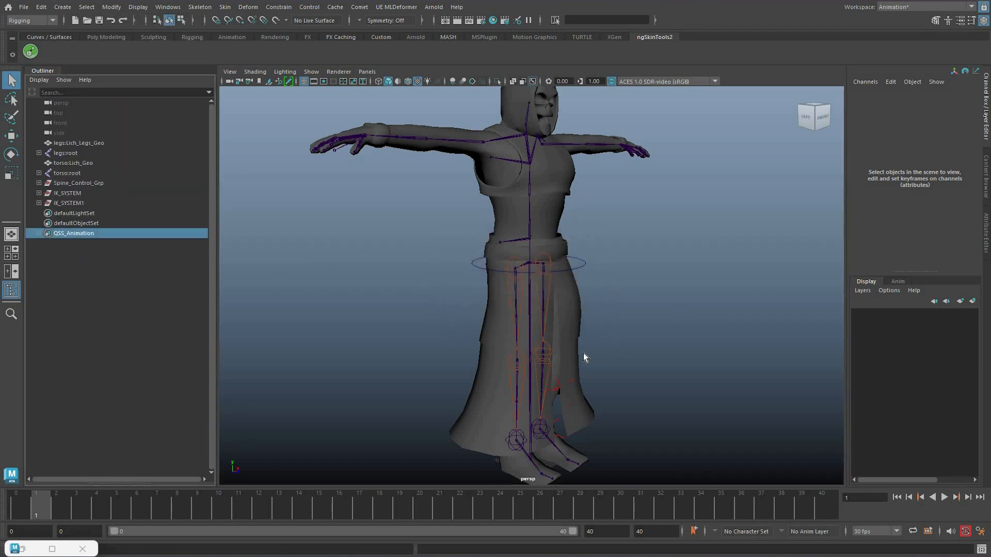
right_click(84, 233)
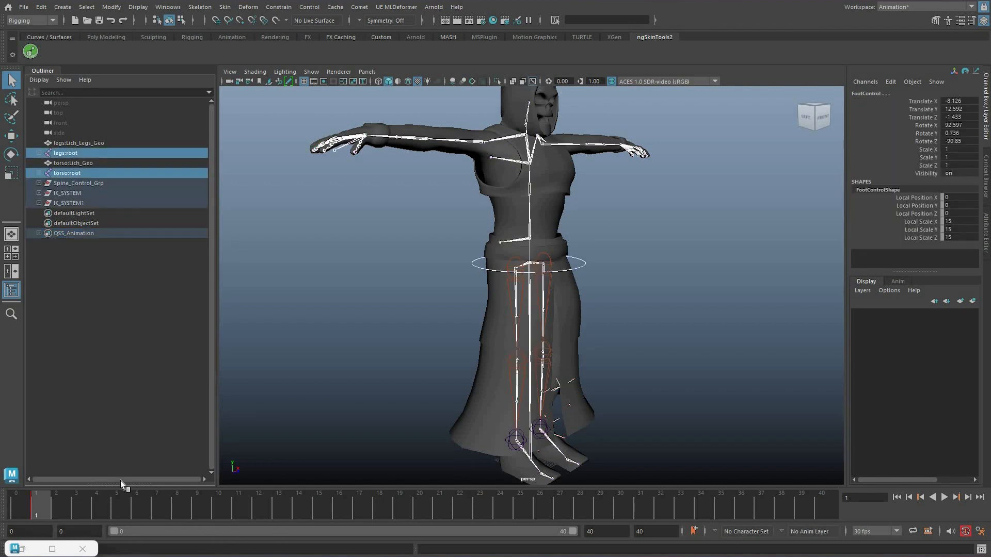
key(Tab)
text(1)
key(Return)
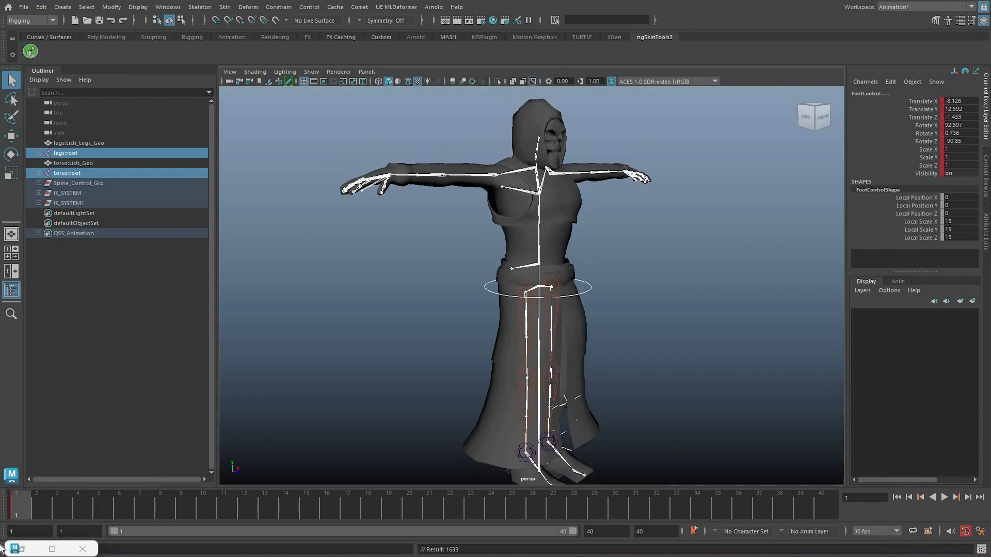
key(alt+v)
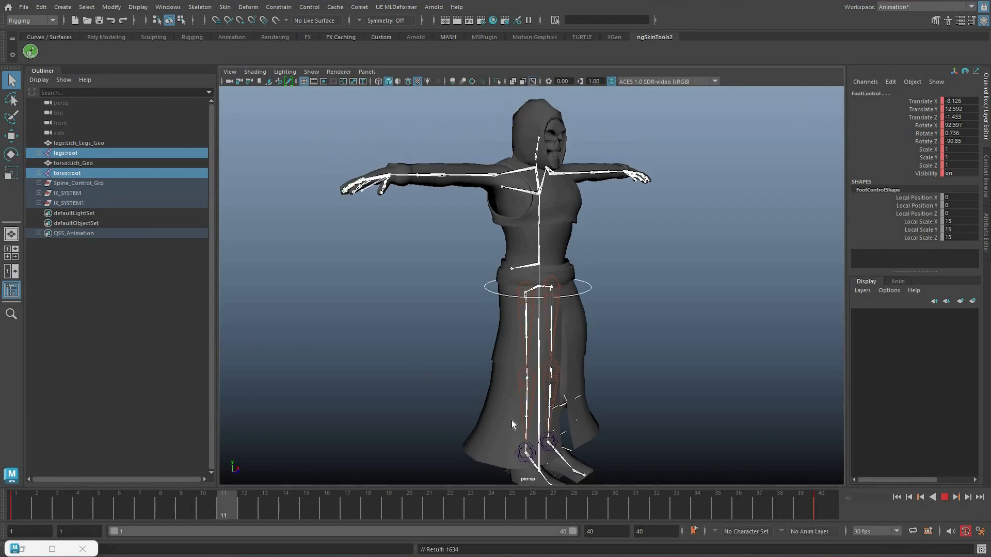
key(Escape)
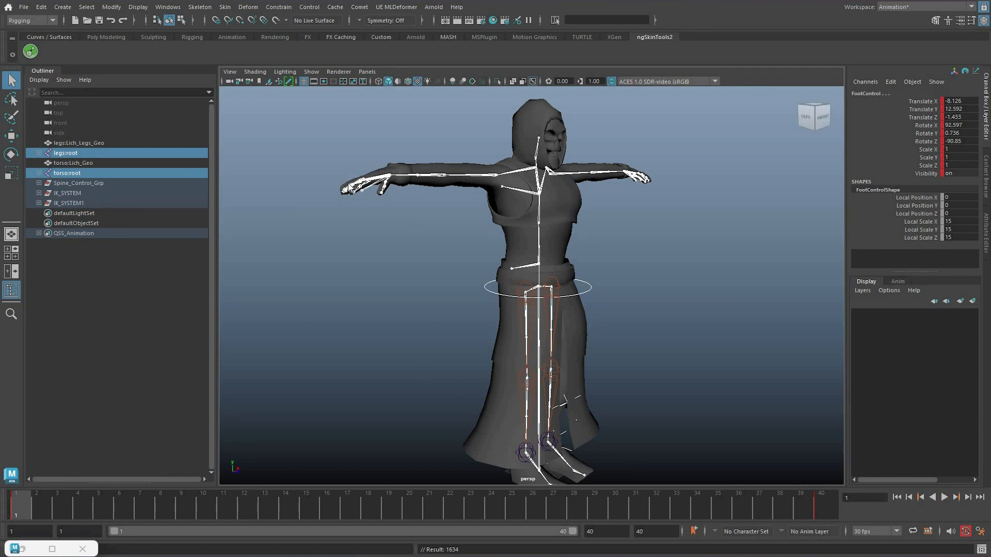
Save the scene as Walkcycle.mb in the Lich Animation folder, replacing the existing file.
click(24, 7)
click(63, 59)
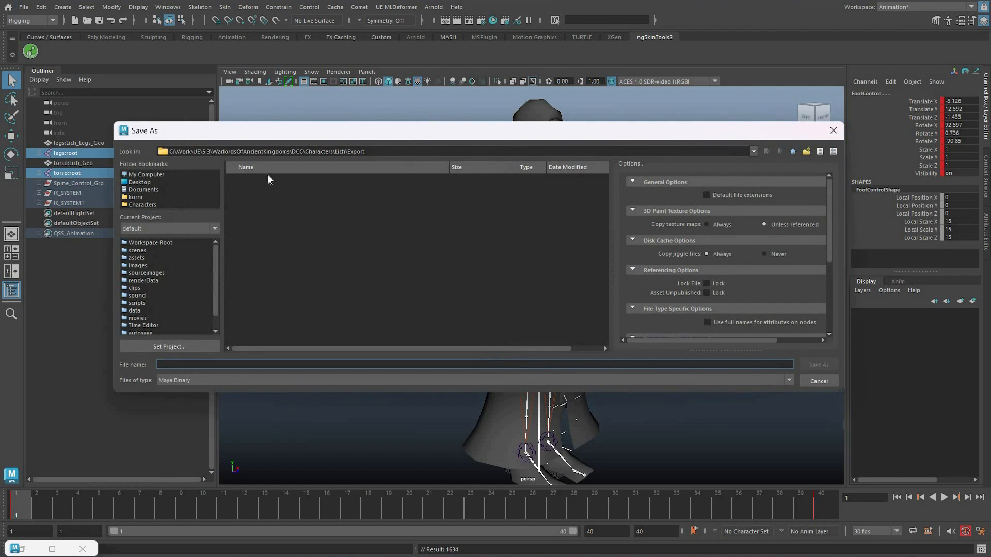
click(793, 151)
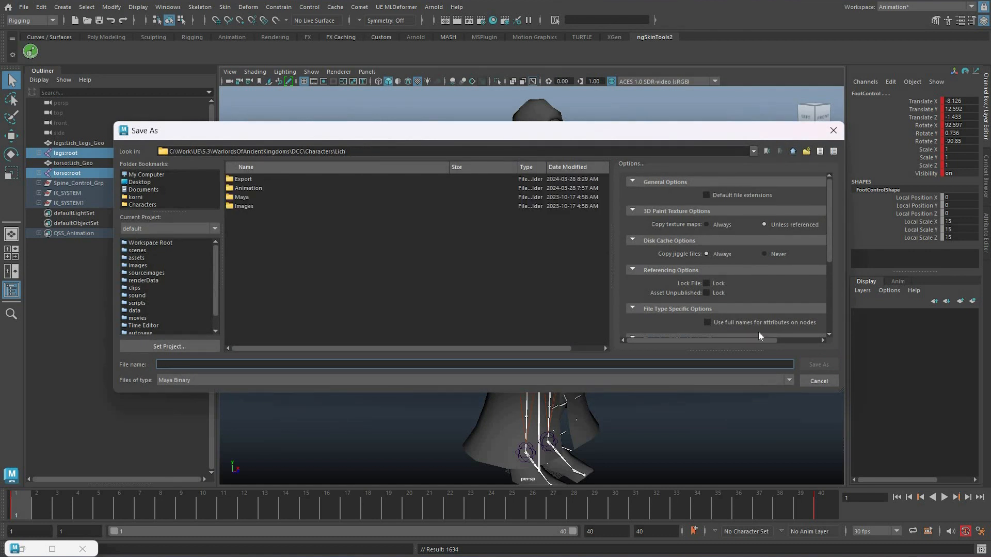
double_click(249, 179)
click(253, 179)
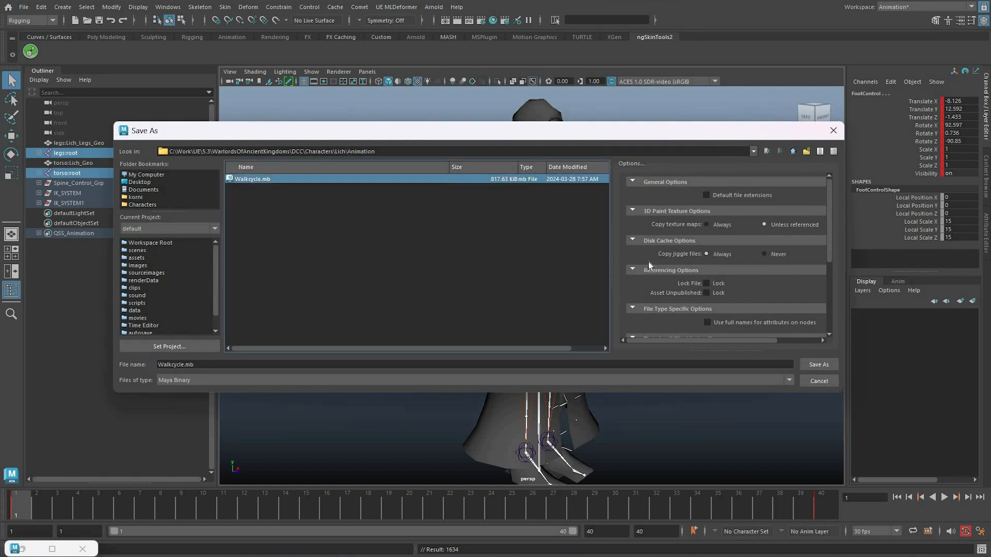
click(819, 364)
click(457, 280)
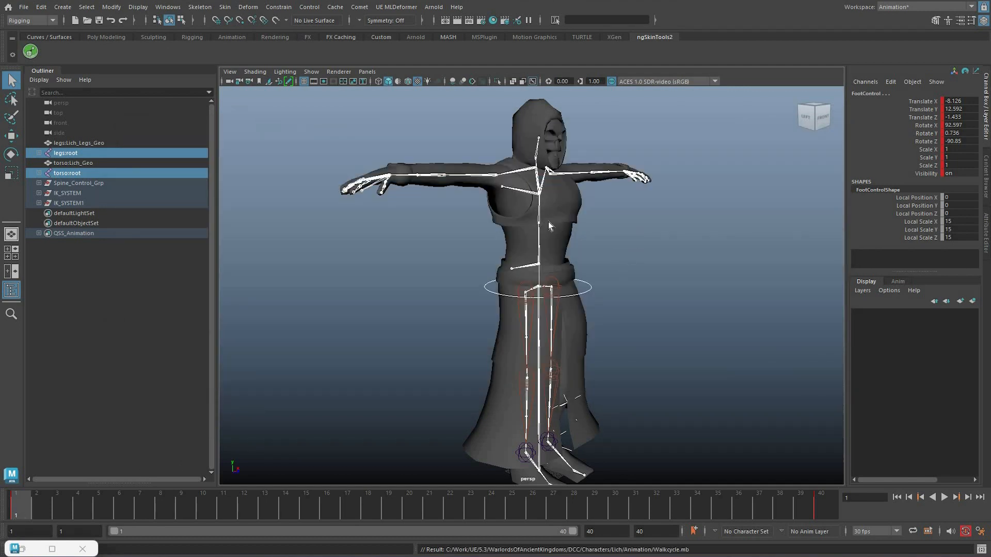
Move the IK_SYSTEM1 foot control forward at frame 1 for the leading leg's stride.
alt+middle_drag(549, 223, 589, 101)
alt+drag(579, 312, 609, 315)
alt+right_drag(583, 341, 619, 351)
alt+drag(598, 356, 630, 360)
alt+middle_drag(631, 360, 557, 344)
alt+right_drag(557, 344, 733, 378)
alt+drag(736, 380, 746, 375)
click(575, 344)
key(w)
middle_drag(574, 255, 619, 255)
key(q)
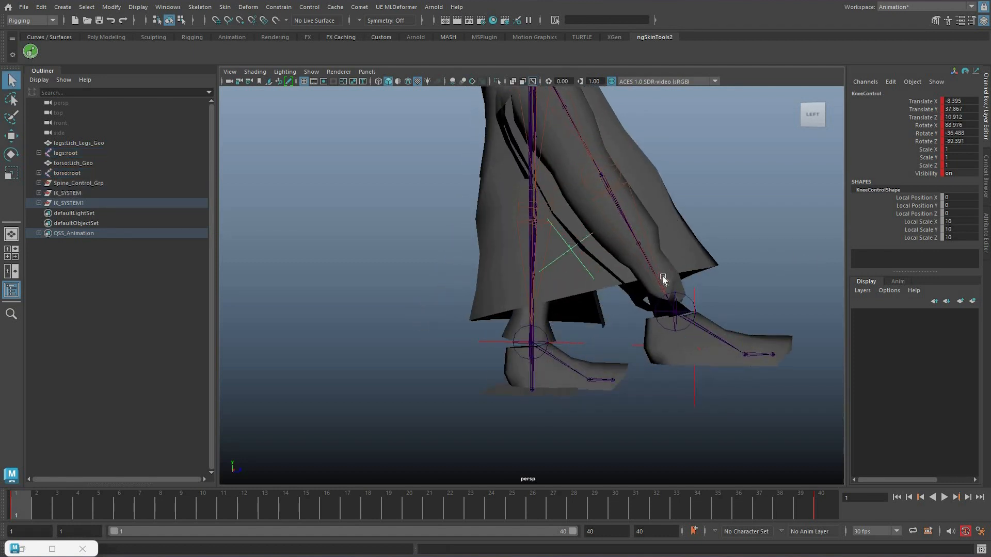
Move the leading leg's knee control up and well in front of the leg, to about Y 59 and Z 67.
click(570, 249)
key(w)
middle_drag(682, 246, 708, 243)
alt+right_drag(708, 243, 732, 253)
alt+middle_drag(732, 253, 718, 311)
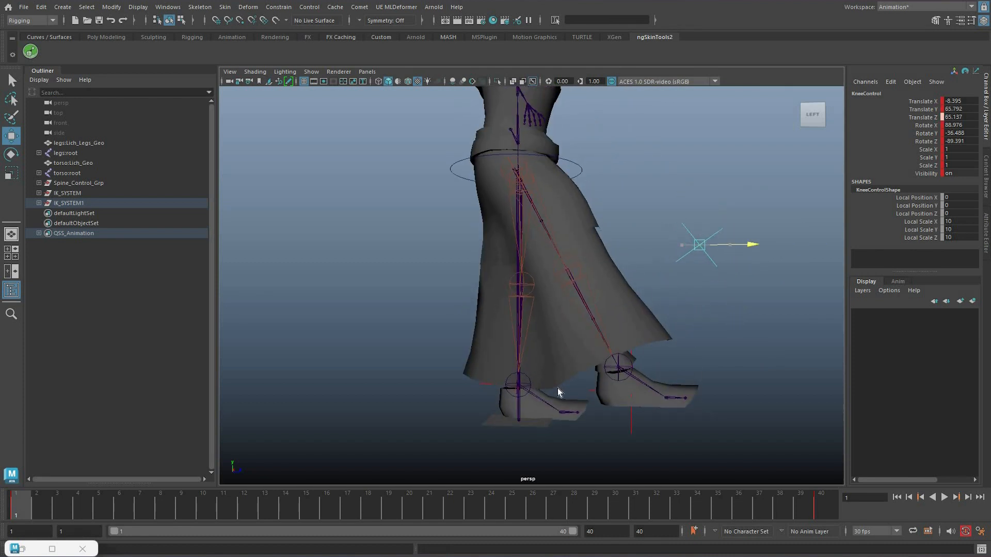
alt+drag(563, 384, 490, 378)
key(q)
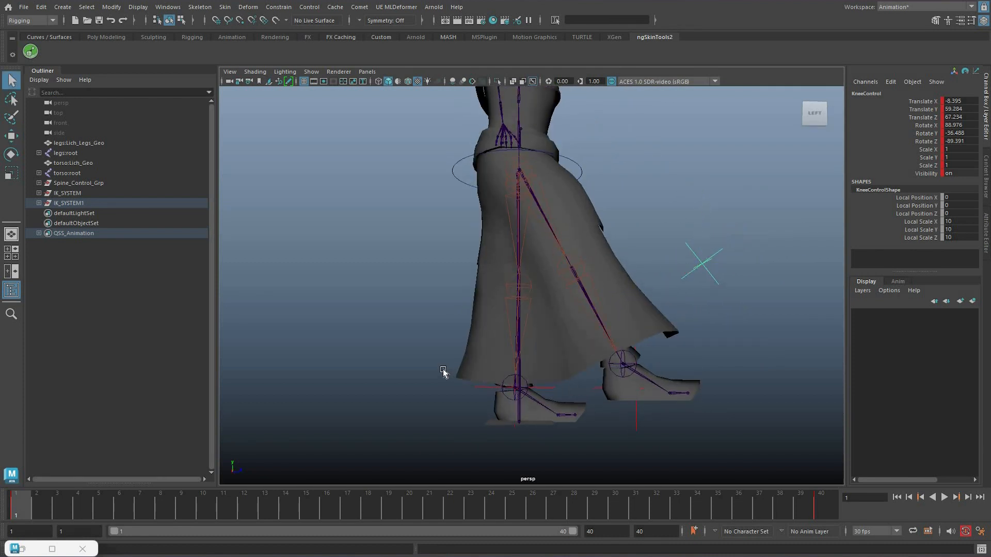
Move the IK_SYSTEM foot control backward to about -47 in Z for the trailing leg.
click(478, 387)
shift+middle_drag(353, 292, 233, 305)
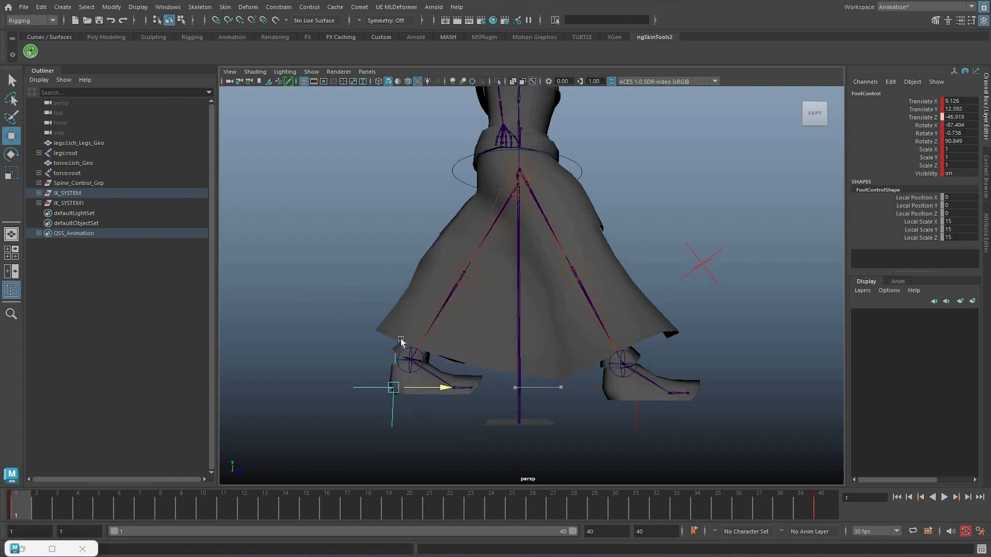
alt+drag(696, 360, 527, 180)
Lower the legs' pelvis joint to a Translate Z of about 80.2 so both knees bend.
click(505, 217)
key(w)
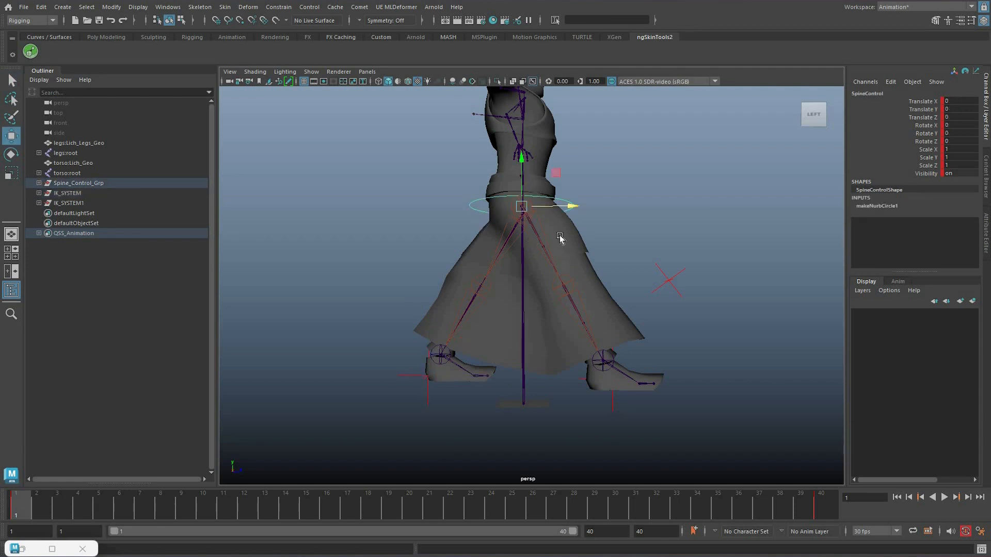
key(ctrl+z)
scroll(513, 179, up, 3)
alt+drag(513, 177, 530, 190)
middle_drag(529, 190, 581, 230)
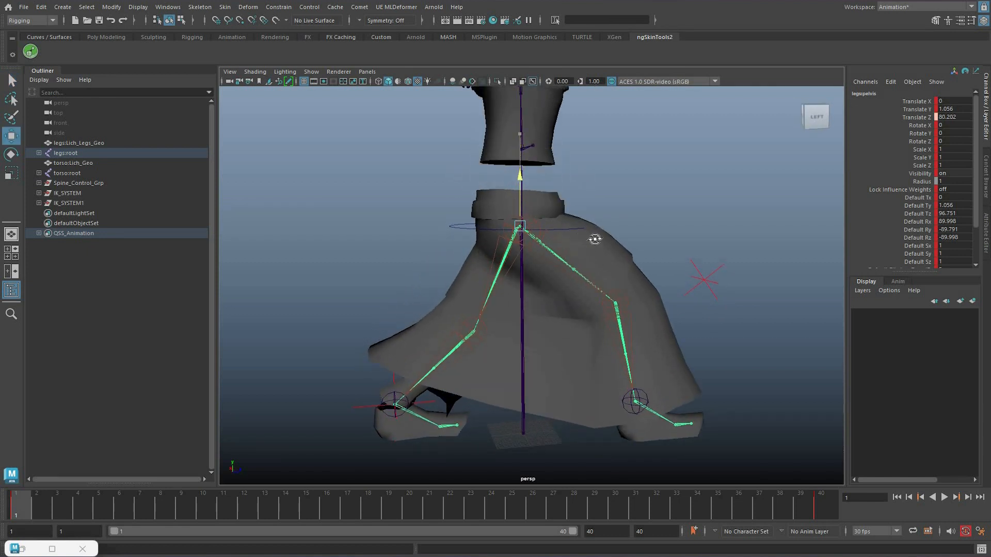
alt+drag(521, 266, 528, 274)
alt+middle_drag(528, 274, 529, 274)
scroll(530, 274, up, 1)
alt+drag(529, 274, 529, 273)
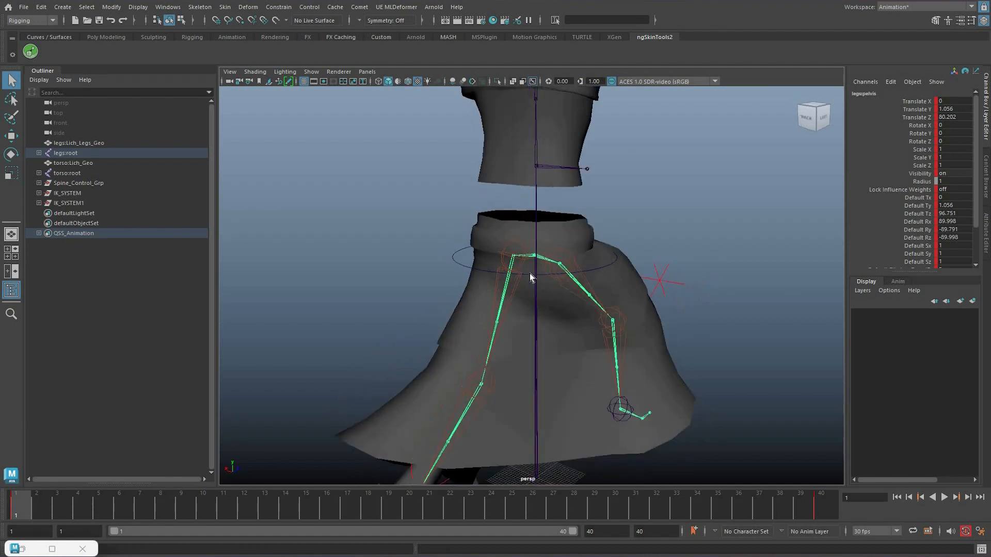
click(535, 253)
key(ctrl+z)
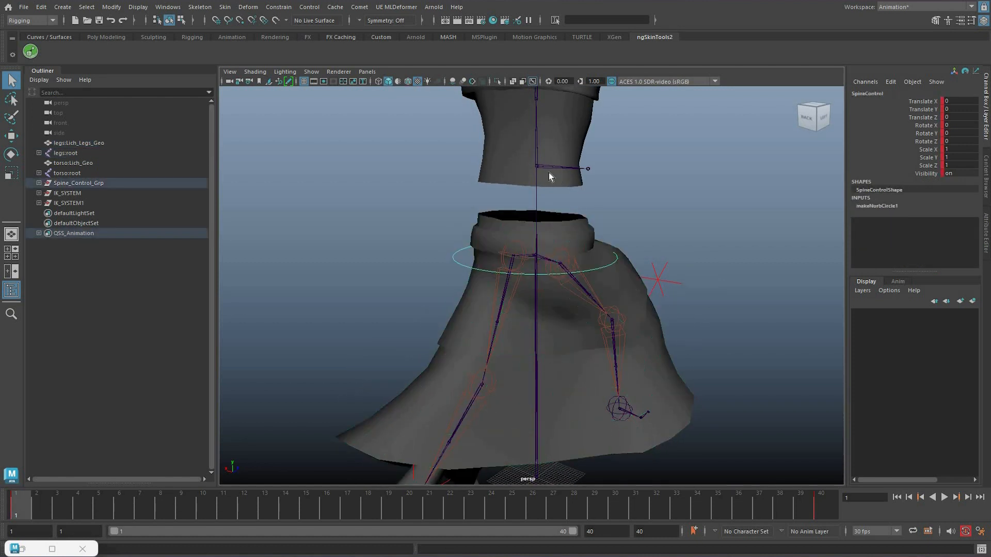
drag(535, 256, 558, 270)
key(ctrl+z)
key(q)
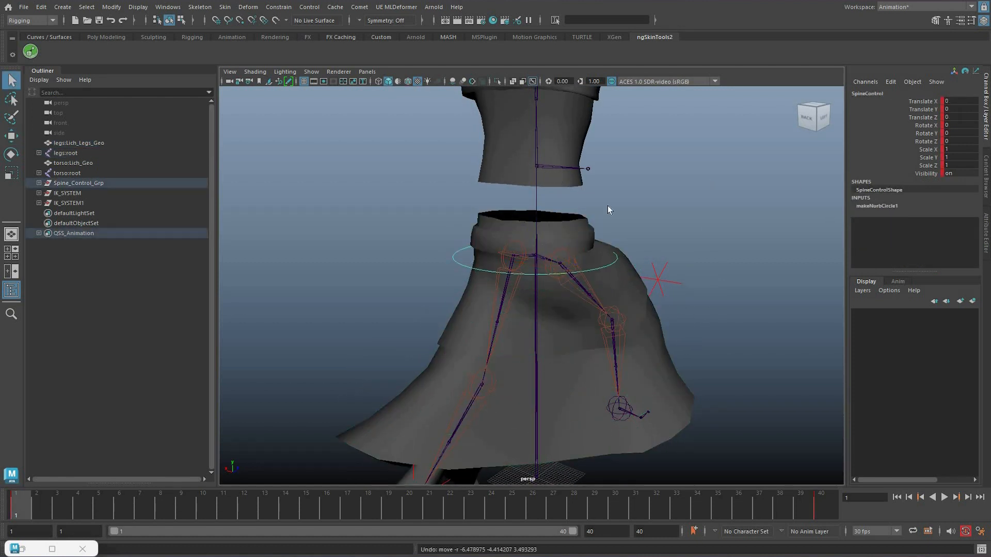
Set Blend Parent 1 to 1 on the torso's spine_01 joint so the torso follows the spine control.
click(537, 167)
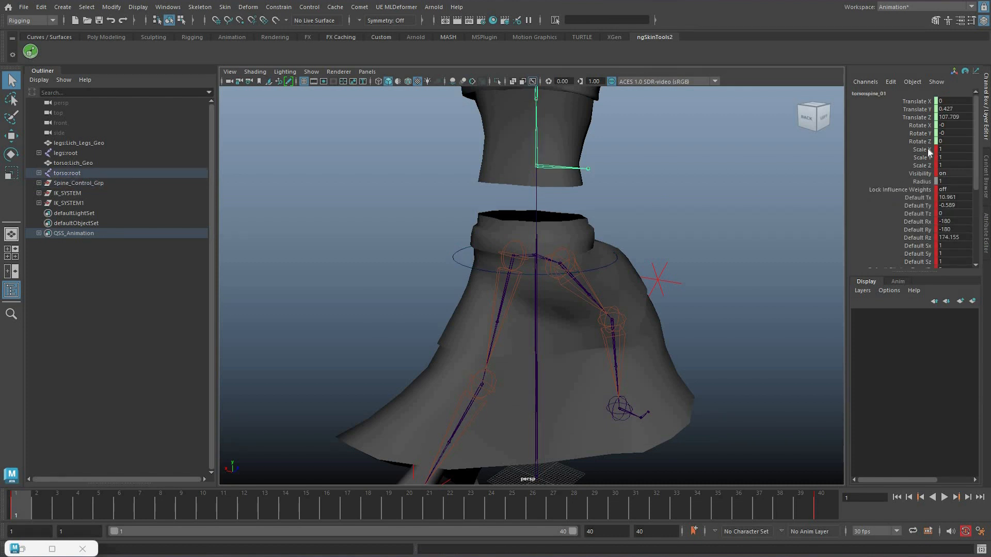
scroll(920, 151, down, 5)
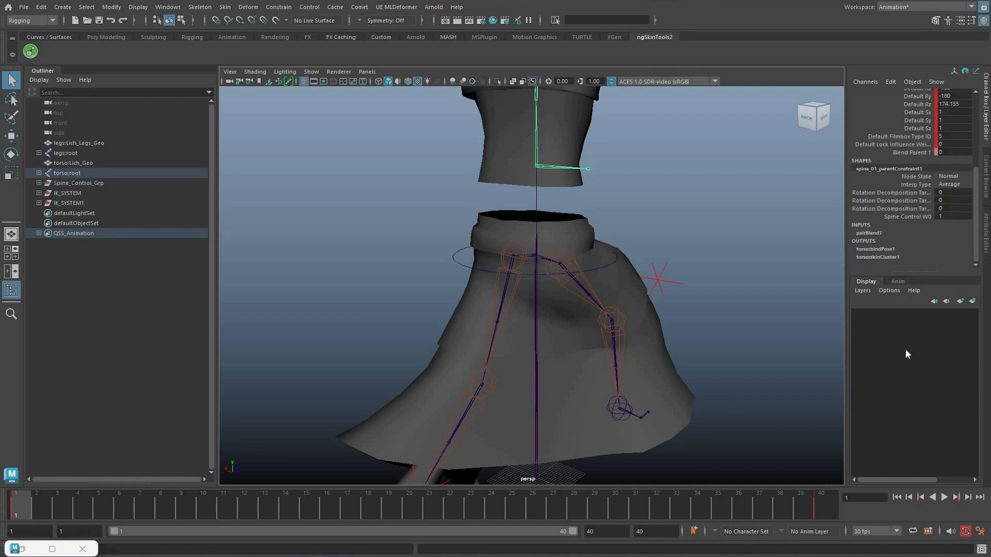
right_click(910, 152)
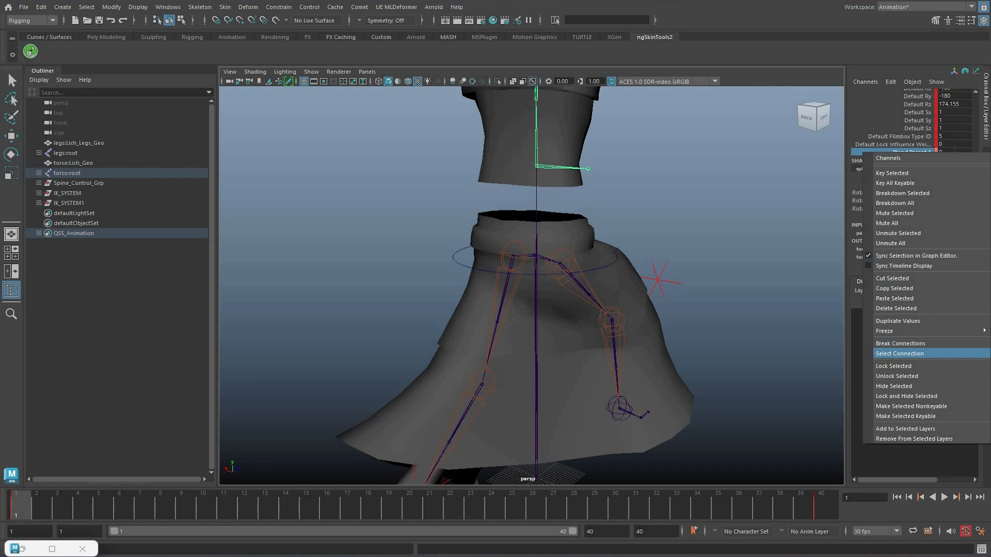
click(899, 354)
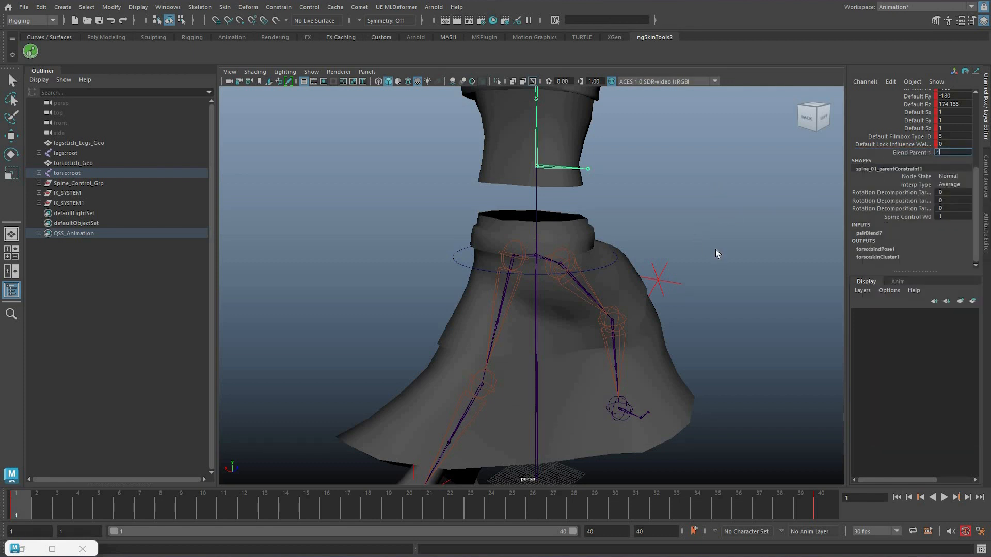
key(Return)
alt+drag(479, 305, 495, 219)
scroll(506, 217, down, 3)
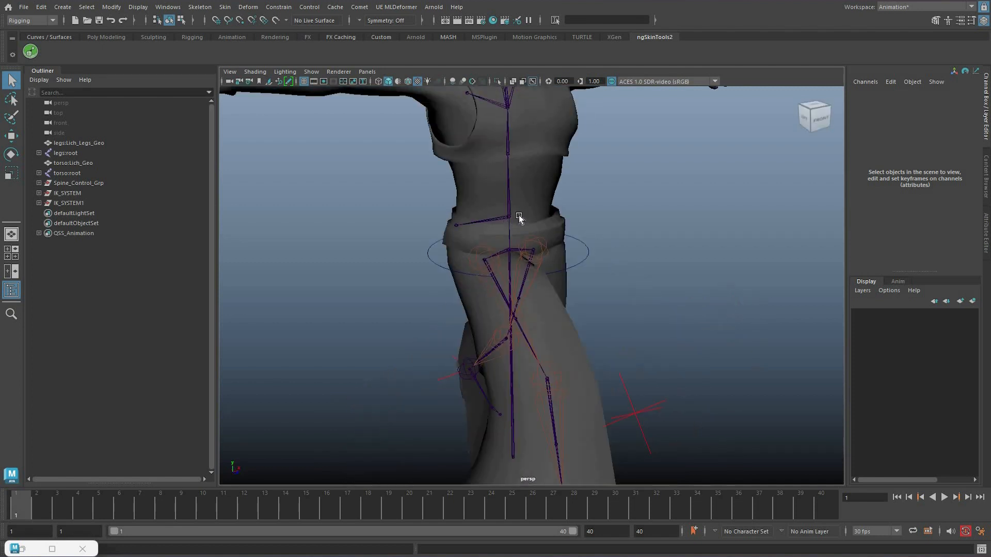
Move the legs' pelvis joint back and slightly down, to about -2 in Translate Y and 79.7 in Translate Z.
click(521, 211)
scroll(522, 217, down, 4)
drag(521, 219, 579, 266)
shift+middle_drag(524, 229, 532, 227)
shift+middle_drag(450, 380, 505, 303)
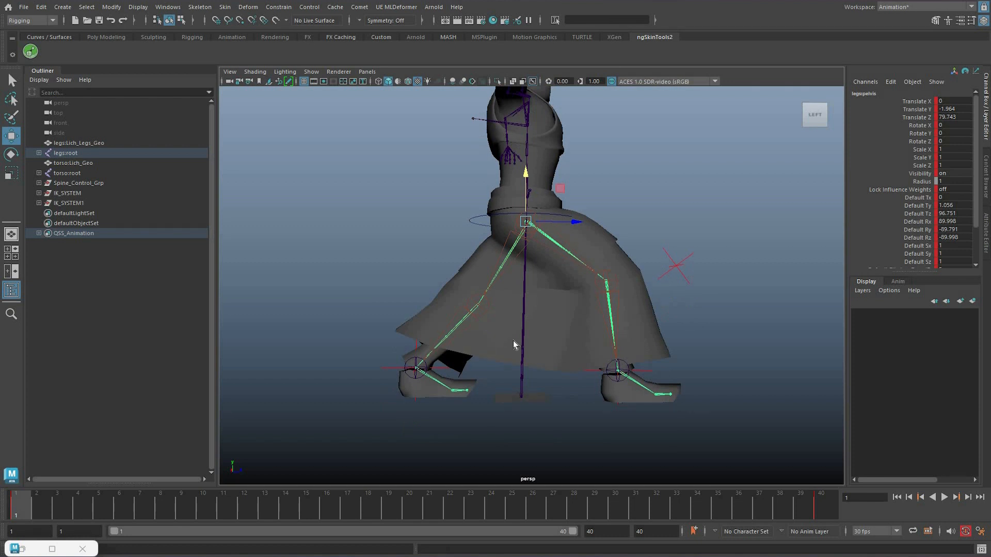
Shorten the stride by moving both foot controls closer together, with the leading foot at about 33.2 in Z.
alt+drag(649, 349, 447, 381)
key(w)
middle_drag(691, 381, 664, 380)
click(652, 376)
key(w)
middle_drag(621, 264, 571, 250)
key(q)
alt+drag(571, 250, 582, 232)
Move the legs' pelvis joint forward and raise it to a Translate Z of about 83 to straighten the legs.
click(565, 241)
key(w)
shift+middle_drag(611, 234, 587, 232)
alt+drag(587, 231, 605, 234)
shift+middle_drag(603, 290, 571, 306)
alt+drag(570, 299, 595, 244)
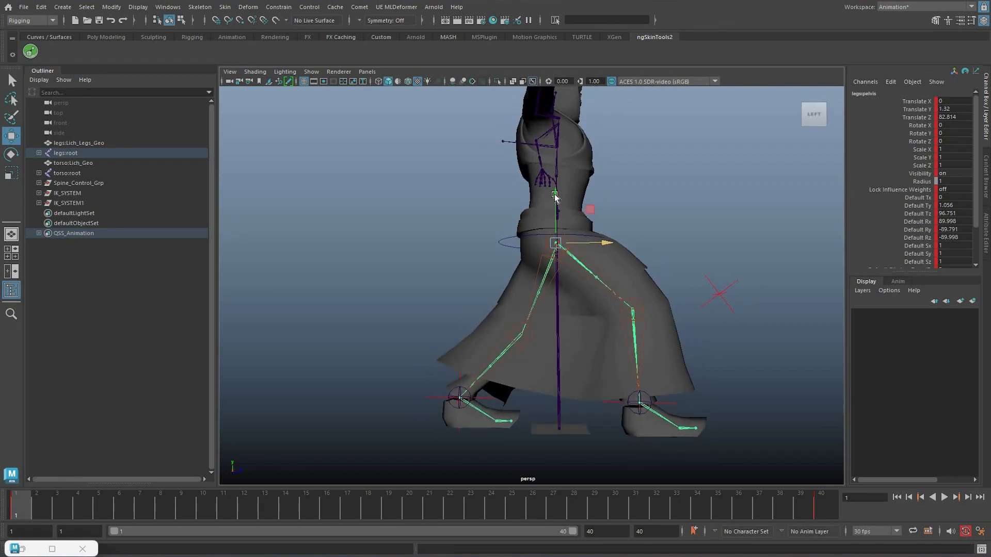
shift+middle_drag(554, 196, 617, 271)
Rotate the IK_SYSTEM1 foot control so the leading foot's toes point up for the heel contact.
shift+middle_drag(668, 402, 638, 351)
click(632, 349)
key(e)
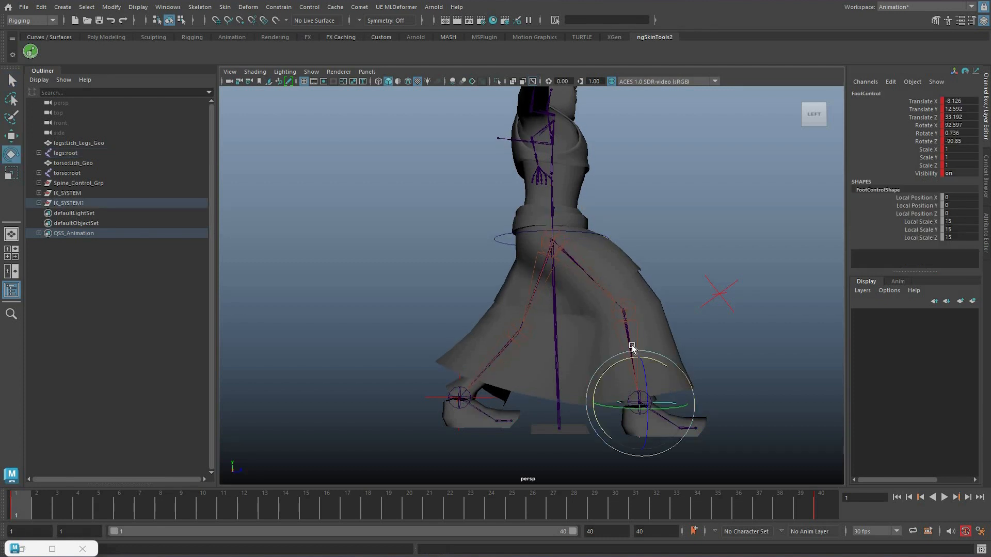
drag(632, 349, 632, 349)
mouse_move(448, 399)
middle_down()
mouse_move(439, 394)
mouse_move(458, 396)
mouse_move(429, 397)
middle_up()
key(q)
key(e)
click(518, 356)
key(ctrl+z)
alt+middle_drag(570, 356, 593, 328)
alt+right_drag(592, 328, 790, 304)
key(e)
key(ctrl+z)
key(ctrl+z)
key(ctrl+z)
key(ctrl+z)
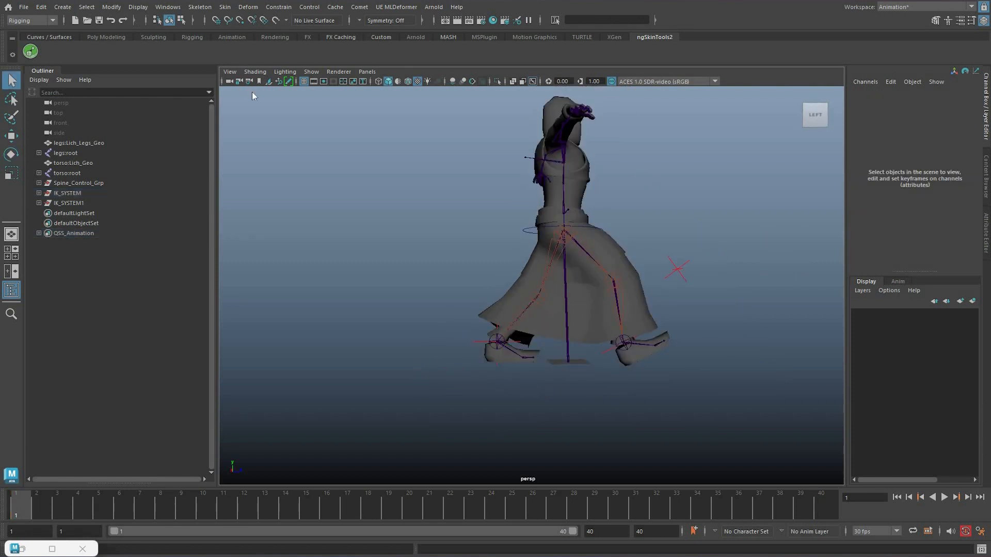
Create a polygon plane at the origin and scale it uniformly to about 343.65 as the ground.
click(63, 8)
mouse_move(94, 45)
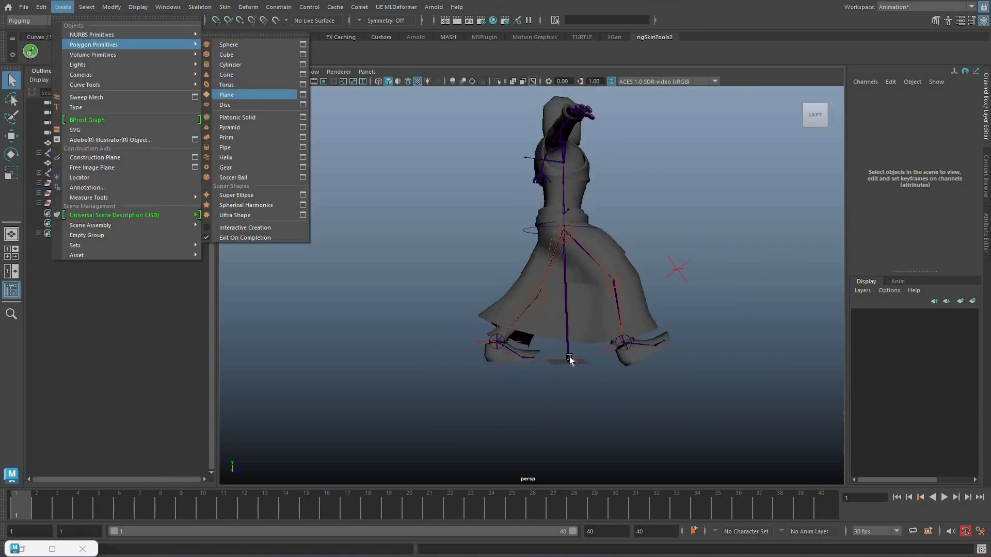
click(227, 94)
alt+drag(757, 265, 759, 283)
scroll(759, 283, up, 1)
key(r)
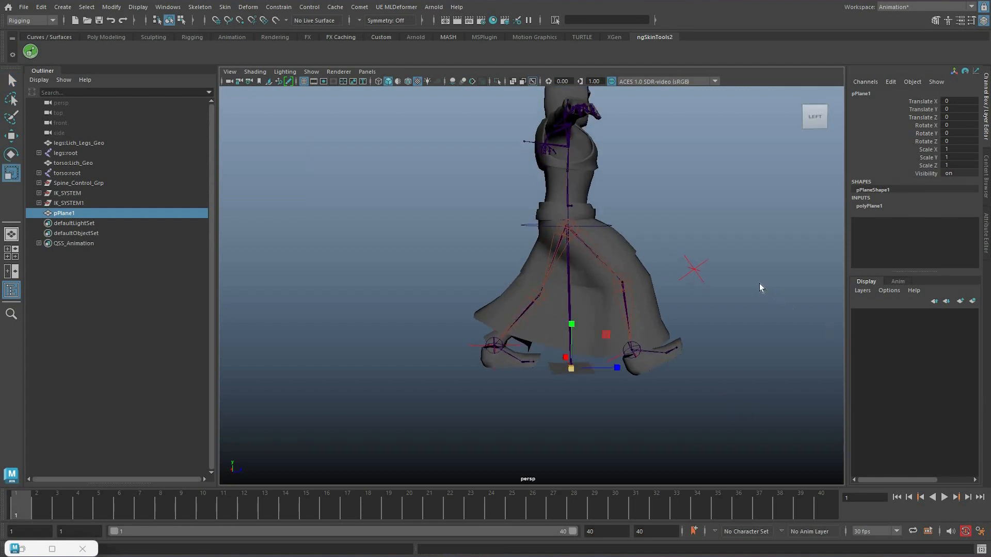
drag(669, 254, 643, 279)
key(q)
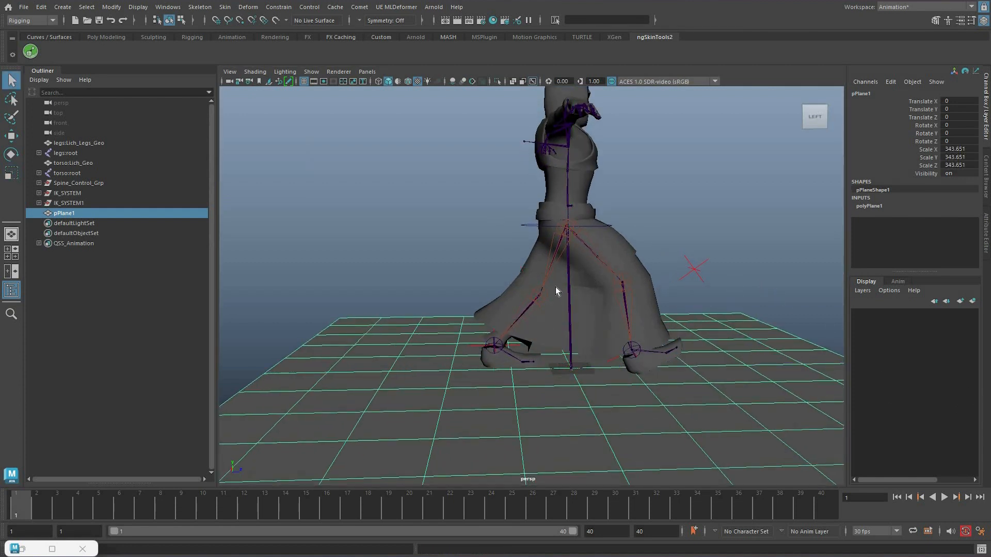
Deselect the ground plane and display the scene shaded with texture maps.
click(560, 281)
alt+middle_drag(568, 272, 533, 232)
alt+right_drag(533, 232, 652, 221)
key(5)
key(6)
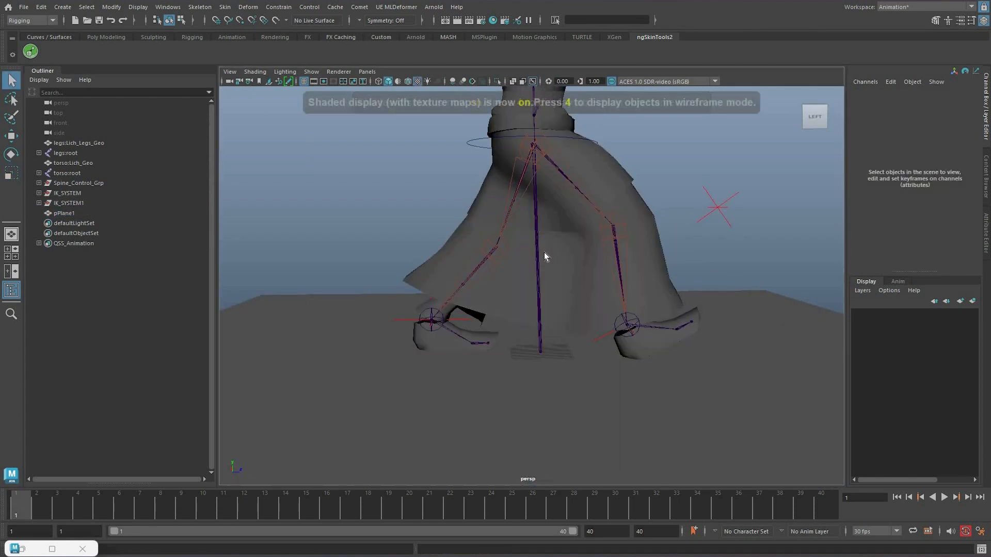
Open the attributes of the file texture connected to the Color of the legs' M_Lich material.
click(522, 253)
alt+drag(522, 254, 955, 89)
key(ctrl+a)
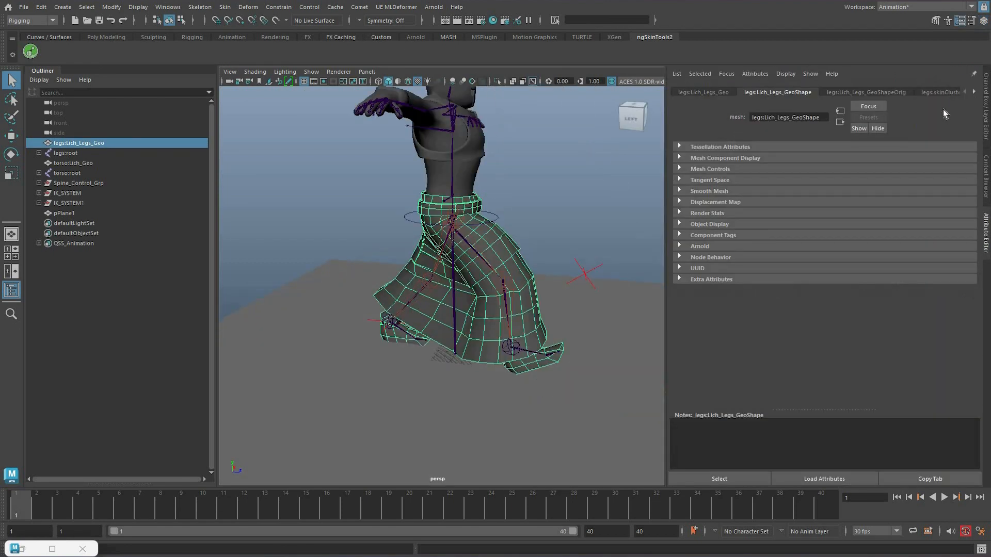
click(973, 92)
click(973, 92)
click(943, 92)
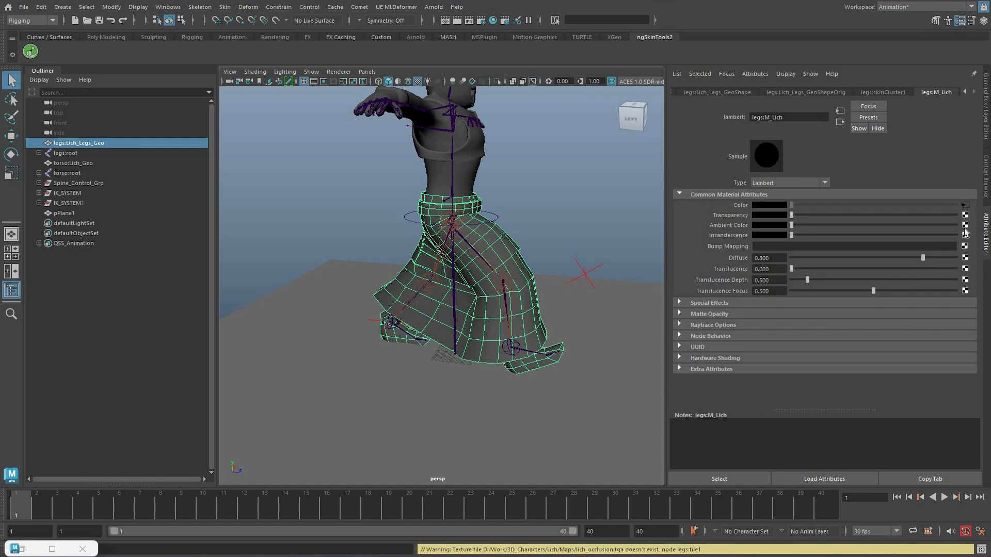
click(965, 205)
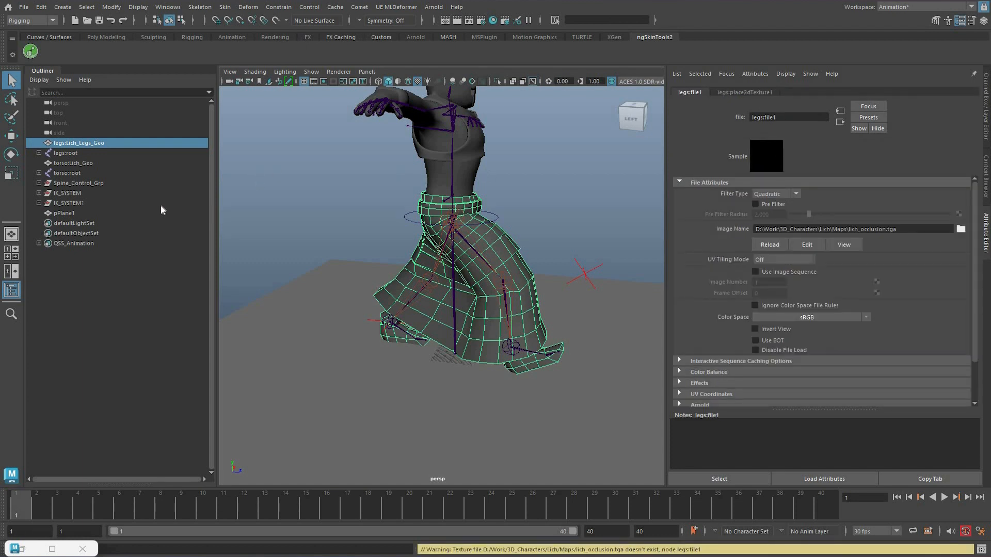
Load T_Lich_D.png from the Lich Images folder as the legs material's color texture.
click(961, 229)
click(137, 198)
click(144, 205)
double_click(260, 181)
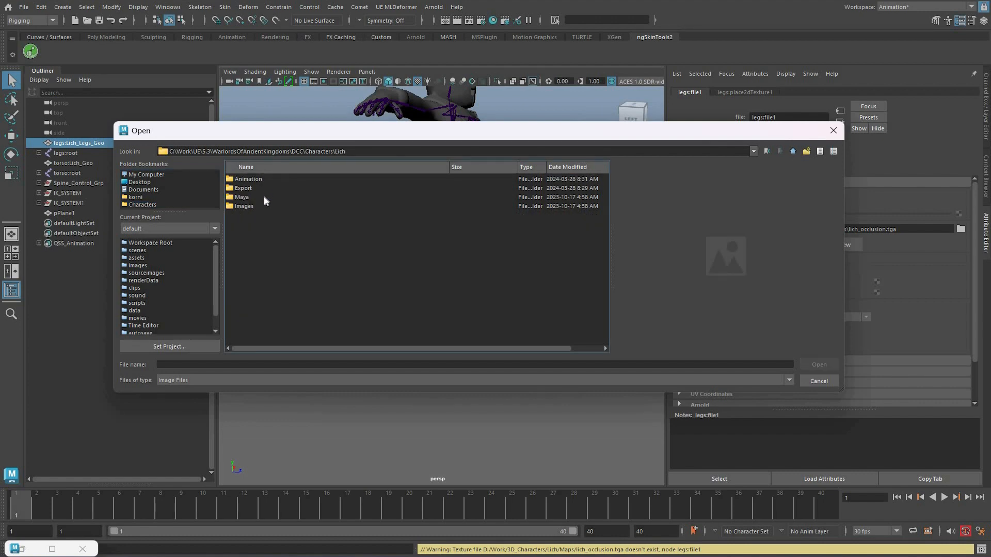
double_click(261, 204)
click(516, 188)
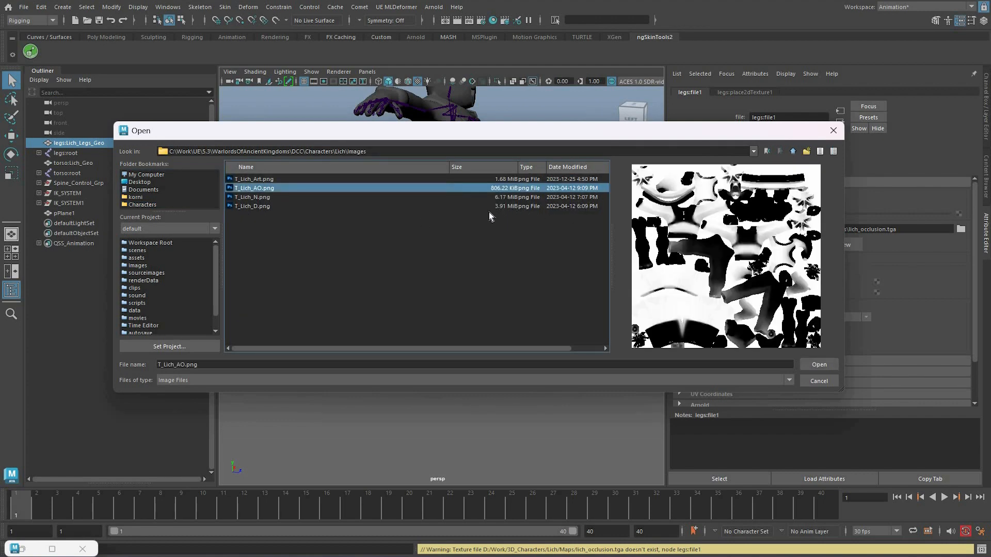
double_click(508, 206)
click(497, 206)
Tilt the IK_SYSTEM foot control and move it up and back so the trailing heel lifts off the ground.
alt+drag(456, 218, 330, 275)
click(333, 338)
click(373, 310)
key(e)
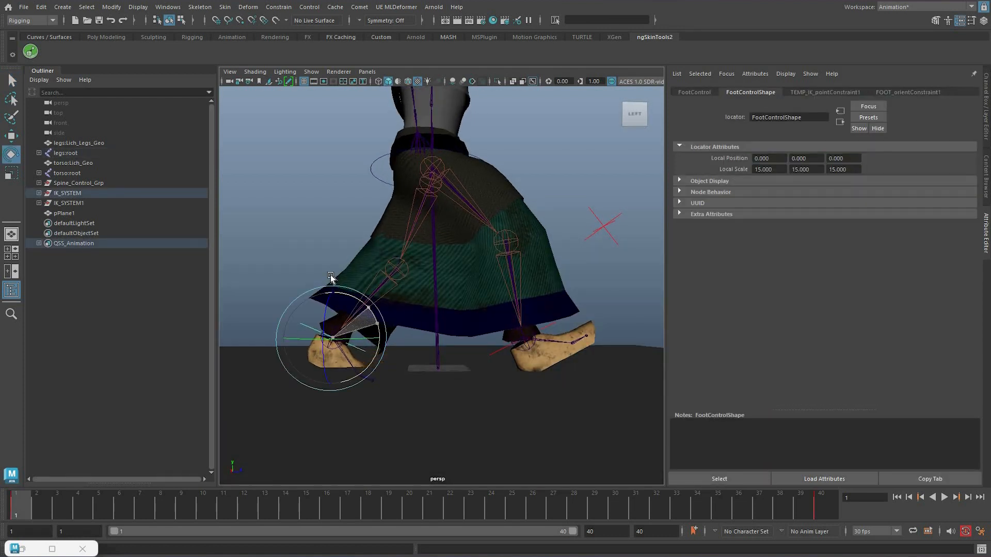
key(w)
middle_drag(374, 315, 364, 305)
drag(392, 319, 380, 333)
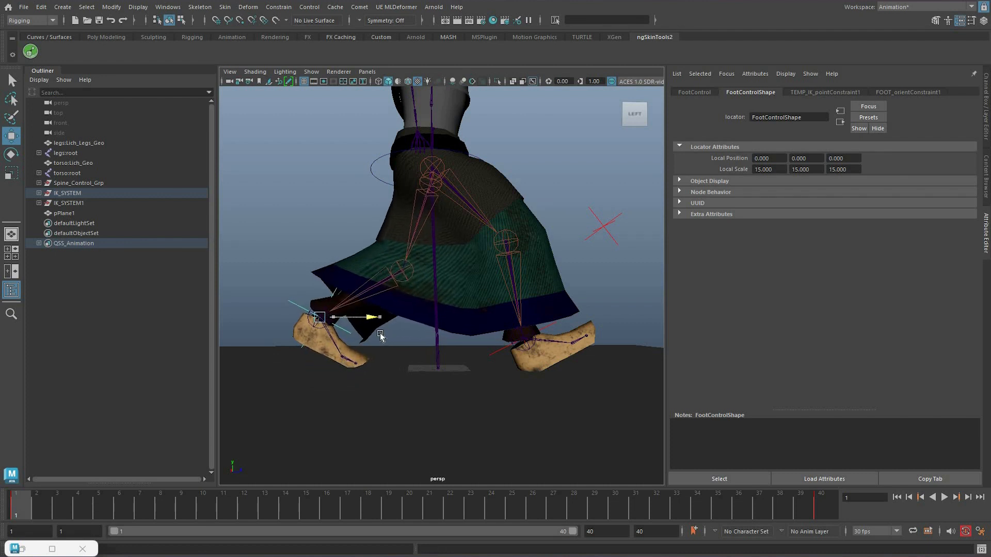
Rotate the trailing foot's ball_l joint so the toes lie flat on the ground, and key its rotation.
key(q)
click(372, 316)
key(e)
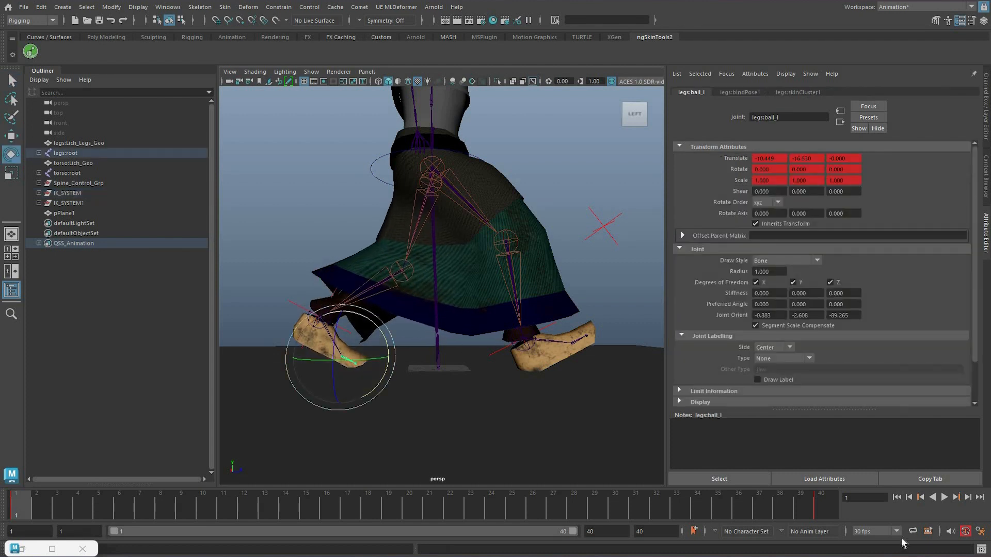
key(shift+e)
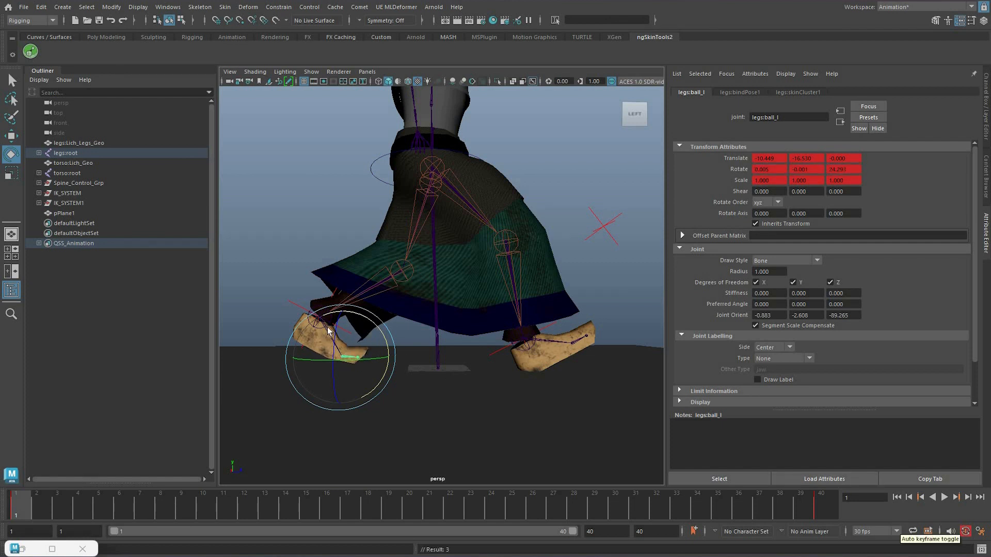
key(q)
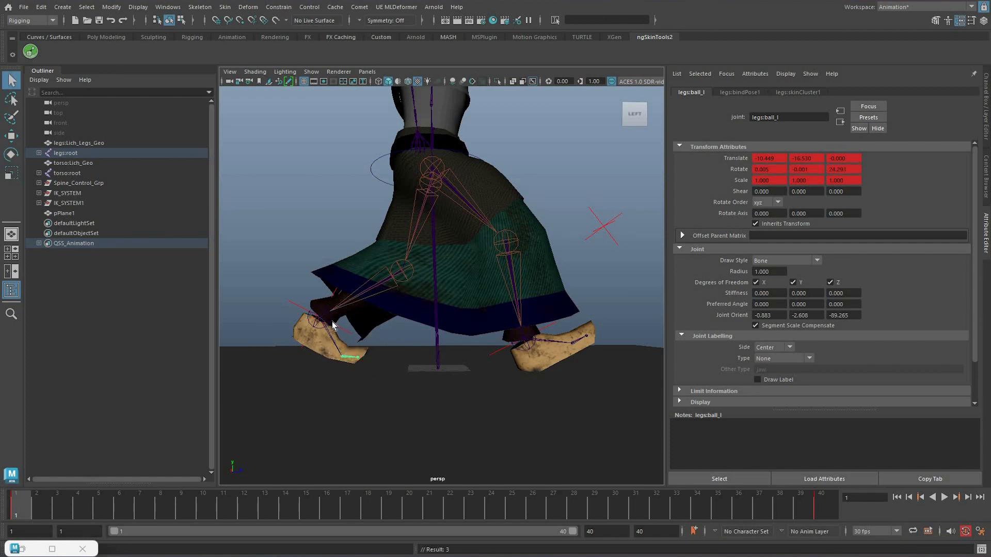
Lower the IK_SYSTEM foot control slightly so the trailing toes rest on the ground plane.
click(298, 304)
click(329, 292)
click(327, 291)
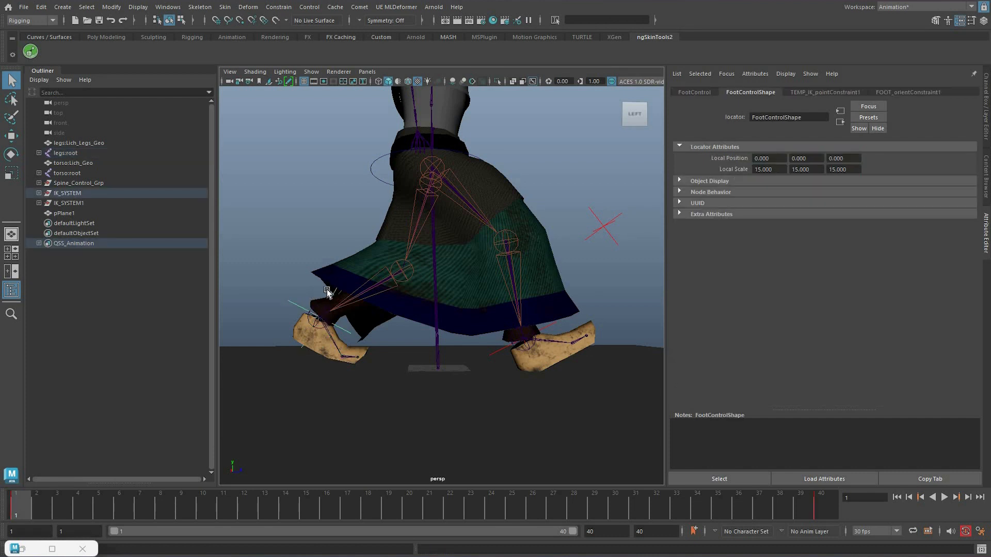
key(w)
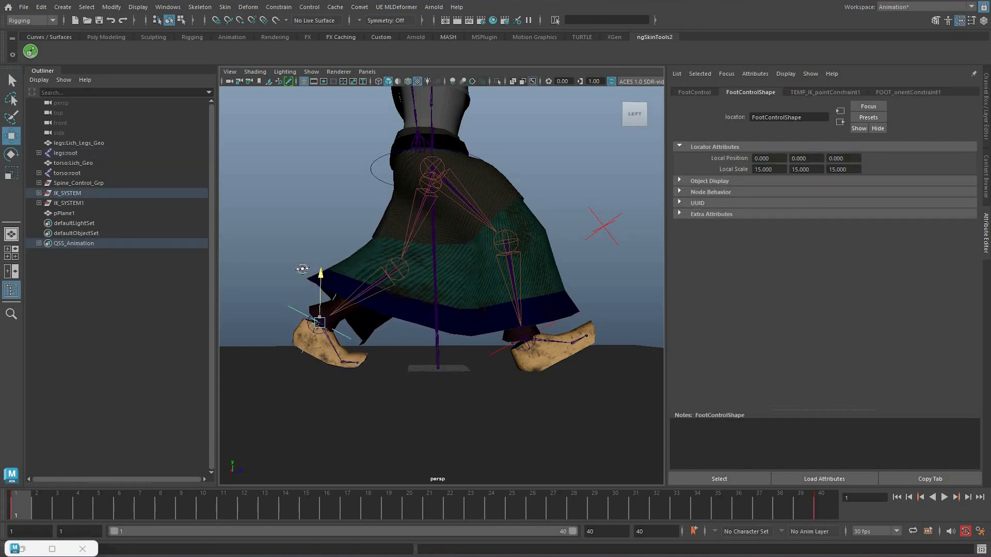
key(q)
Rotate the torso's upperarm_r joint so the right arm hangs down beside the body.
alt+drag(280, 266, 403, 174)
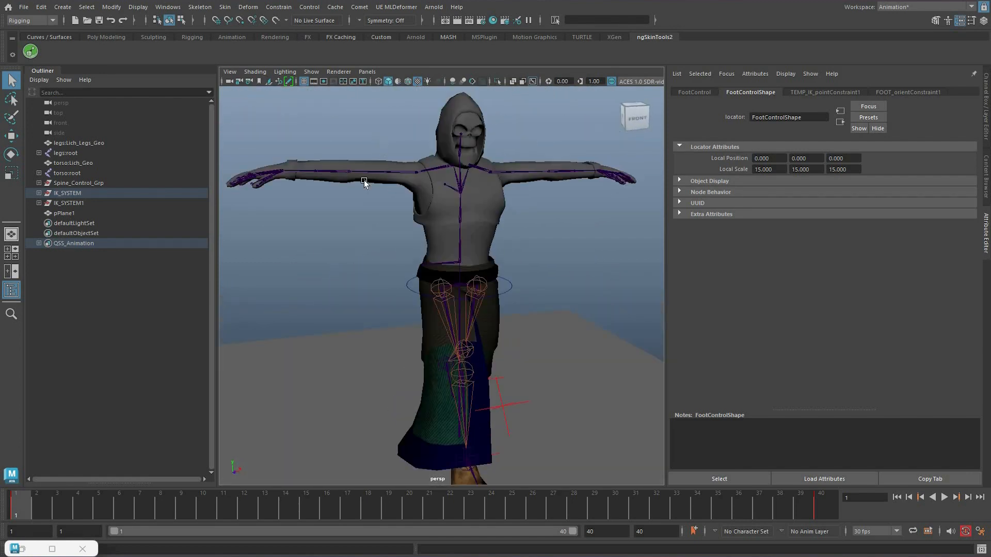
click(365, 181)
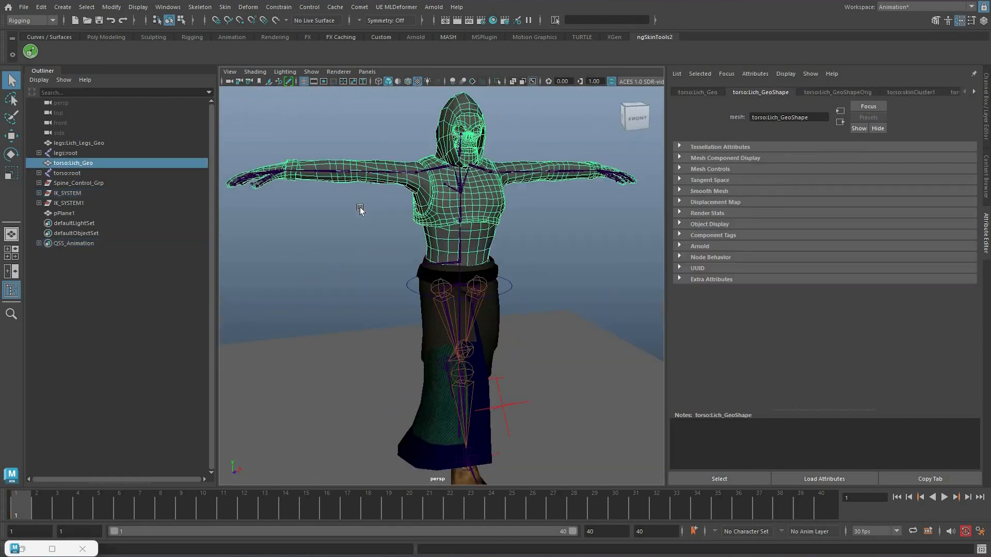
click(440, 238)
key(e)
drag(423, 202, 389, 201)
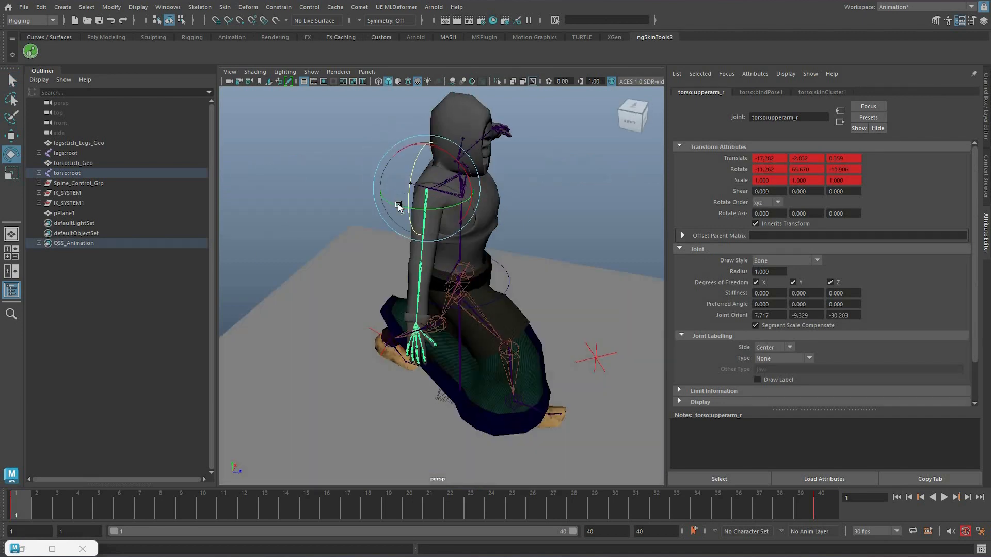
alt+drag(398, 207, 472, 254)
alt+drag(459, 227, 446, 210)
Bend the right elbow by rotating the lowerarm_r joint to about -23.7 degrees in Z, and key it.
key(q)
click(450, 243)
key(e)
key(e)
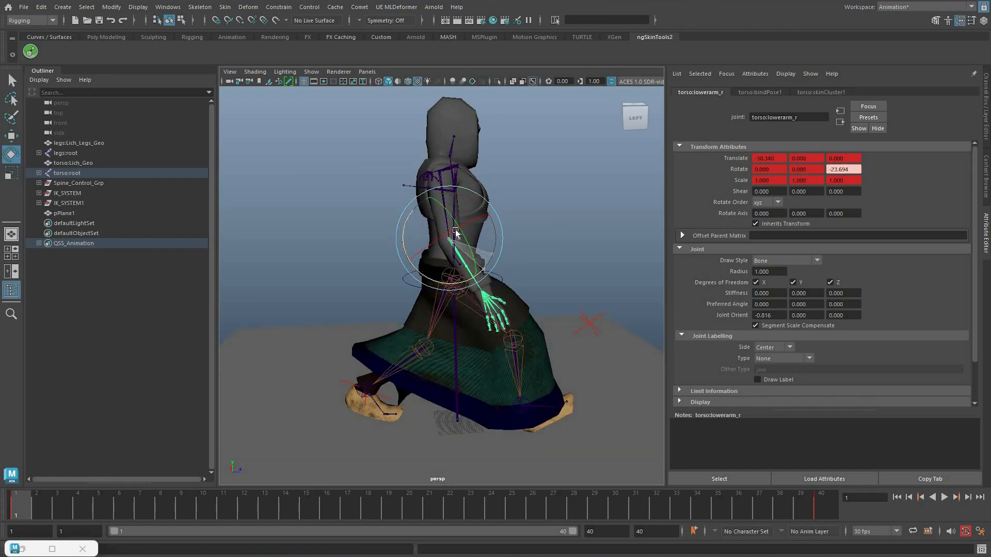
key(s)
Swing the right arm back by rotating the upperarm_r joint to about 56.6, 44.8 and 62.9 degrees.
key(q)
click(427, 171)
key(e)
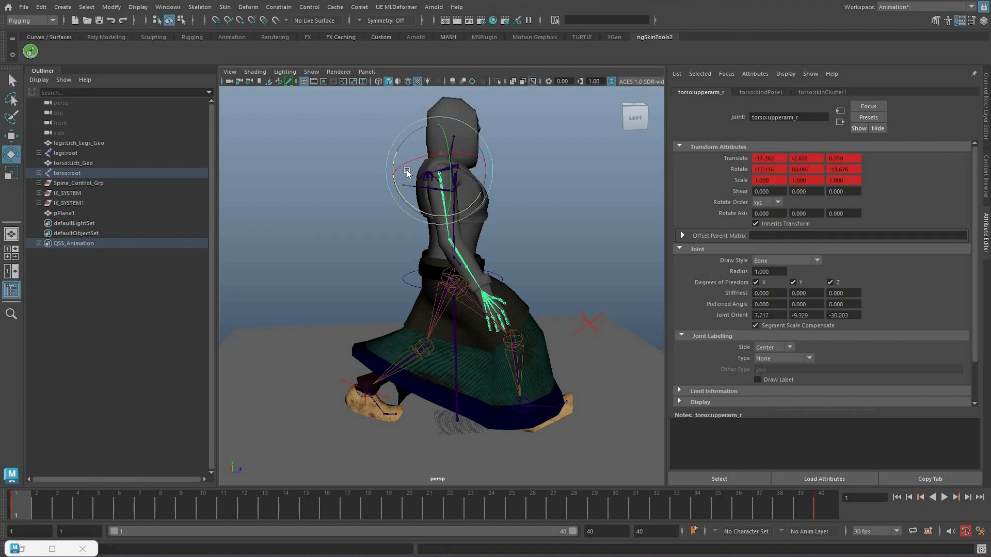
drag(416, 191, 548, 177)
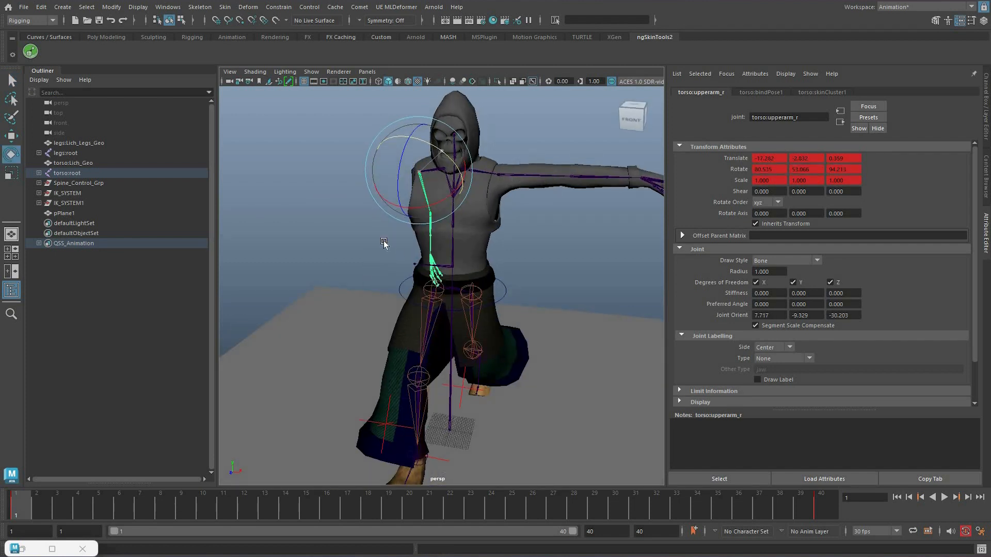
middle_drag(382, 241, 373, 272)
alt+drag(373, 271, 415, 291)
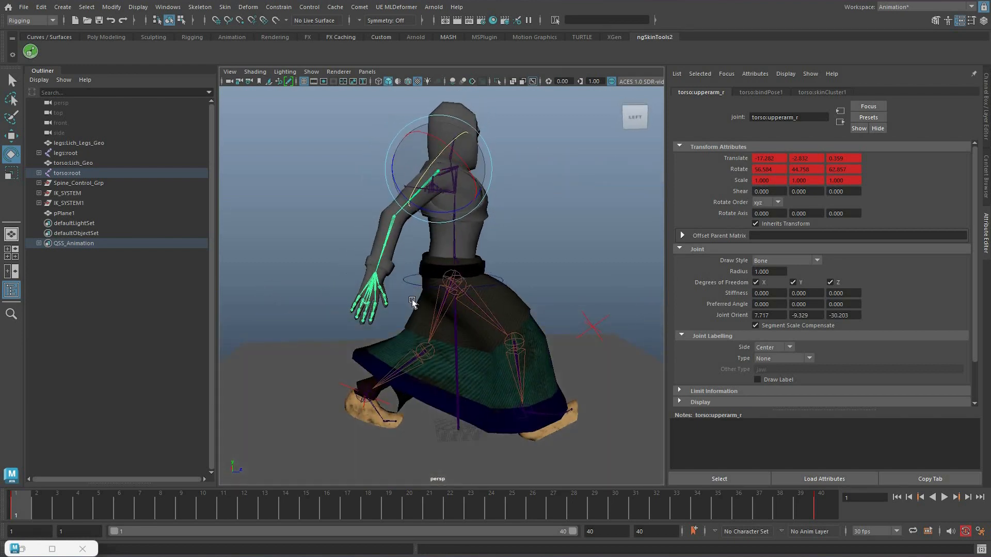
Rotate the torso's hand_r joint to about -5.5 degrees in Y to relax the right wrist.
key(q)
click(374, 275)
key(e)
middle_drag(459, 211, 500, 175)
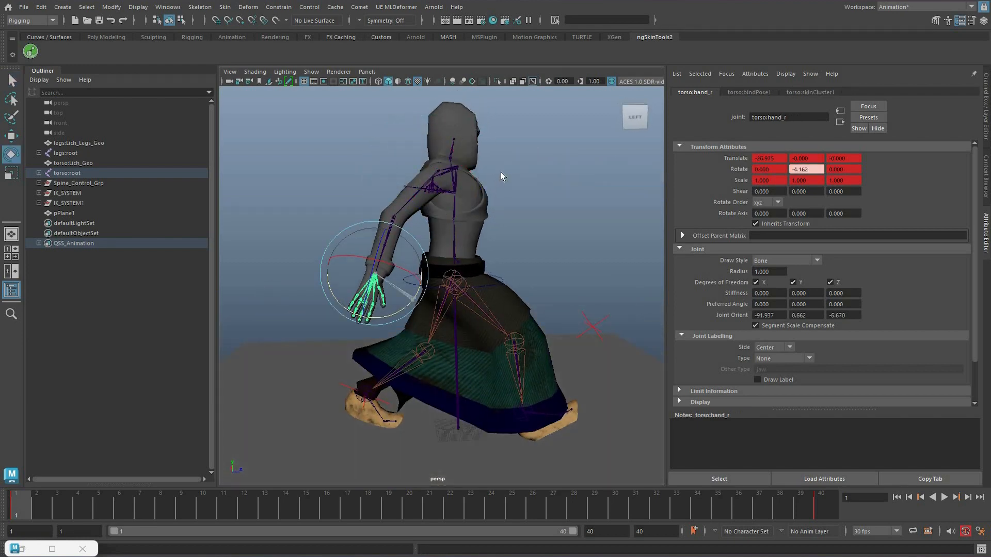
key(q)
alt+drag(492, 199, 365, 205)
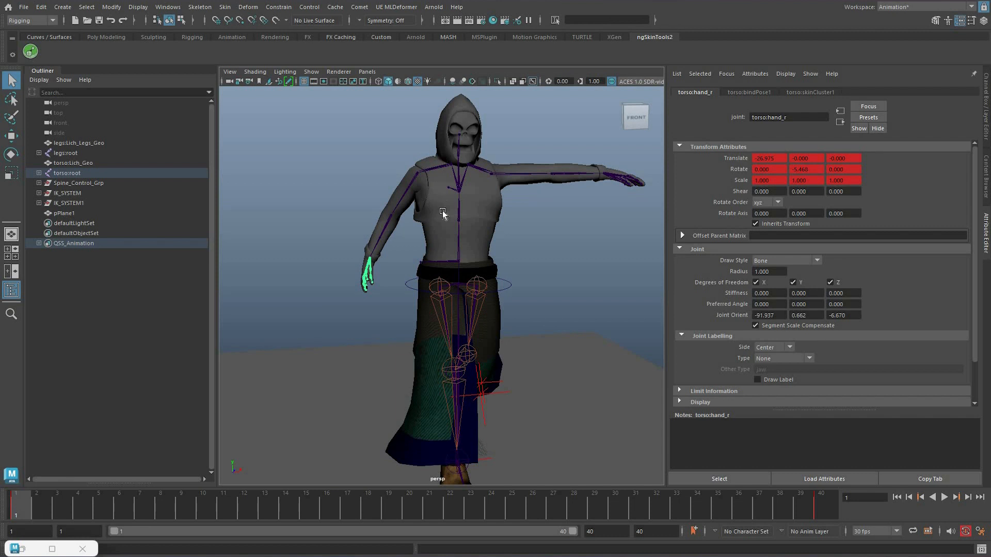
Lower the left arm beside the body by rotating the upperarm_l joint to about -35 degrees in X and 60 in Y.
alt+drag(436, 214, 456, 208)
key(e)
middle_drag(456, 209, 455, 217)
drag(461, 196, 451, 237)
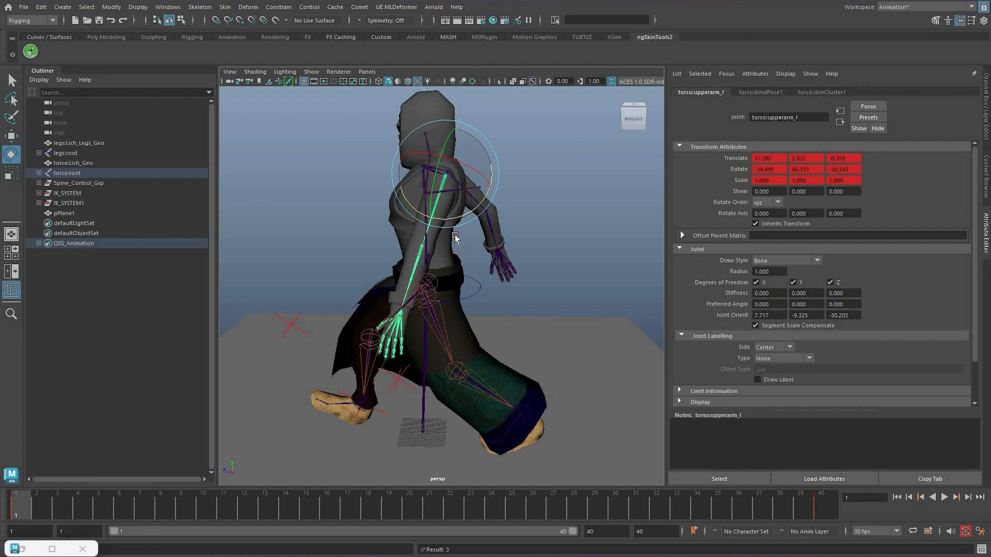
Bend the left elbow by rotating the lowerarm_l joint so the forearm swings forward.
key(q)
click(419, 252)
key(e)
drag(479, 225, 548, 279)
Rotate the hand_l joint in Z so the left hand hangs more naturally.
key(q)
click(559, 298)
key(e)
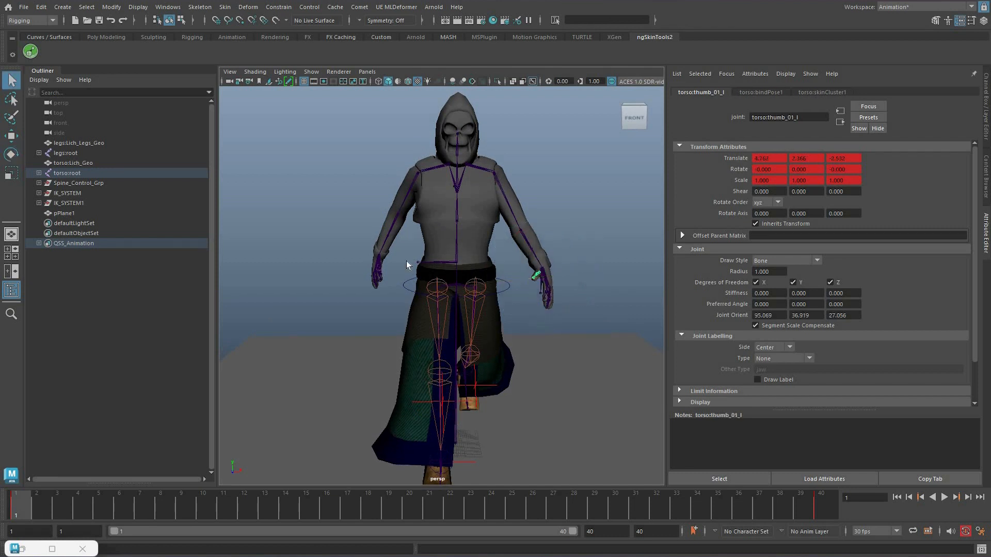
middle_drag(392, 249, 402, 219)
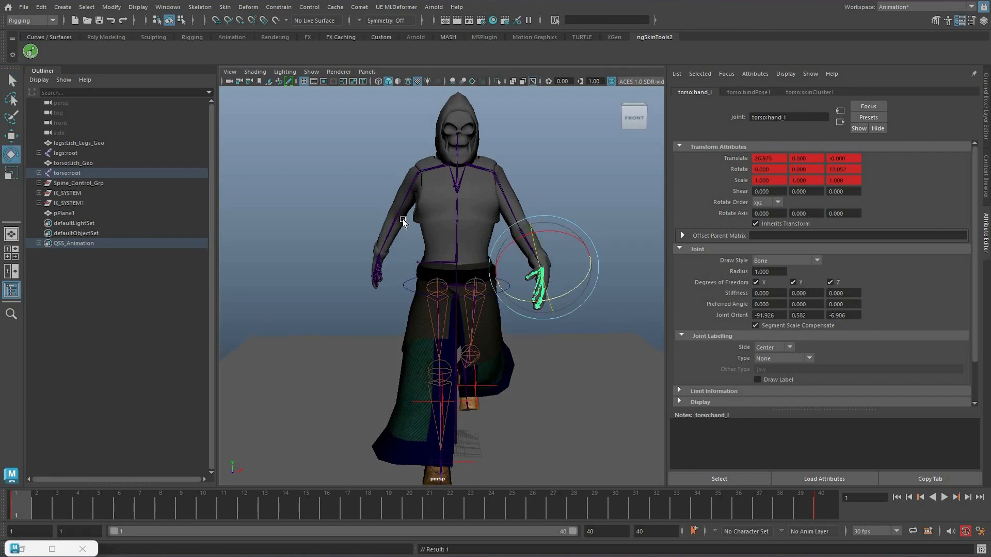
Try adjusting the right arm's sideways angle with the lowerarm_r and upperarm_r joints.
key(q)
click(378, 259)
key(e)
mouse_move(429, 184)
middle_down()
mouse_move(413, 189)
mouse_move(423, 196)
middle_up()
key(q)
click(398, 212)
key(e)
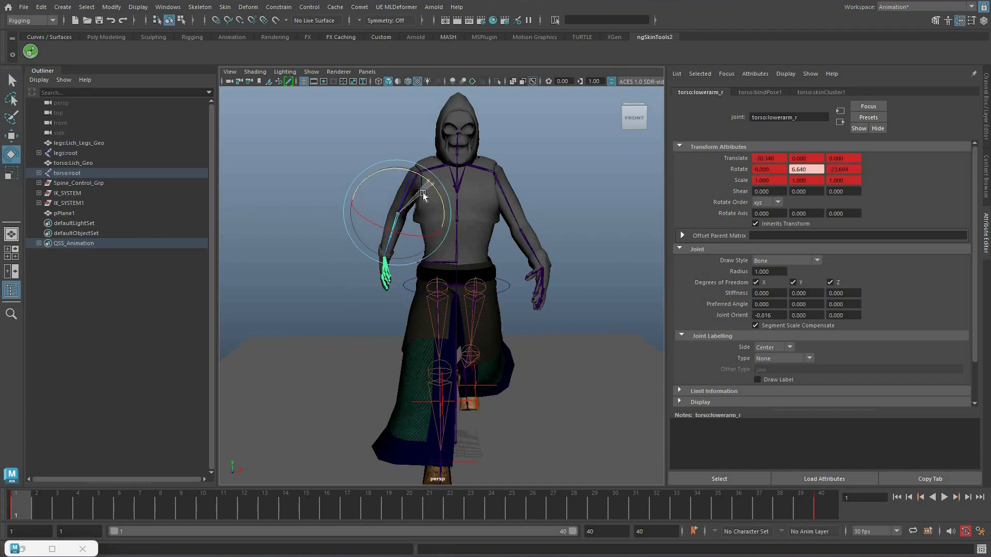
key(q)
click(403, 204)
key(e)
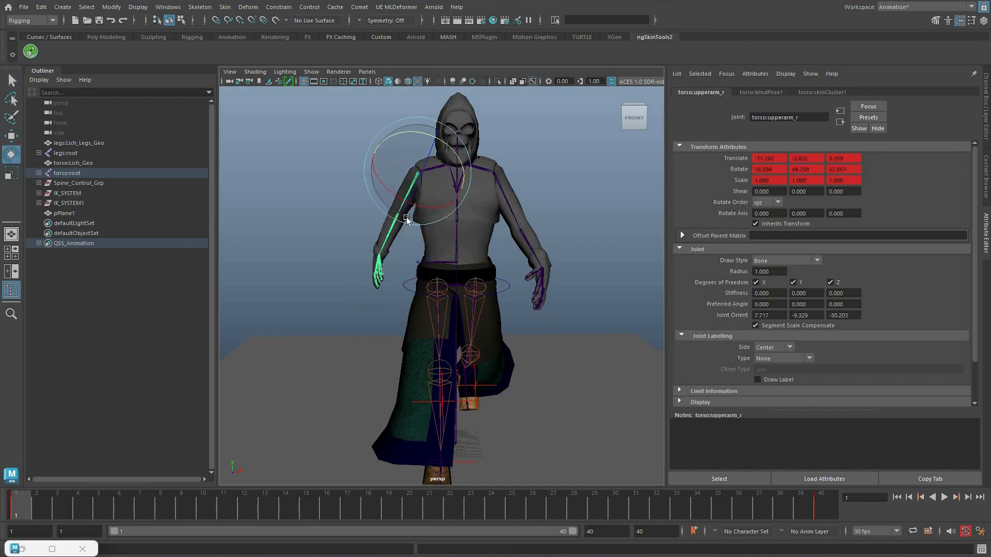
drag(406, 217, 416, 199)
Bend the right elbow further by rotating the lowerarm_r joint to about -30.6 degrees in Z.
key(q)
click(394, 223)
key(e)
key(q)
key(e)
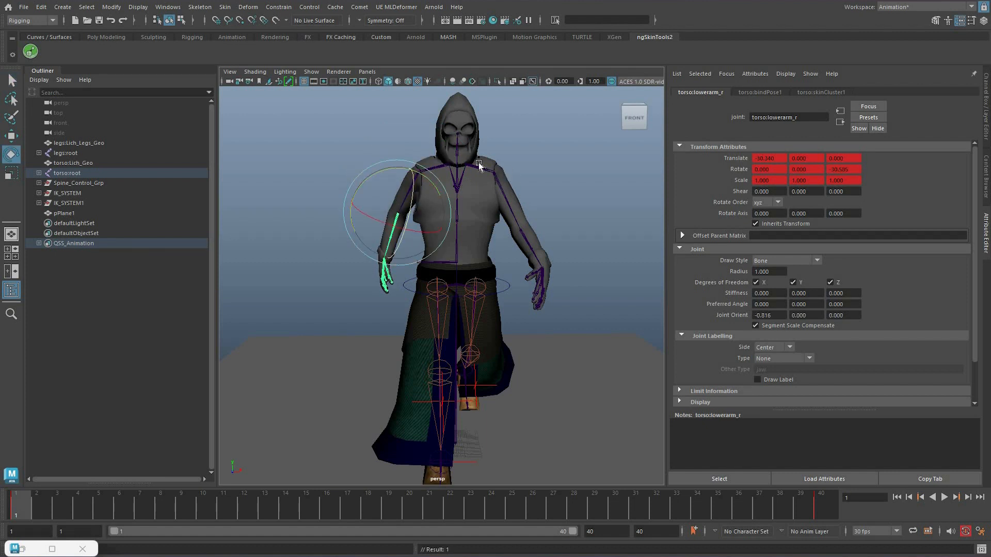
middle_drag(478, 162, 543, 153)
key(ctrl+z)
alt+drag(530, 185, 453, 213)
scroll(453, 212, up, 4)
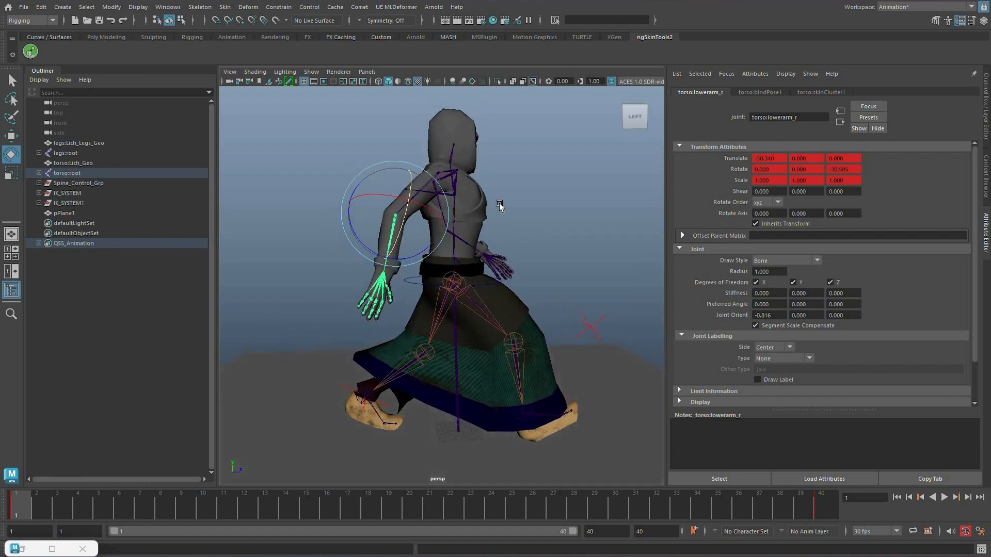
Tilt the upper body by rotating the spine_02 joint to about -5.4 degrees in Z.
key(q)
click(481, 204)
click(426, 205)
key(e)
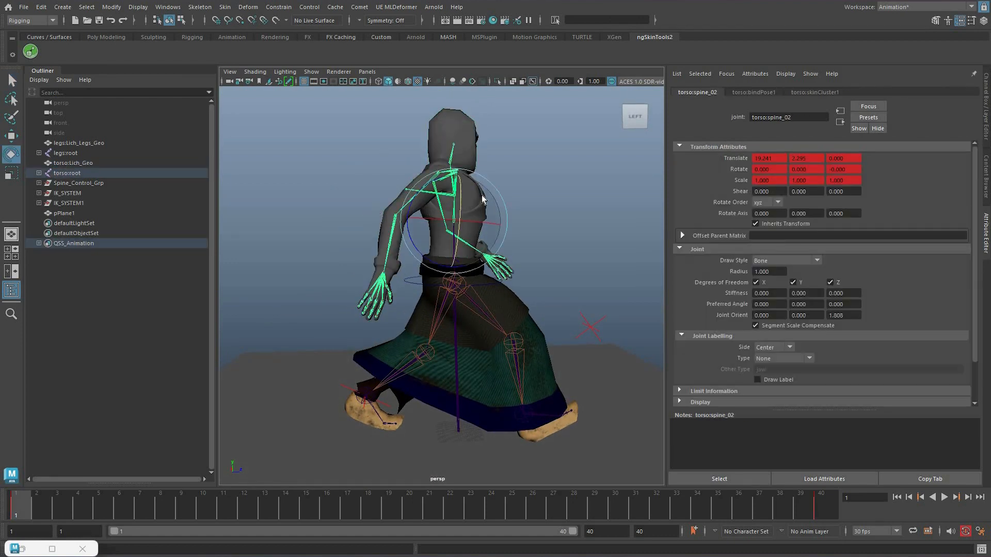
drag(493, 187, 484, 191)
key(q)
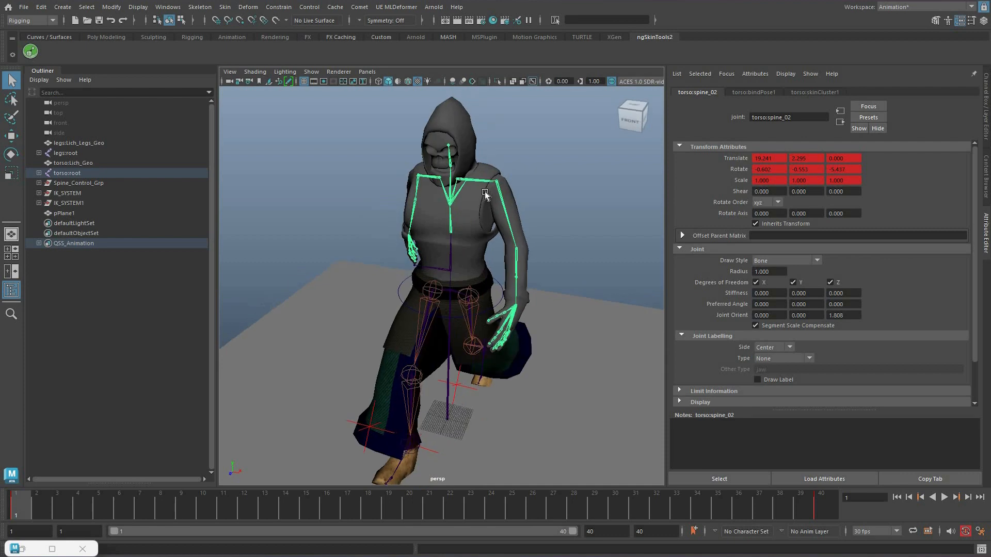
Adjust the bend of the left elbow with the lowerarm_l joint.
click(511, 241)
key(e)
mouse_move(524, 209)
middle_down()
mouse_move(588, 193)
mouse_move(540, 202)
middle_up()
alt+drag(539, 200, 504, 253)
Try rotating the torso from the spine_01 joint and the waist's SpineControl, and undo both rotations.
key(q)
click(454, 239)
key(e)
key(ctrl+z)
scroll(553, 254, up, 4)
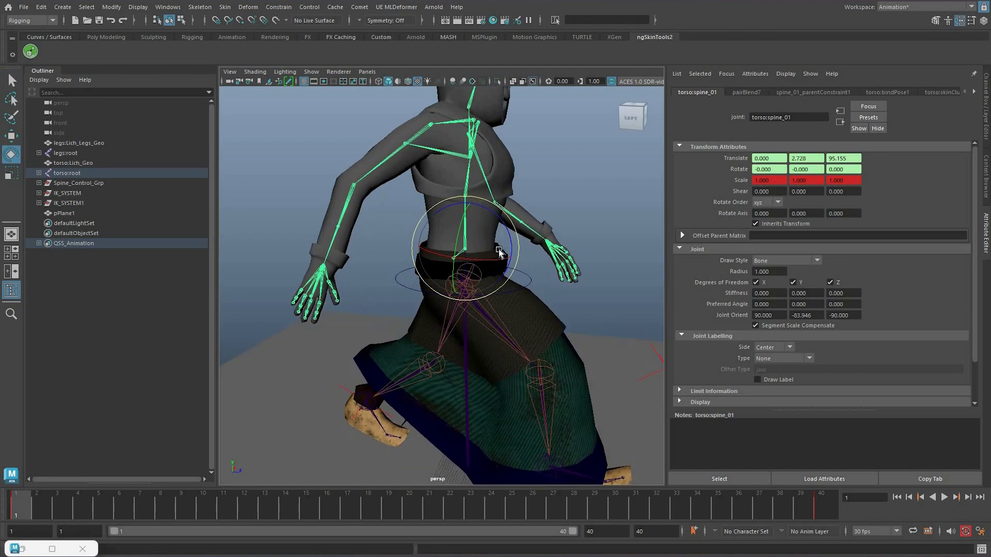
key(q)
click(510, 260)
key(e)
drag(508, 258, 492, 286)
key(ctrl+z)
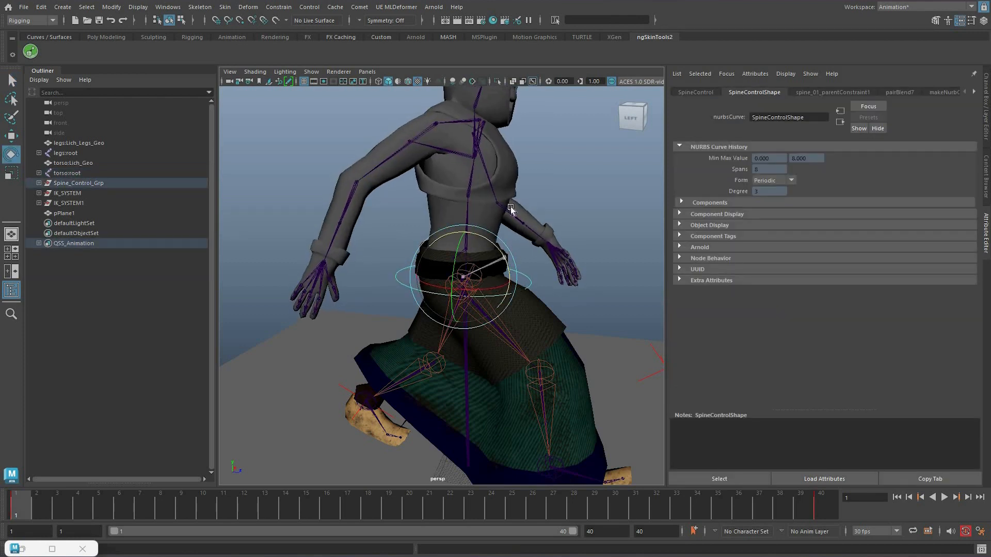
key(ctrl+z)
alt+drag(456, 184, 490, 170)
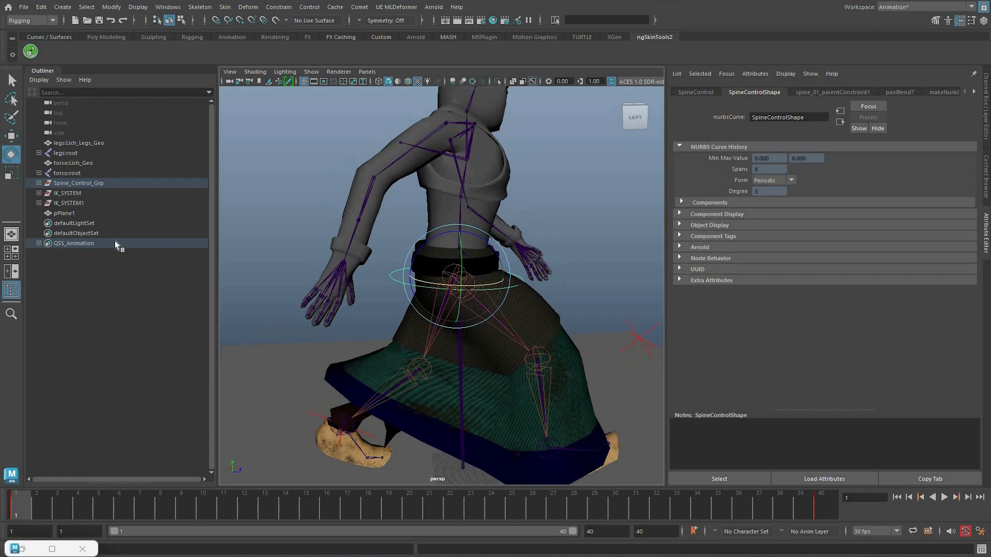
Select all members of the QSS_Animation set and copy their frame 1 pose to frame 40.
scroll(455, 196, down, 4)
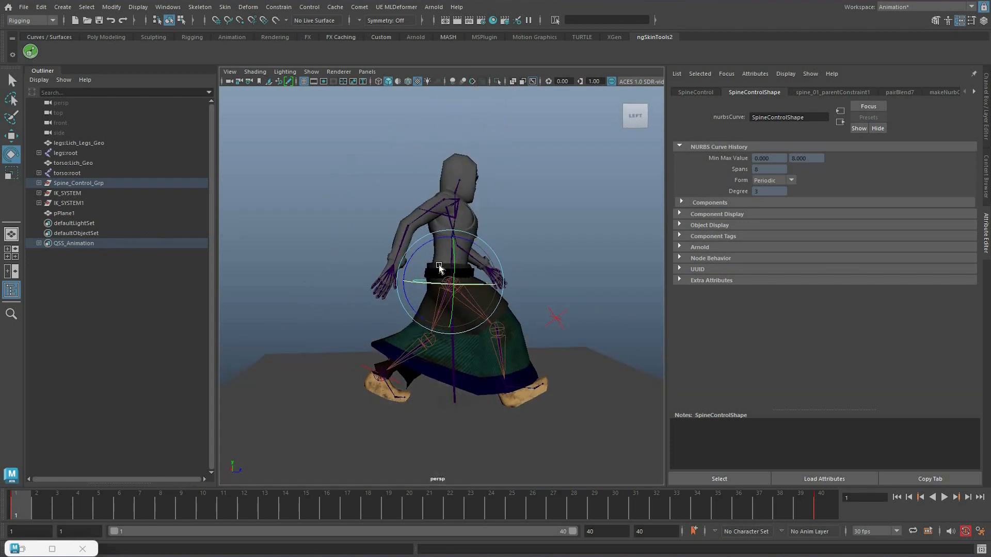
click(124, 244)
right_click(107, 245)
click(145, 250)
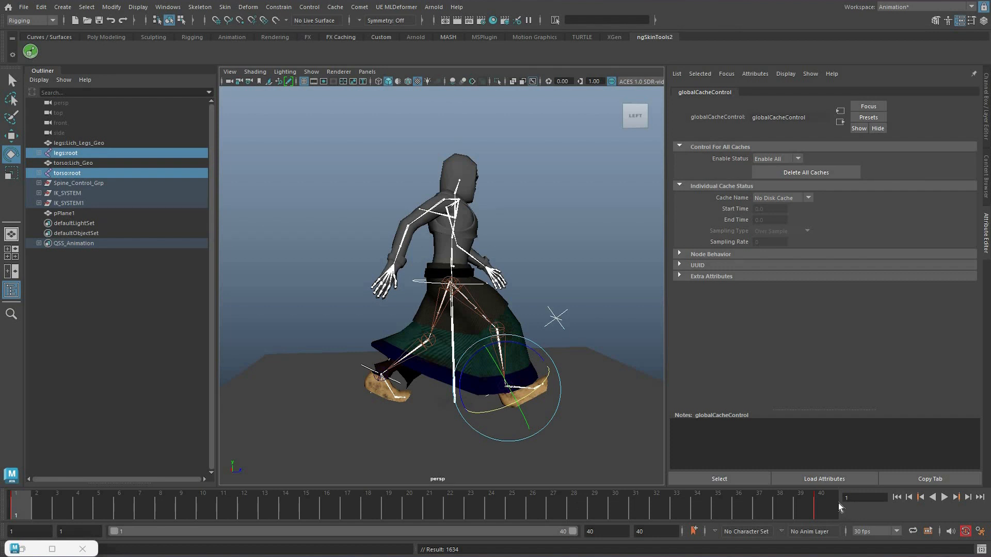
Play back the animation and key the pose of the selected set members at frame 21.
key(alt+v)
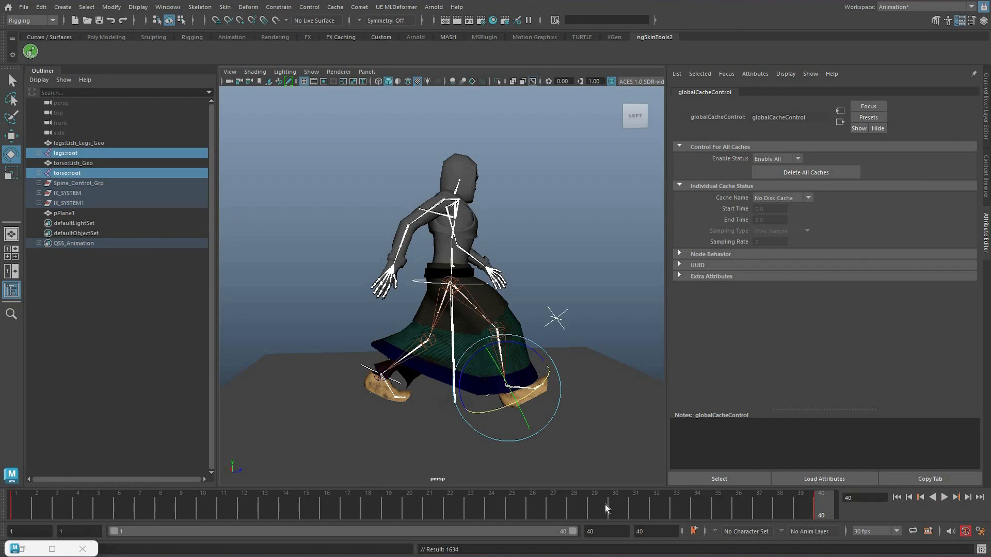
key(alt+v)
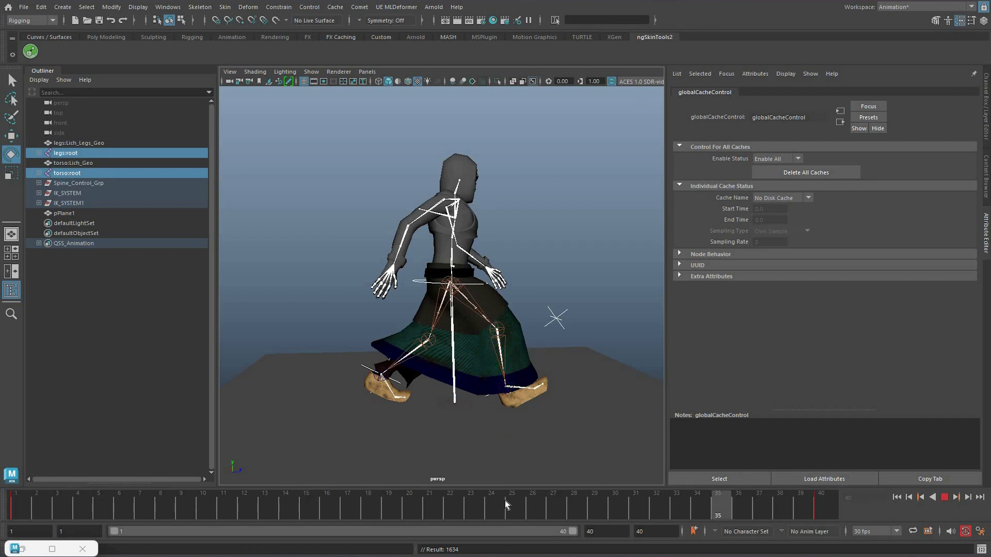
drag(418, 497, 422, 497)
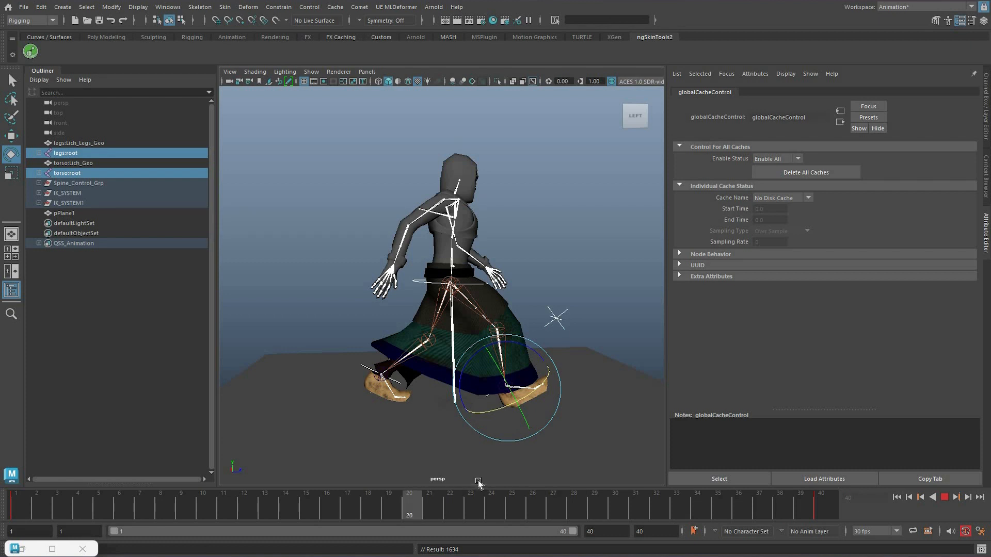
click(435, 492)
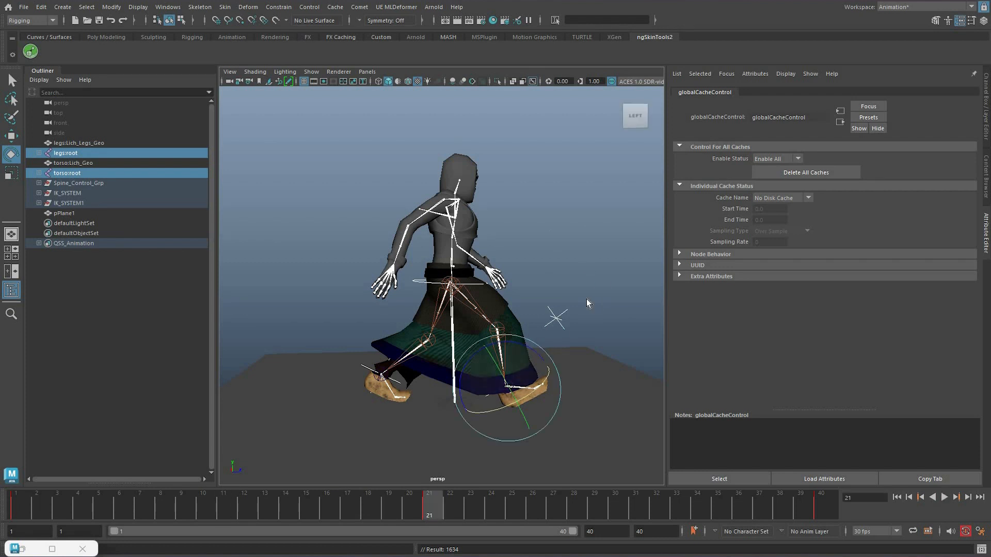
At frame 21, place the IK_SYSTEM1 FootControl behind the body, with the heel raised and the toes angled down.
key(q)
scroll(564, 382, up, 5)
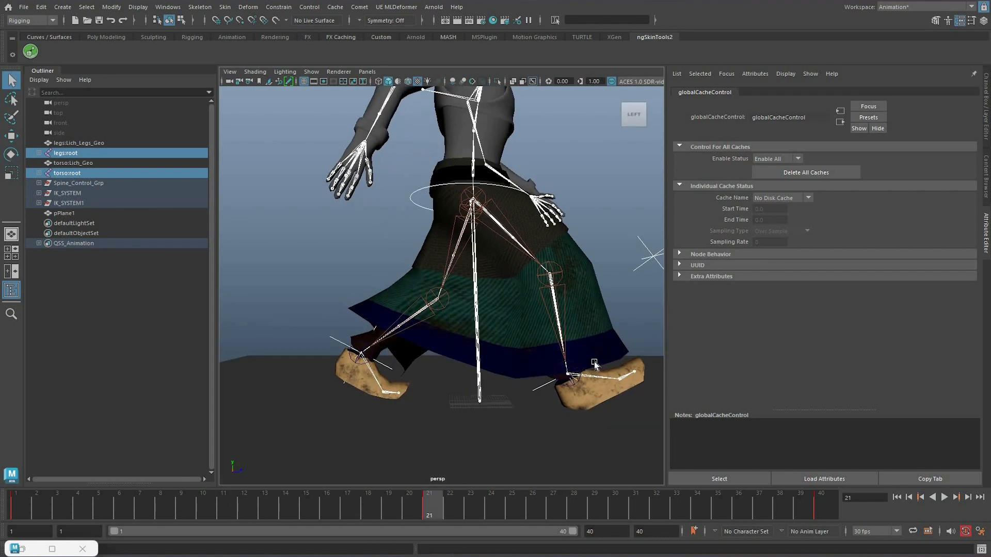
click(592, 365)
key(w)
scroll(437, 350, down, 1)
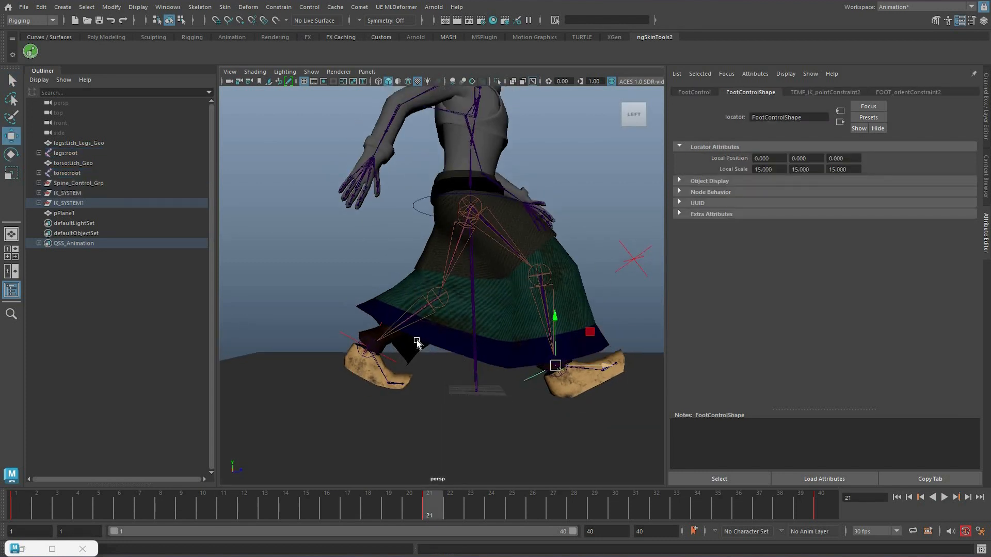
drag(364, 328, 395, 367)
key(e)
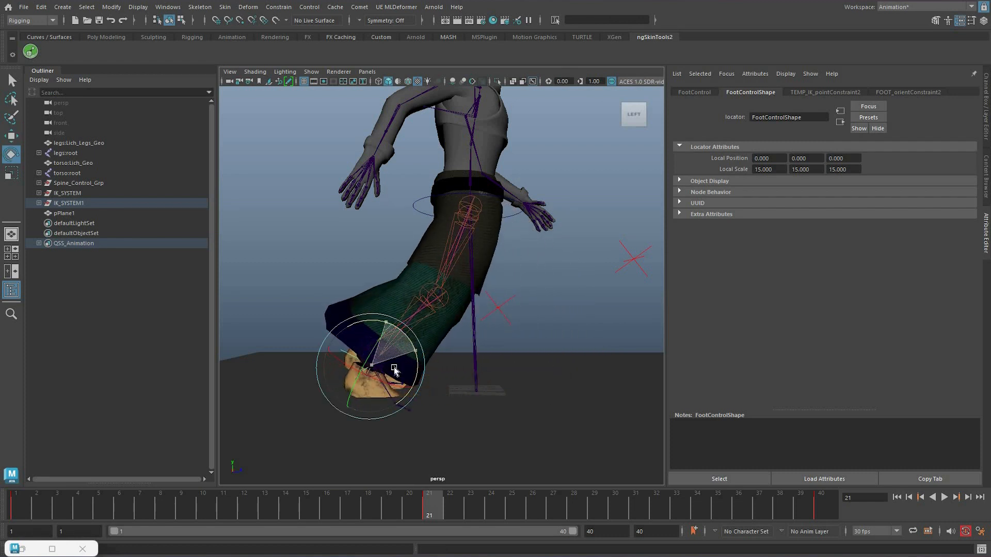
key(w)
middle_drag(426, 390, 420, 360)
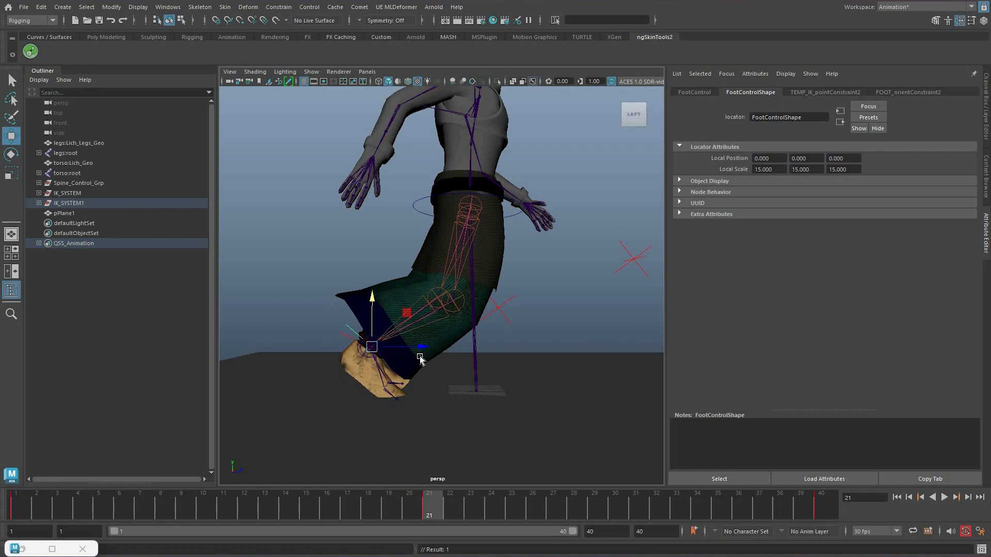
Rotate the ball_r joint in Z so the trailing right foot's toes lie flat on the ground.
click(391, 394)
key(e)
drag(419, 358, 629, 370)
key(w)
key(q)
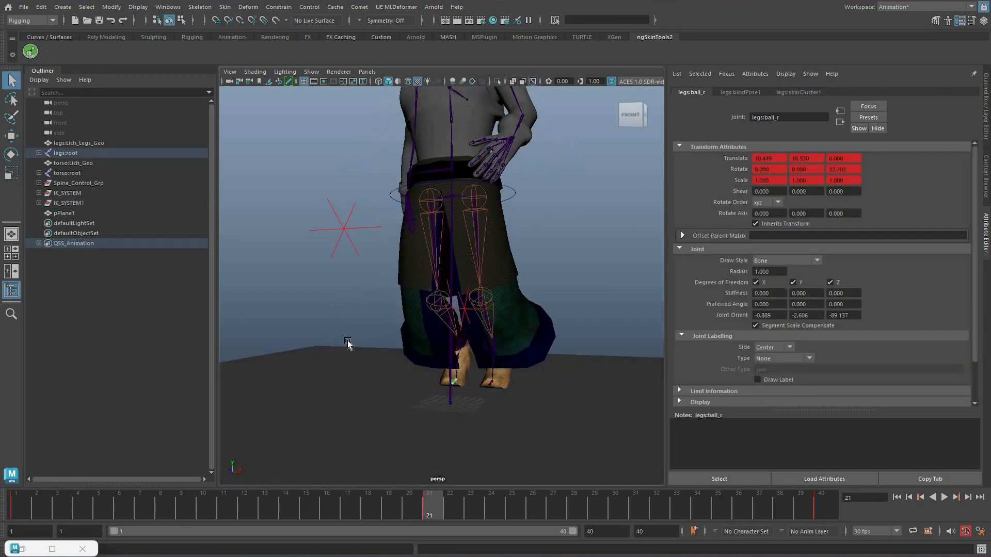
Move the IK_SYSTEM FootControl forward so the left foot is in front of the body.
click(493, 361)
key(w)
alt+drag(361, 410, 571, 428)
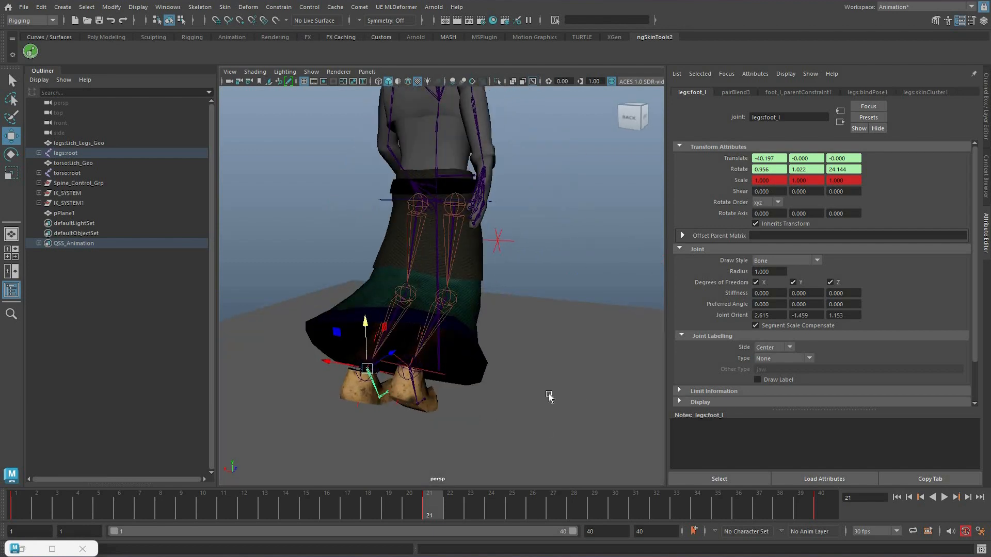
alt+drag(305, 399, 387, 403)
scroll(372, 387, up, 3)
key(q)
click(530, 381)
key(w)
alt+drag(294, 383, 582, 392)
scroll(576, 391, down, 2)
drag(397, 362, 548, 295)
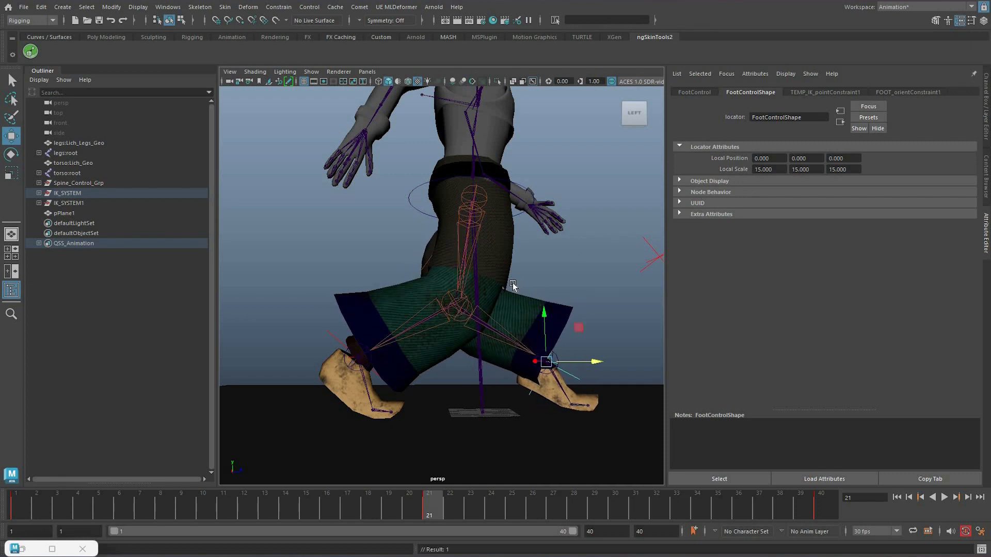
Rotate the IK_SYSTEM FootControl so the left toes point up, and lower it to plant the heel.
scroll(454, 283, down, 3)
key(e)
alt+drag(464, 267, 523, 303)
key(w)
alt+drag(571, 349, 567, 341)
drag(562, 302, 561, 315)
alt+drag(437, 312, 391, 324)
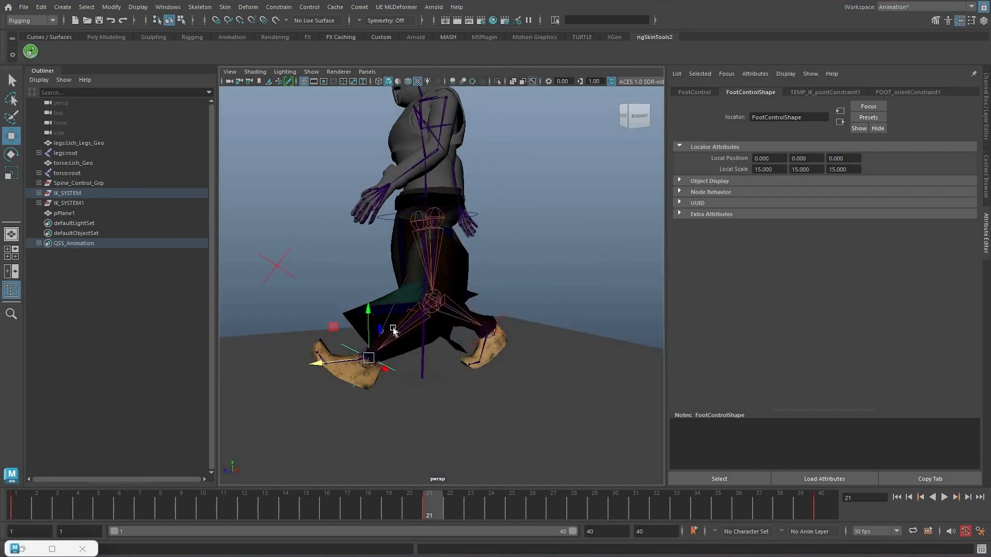
Move the IK_SYSTEM KneeControl forward and up in front of the body so the left knee bends forward.
scroll(391, 324, up, 4)
key(q)
click(356, 327)
click(388, 324)
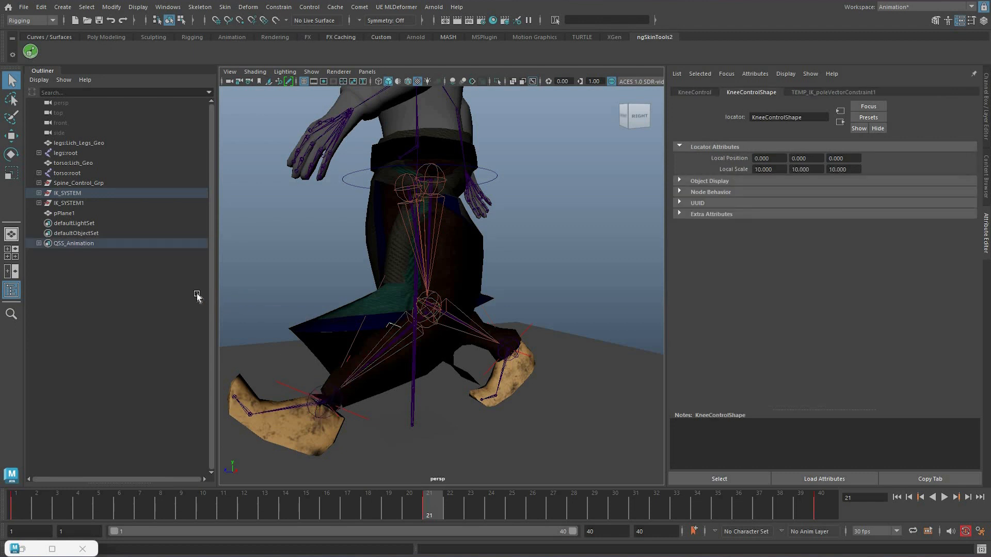
key(w)
drag(335, 327, 249, 271)
drag(258, 224, 256, 221)
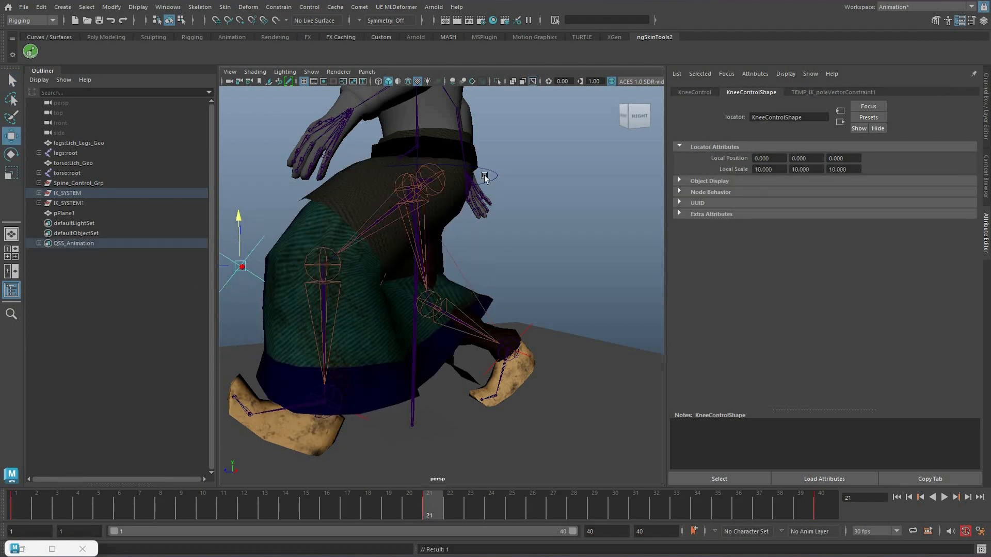
alt+drag(484, 156, 477, 227)
alt+middle_drag(518, 199, 524, 255)
key(q)
click(451, 187)
alt+drag(451, 186, 418, 273)
key(e)
key(ctrl+z)
key(ctrl+z)
key(ctrl+z)
Swing the right arm forward at frame 21 by rotating the upperarm_r joint to about -47, 63.5 and -40 degrees.
key(e)
middle_drag(448, 248, 396, 229)
key(q)
click(411, 272)
key(e)
drag(399, 263, 490, 186)
drag(430, 212, 482, 173)
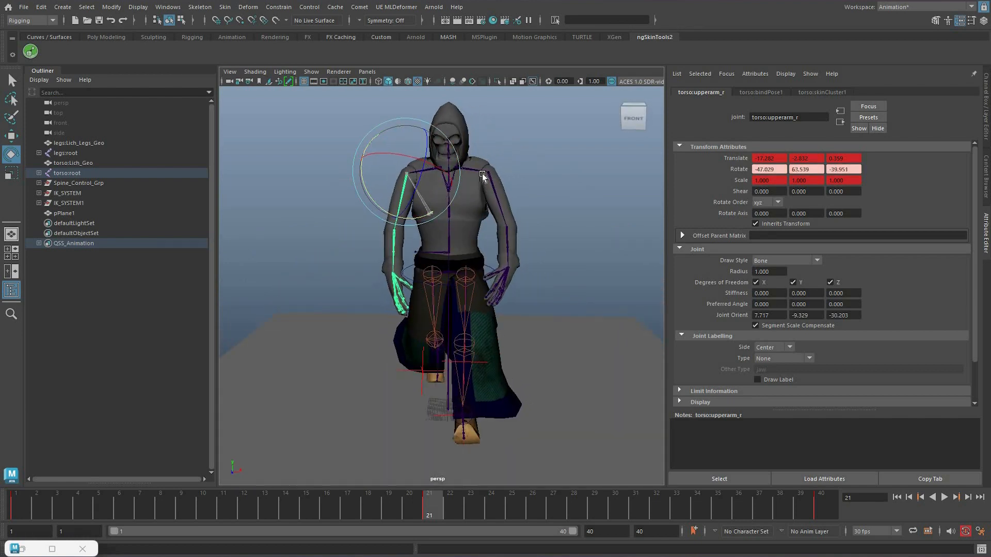
Rotate the clavicle_l joint to pull the left shoulder back at frame 21.
click(481, 174)
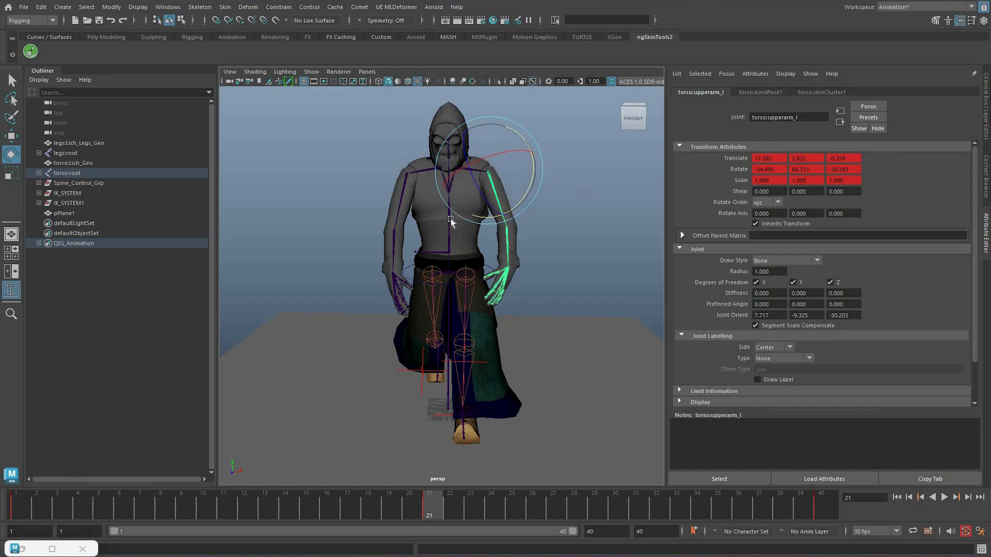
click(430, 267)
click(449, 255)
alt+drag(449, 254, 449, 257)
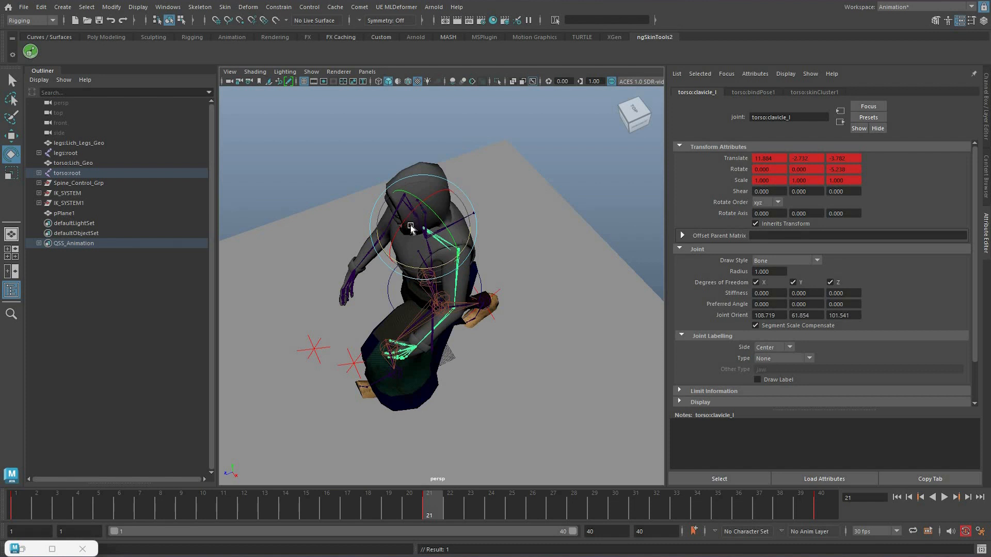
drag(456, 268, 458, 211)
alt+drag(462, 205, 460, 126)
Swing the left arm behind the body by rotating the upperarm_l joint.
key(q)
key(Down)
key(e)
middle_drag(468, 254, 504, 247)
Adjust the left forearm's angle behind the body by rotating the lowerarm_l joint.
key(q)
key(Down)
key(e)
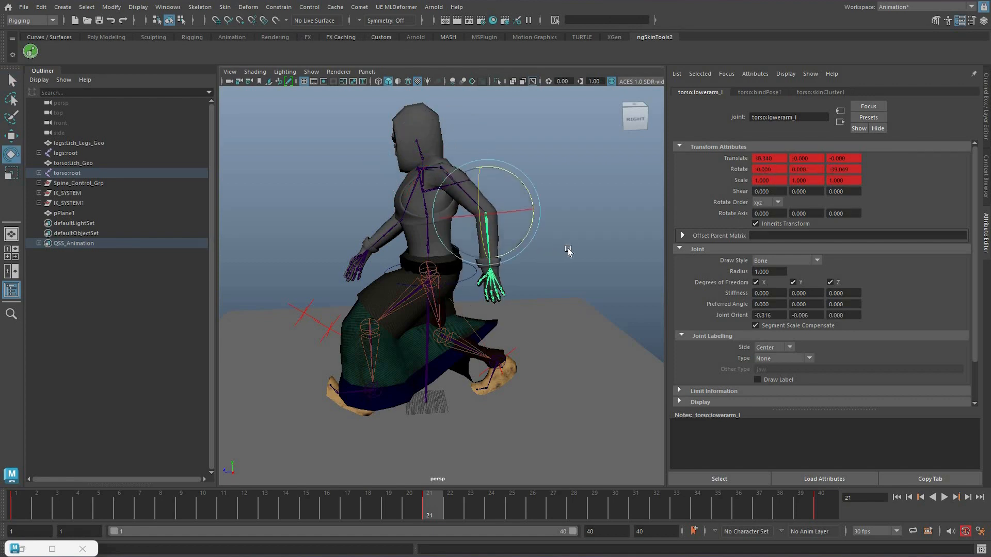
drag(517, 248, 533, 256)
Refine the left shoulder by rotating the clavicle_l joint again, checking the pose from the front.
alt+drag(448, 185, 490, 147)
key(q)
click(488, 165)
key(e)
drag(496, 190, 462, 170)
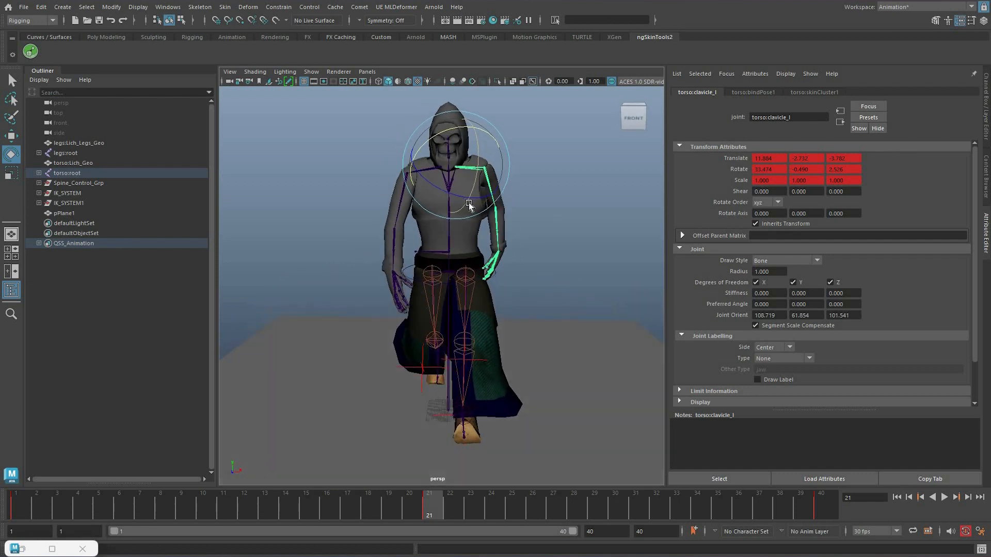
Rotate the clavicle_r joint to bring the right shoulder forward at frame 21 and key it.
key(q)
click(431, 168)
key(e)
drag(467, 204, 232, 519)
key(q)
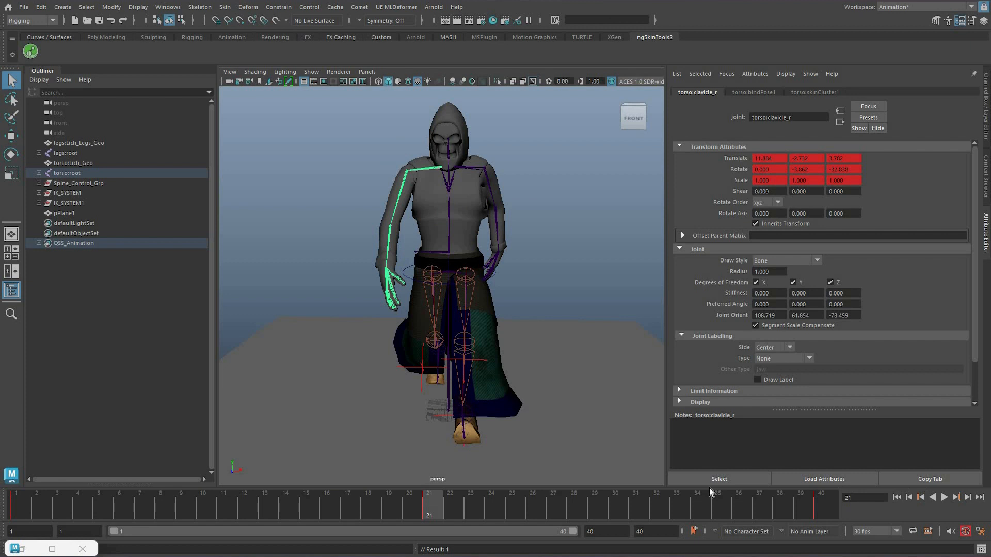
Play and scrub through the walk cycle, examining the arm and leg motion from the front and the side.
key(alt+v)
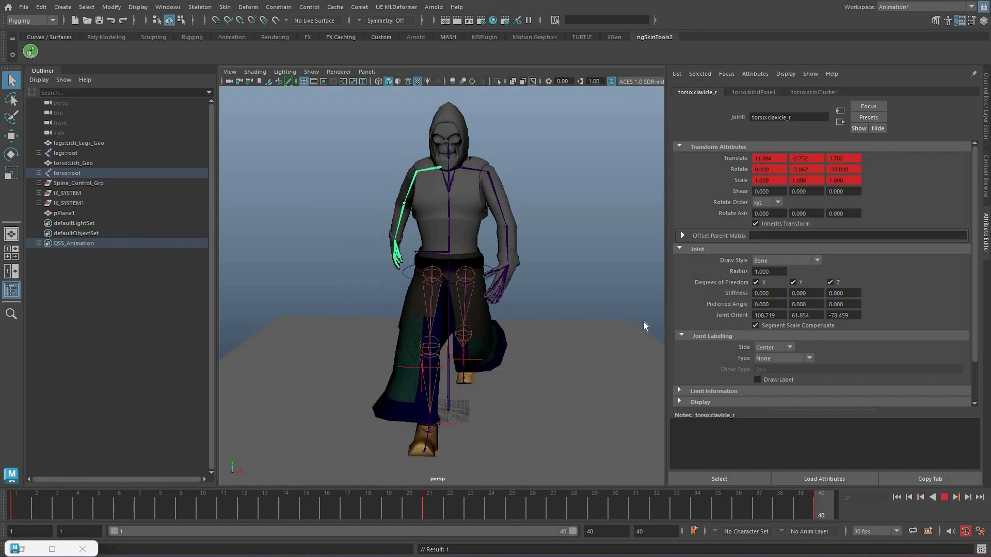
key(alt+v)
key(alt+v)
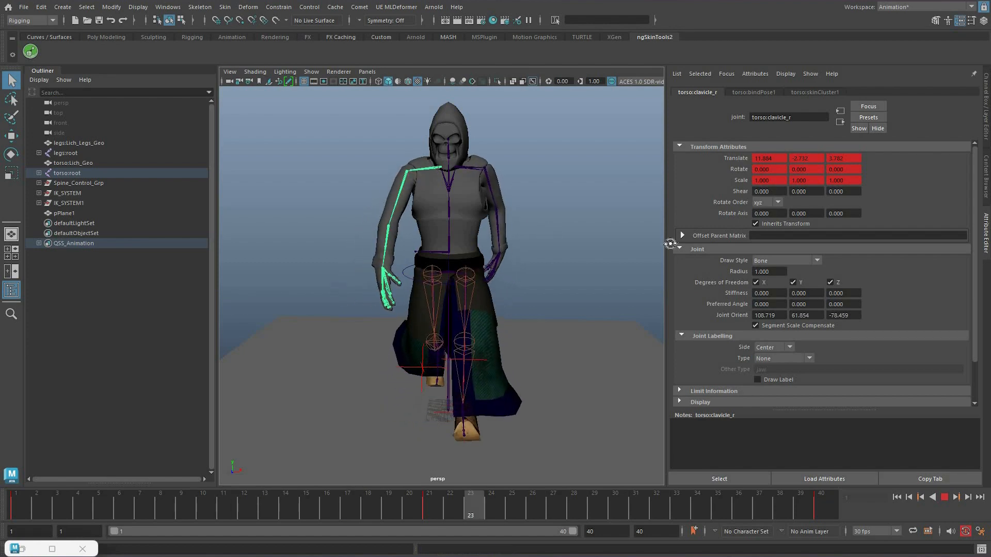
alt+drag(614, 221, 702, 315)
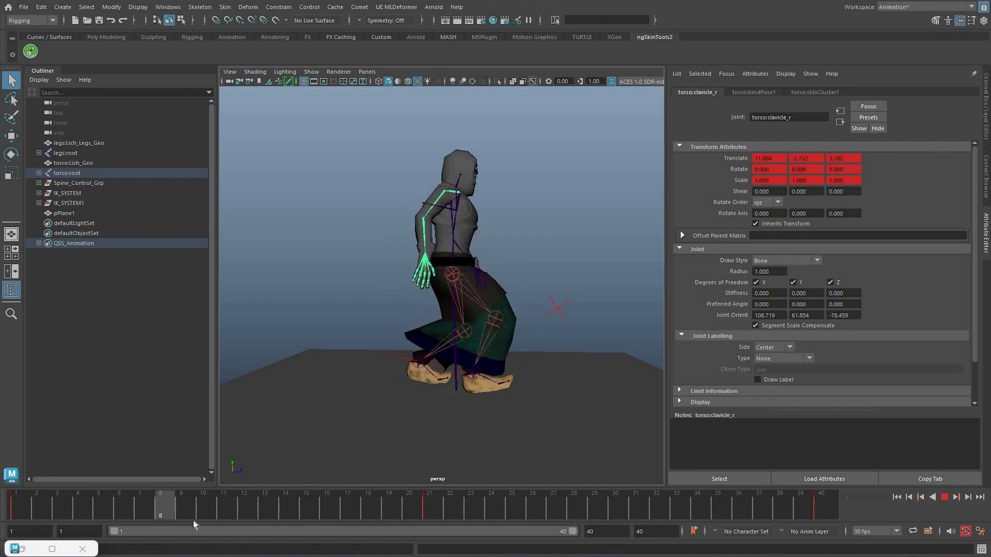
key(Escape)
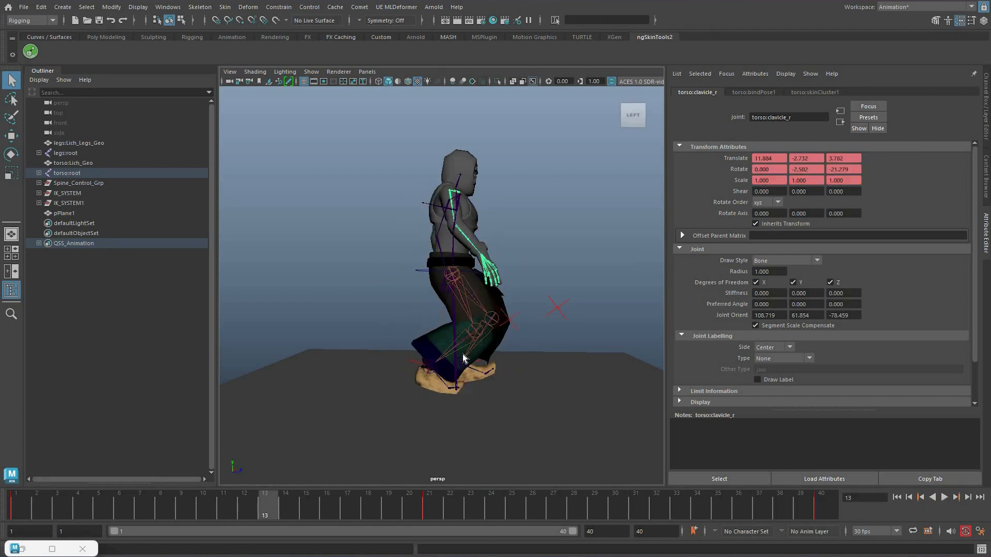
key(alt+v)
key(alt+v)
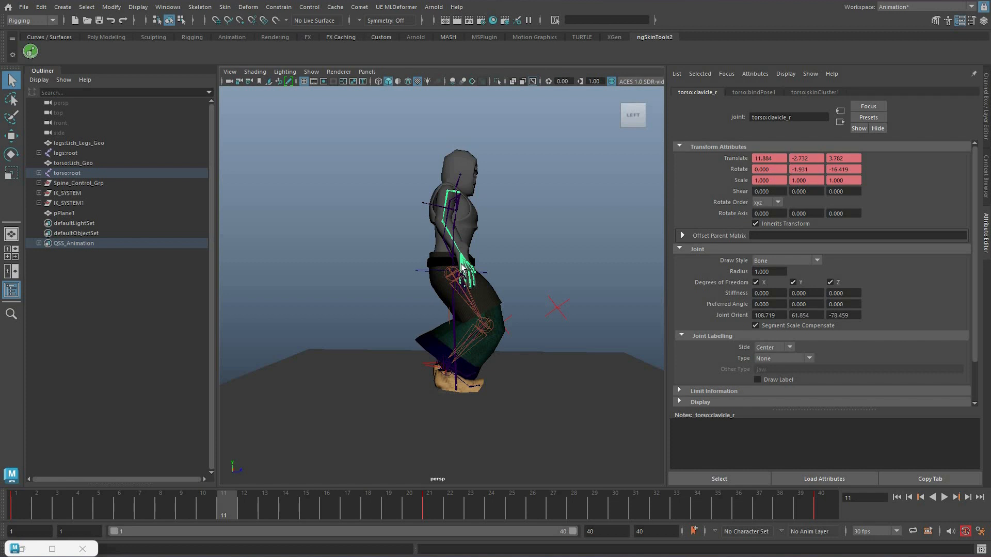
Move the legs:pelvis joint at frame 11 to Translate Y 1.285 and Z 99.685, straightening the legs, and key it.
scroll(463, 265, up, 2)
alt+drag(463, 265, 569, 261)
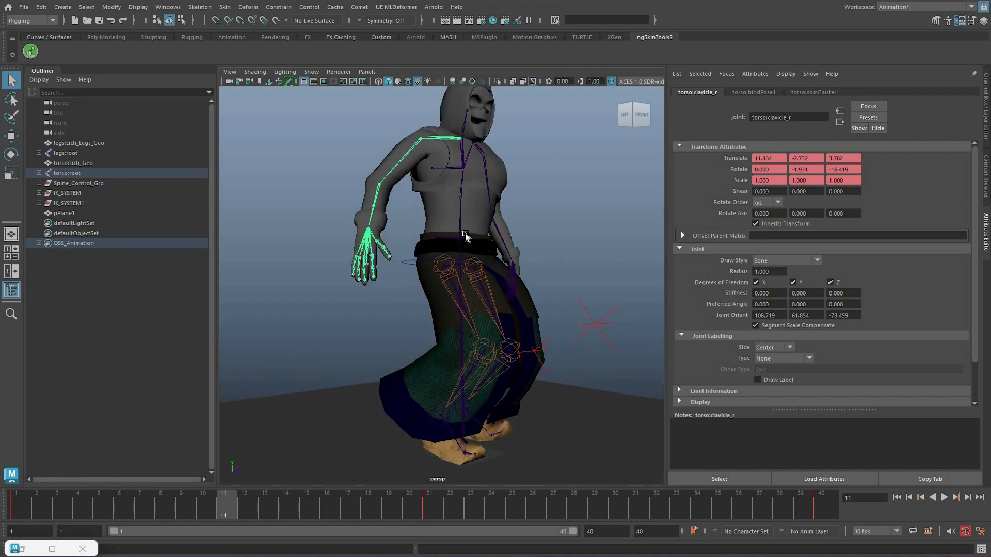
click(485, 244)
alt+drag(455, 219, 458, 193)
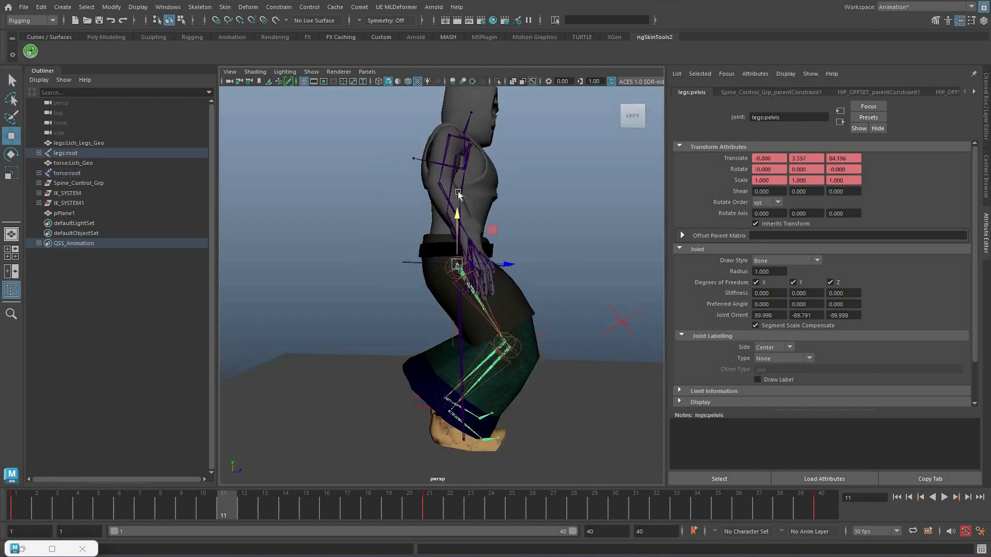
middle_drag(431, 252, 430, 249)
alt+drag(489, 250, 465, 205)
middle_drag(344, 428, 344, 423)
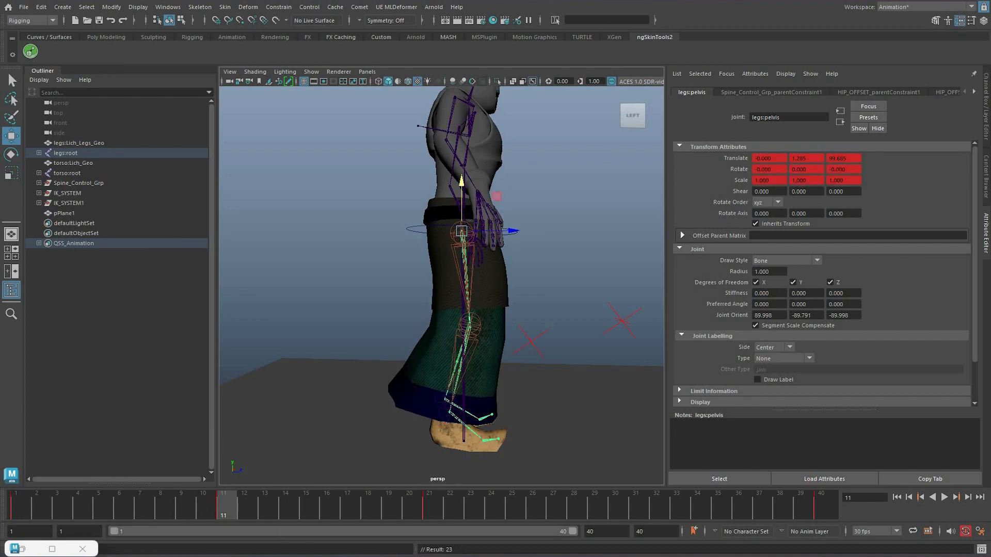
Move the pelvis joint at frame 1 to Translate Y 2.896 and Z 87.460, keying the same position at frame 40.
key(alt+v)
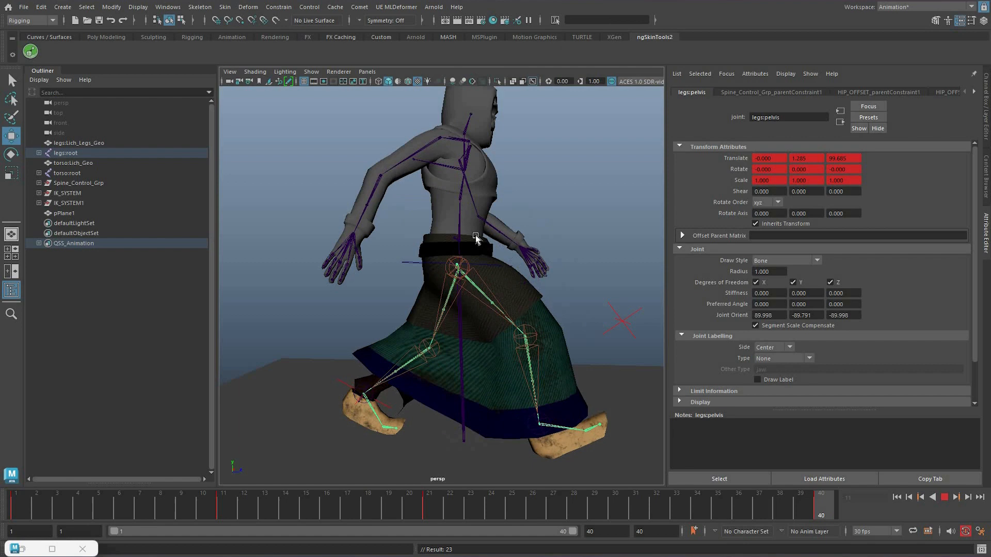
key(alt+v)
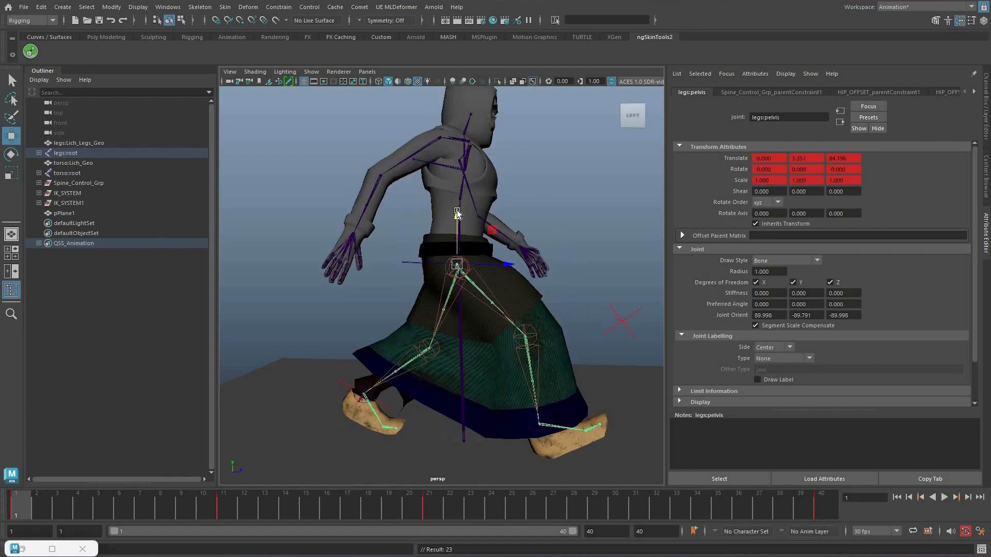
drag(458, 209, 509, 257)
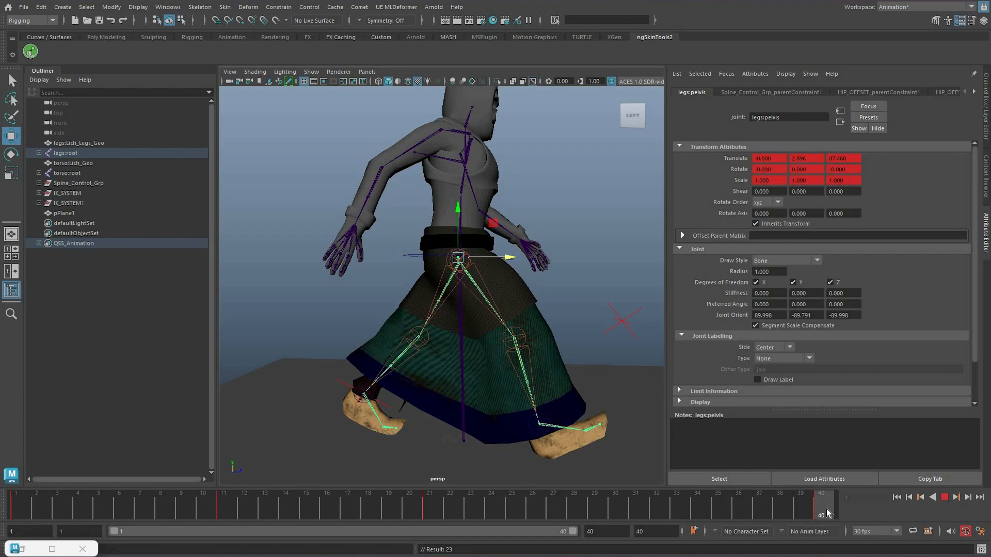
click(827, 508)
key(alt+v)
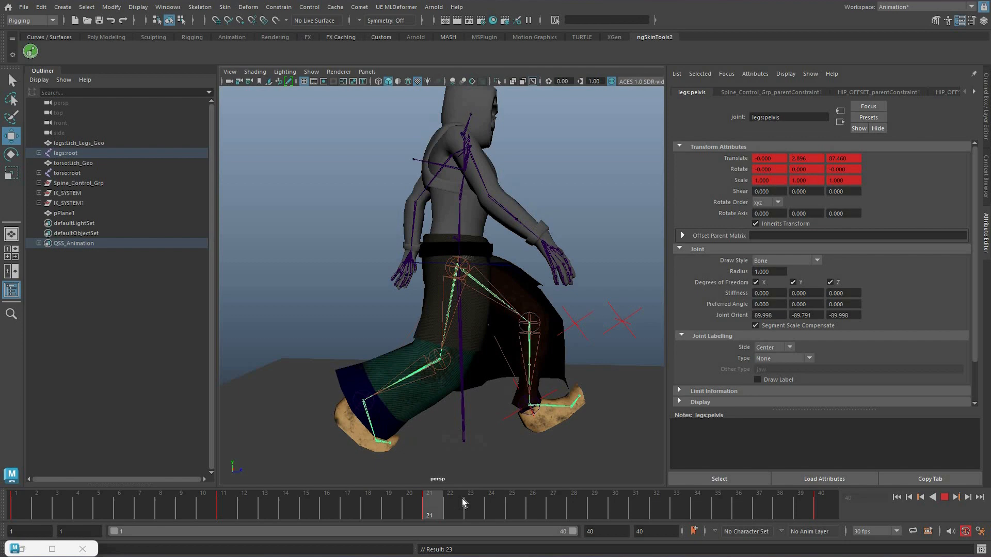
Carry the frame 1 pelvis position over to frame 21 and key it.
key(comma)
key(comma)
key(period)
key(period)
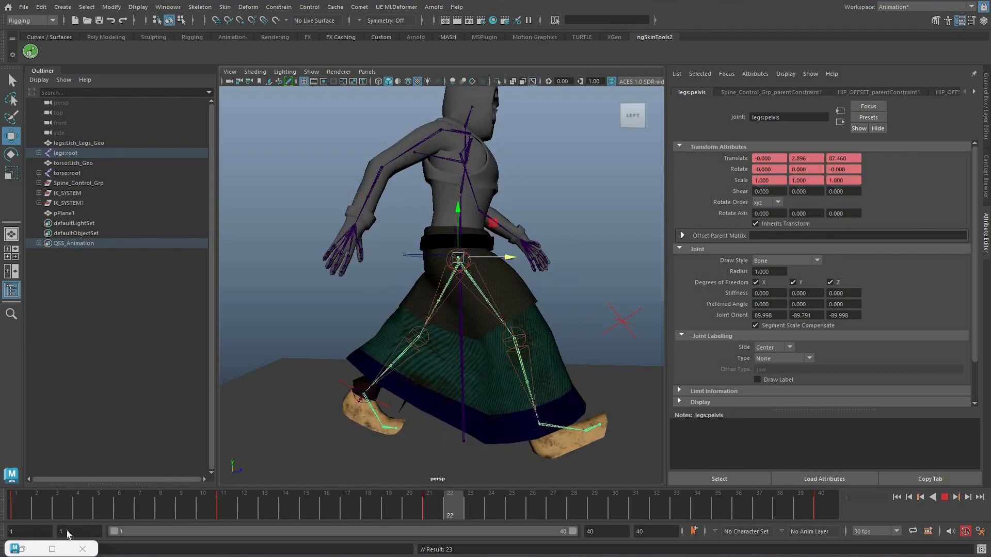
key(alt+v)
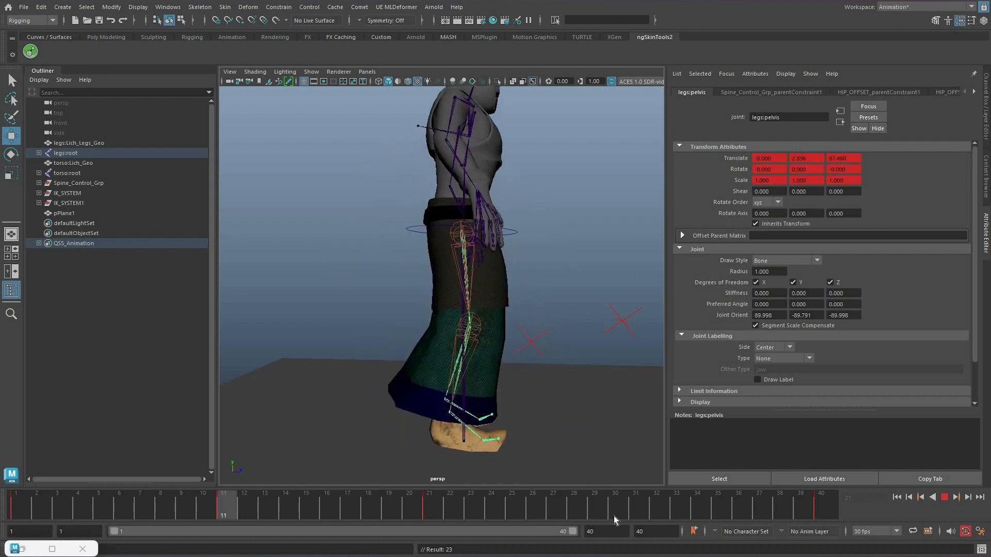
Copy the raised frame 11 pelvis position to frame 31, key it, and review the walk from the side and front.
key(alt+v)
key(alt+v)
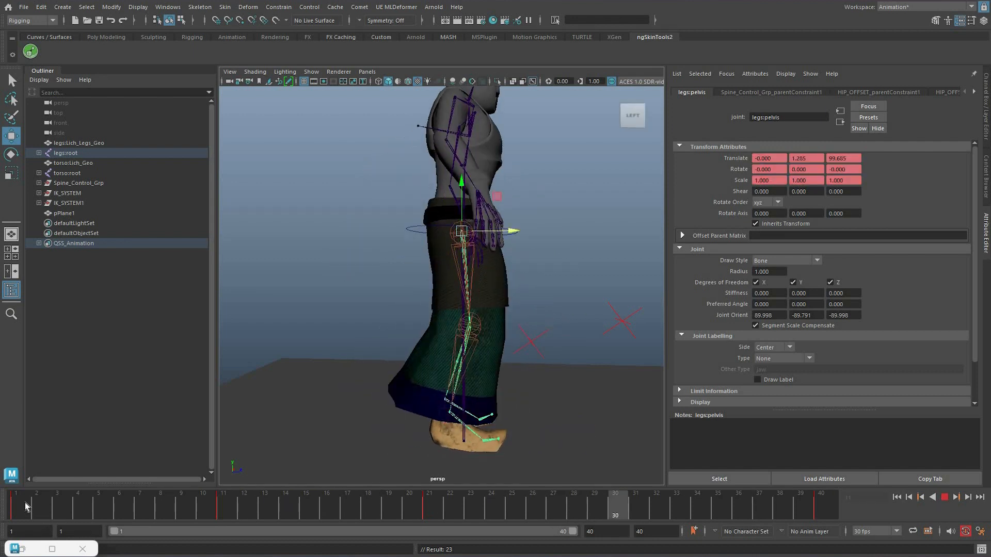
key(alt+v)
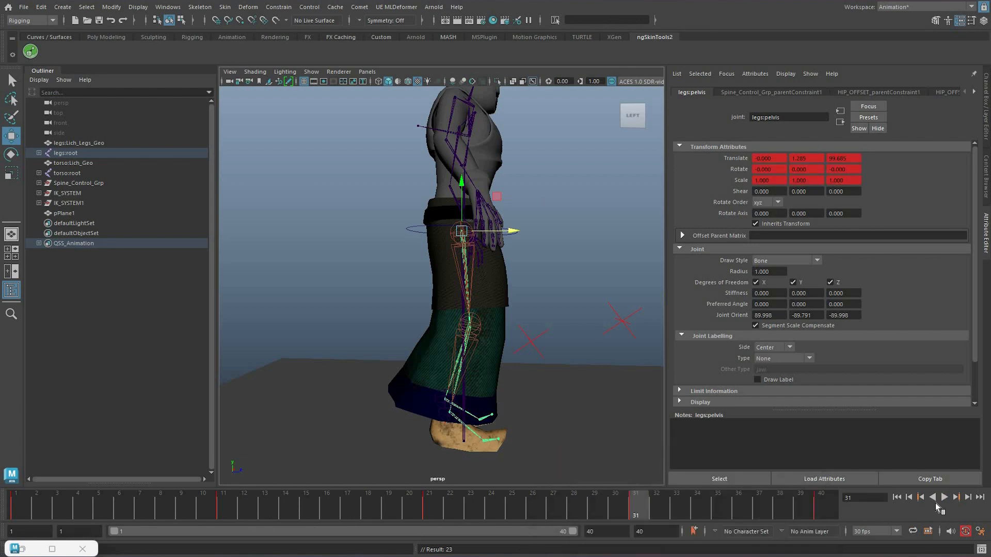
key(alt+v)
key(alt+v)
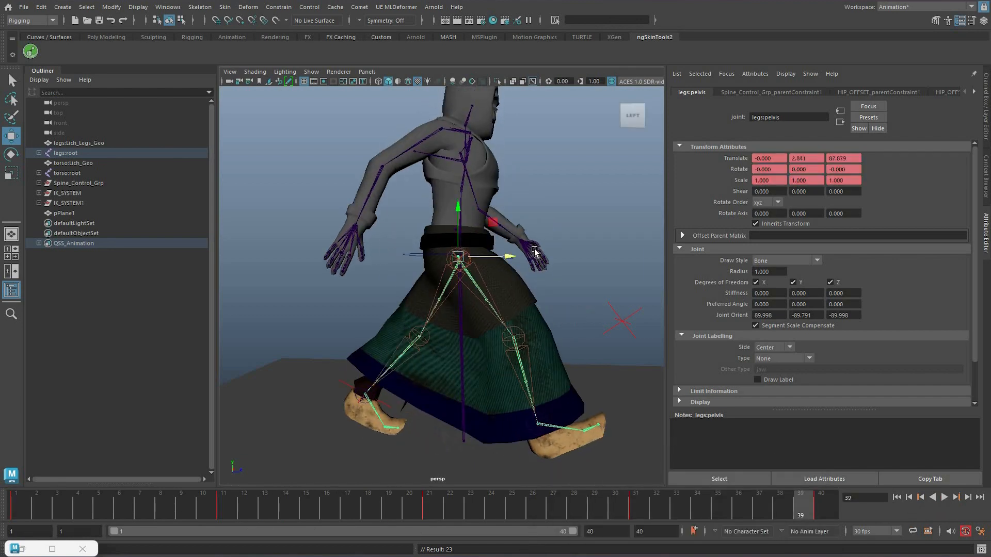
key(alt+v)
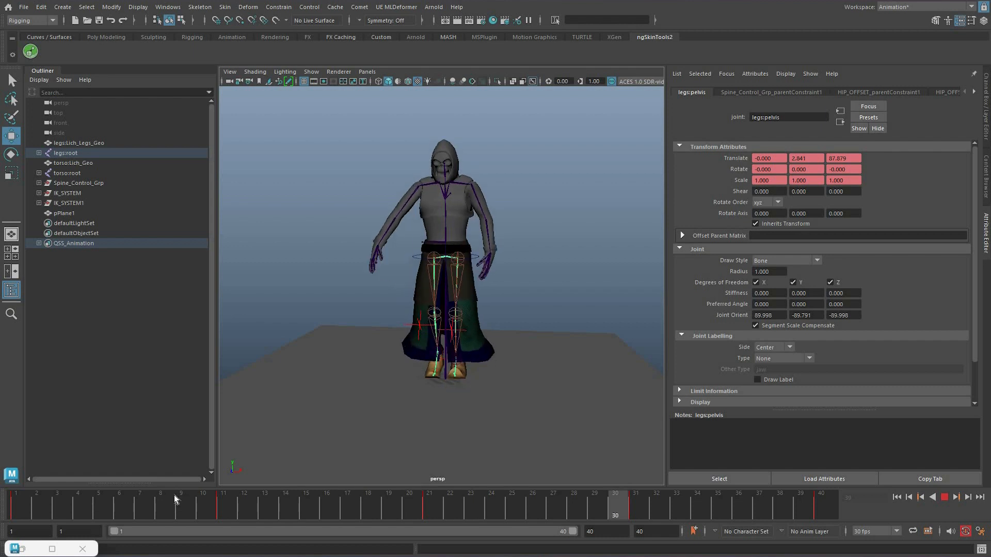
key(Escape)
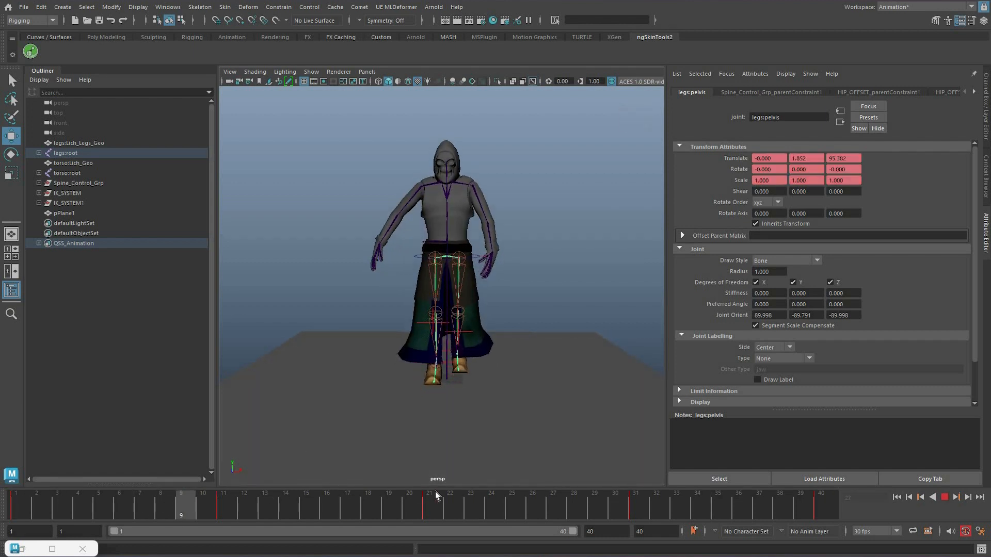
key(Escape)
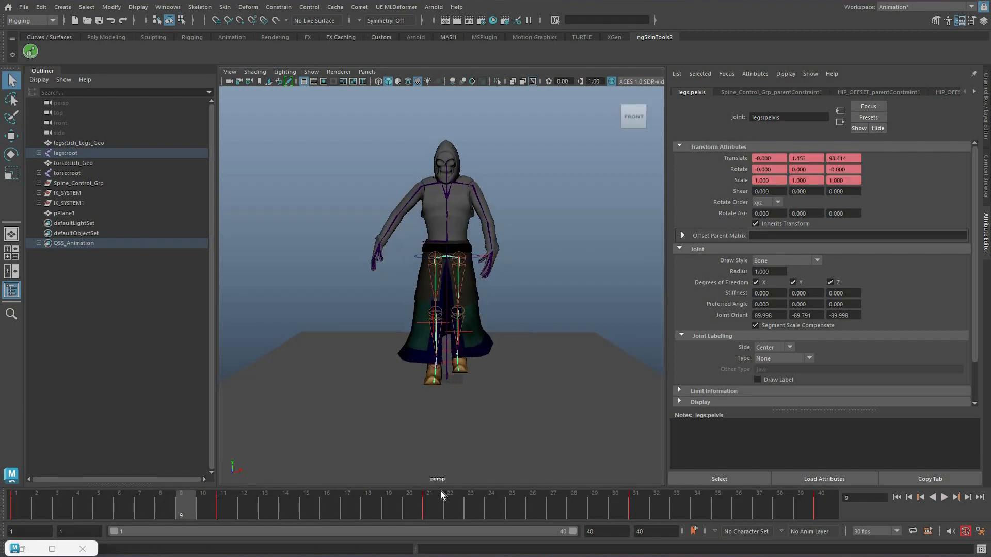
Rotate the upperarm_r joint closer to the body at frame 11, key it, and preview the arm swing.
key(ctrl+z)
key(ctrl+z)
key(alt+v)
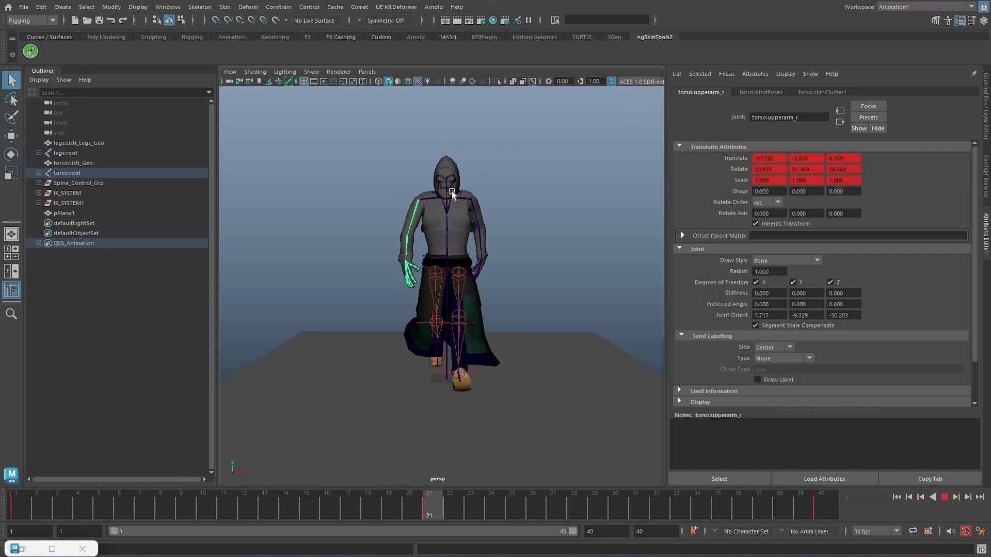
key(Escape)
key(e)
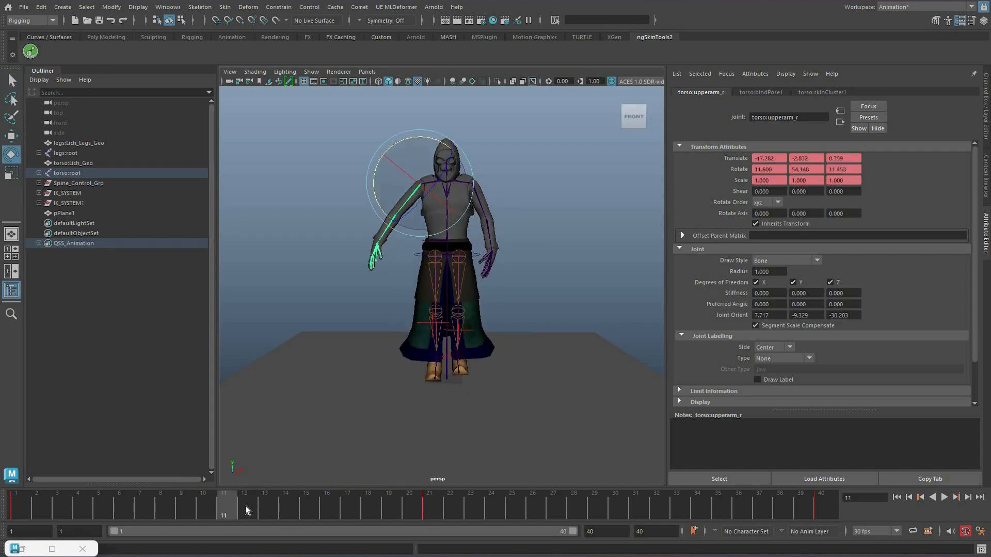
drag(218, 482, 435, 521)
key(s)
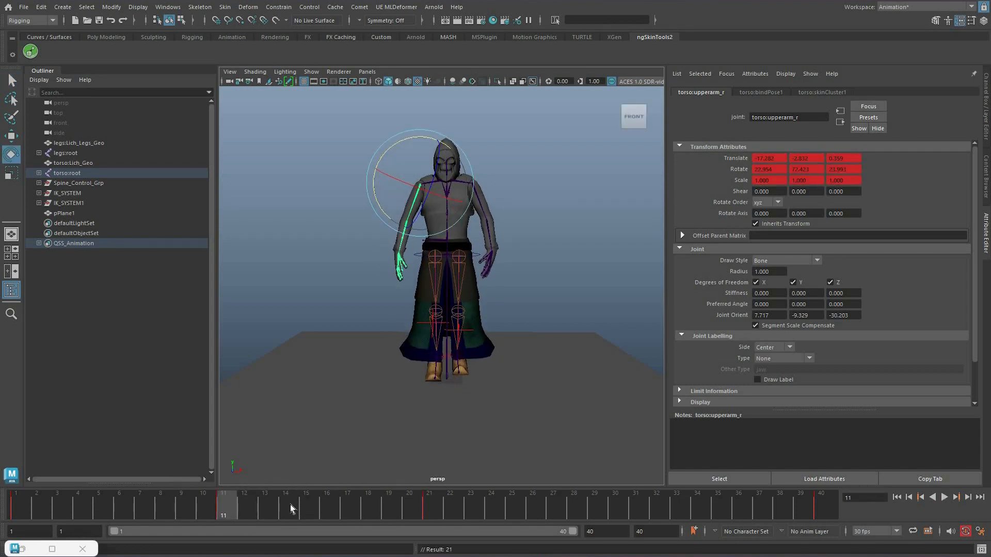
key(alt+v)
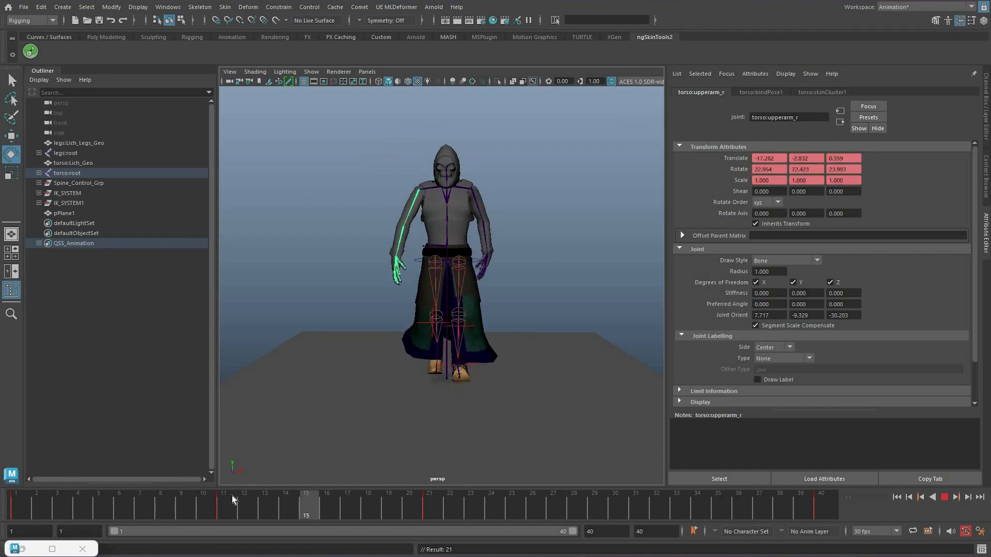
key(Escape)
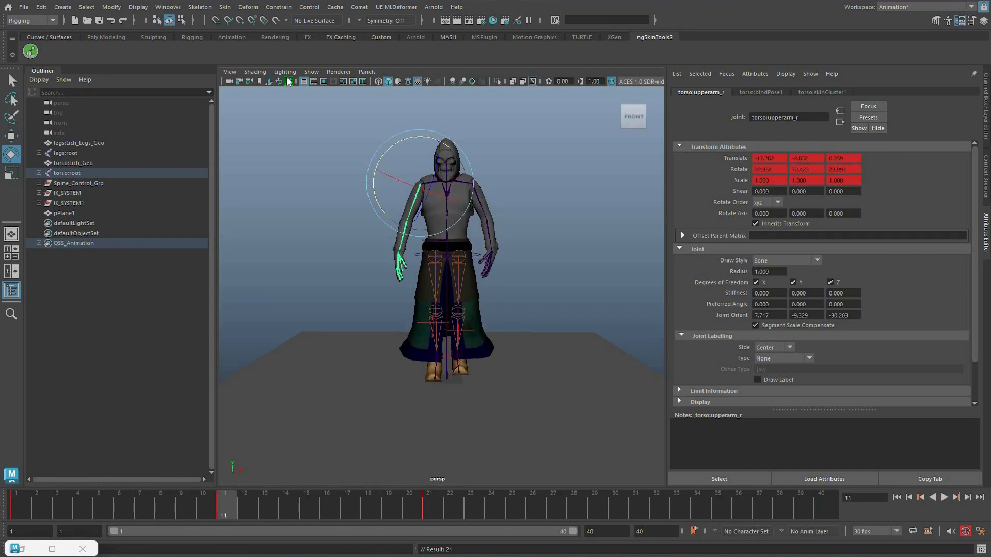
Select the frame 11 keys of upperarm_r in the Graph Editor and apply the Euler Filter.
click(295, 82)
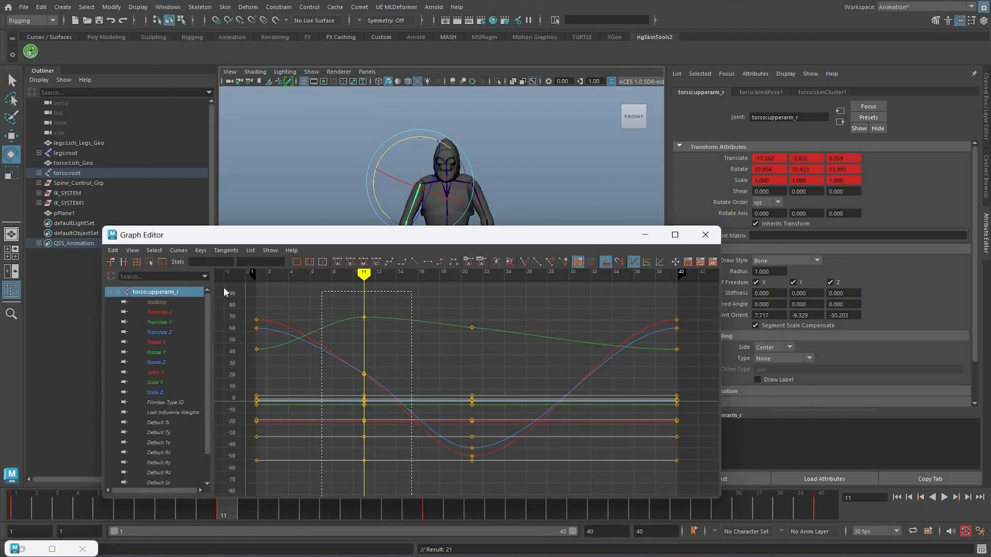
drag(223, 287, 237, 330)
click(178, 250)
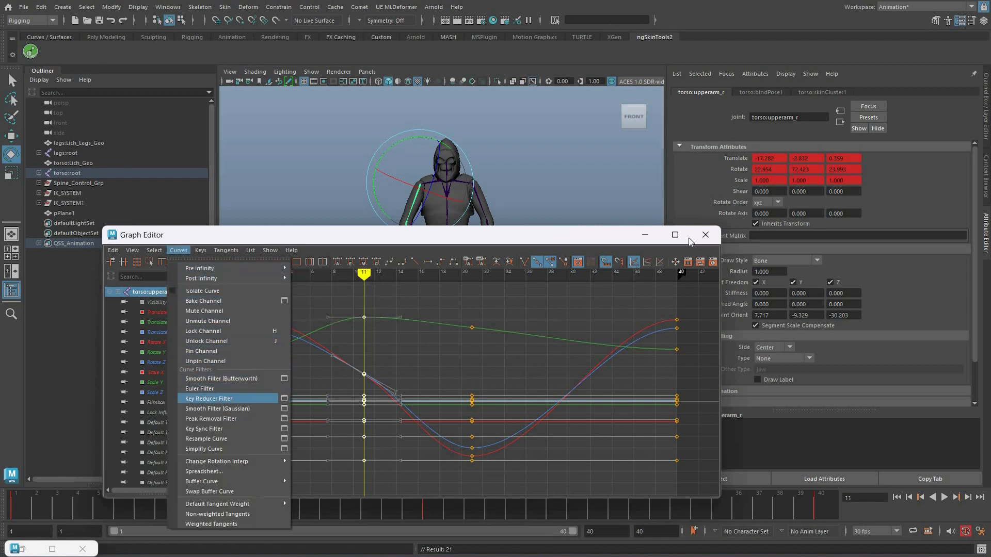
click(199, 389)
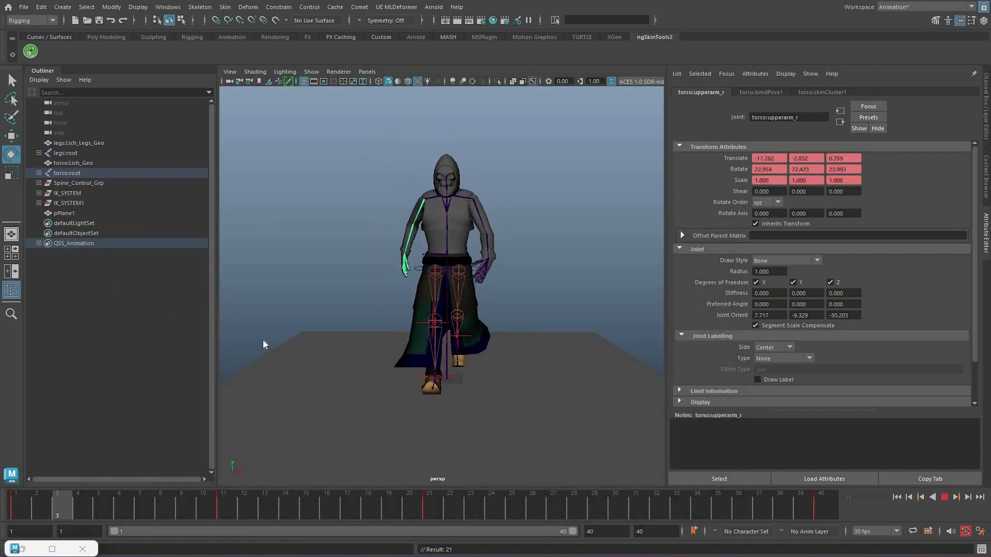
Delete the upperarm_r key at frame 11 and replay the arm motion.
right_click(217, 501)
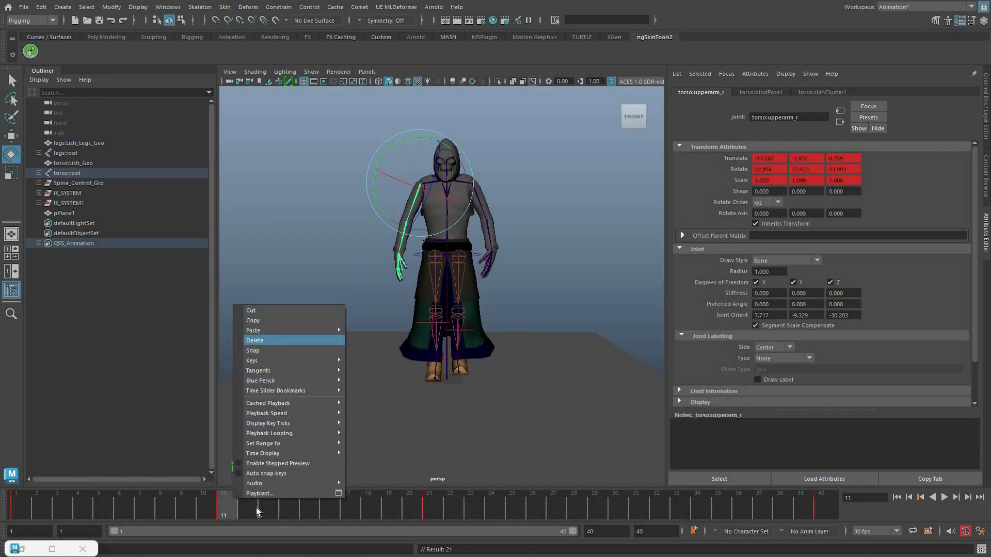
click(255, 341)
key(alt+v)
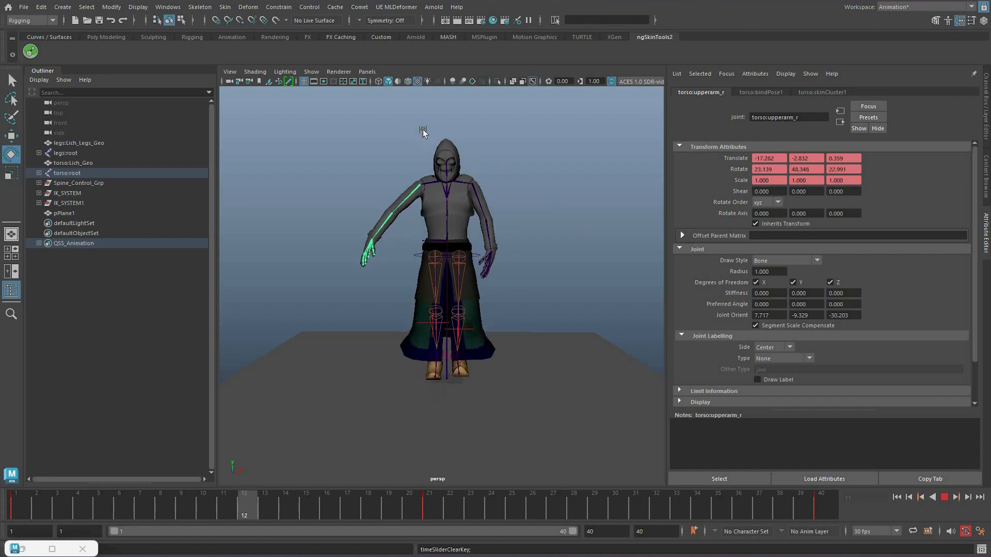
key(alt+v)
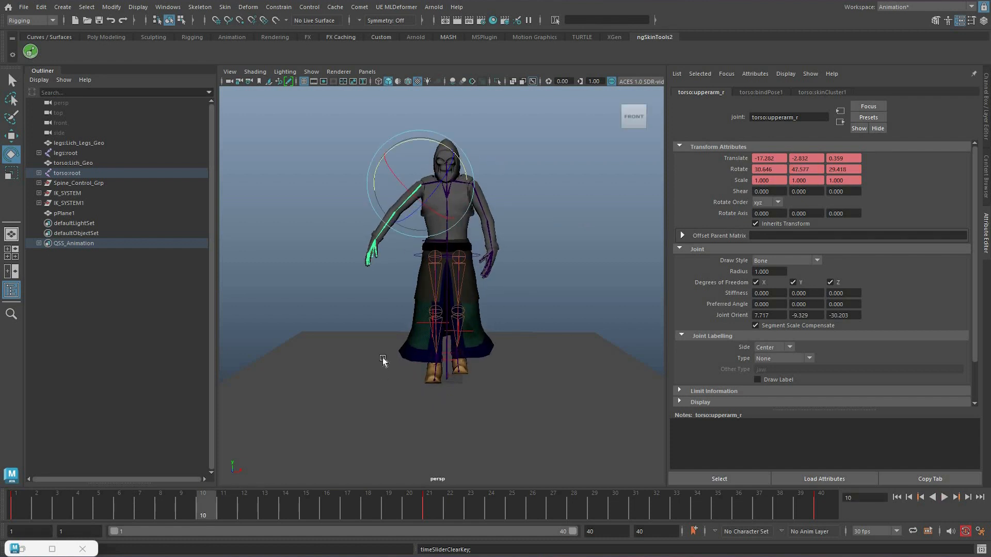
Rotate the upperarm_r joint in toward the body at frame 10, key its rotation, and preview the arm swing.
drag(443, 209, 459, 181)
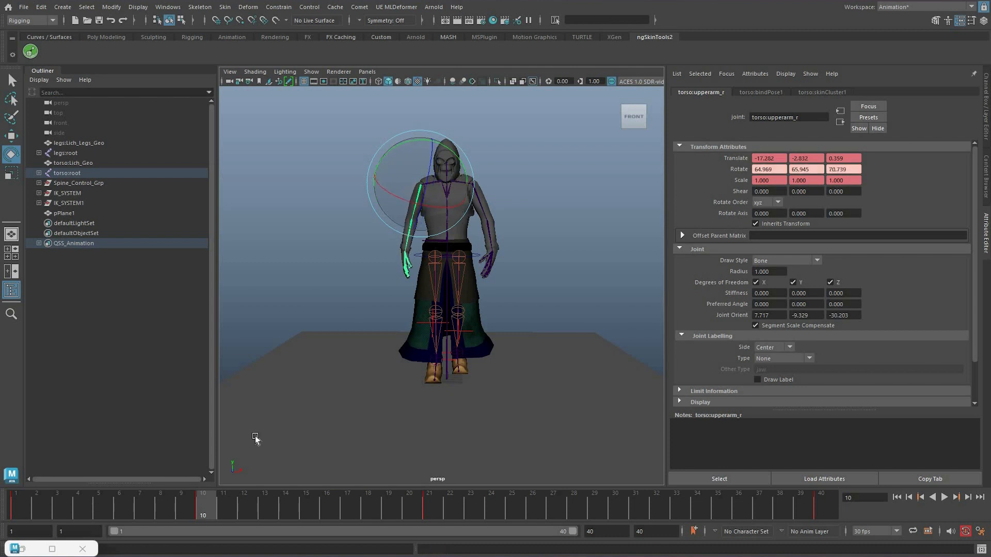
drag(305, 365, 206, 501)
drag(380, 217, 27, 487)
drag(433, 235, 370, 525)
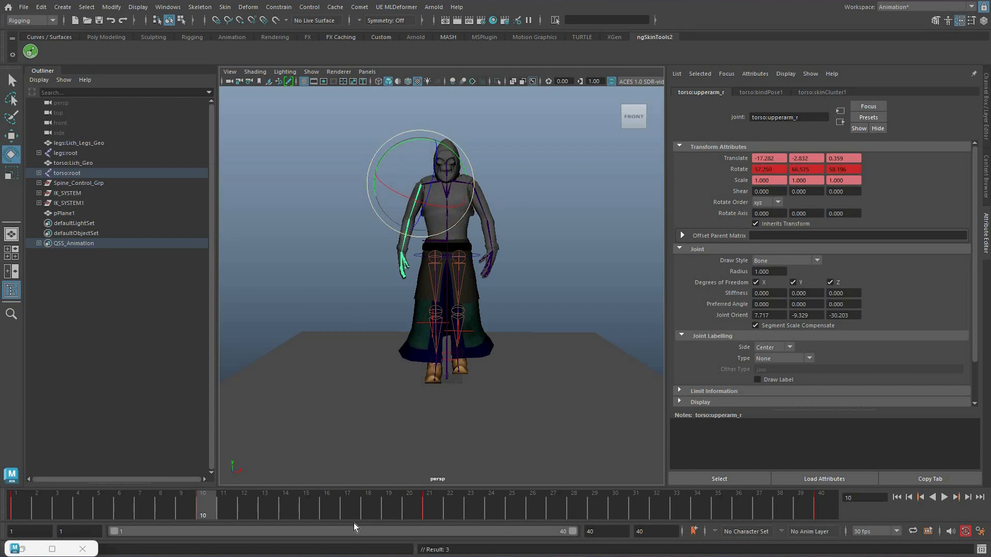
key(alt+v)
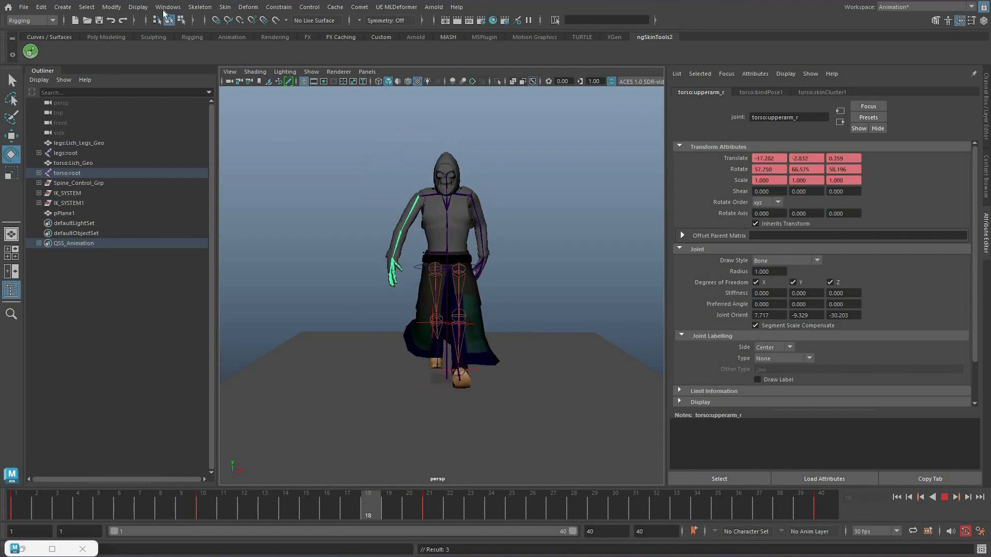
Apply the Euler Filter to the selected upperarm_r keys in the Graph Editor.
key(alt+v)
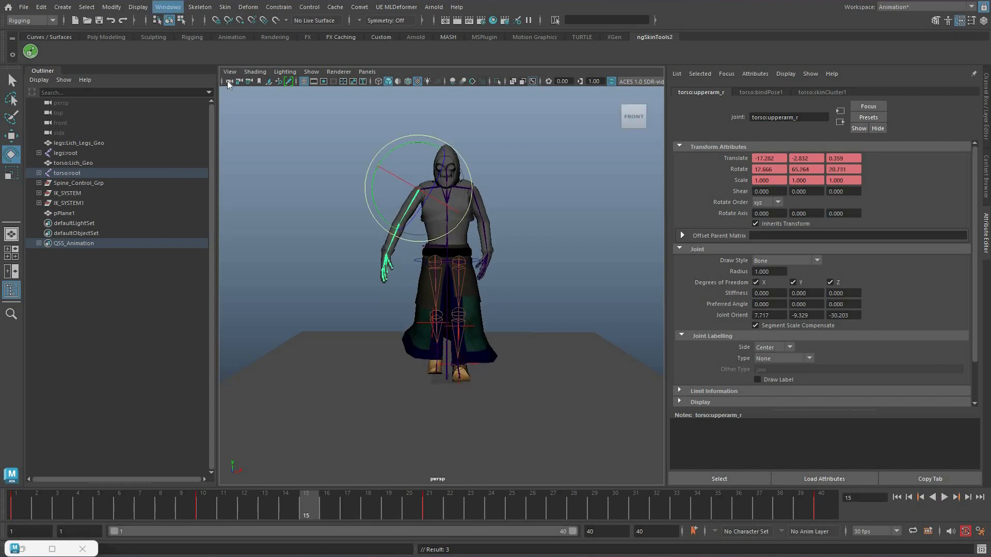
click(168, 8)
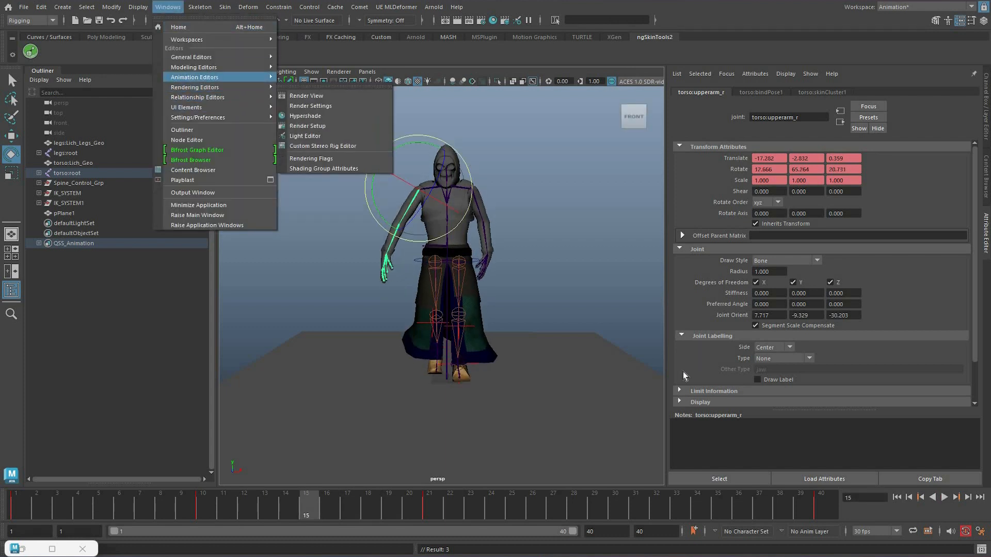
mouse_move(194, 67)
click(304, 77)
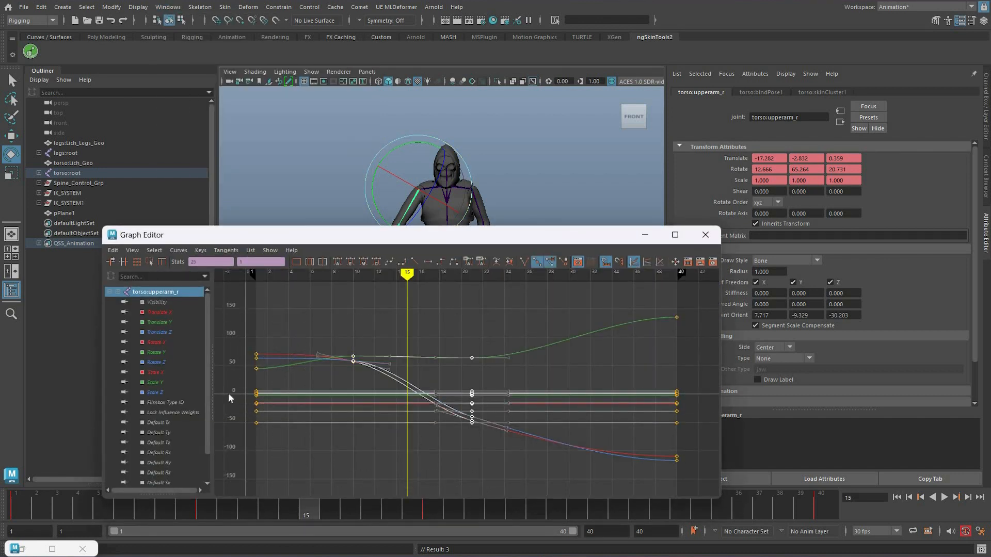
click(178, 250)
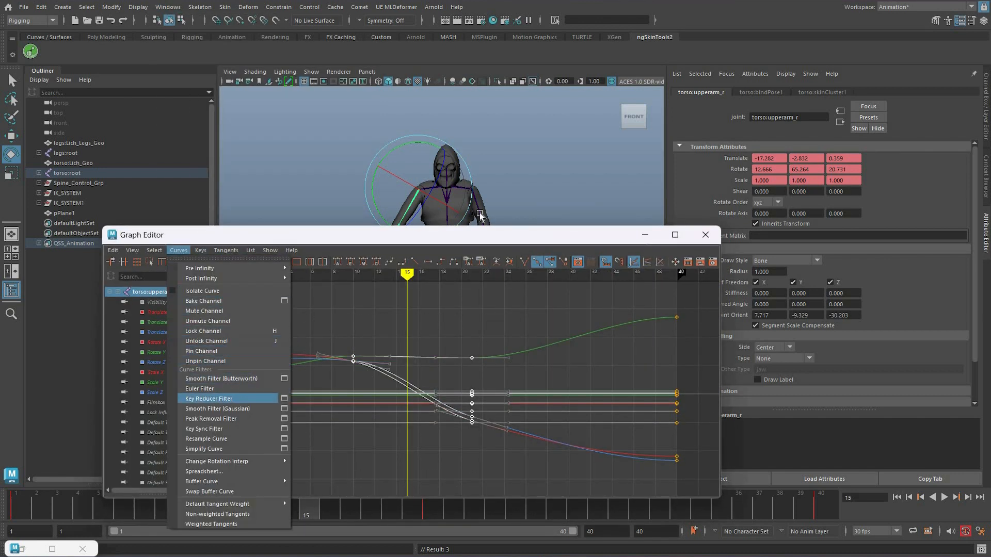
click(223, 387)
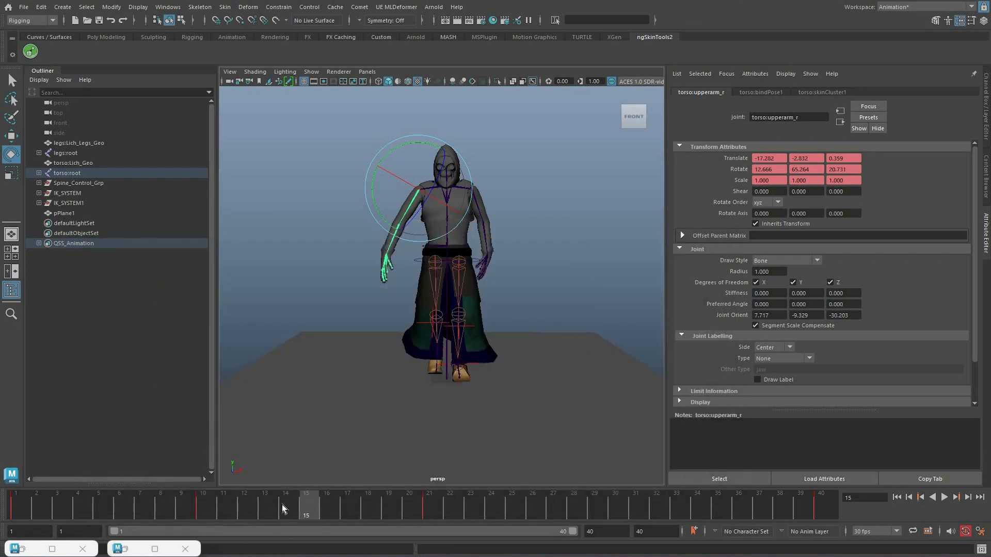
Try deleting the clavicle_r key at frame 21 and preview the arm motion from a higher viewpoint.
click(66, 476)
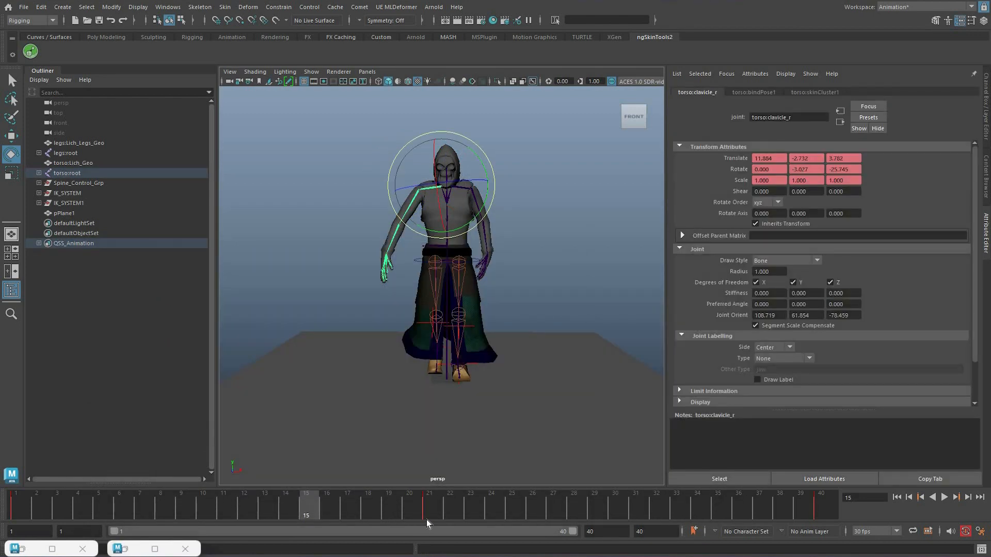
key(alt+v)
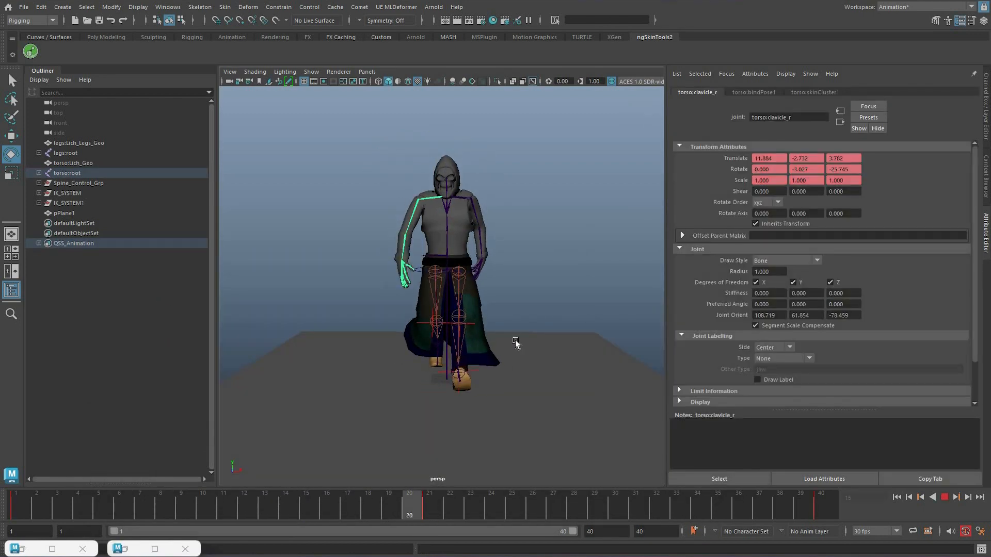
drag(410, 509, 430, 510)
right_click(430, 509)
click(507, 348)
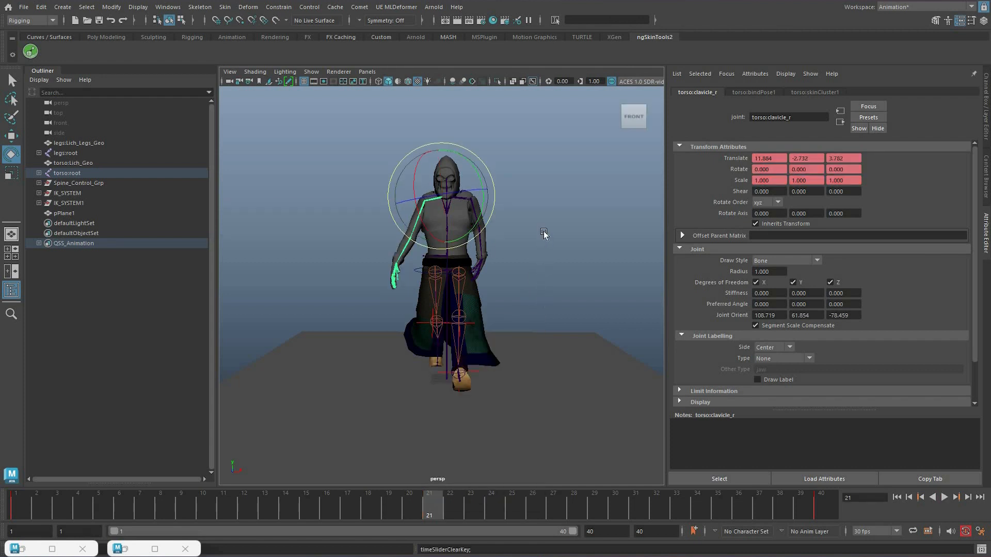
click(310, 413)
alt+drag(320, 382, 356, 555)
key(ctrl+z)
key(alt+v)
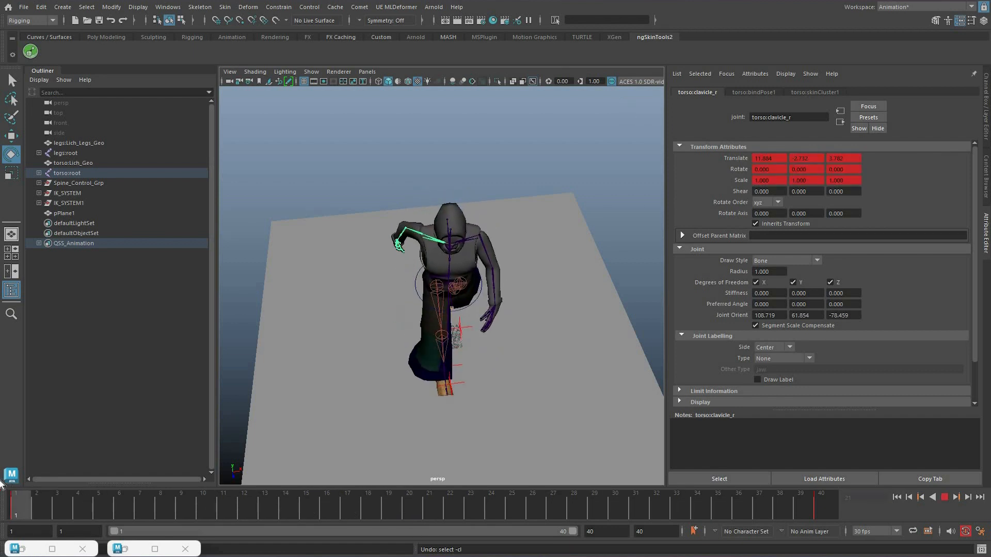
Undo the deletion of the clavicle_r key at frame 21 and replay the walk.
key(alt+v)
key(ctrl+z)
key(ctrl+z)
key(alt+v)
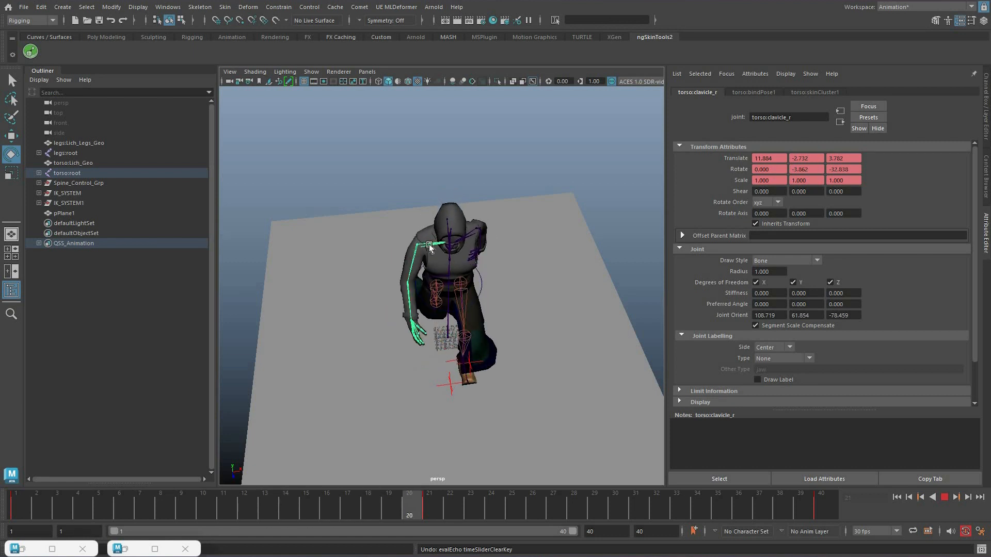
Rotate the clavicle_r joint slightly at frame 10, key its rotation, and preview the shoulder motion.
key(alt+v)
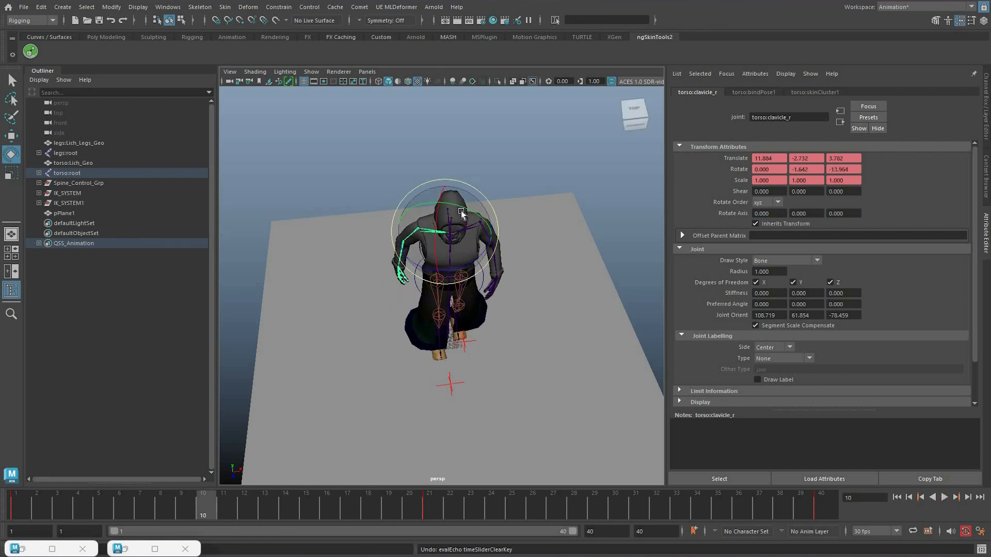
drag(449, 270, 453, 270)
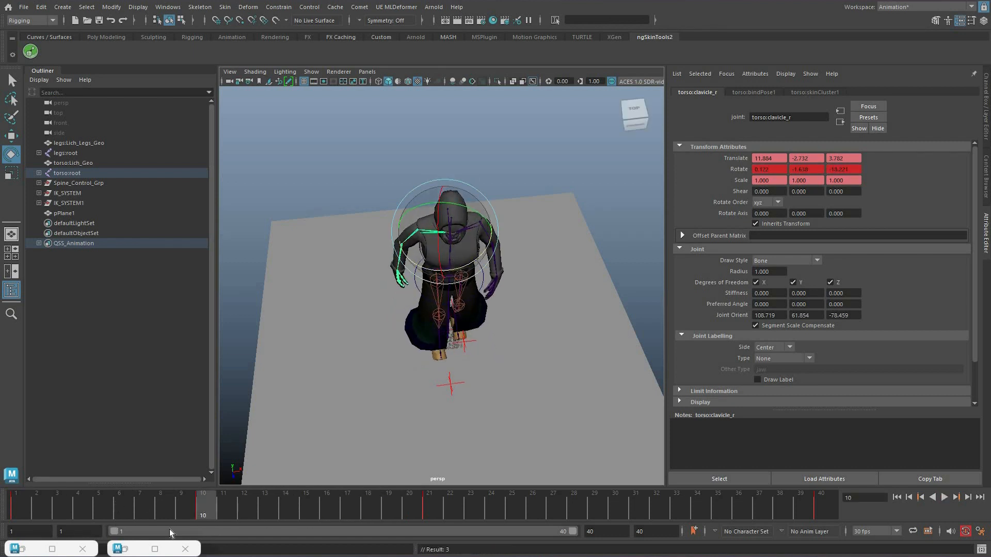
key(alt+v)
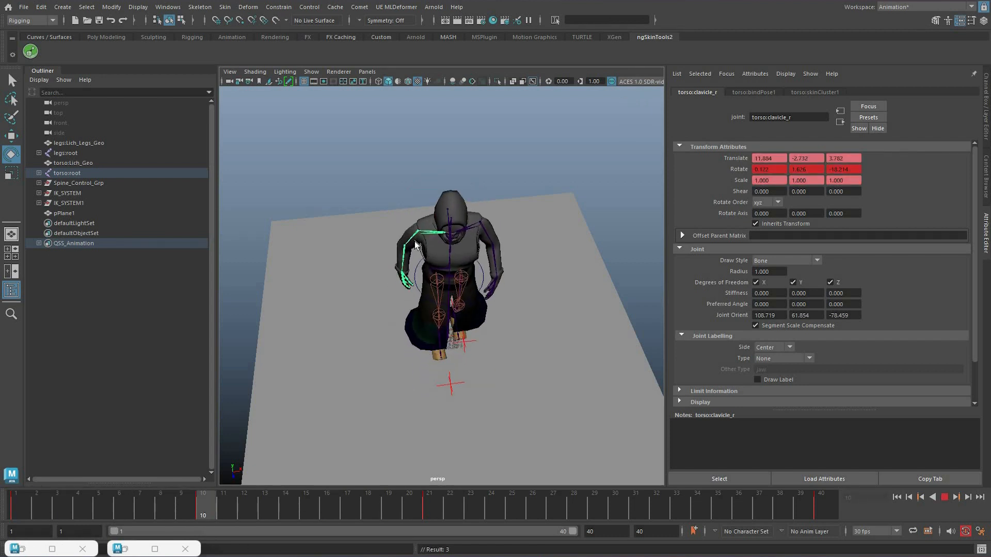
key(alt+v)
Show the Channel Box for the upperarm_r joint and set the Rotate tool's axis orientation to Gimbal.
key(q)
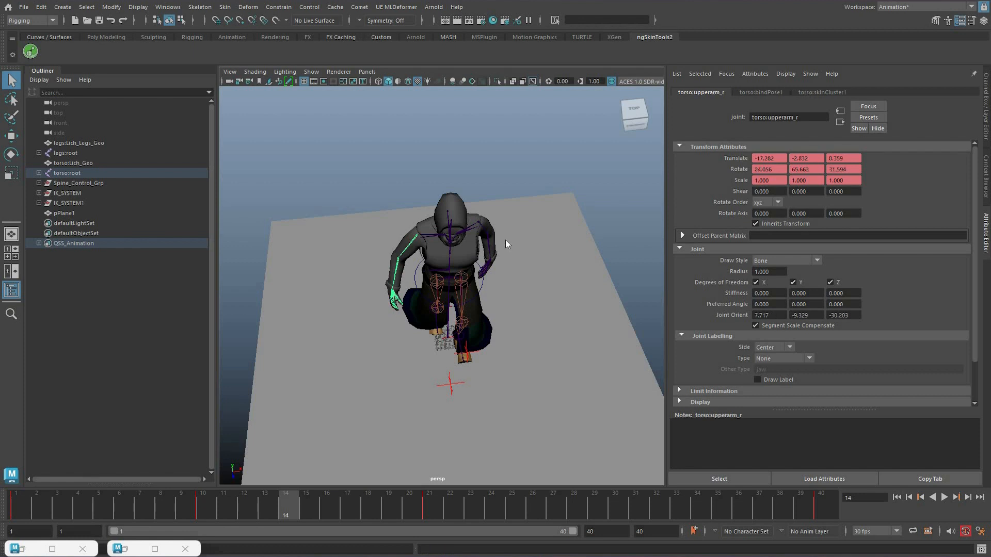
key(ctrl+a)
scroll(534, 269, up, 2)
key(e)
click(505, 241)
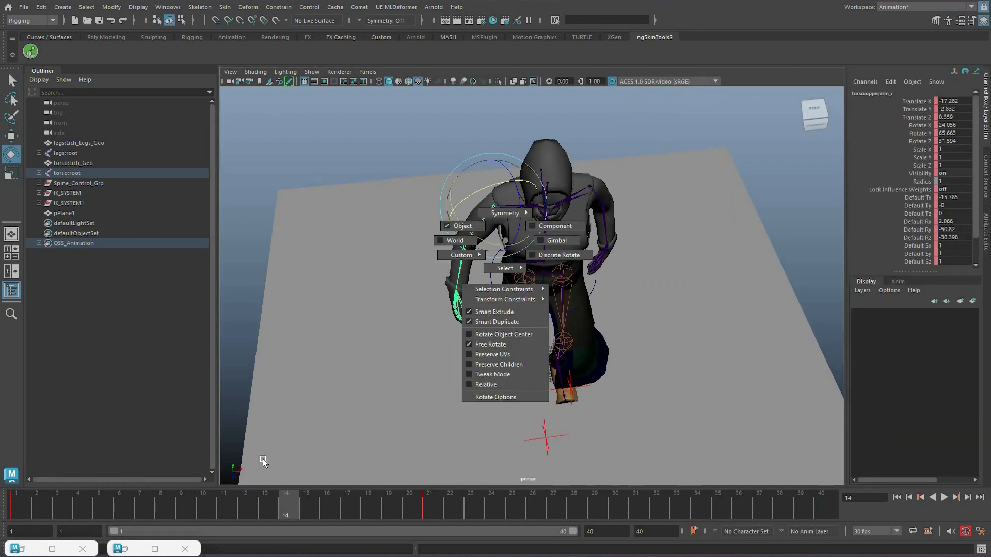
drag(505, 241, 557, 241)
alt+drag(536, 288, 532, 214)
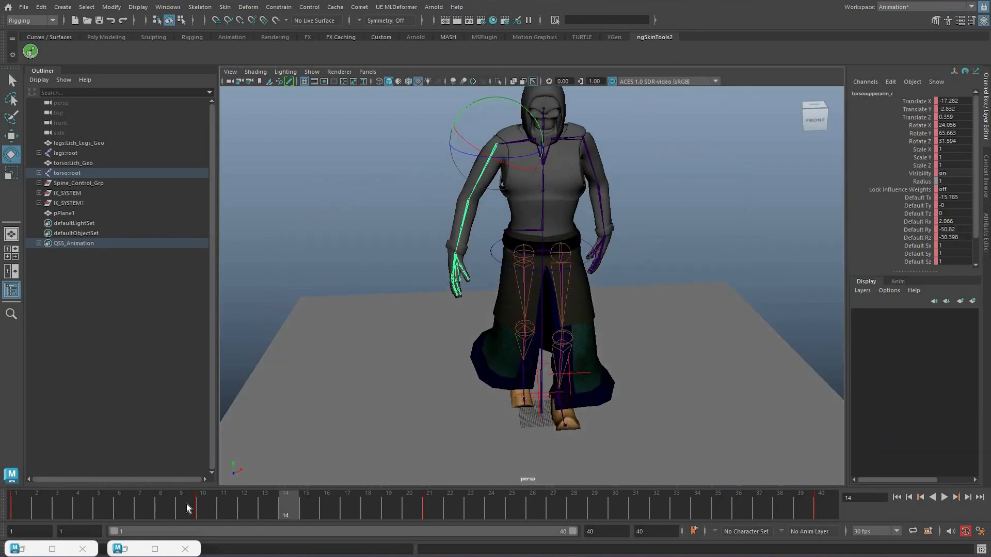
Delete the upperarm_r key at frame 10 and preview the arm swing.
click(224, 508)
key(alt+v)
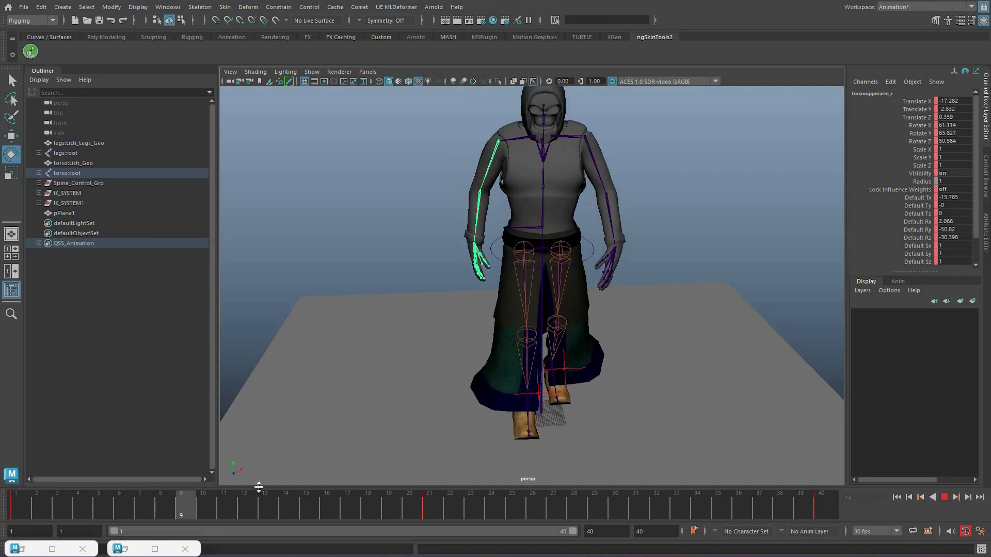
click(202, 509)
right_click(200, 509)
click(222, 351)
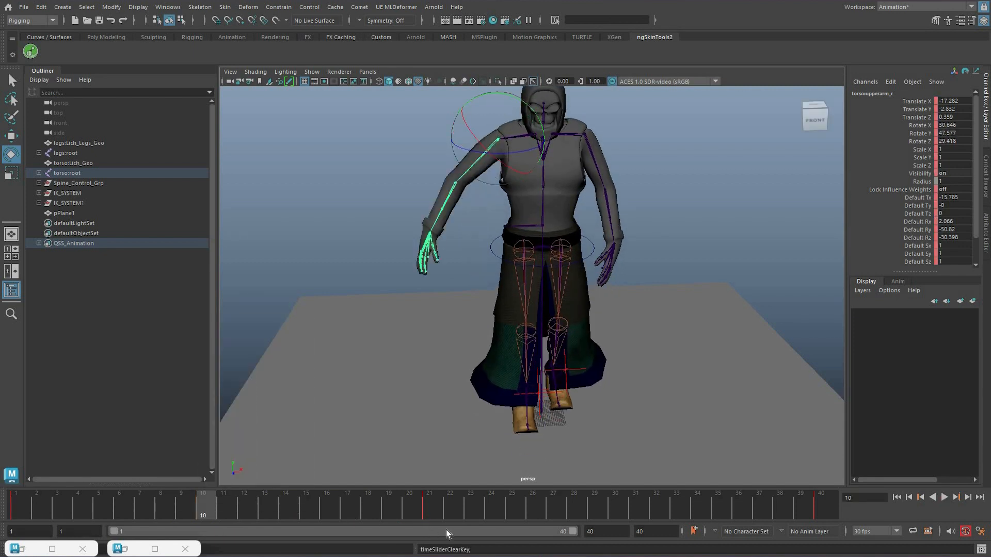
key(alt+v)
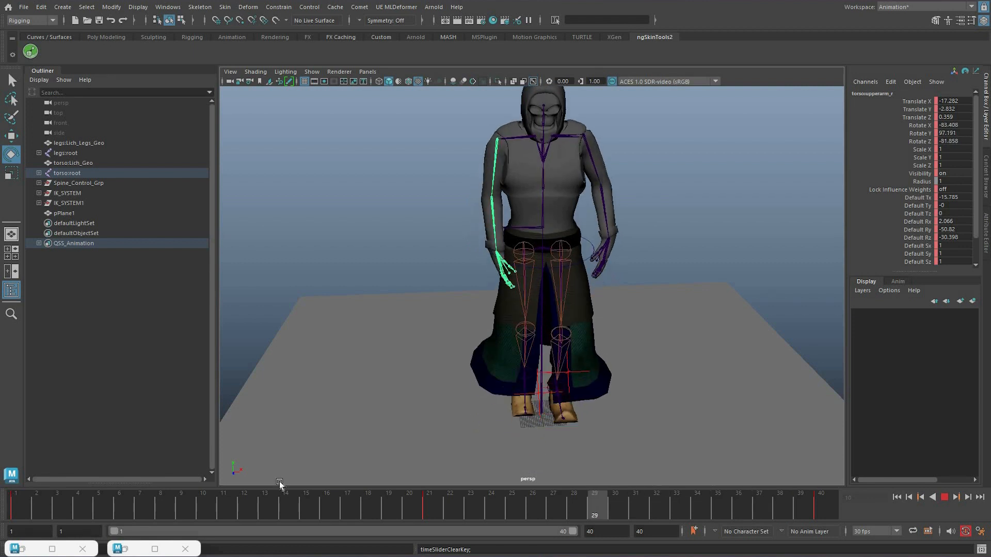
key(Escape)
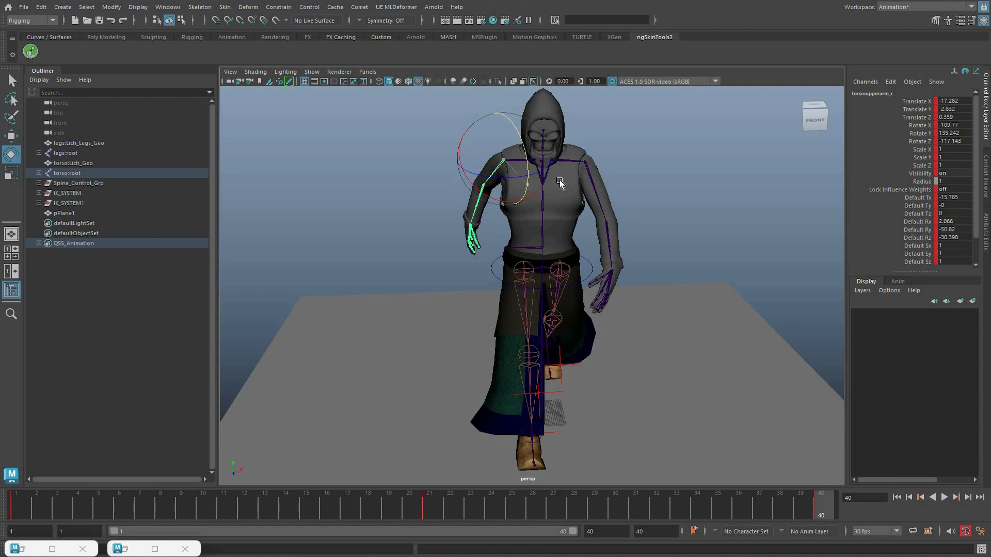
Rotate the upperarm_r joint in toward the body at frame 40, key this pose at frames 1 and 40, and preview it.
click(580, 176)
key(ctrl+z)
click(496, 154)
key(ctrl+z)
key(e)
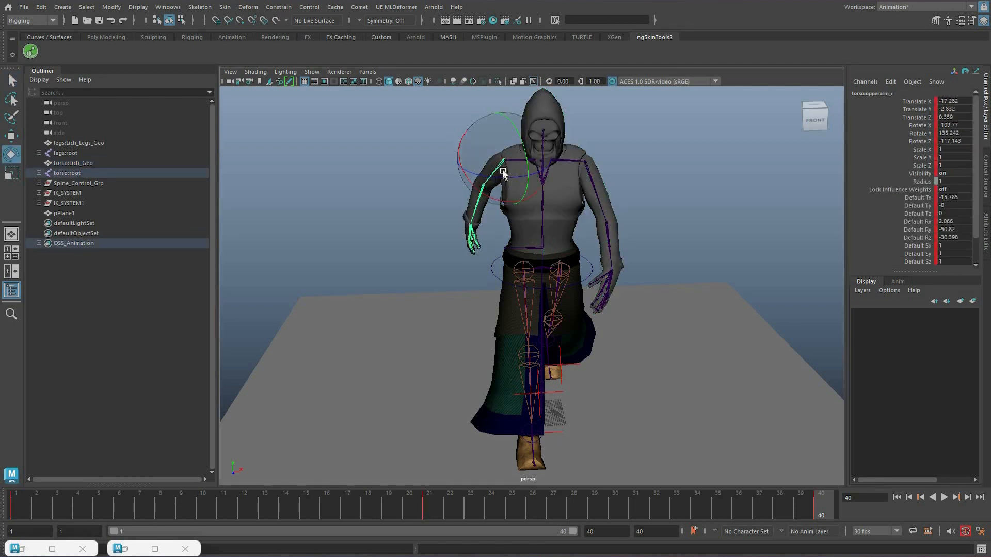
drag(494, 148, 504, 174)
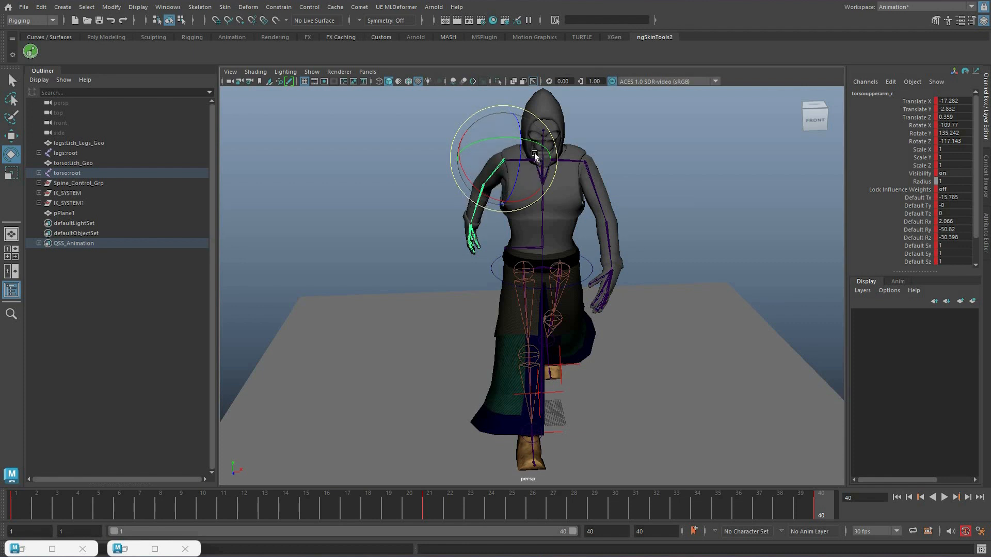
drag(535, 153, 1, 505)
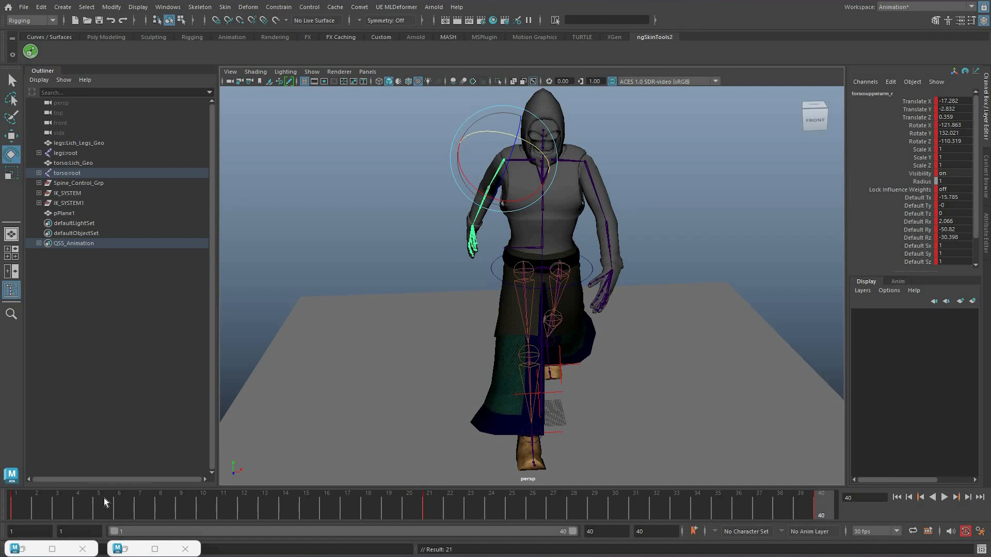
key(alt+v)
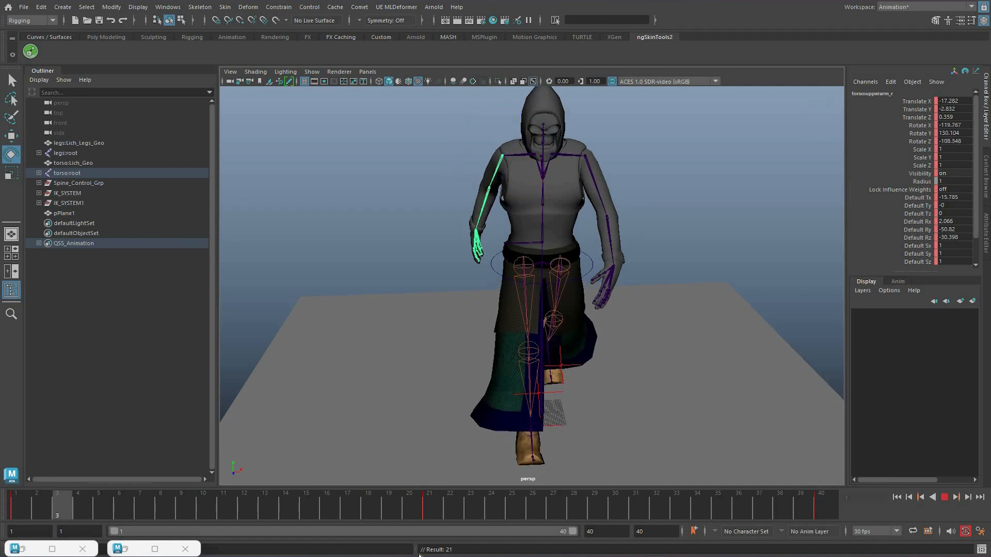
Rotate the upperarm_r joint at frame 21, key the pose, and preview the arm swing.
drag(568, 227, 530, 169)
key(alt+period)
drag(502, 205, 125, 464)
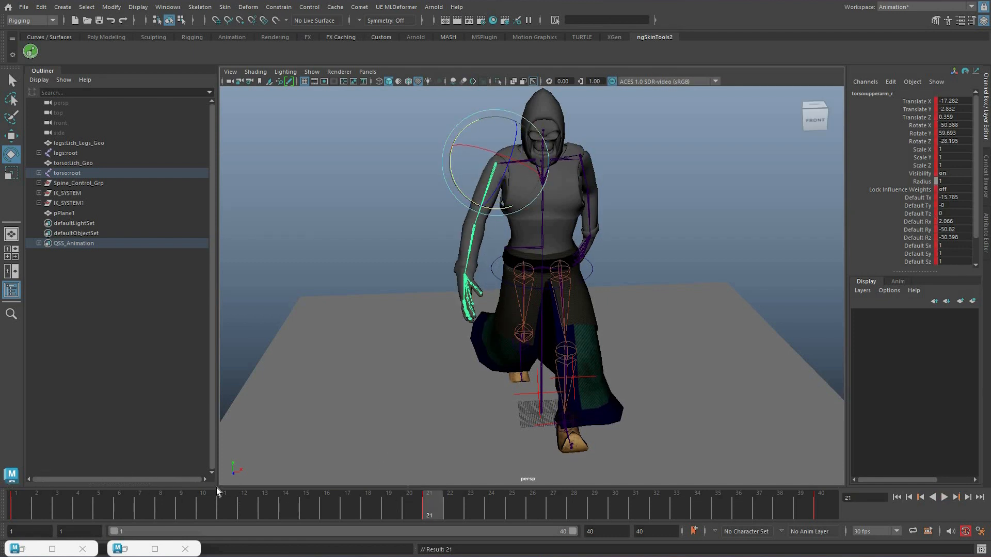
key(alt+v)
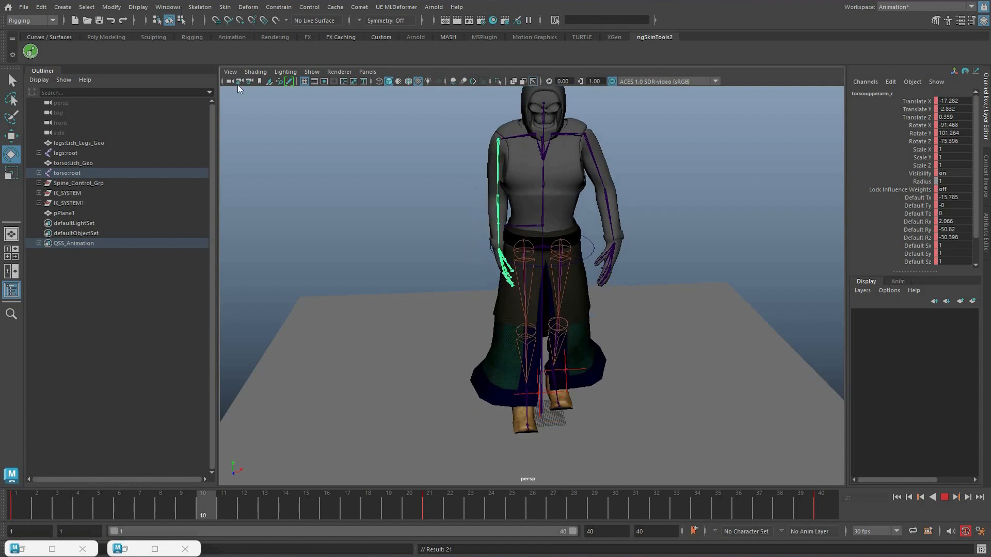
key(alt+v)
Select all upperarm_r keys in the Graph Editor to examine the curves, and undo the selection.
click(306, 79)
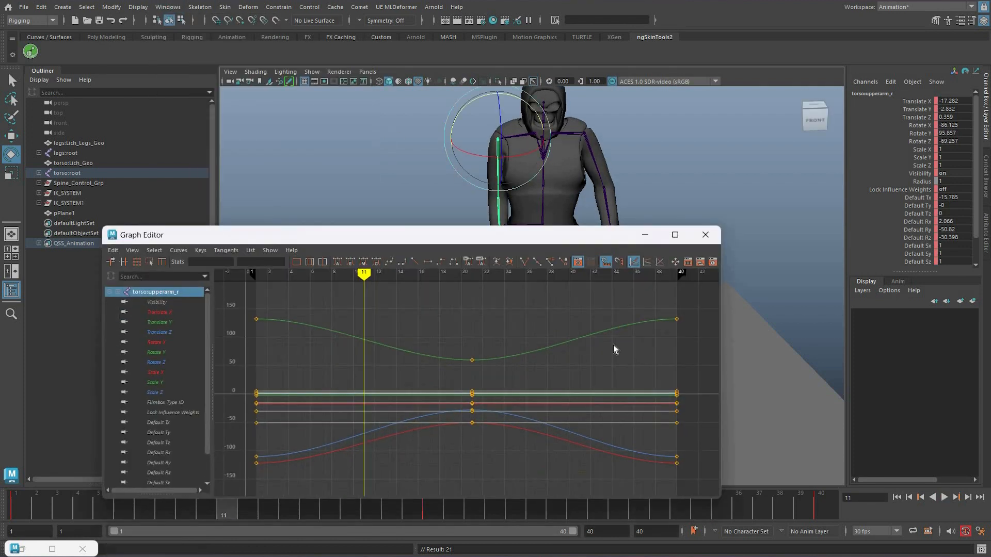
scroll(283, 470, down, 3)
drag(649, 310, 226, 484)
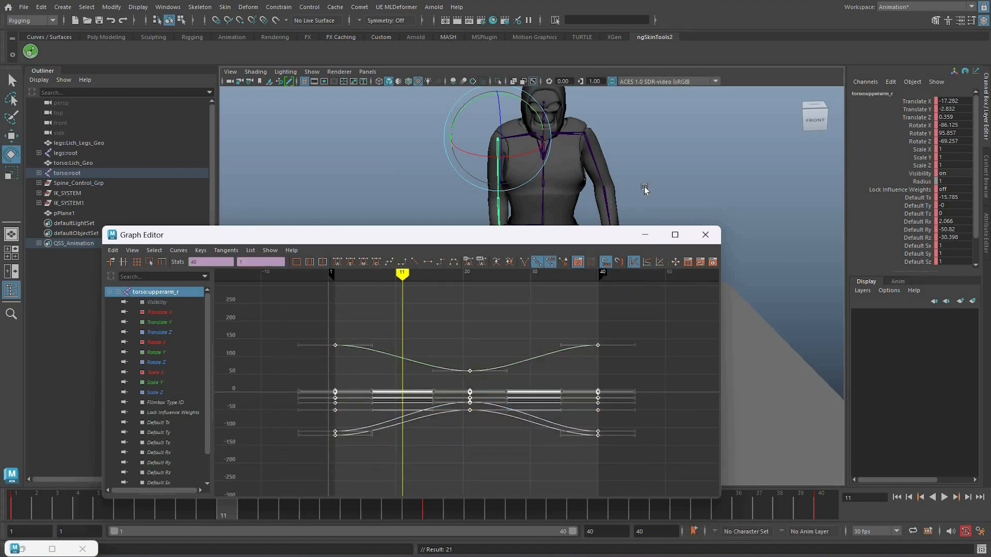
click(645, 235)
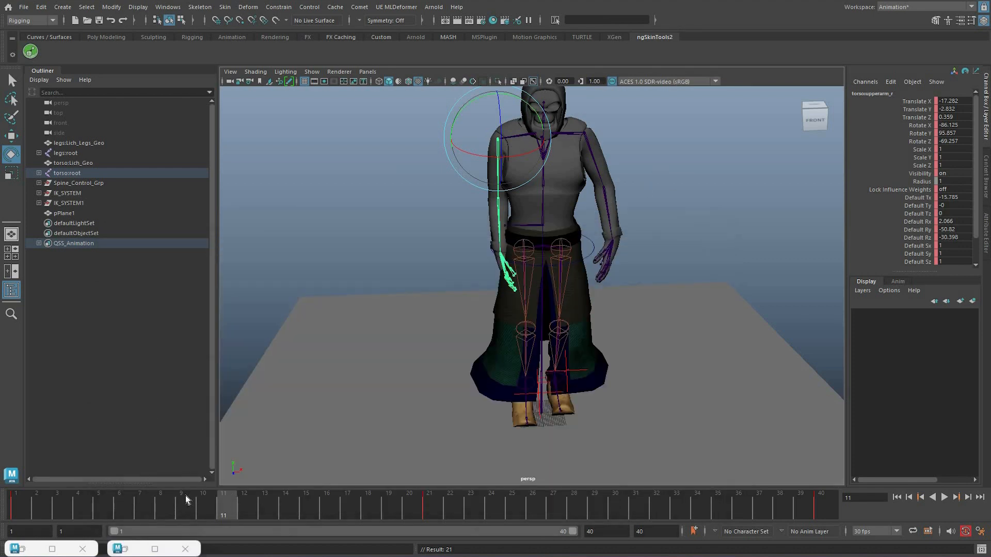
key(ctrl+z)
key(ctrl+z)
key(ctrl+z)
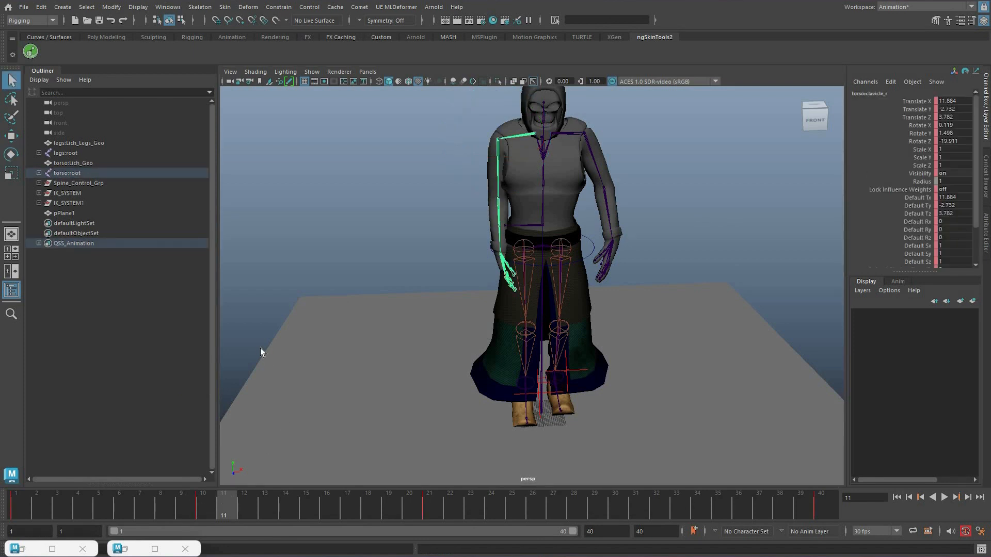
Delete the clavicle_r keys at frames 10 and 21 and replay the walk cycle.
key(alt+v)
right_click(429, 506)
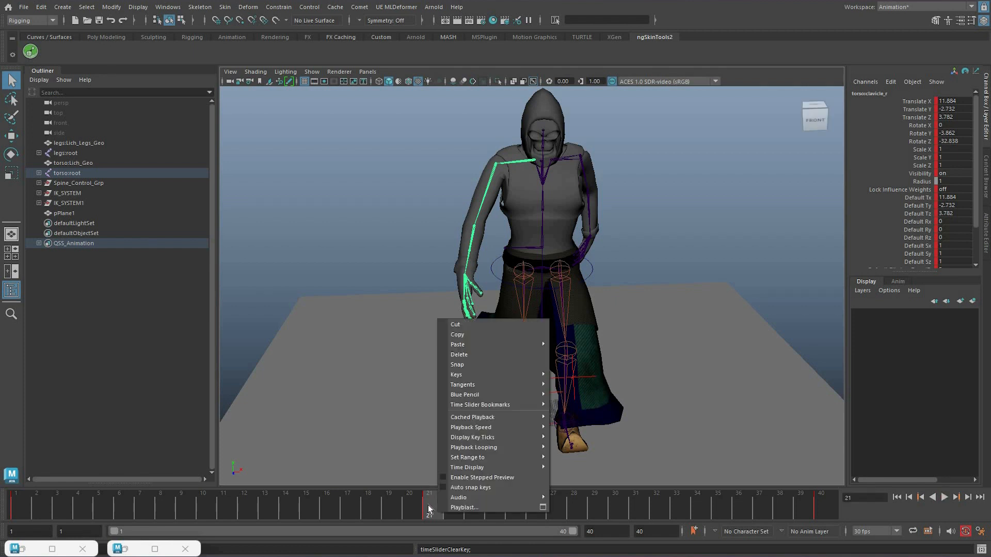
click(460, 354)
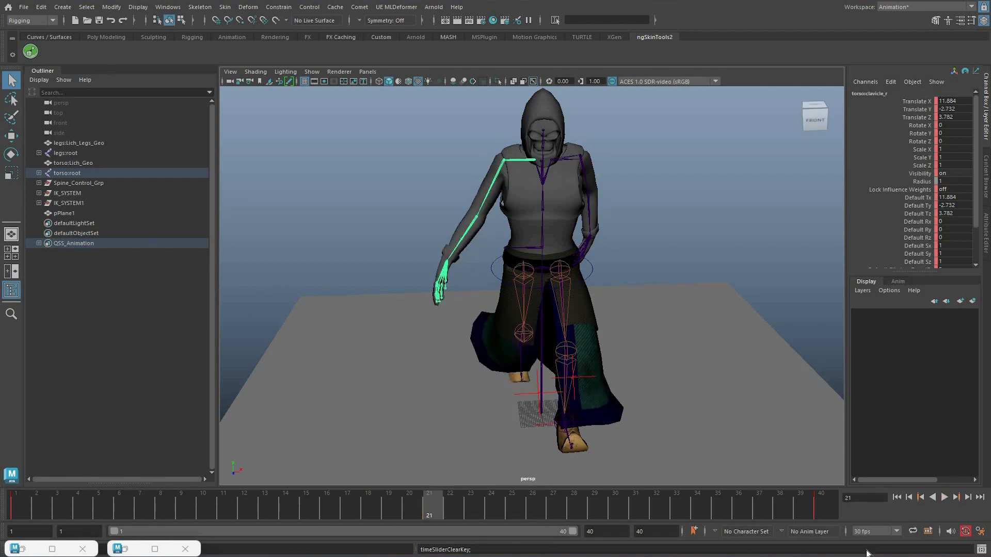
key(alt+v)
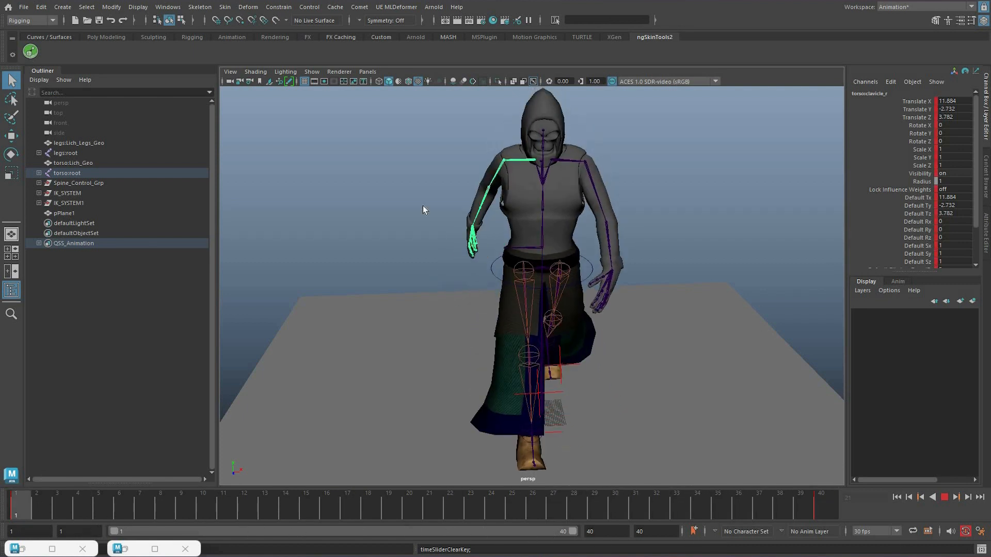
key(alt+v)
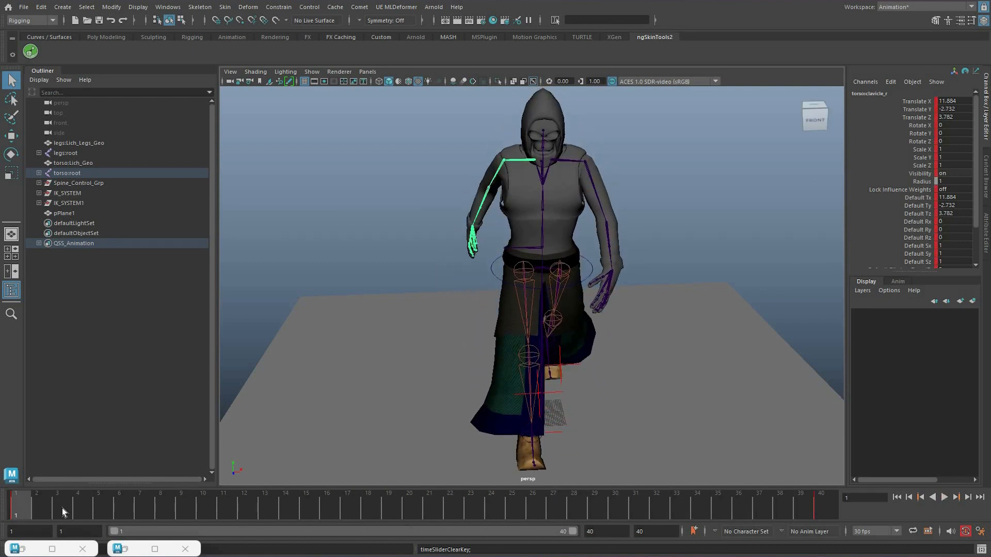
Delete the upperarm_r key at frame 21, swing the arm forward there, key the new pose, and preview it.
key(.)
right_click(438, 504)
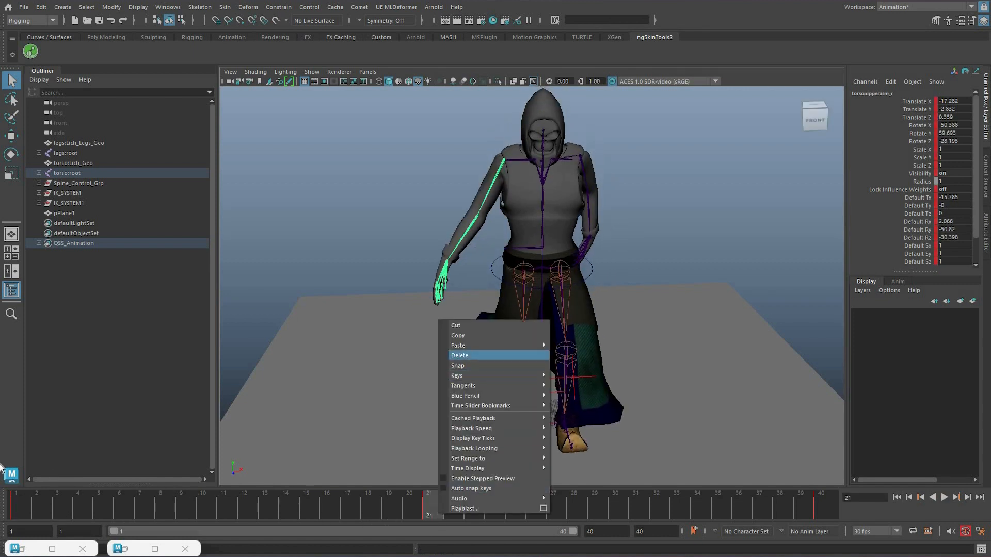
click(459, 356)
key(alt+v)
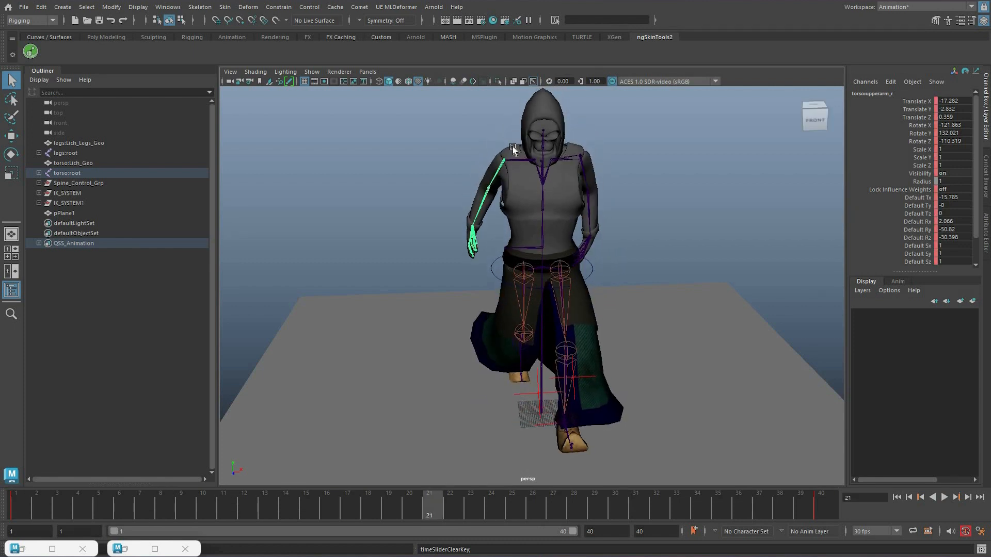
mouse_move(522, 161)
mouse_down()
mouse_move(525, 150)
mouse_move(519, 174)
mouse_up()
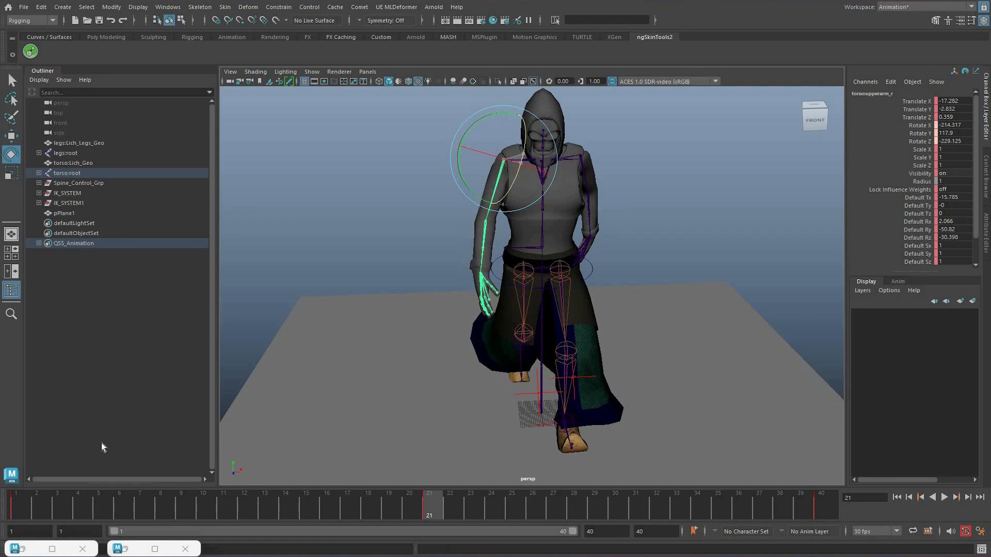
key(alt+v)
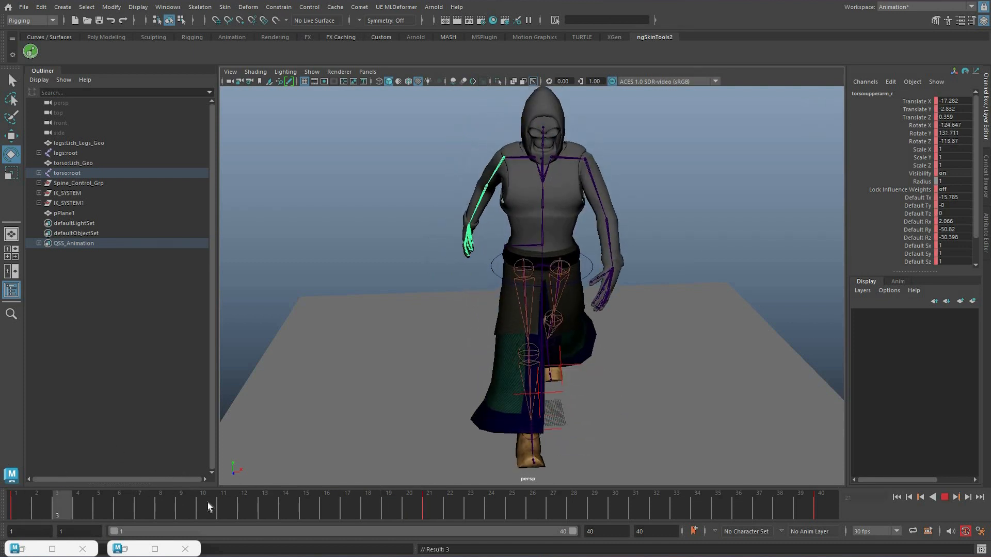
Rotate the upperarm_r joint in toward the body at frame 10, key the pose, and preview the swing.
key(alt+v)
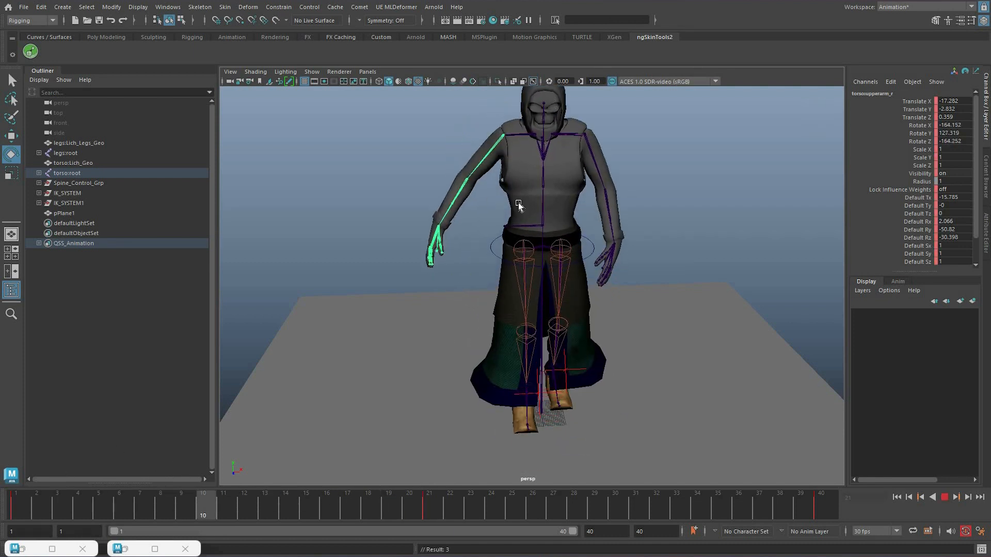
key(alt+v)
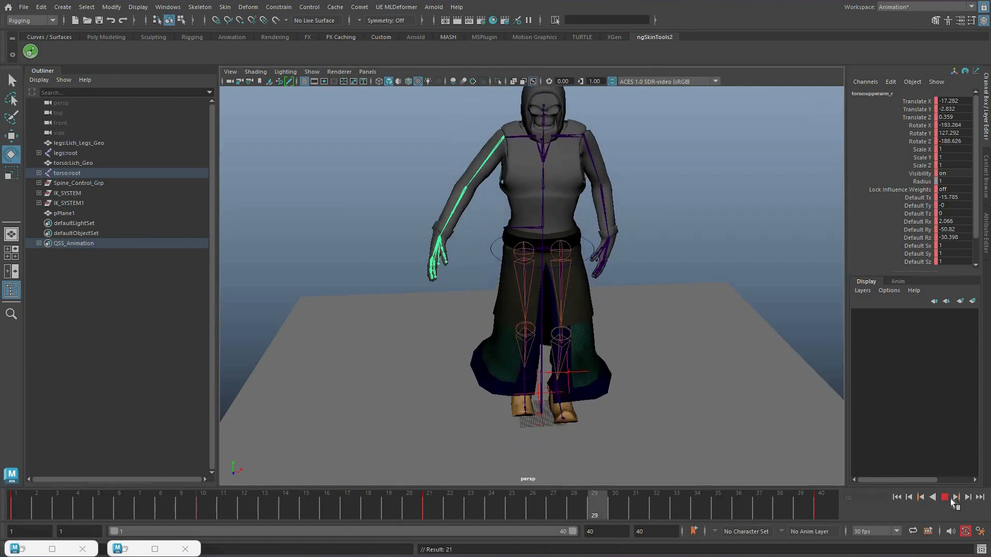
key(alt+v)
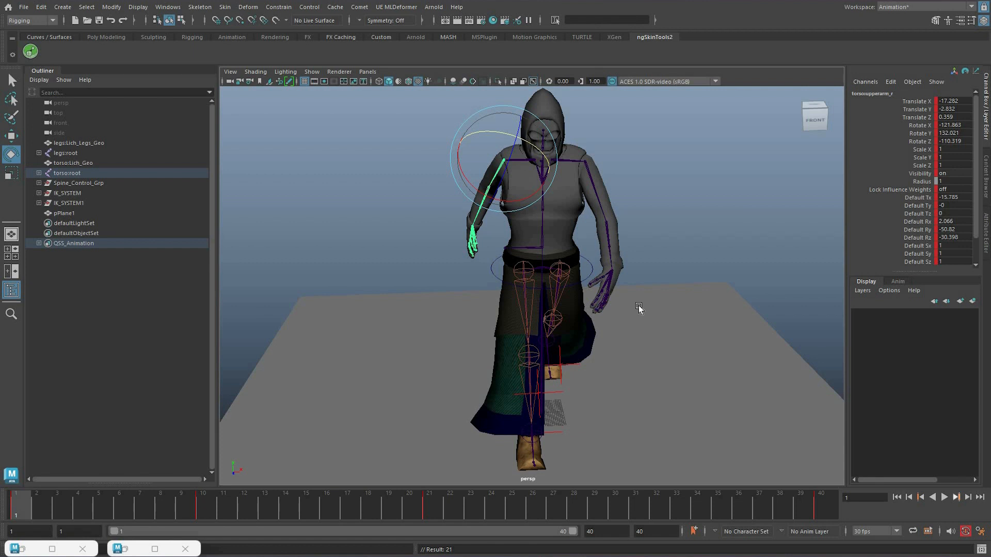
key(alt+v)
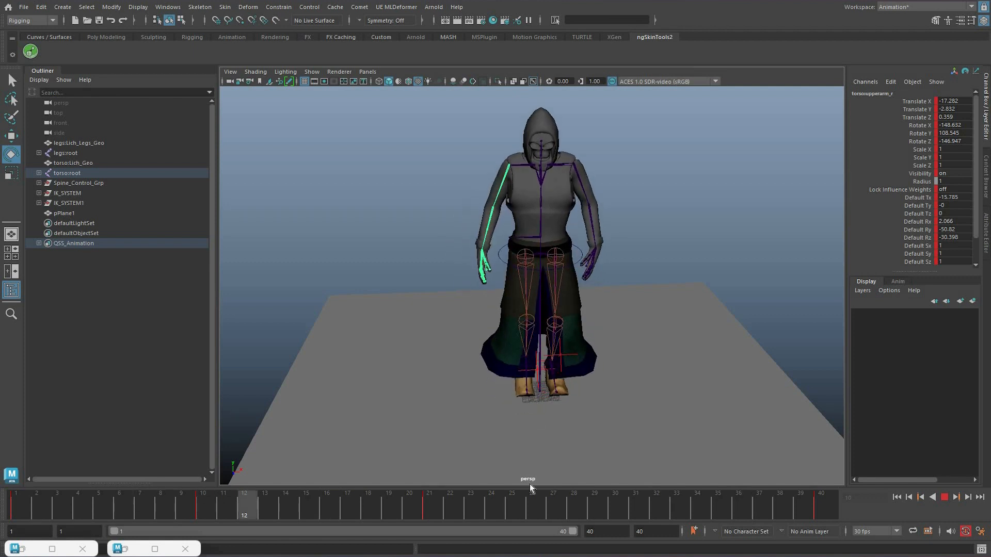
Rotate the upperarm_r joint at frame 31, key the pose, and replay the walk cycle.
key(alt+v)
key(alt+v)
key(alt+v)
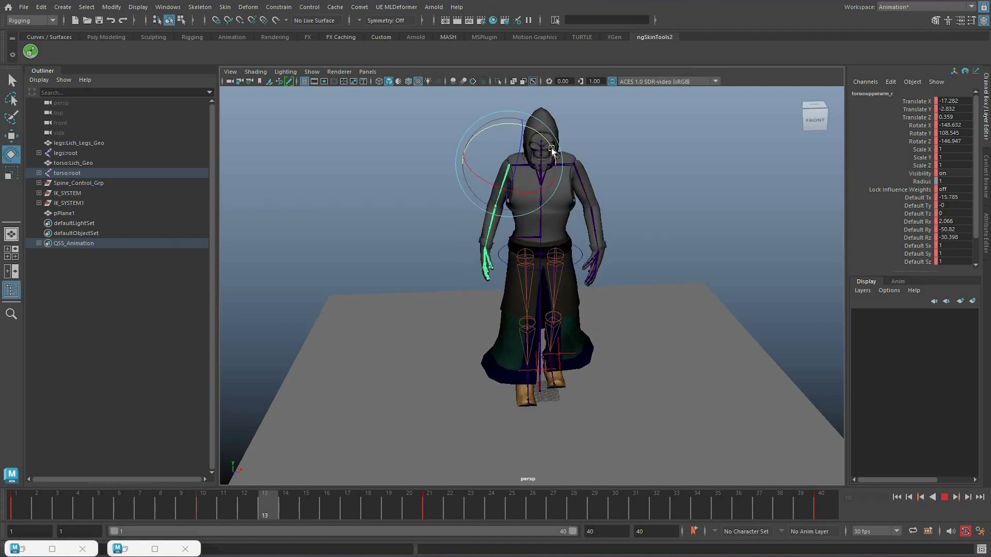
key(alt+v)
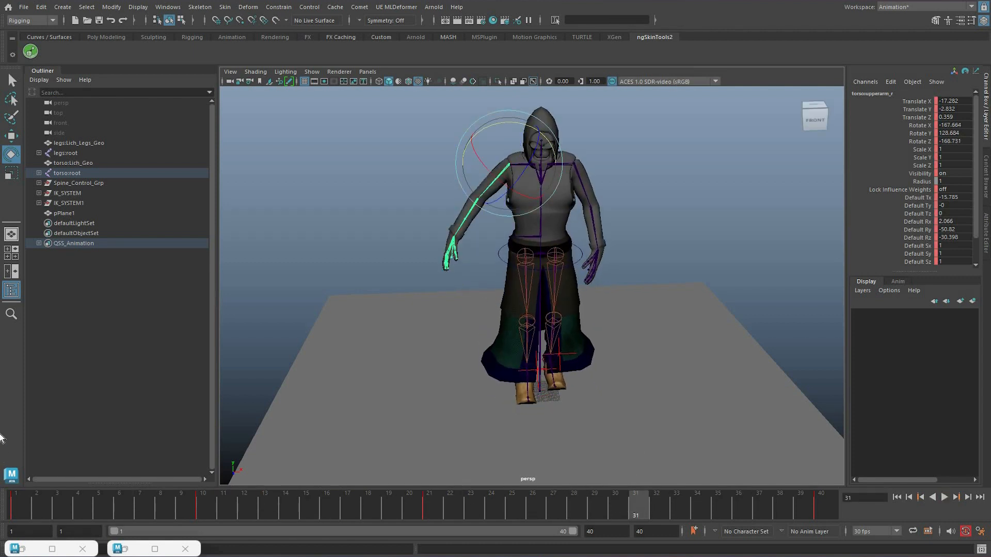
key(alt+v)
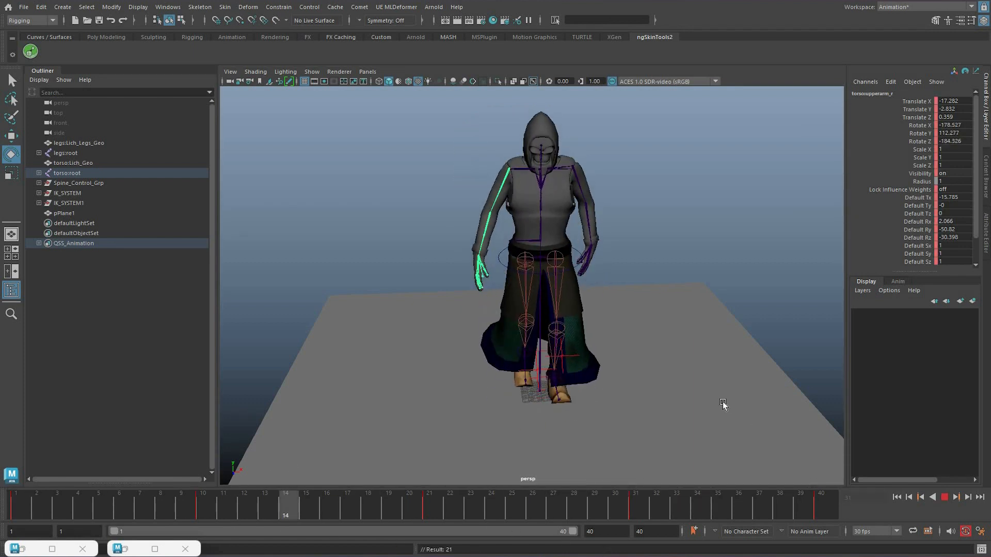
Play the walk cycle from the side to examine the arm swing and foot contacts.
click(944, 497)
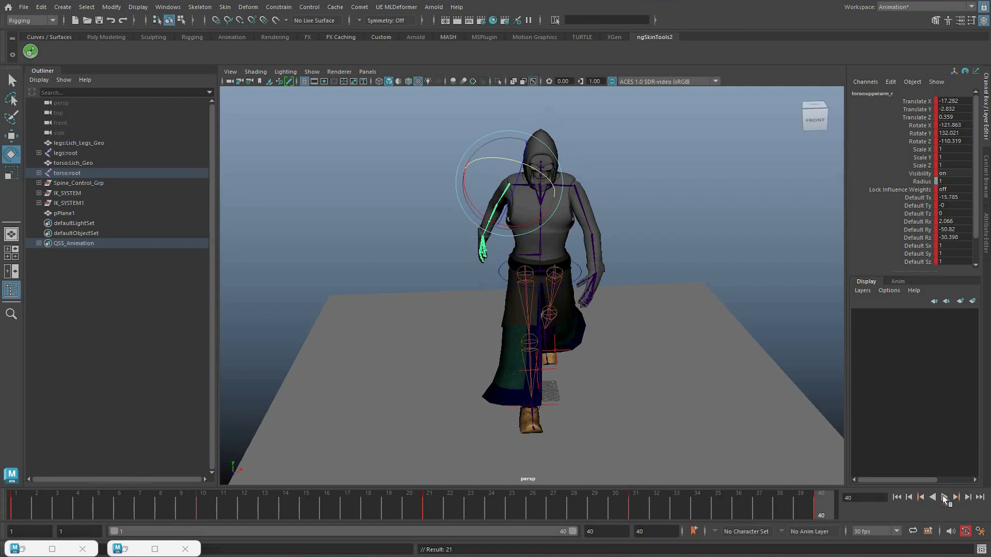
click(944, 496)
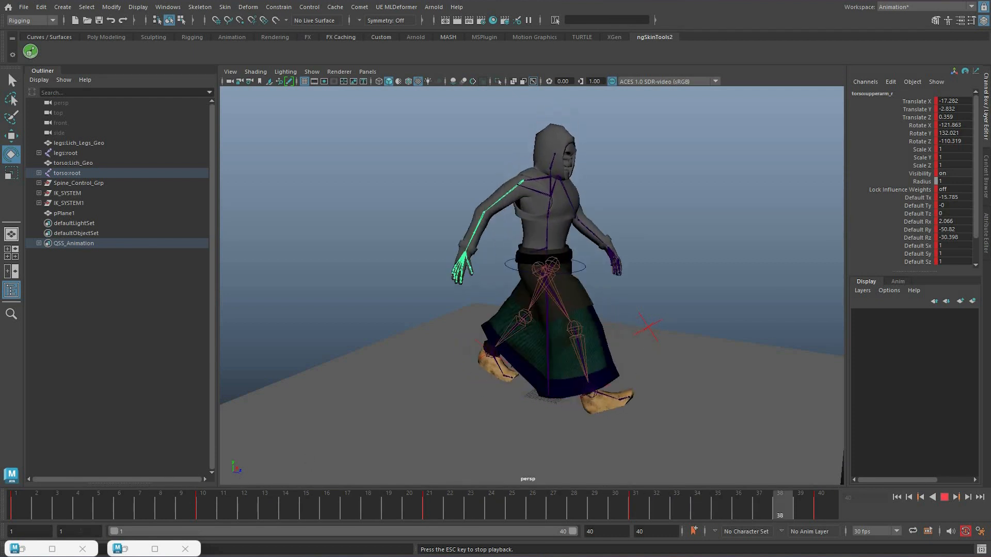
key(Escape)
key(bracketleft)
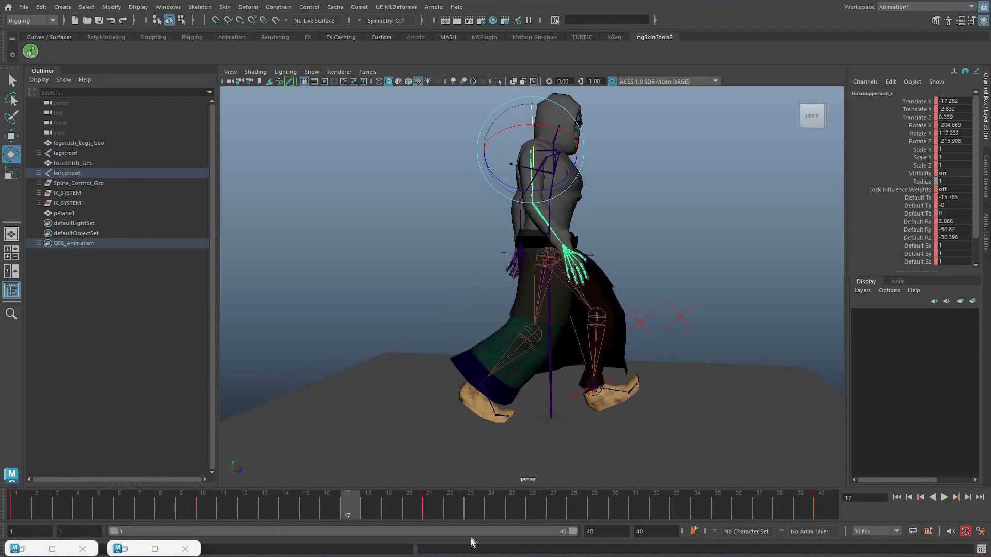
key(alt+v)
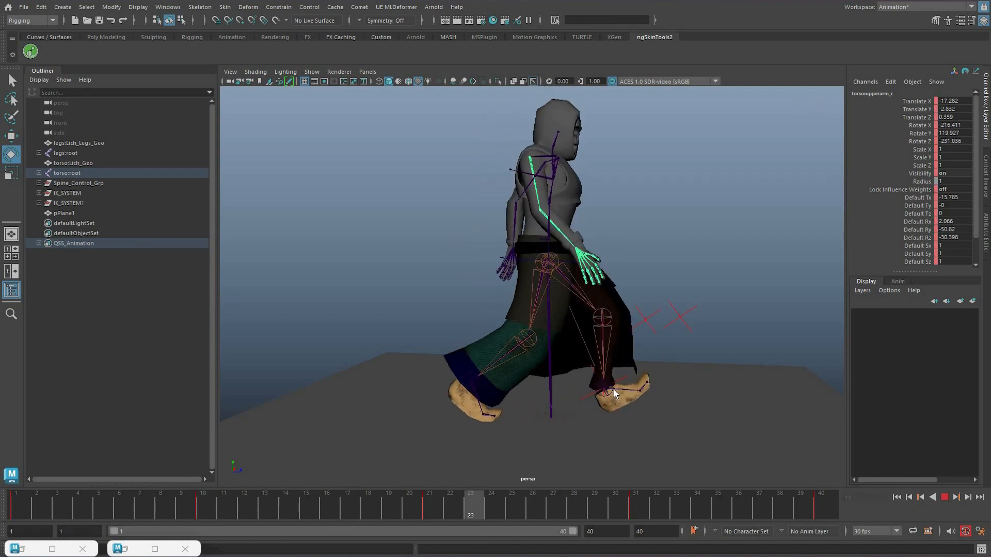
key(Escape)
key(q)
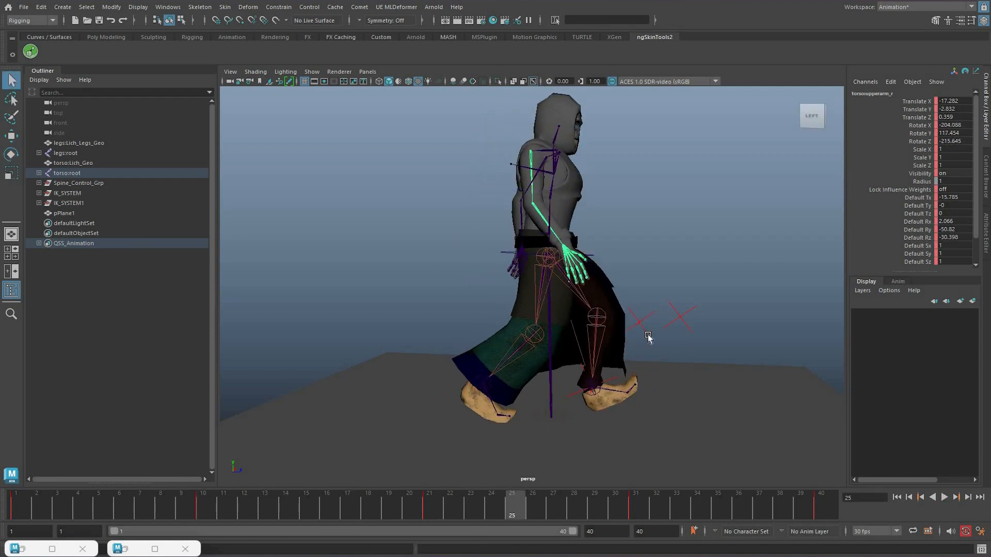
Try to flatten the front foot by rotating and keying the foot_l joint at frame 25.
click(626, 391)
alt+middle_drag(667, 389, 665, 345)
scroll(664, 345, up, 5)
key(e)
drag(646, 331, 653, 351)
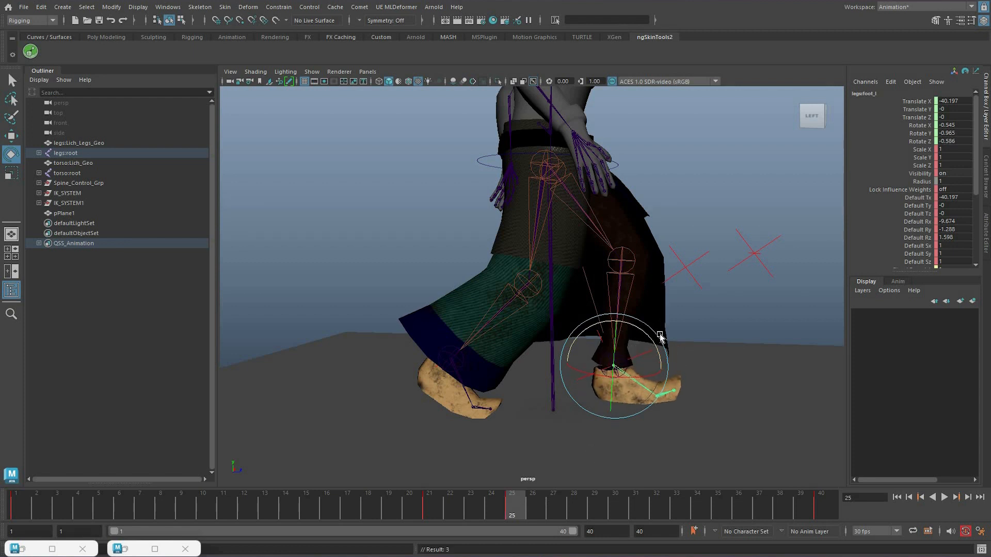
Try keying a rotated foot_l joint at frame 24 instead, delete its frame 25 key, and preview the step.
key(alt+comma)
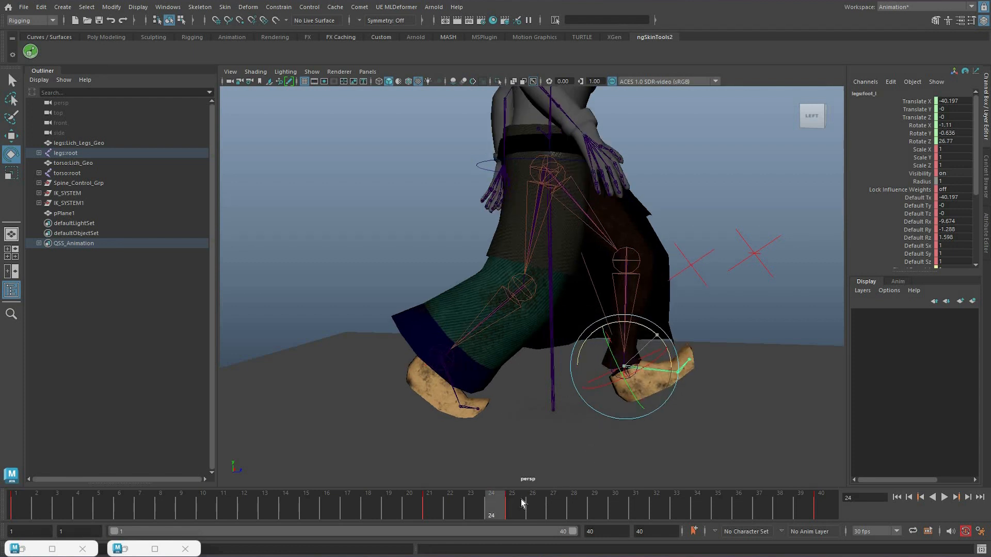
drag(657, 335, 669, 354)
click(508, 511)
right_click(508, 512)
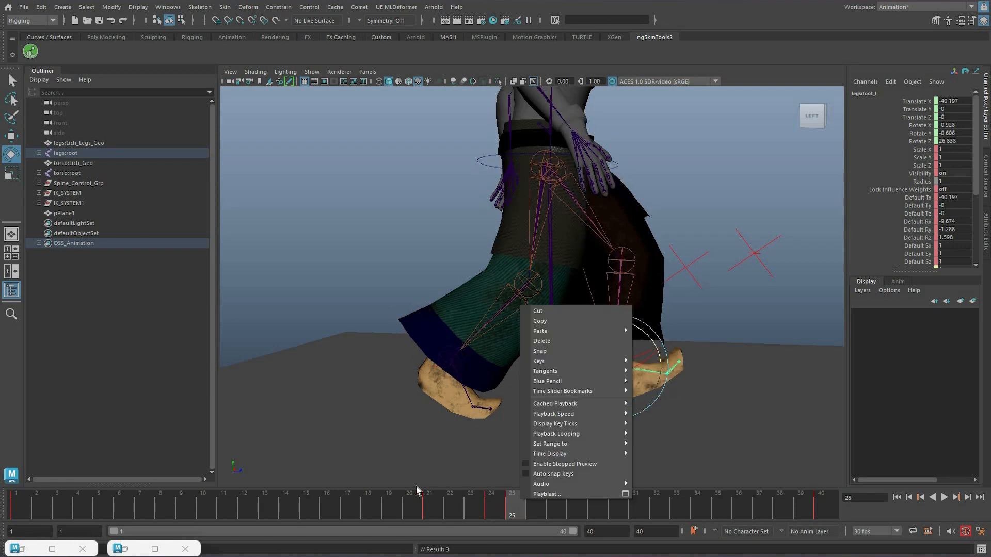
click(541, 341)
key(alt+v)
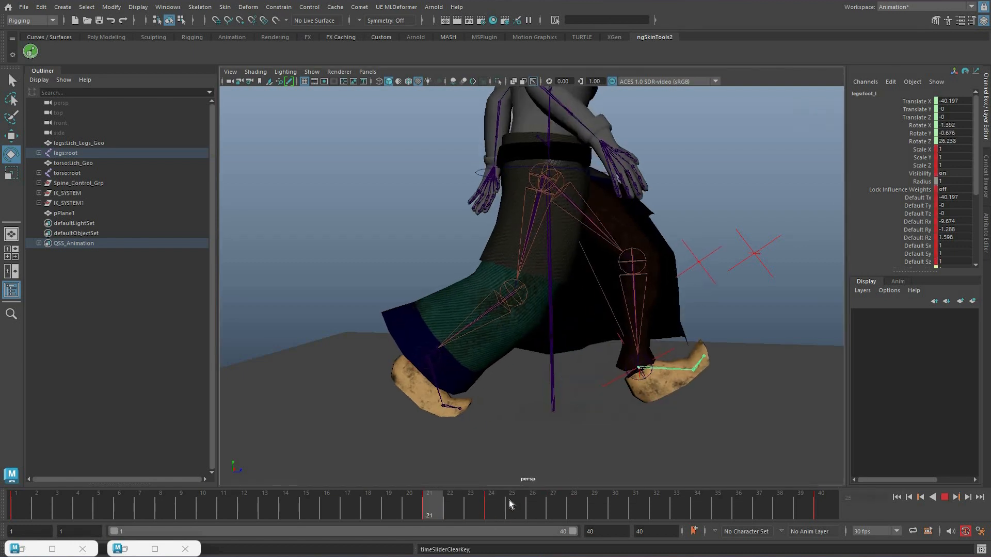
Stop playback and undo the foot_l joint rotation and key edits.
click(517, 501)
key(ctrl+z)
key(ctrl+z)
key(ctrl+z)
key(ctrl+z)
key(ctrl+z)
key(ctrl+z)
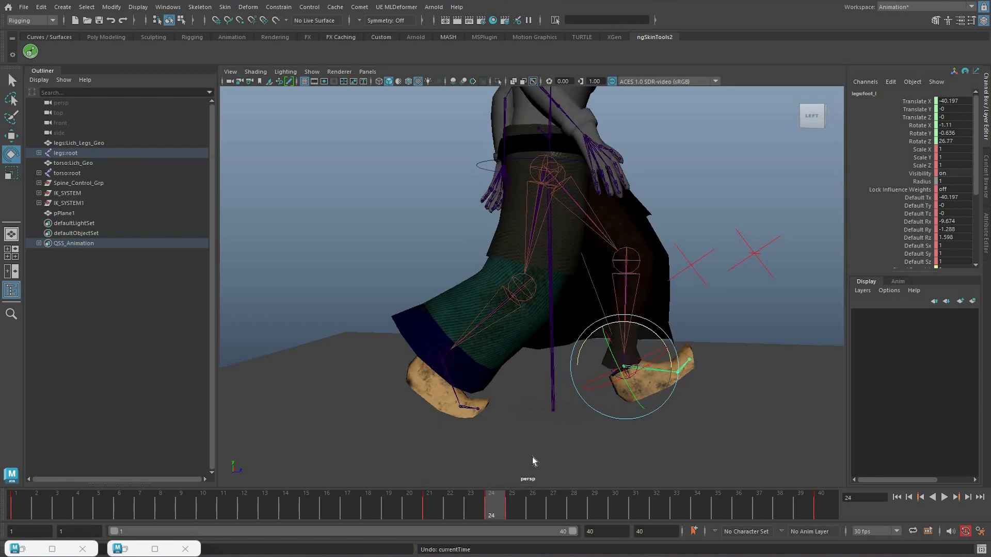
Rotate the front foot's FootControl to flatten the foot at frame 24, key it, and preview the step.
key(q)
click(673, 360)
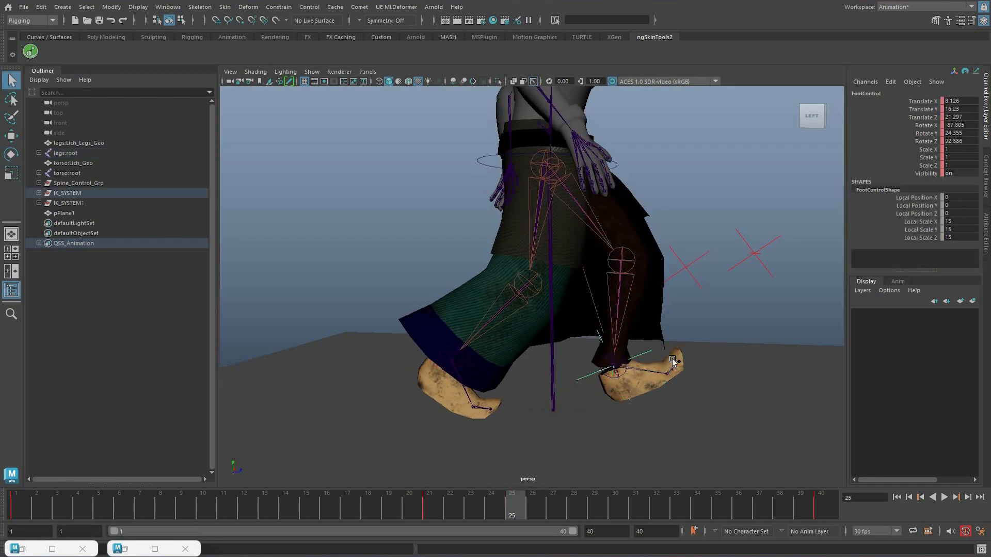
key(alt+comma)
key(e)
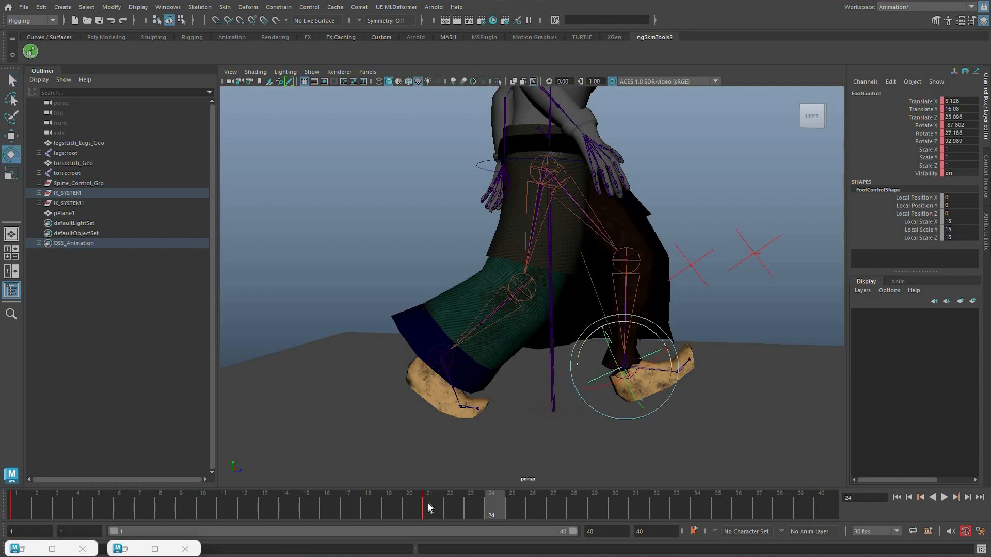
drag(543, 530, 627, 543)
key(alt+v)
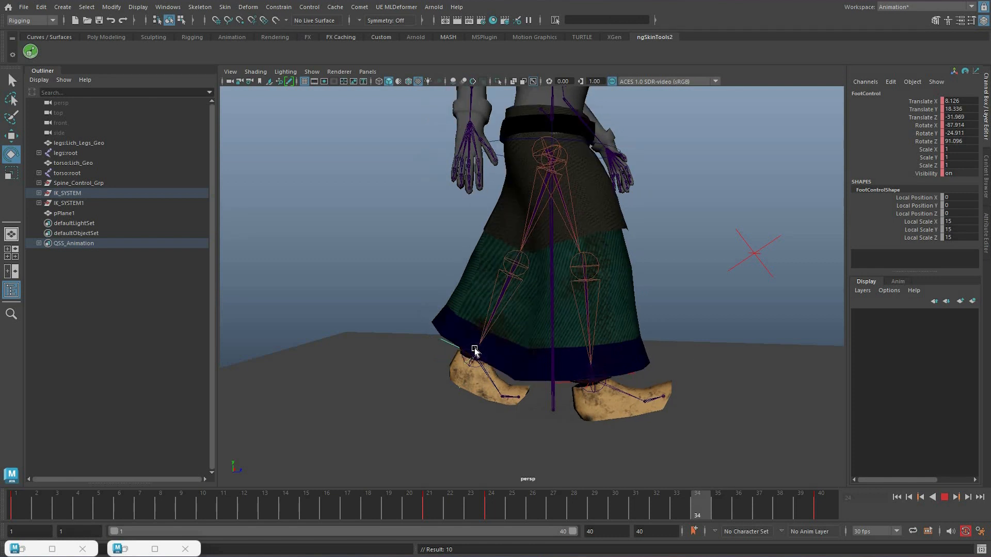
Try lowering the rear foot's FootControl at frame 34 from a ground-level side view, and undo the move.
key(alt+v)
alt+drag(461, 335, 466, 353)
key(w)
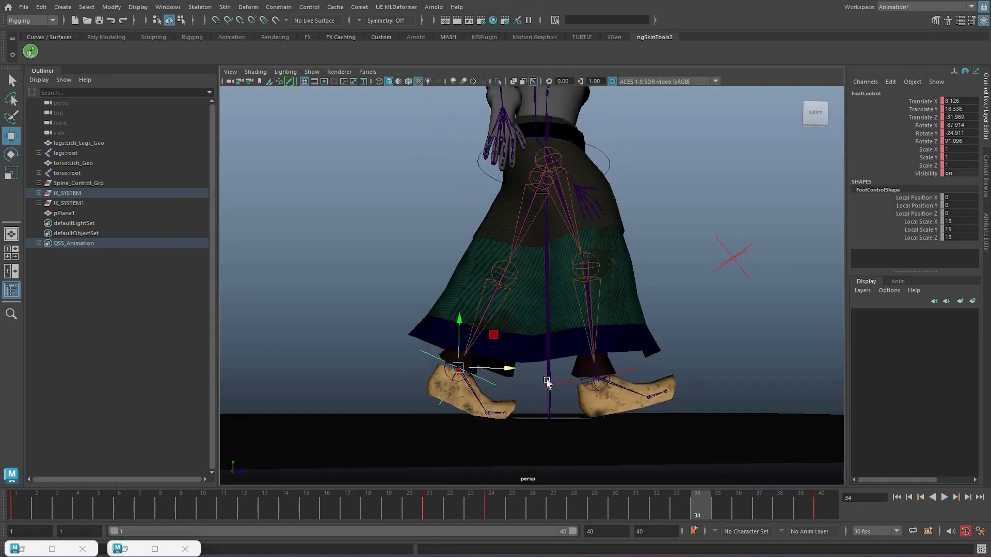
drag(459, 319, 459, 323)
key(ctrl+z)
Rotate and reposition the rear foot's FootControl vertically at frame 36, key the pose, and preview the walk cycle.
key(alt+v)
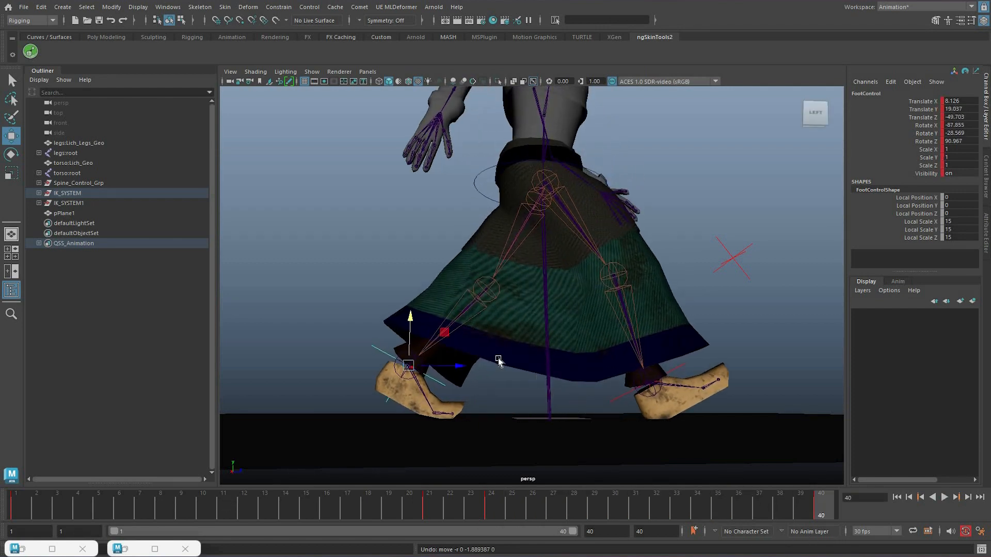
key(alt+comma)
key(alt+comma)
key(alt+comma)
key(alt+comma)
key(e)
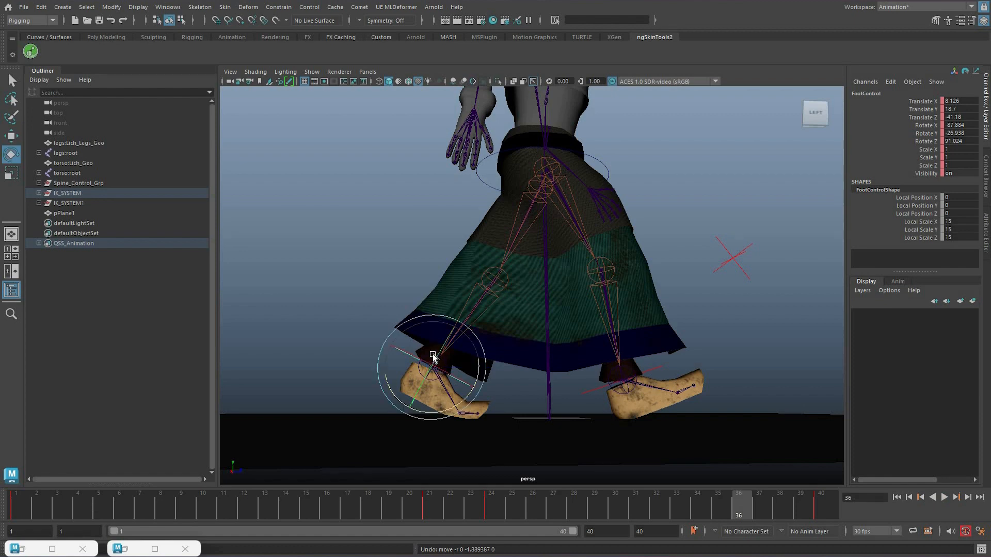
drag(478, 367, 728, 508)
key(w)
drag(433, 319, 678, 508)
key(s)
key(alt+v)
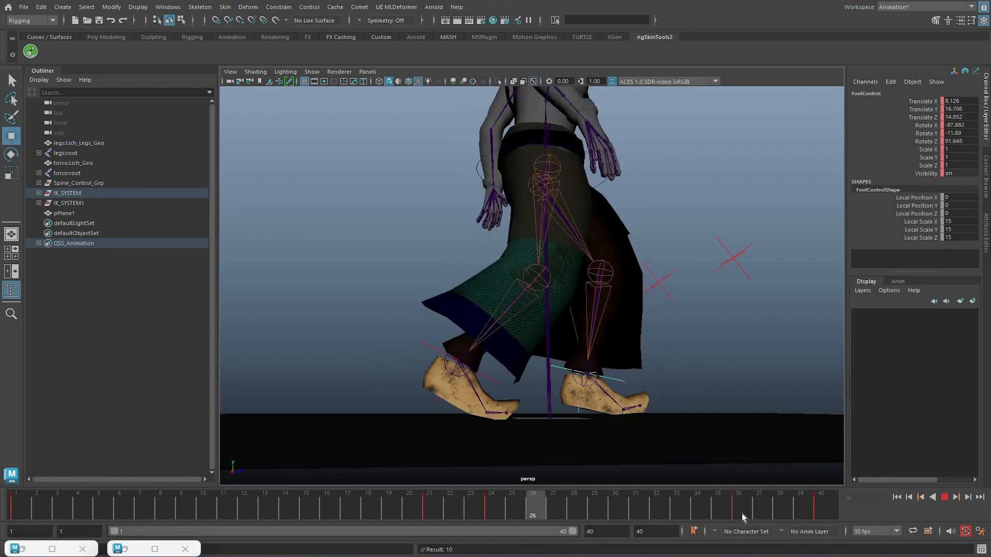
At frame 40, move the left foot control back to about -47.9 in Z and play back the walk cycle.
key(Escape)
key(alt+v)
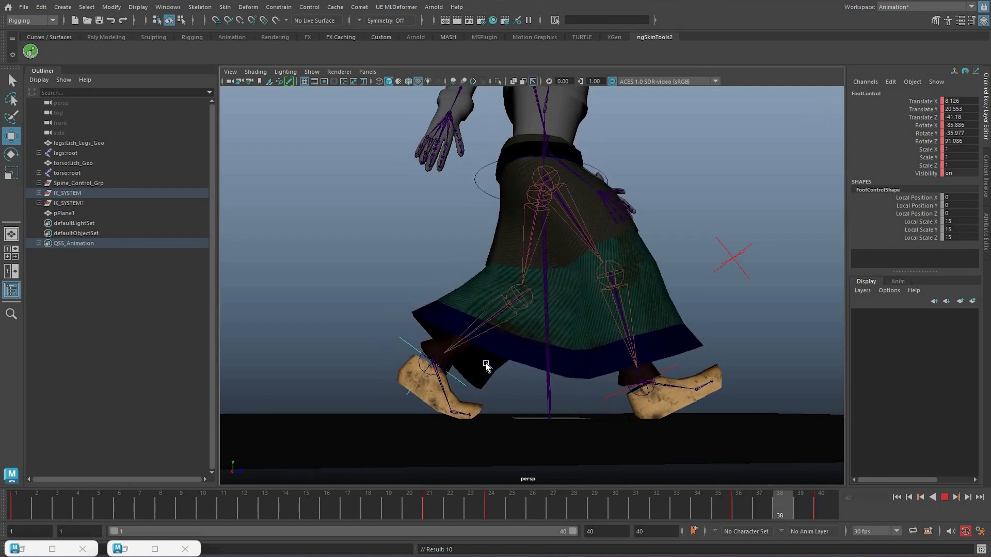
click(822, 499)
drag(483, 362, 464, 362)
key(alt+v)
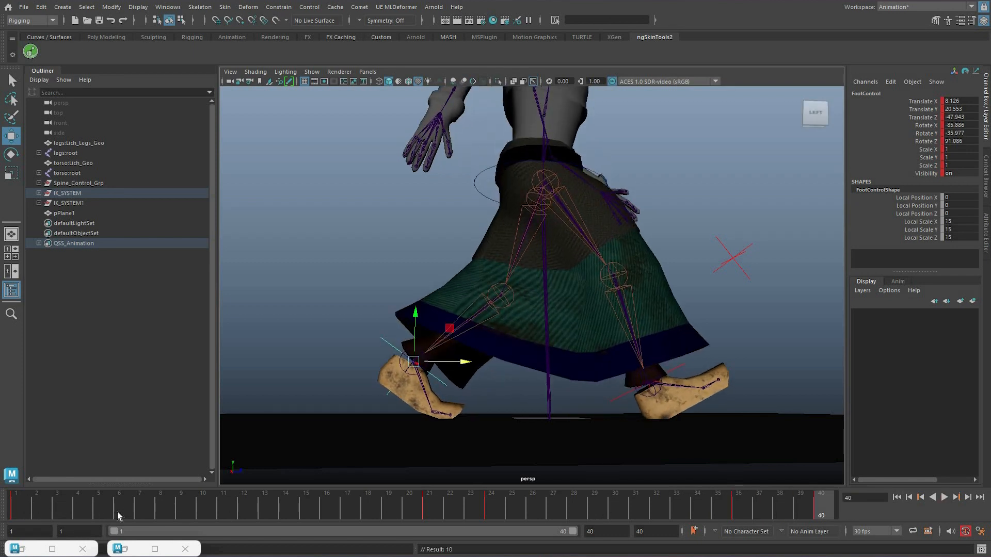
click(16, 505)
key(alt+v)
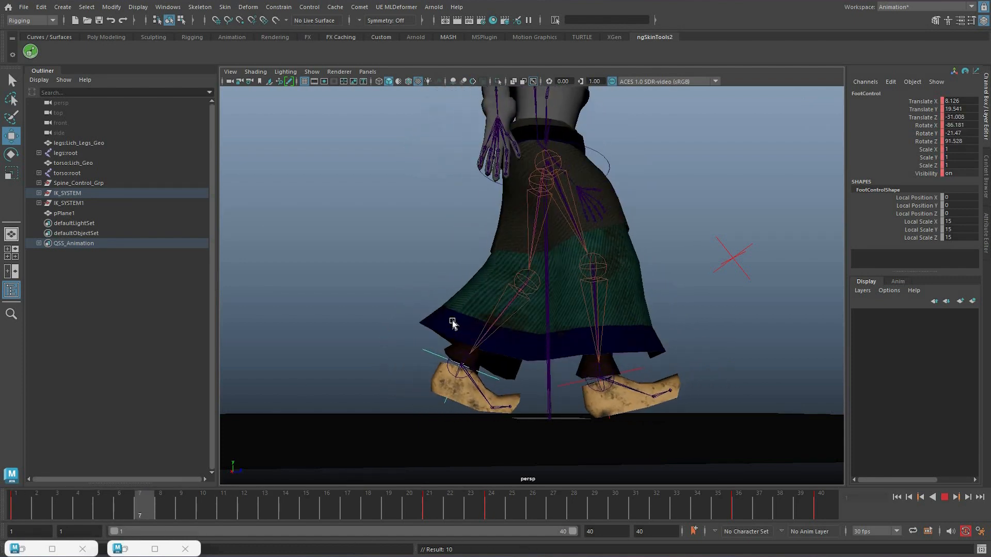
At frame 6, raise the left foot control to about 28.2 in Y and tilt it to about -55.3 in rotate Y.
key(alt+v)
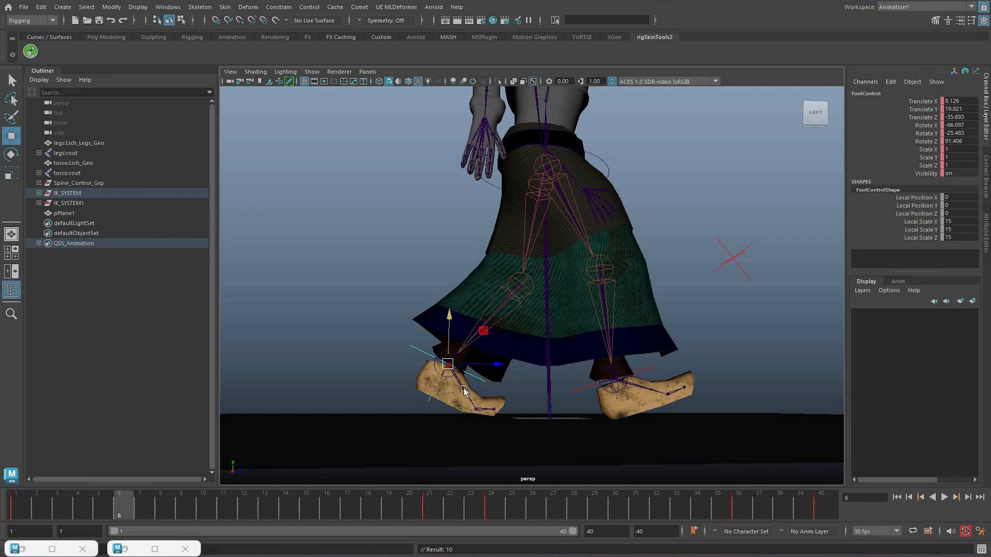
drag(449, 339, 449, 321)
key(e)
drag(490, 380, 467, 395)
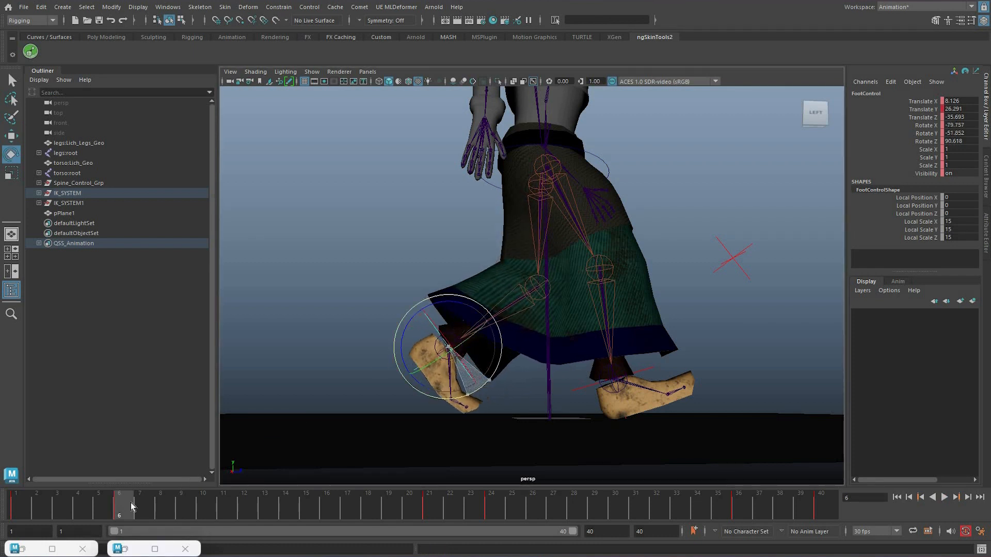
key(ctrl+z)
key(ctrl+z)
key(ctrl+z)
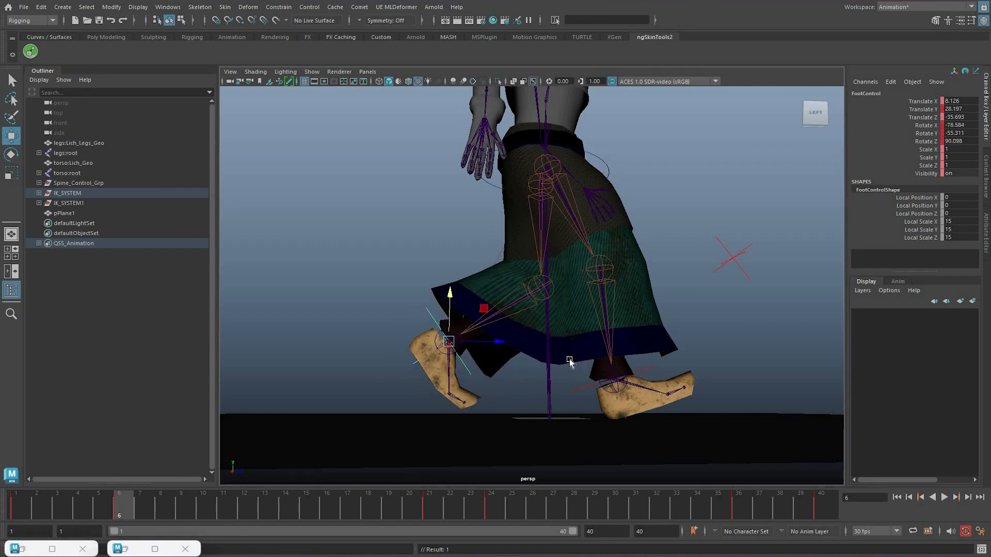
key(alt+v)
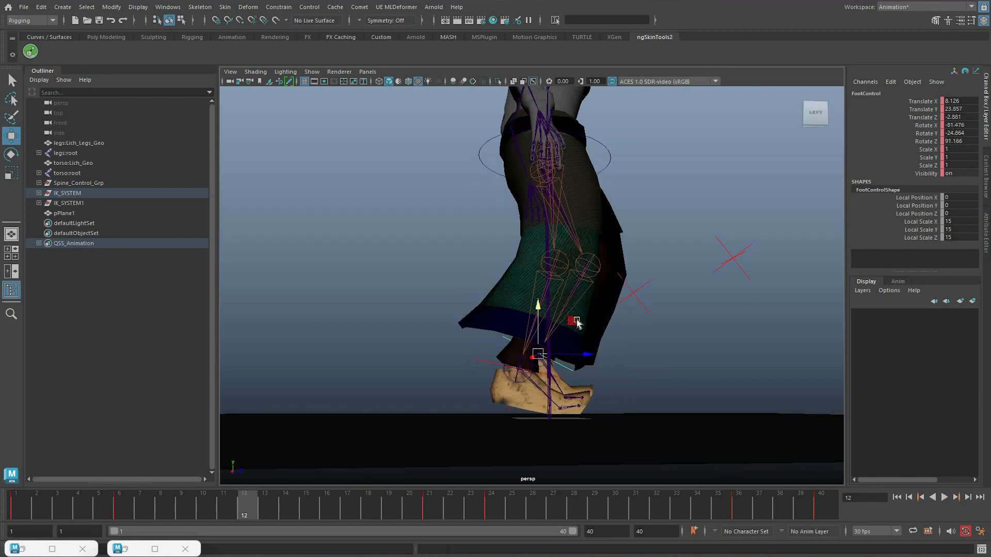
At frame 12, reposition and rotate the left foot control, key the passing pose, and play back the cycle.
alt+drag(577, 321, 565, 310)
drag(596, 351, 1, 484)
key(e)
drag(561, 345, 206, 552)
key(s)
key(alt+v)
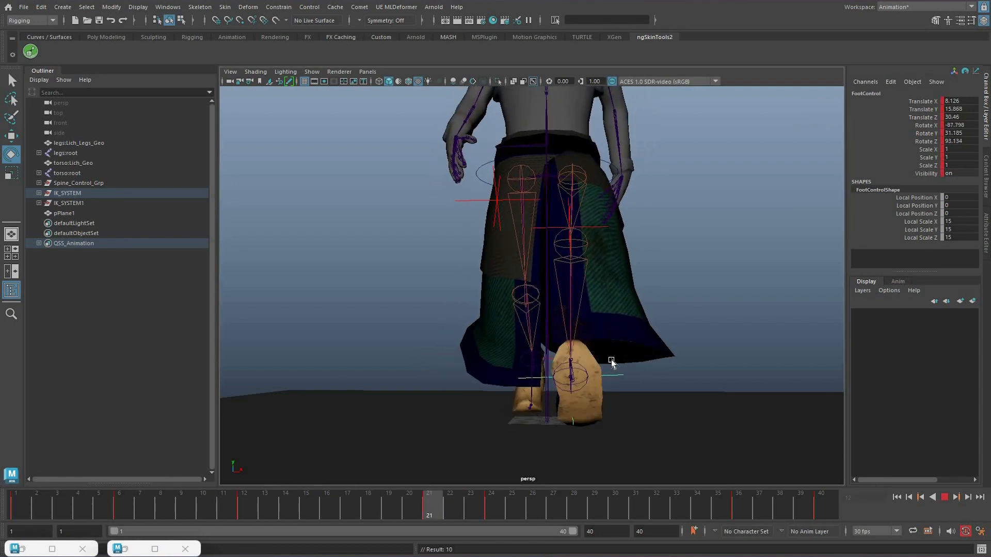
At frame 21, rotate the left foot control to about -79.6 in X, key it, and check the motion from the front.
key(alt+v)
drag(442, 496, 499, 522)
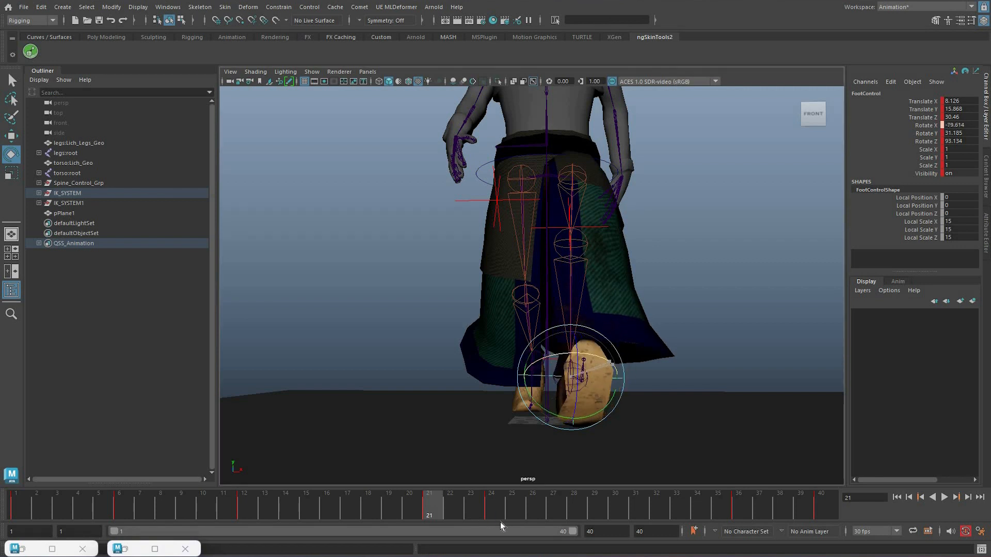
key(s)
key(alt+v)
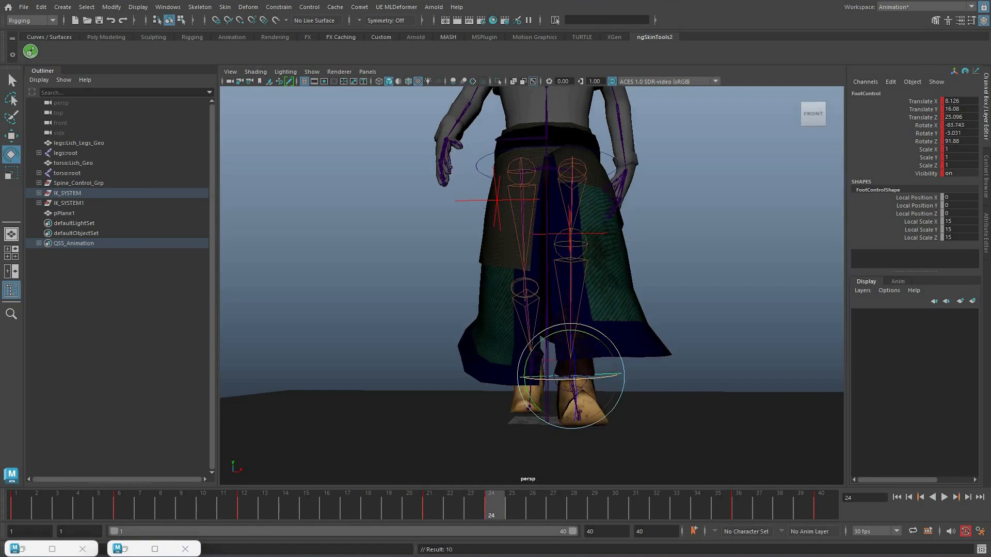
key(alt+v)
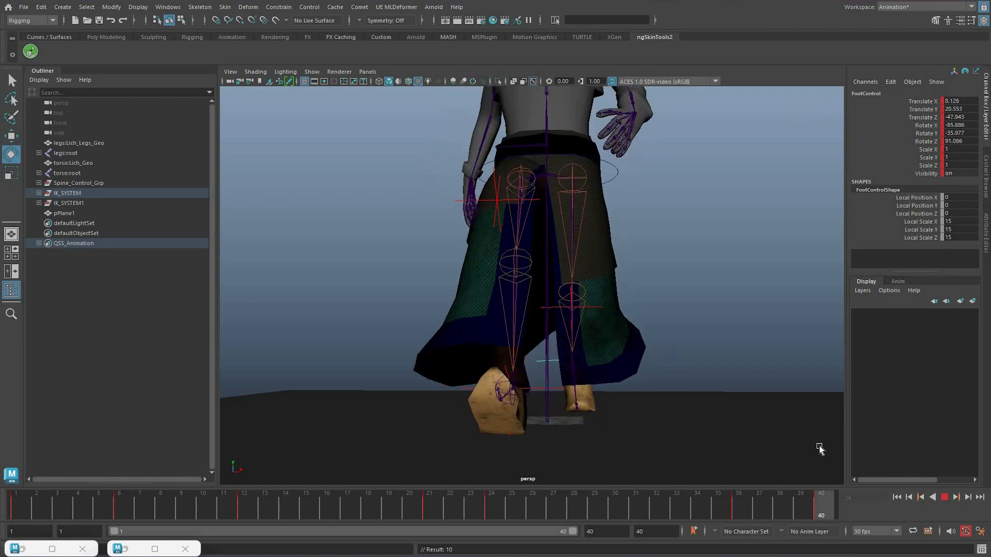
key(alt+v)
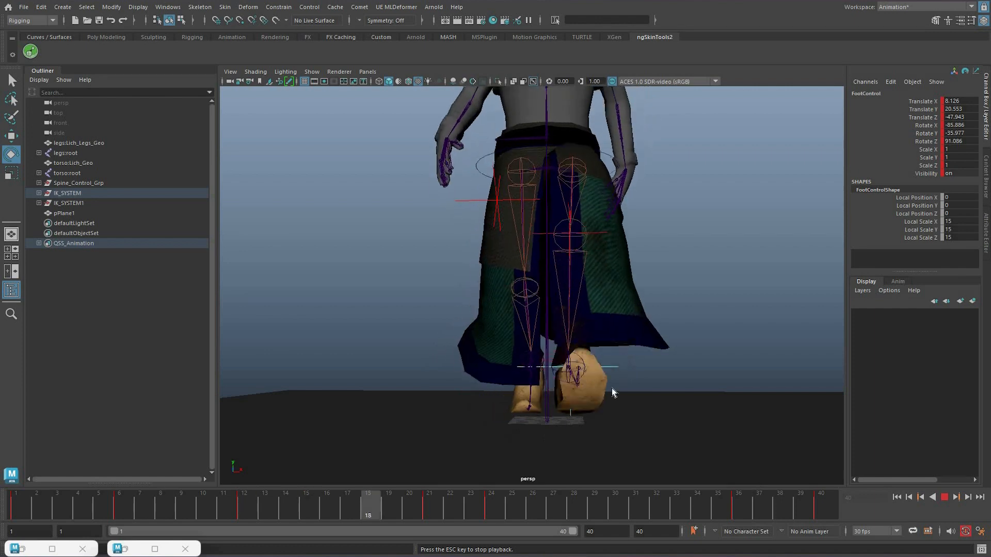
At frame 25, rotate the left ball joint to about 1.4 in Z to flatten the toes, and key it.
key(Escape)
alt+drag(573, 454, 500, 520)
key(ctrl+z)
key(alt+v)
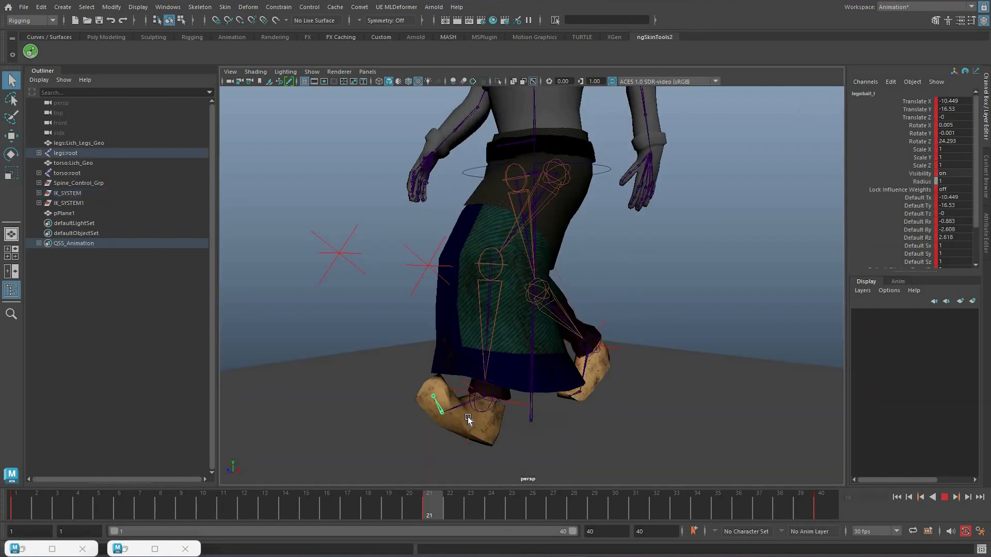
key(alt+v)
drag(455, 494, 457, 502)
drag(538, 528, 496, 516)
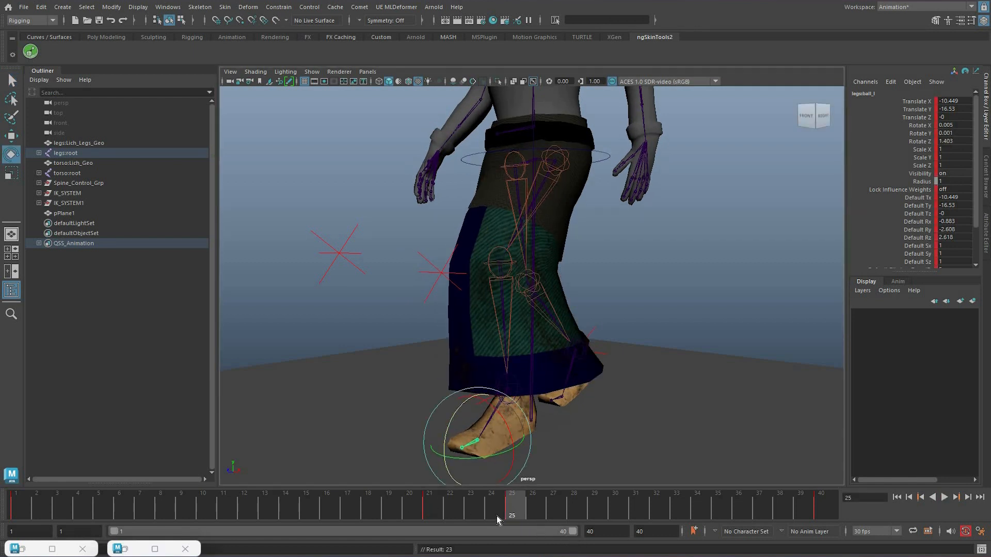
key(s)
key(alt+v)
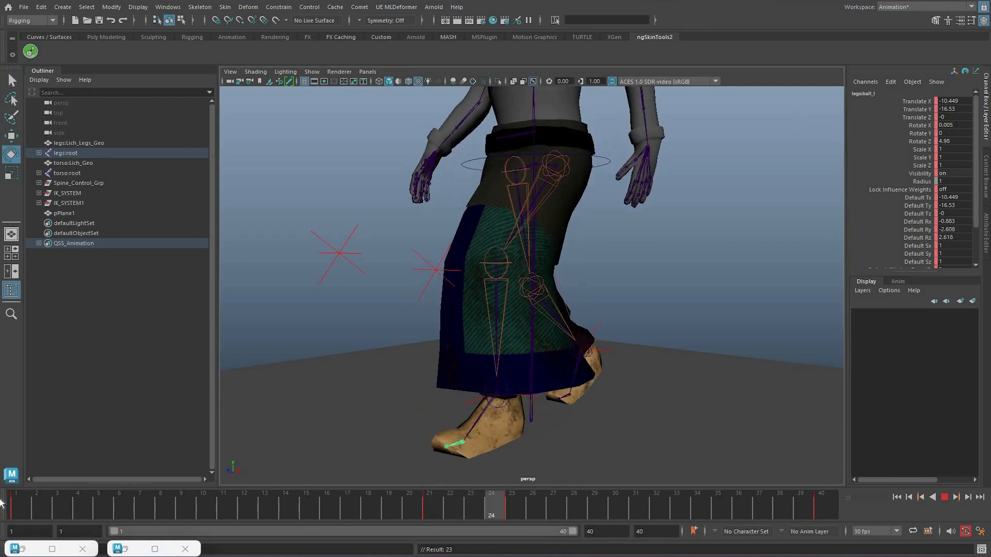
At frame 21, rotate the left ball joint to about 14.7 in Z, checking the toe motion in a side view.
key(alt+v)
key(alt+v)
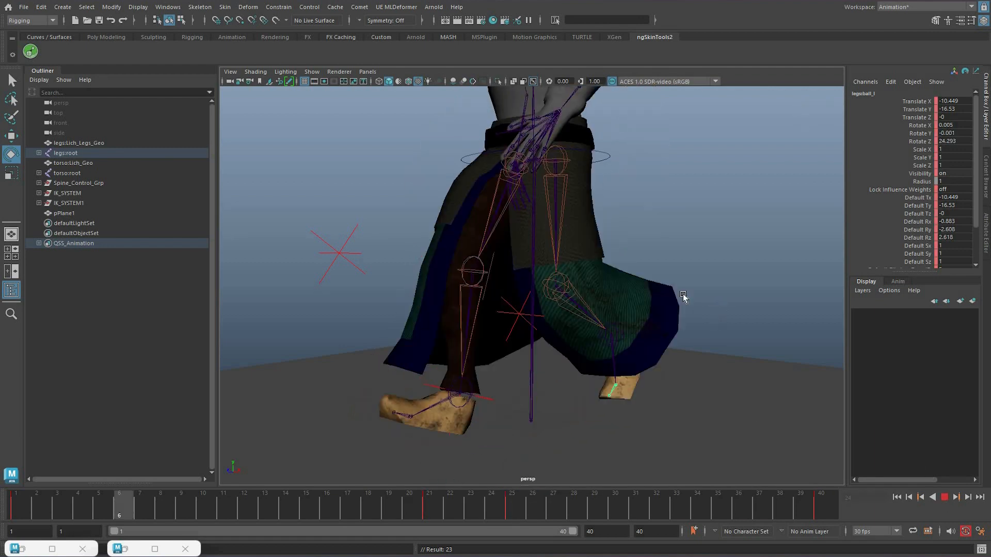
key(alt+v)
key(alt+v)
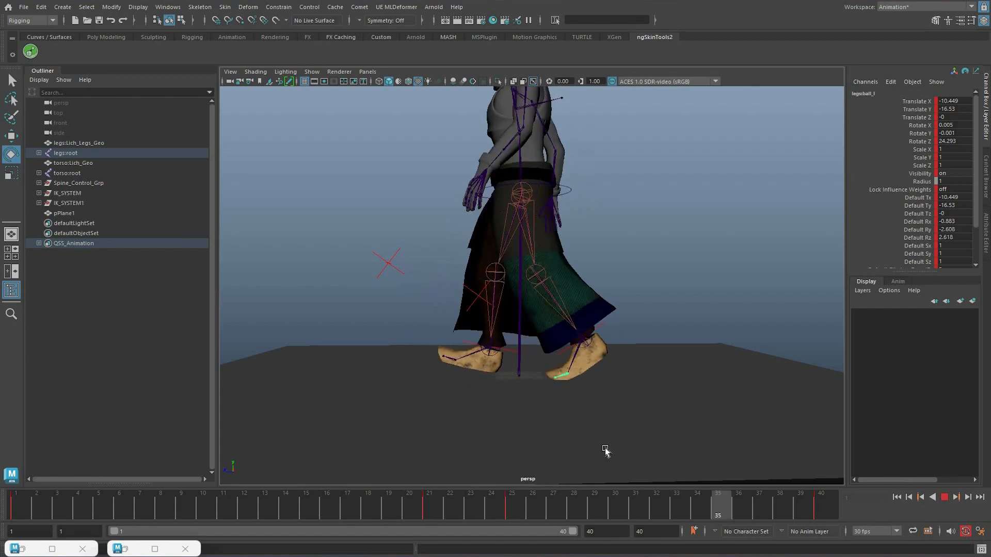
key(alt+v)
click(468, 339)
key(alt+v)
key(alt+v)
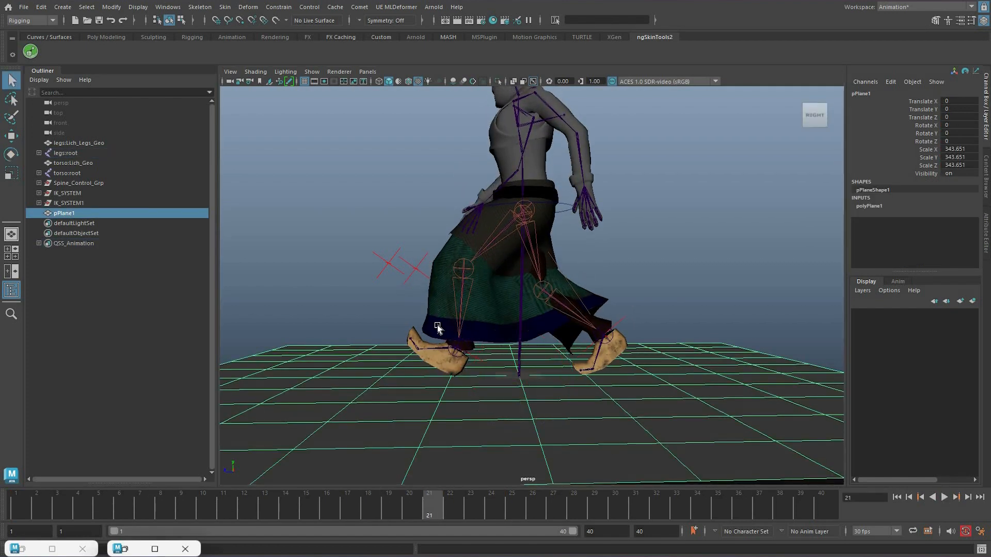
click(441, 309)
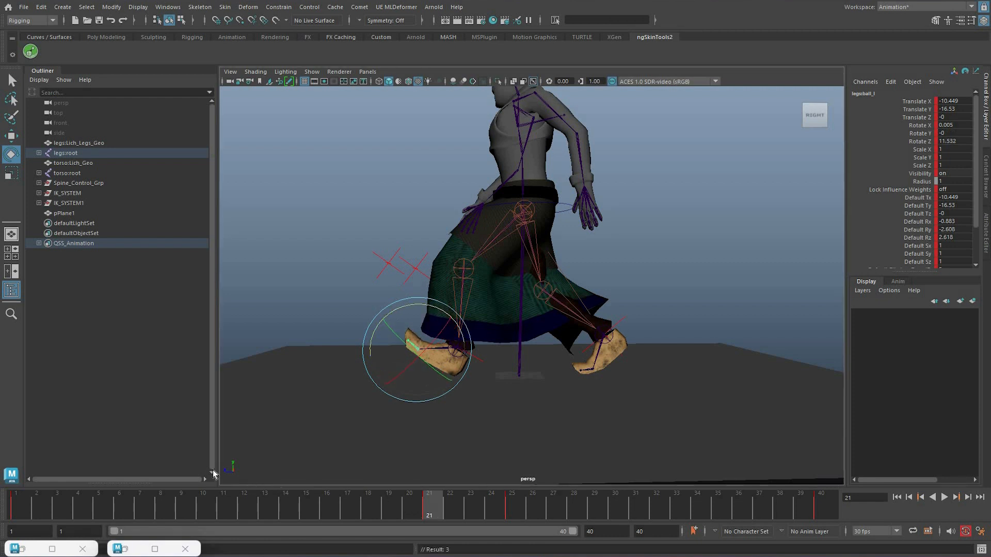
key(alt+v)
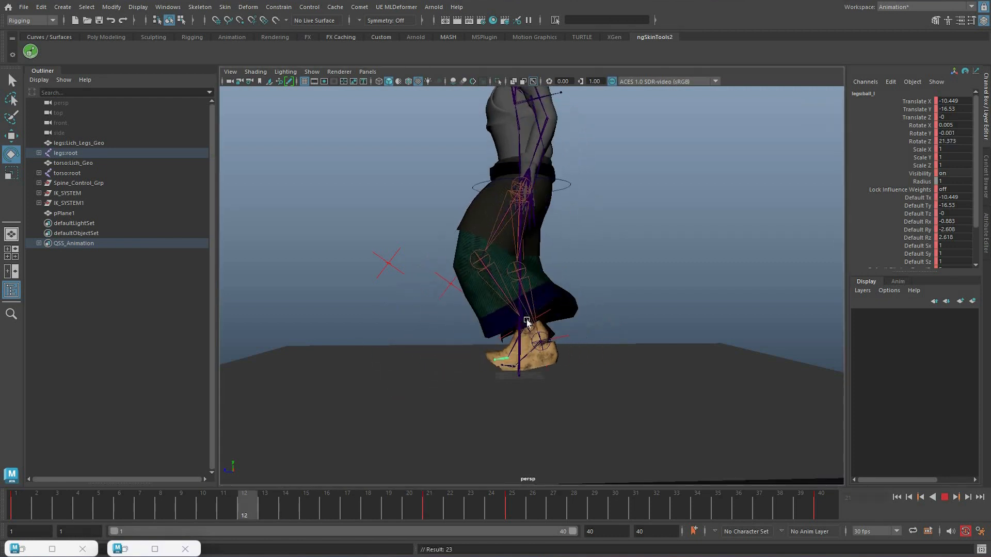
At frame 10, rotate the left ball joint to about 1.5 in Z and play back the walk cycle.
key(alt+v)
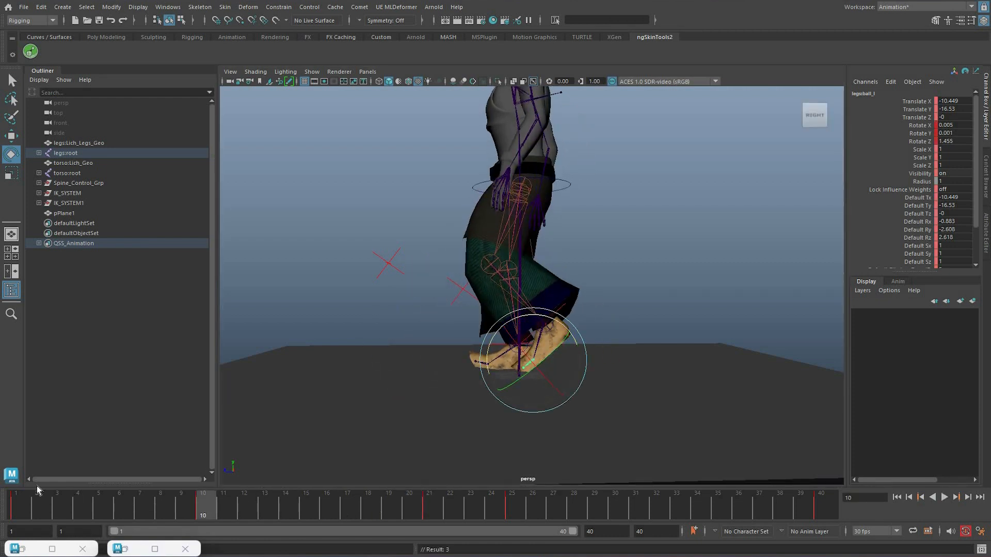
key(alt+v)
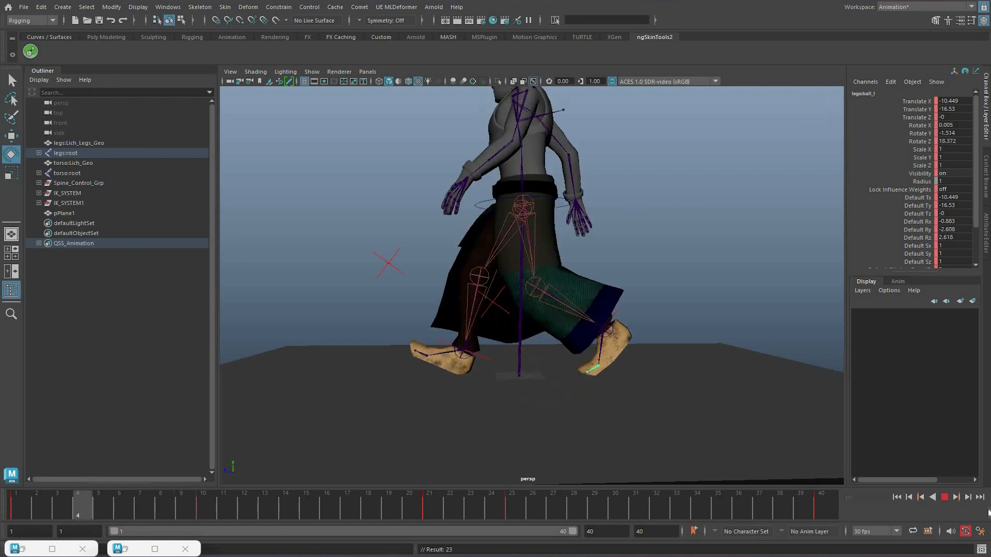
key(alt+v)
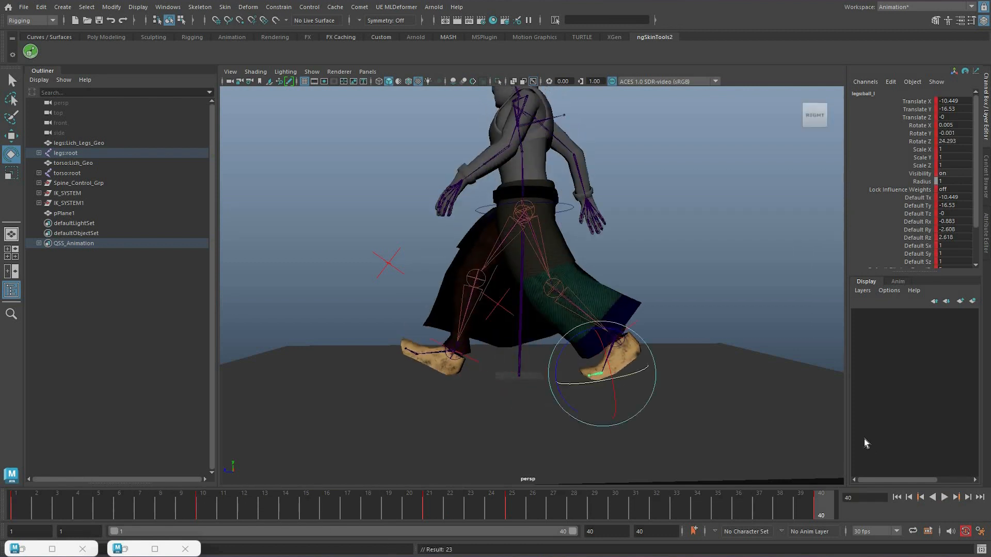
key(alt+v)
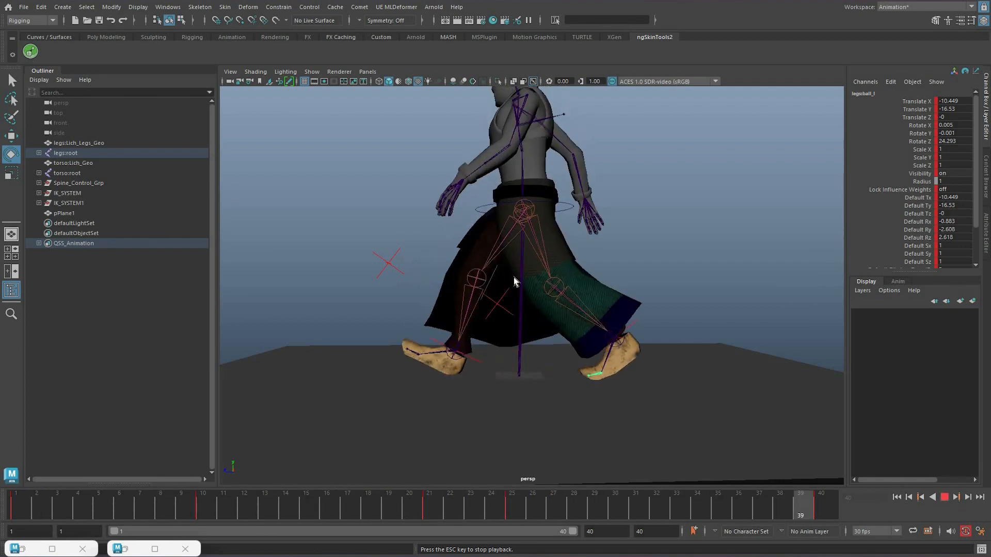
key(Escape)
Select the pelvis joint with the Move tool and examine the hip motion during playback.
key(q)
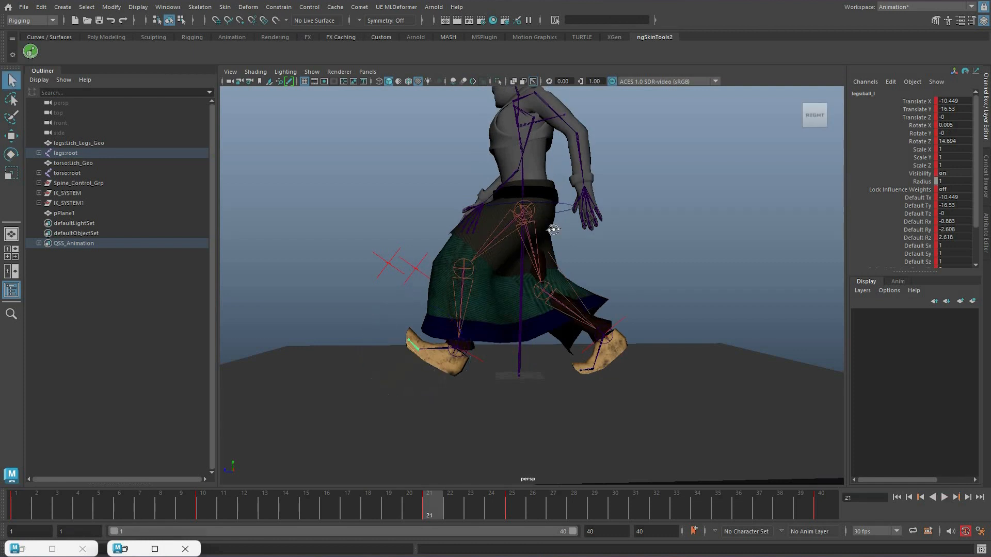
click(544, 207)
alt+drag(475, 244, 301, 494)
click(521, 188)
key(w)
key(alt+v)
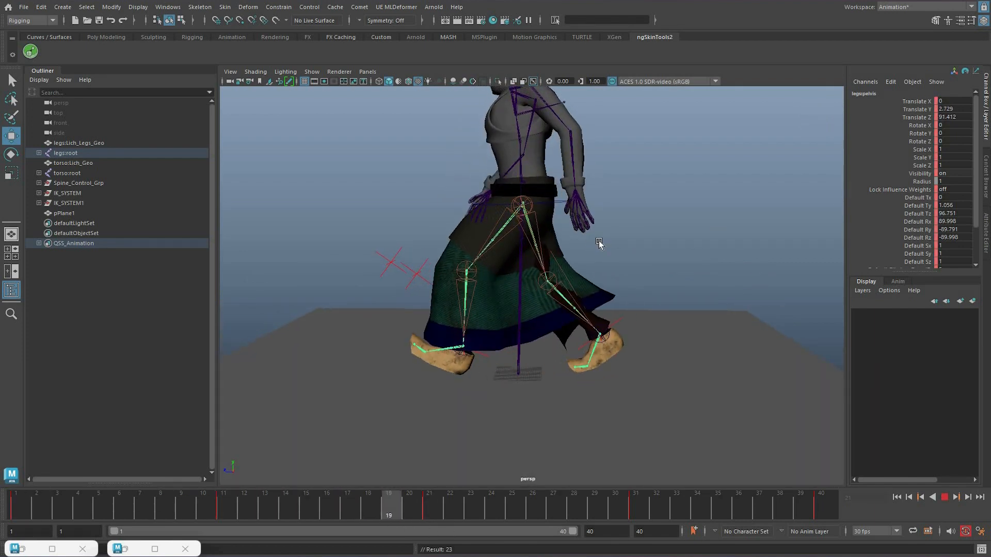
key(Escape)
alt+drag(559, 362, 516, 358)
click(536, 354)
key(w)
mouse_move(590, 264)
middle_down()
mouse_move(576, 220)
mouse_move(554, 209)
mouse_move(584, 275)
middle_up()
key(ctrl+z)
At frame 21, rotate the spine control around the hips to about -3 in X and -1.9 in Z.
key(q)
click(567, 207)
key(w)
alt+drag(573, 201, 470, 181)
alt+right_drag(470, 181, 472, 235)
alt+drag(472, 234, 580, 234)
key(e)
middle_drag(581, 233, 562, 280)
alt+drag(562, 280, 676, 260)
key(q)
alt+drag(472, 237, 705, 278)
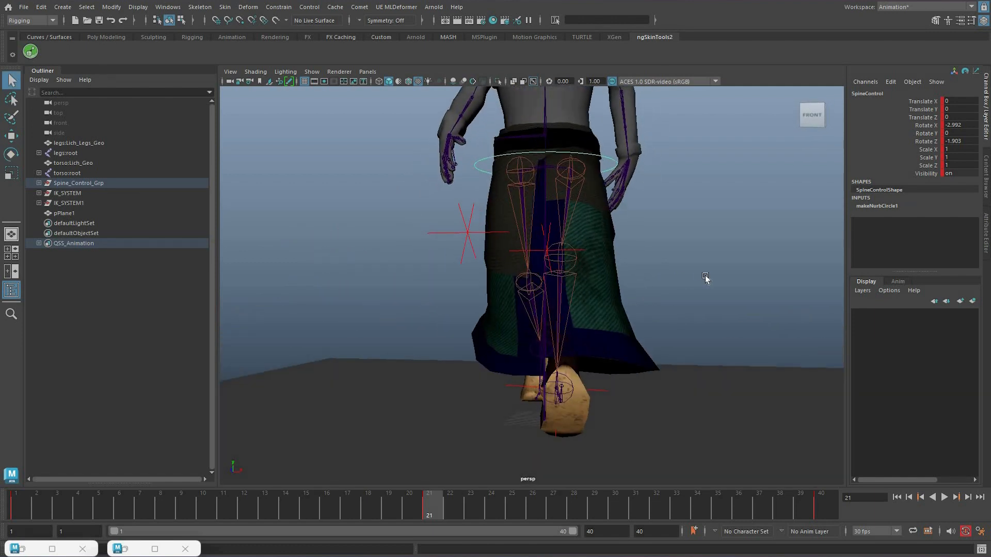
At frame 21, move the right knee control outward to about -25.1 in X and play back the cycle.
click(544, 244)
key(w)
alt+drag(543, 244, 638, 264)
drag(568, 235, 563, 269)
key(ctrl+z)
drag(481, 215, 502, 215)
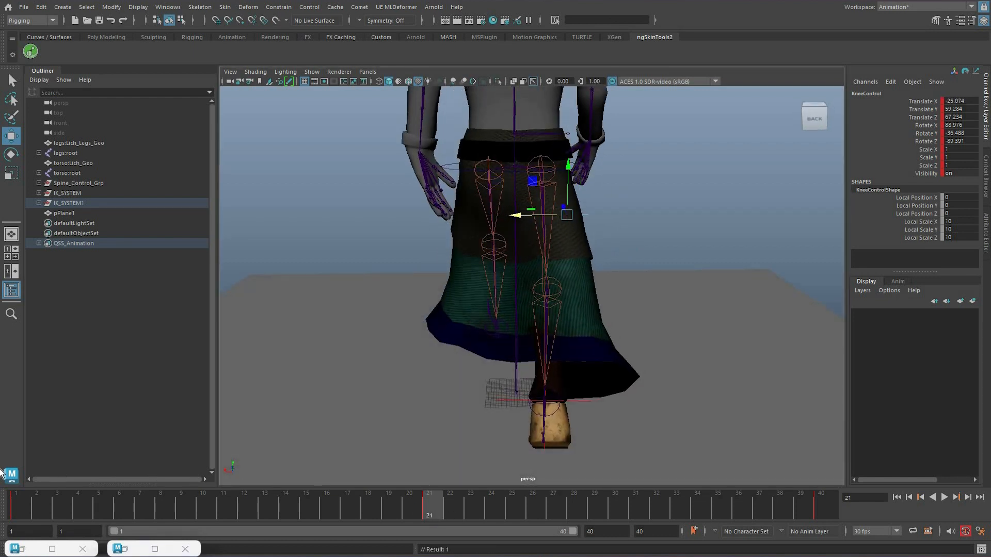
key(alt+v)
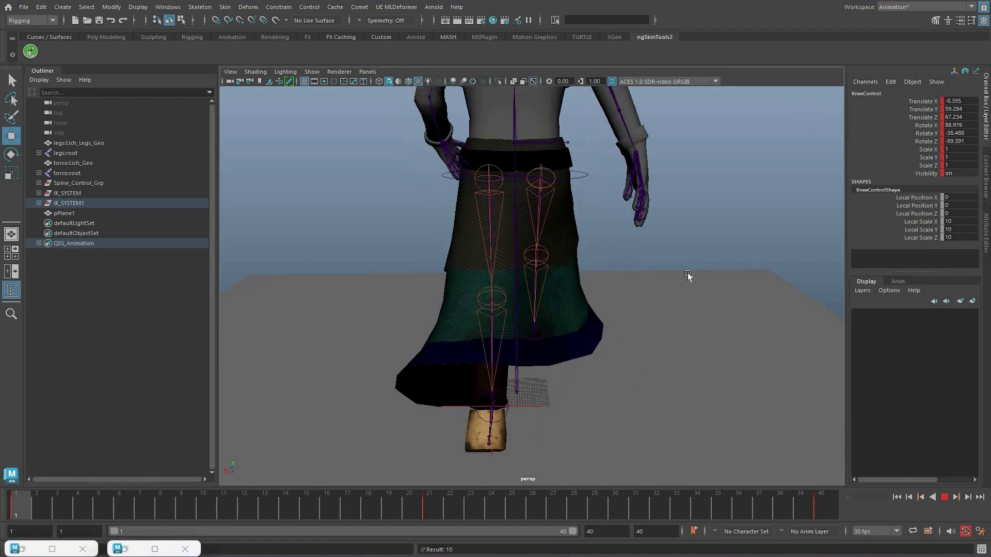
Examine the right knee's motion through the walk cycle from the front.
key(alt+v)
alt+drag(515, 291, 197, 315)
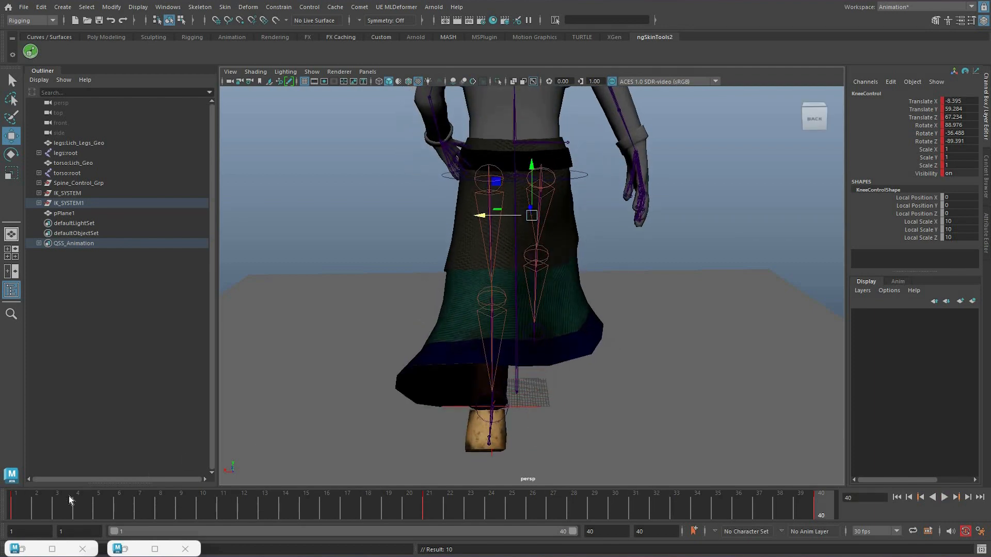
alt+drag(506, 509, 871, 510)
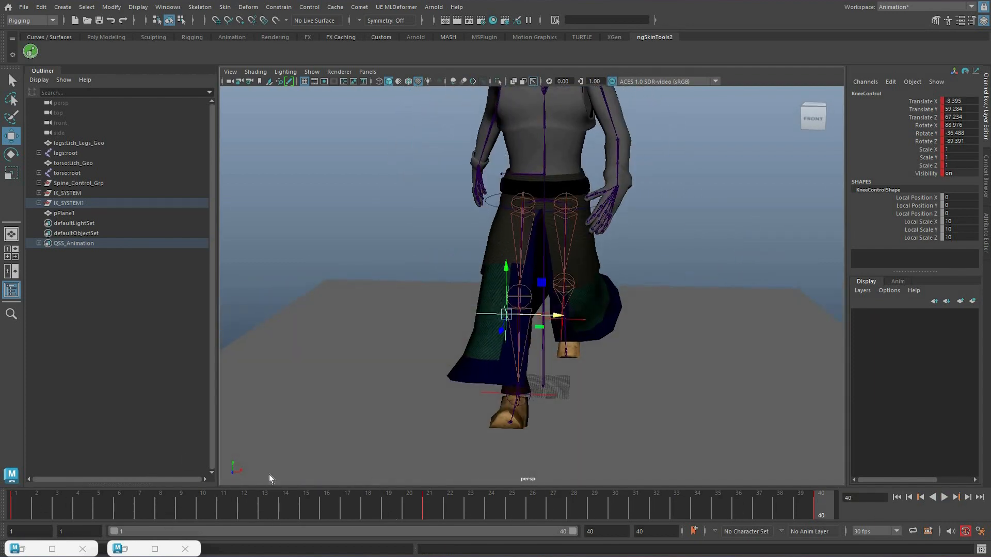
key(alt+v)
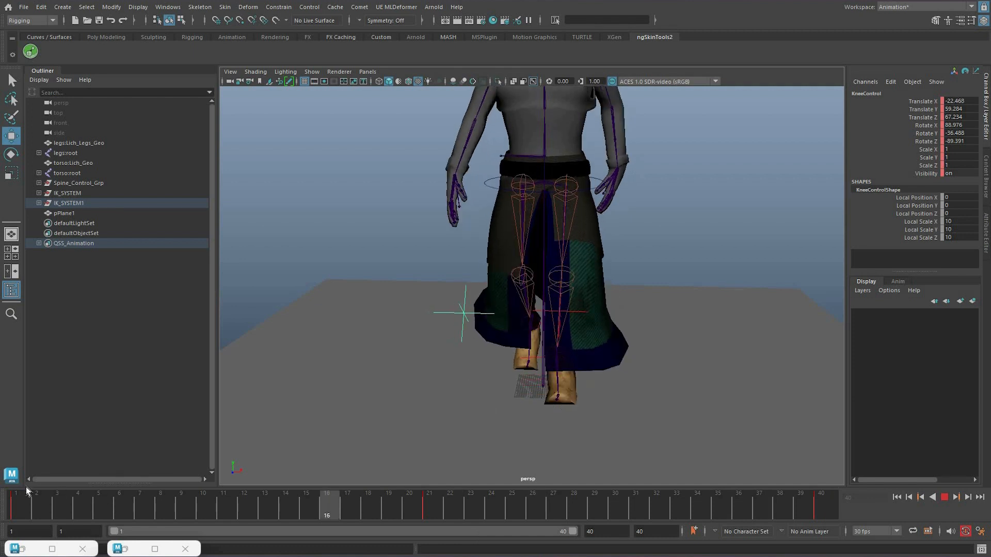
key(alt+v)
At frame 8, rotate the right foot control to about 6.4 in Y, raise it to about 13.9 in Y, and play back the cycle.
click(493, 390)
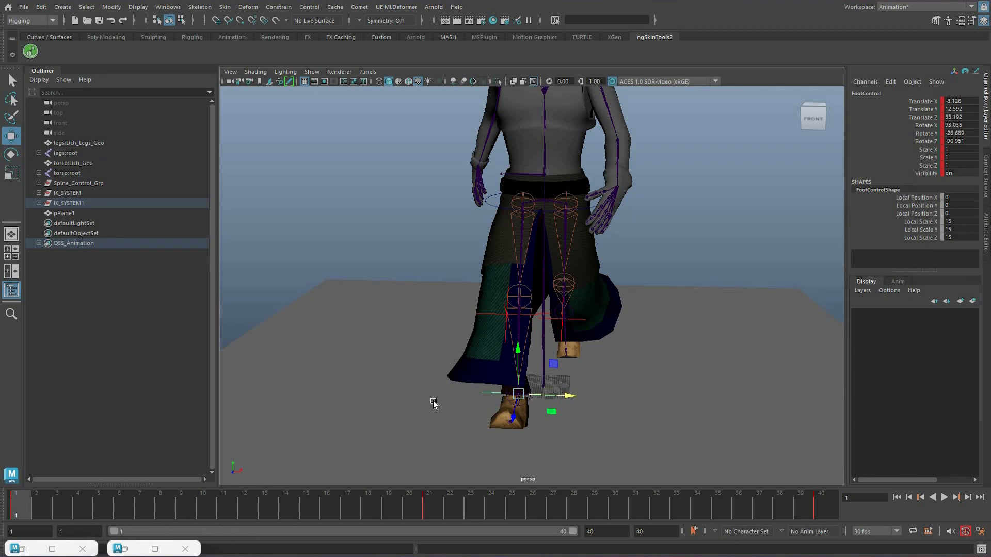
key(alt+v)
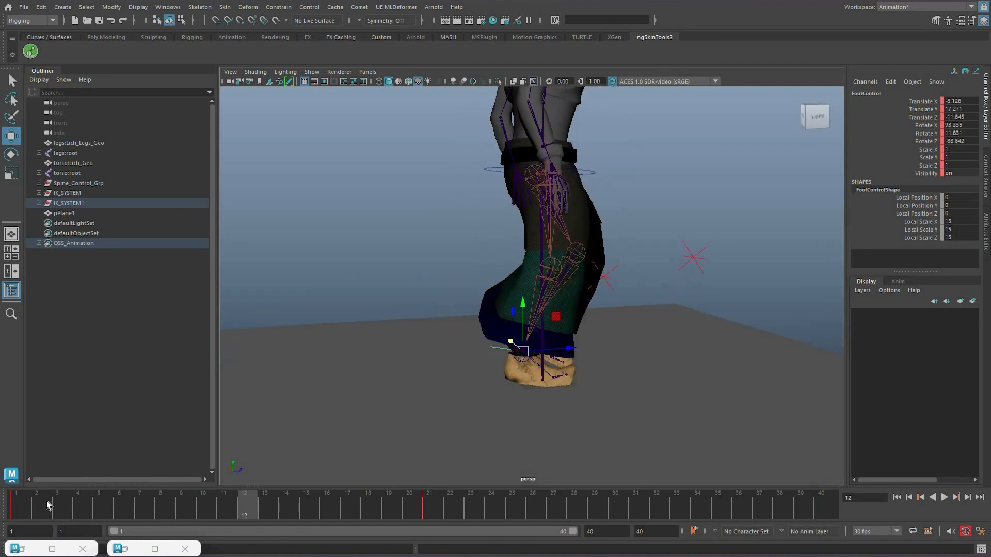
alt+drag(47, 500, 76, 510)
alt+right_drag(75, 510, 224, 542)
alt+drag(224, 543, 108, 515)
key(alt+v)
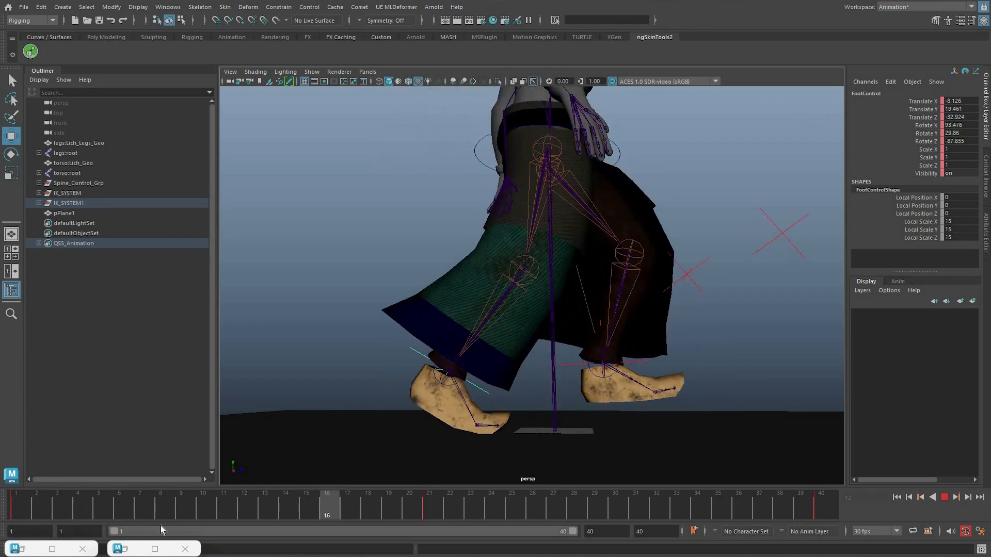
key(alt+v)
drag(592, 367, 613, 370)
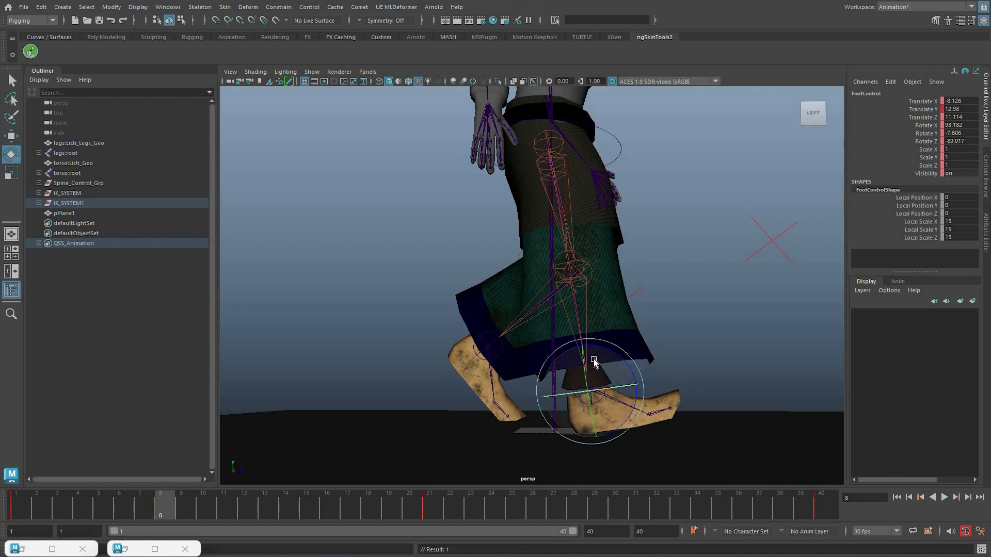
click(586, 356)
key(ctrl+z)
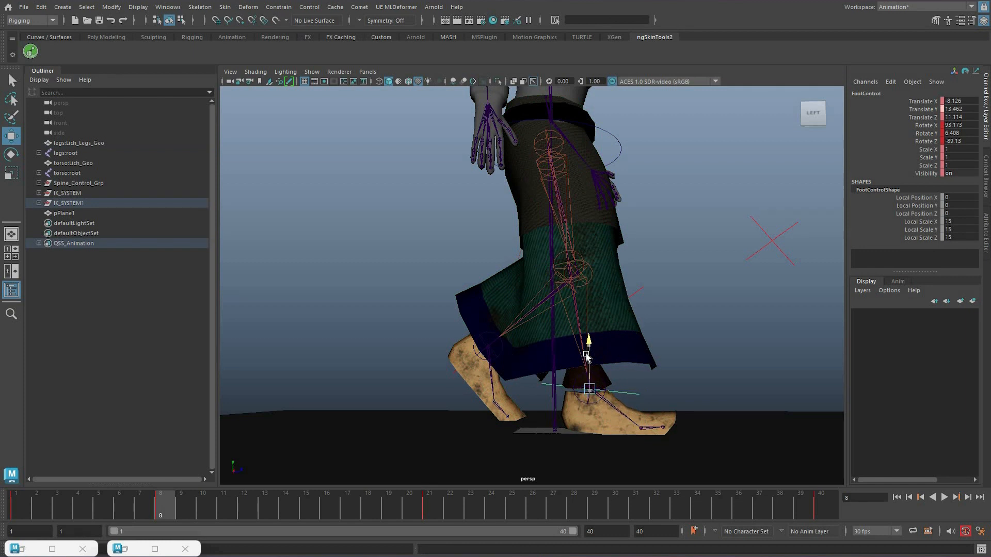
drag(586, 356, 587, 351)
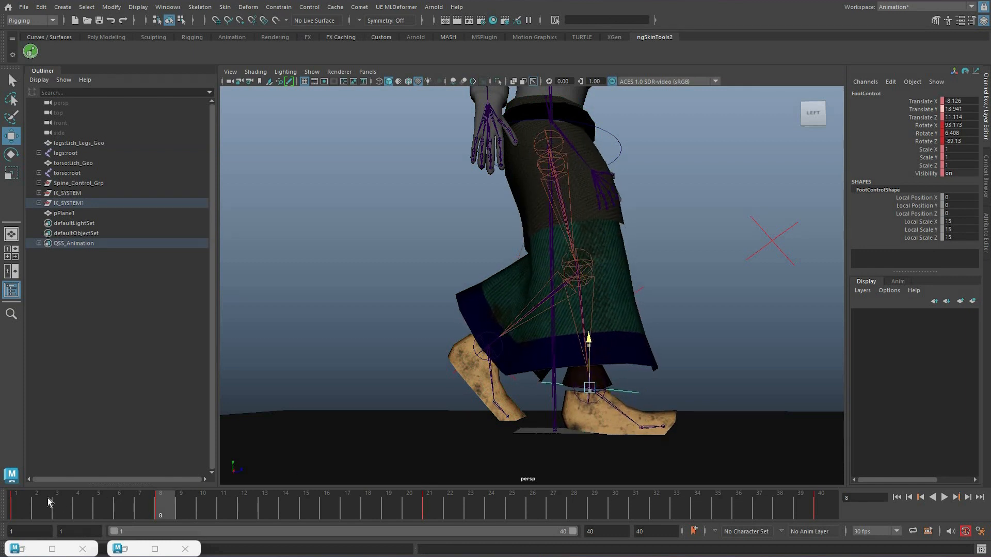
key(alt+v)
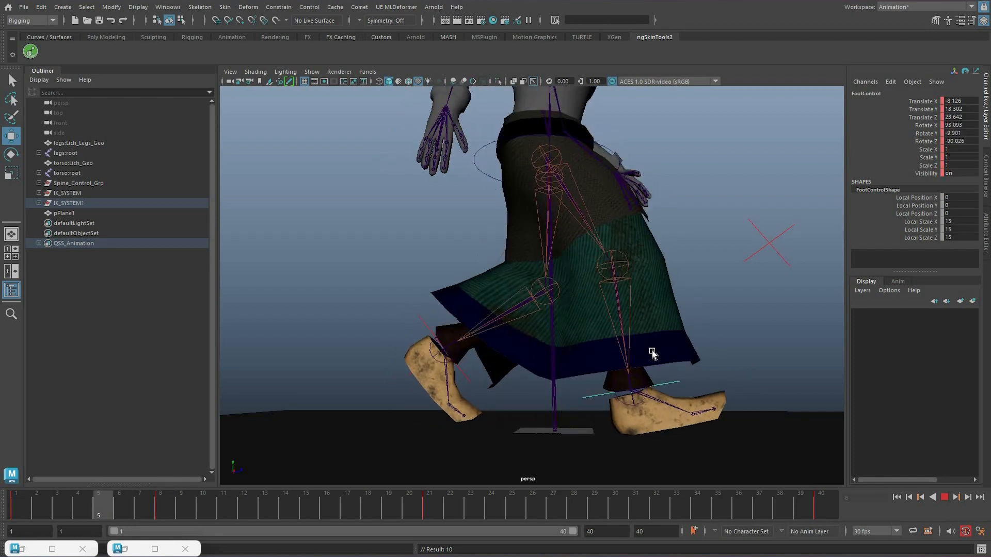
Rotate the right foot control to about -2.2 in Y at frame 5, and adjust and key the foot at frame 16.
key(e)
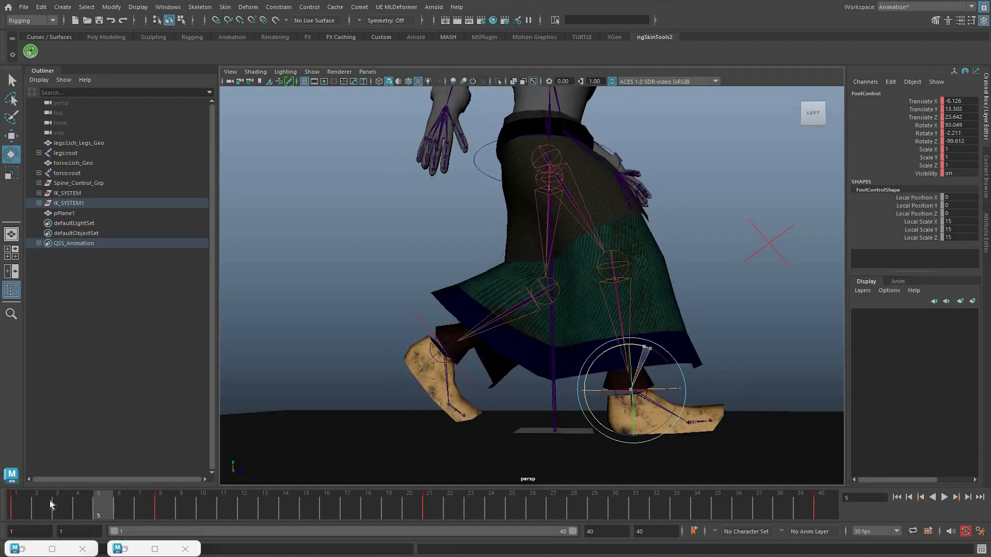
key(alt+v)
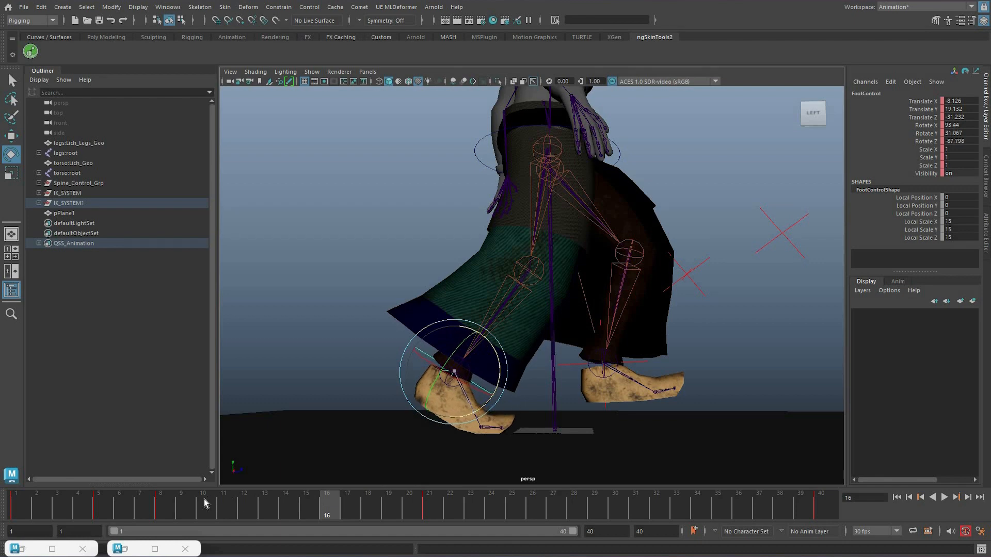
click(208, 499)
key(alt+v)
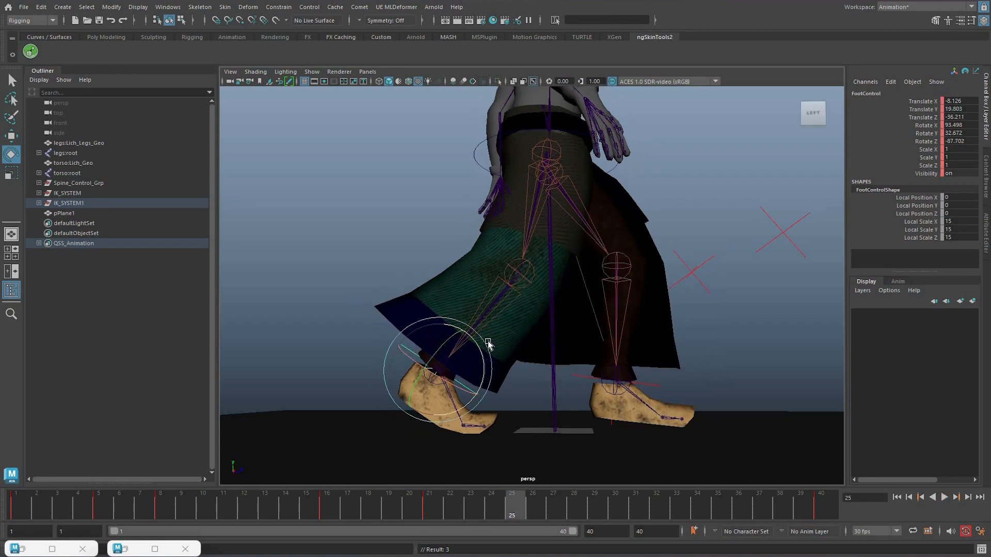
At frame 25, rotate the right foot control to about 63.4 in Y, raise it to about 29.8 in Y, and play back.
middle_drag(454, 376, 421, 503)
key(e)
key(w)
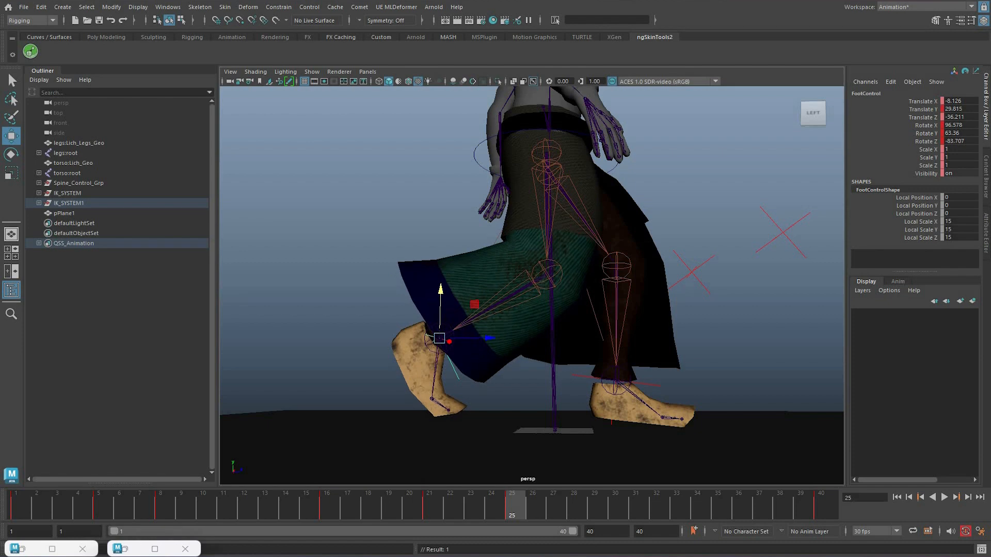
key(alt+v)
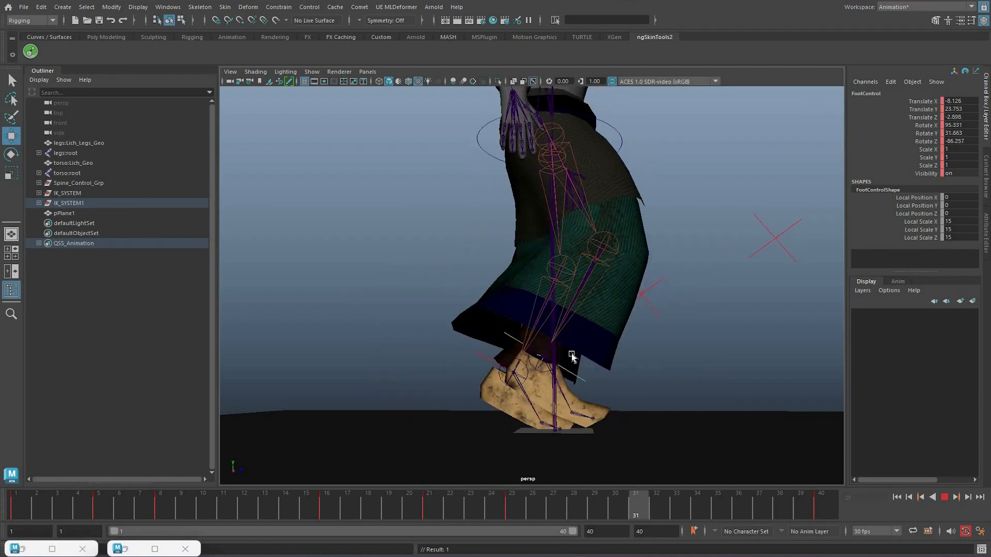
At frame 30, move the right foot control inward to about -4.6 in X and play back from the front.
key(alt+v)
alt+drag(427, 418, 598, 431)
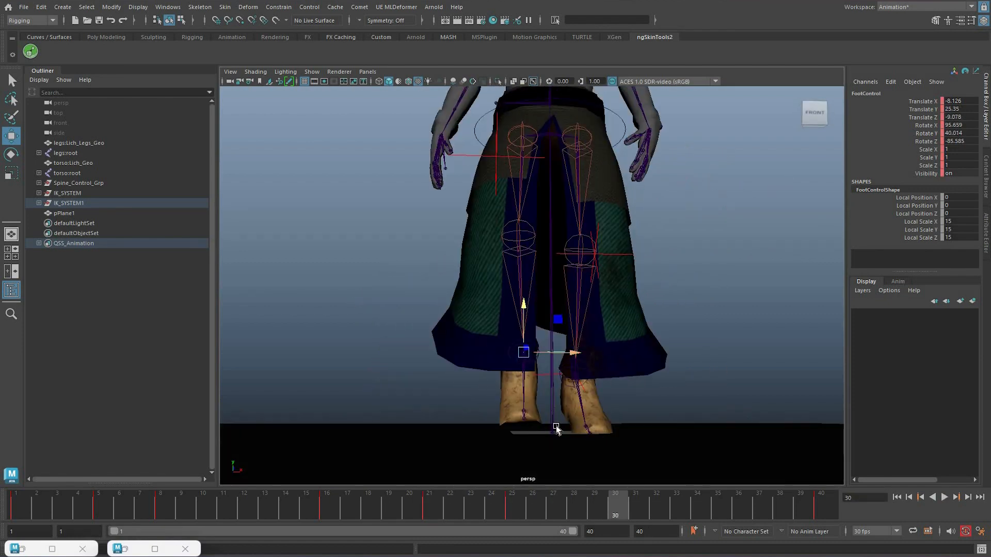
alt+drag(411, 426, 524, 353)
key(alt+v)
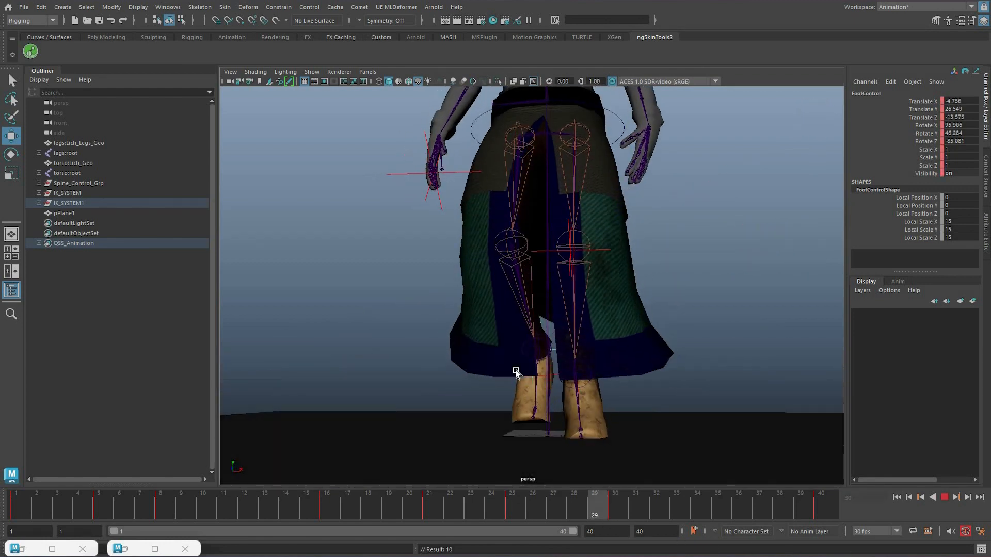
Turn the right foot control outward to about 103 in X rotation at frames 40 and 1, and play back the cycle.
click(824, 500)
key(e)
drag(16, 500, 1, 520)
key(alt+v)
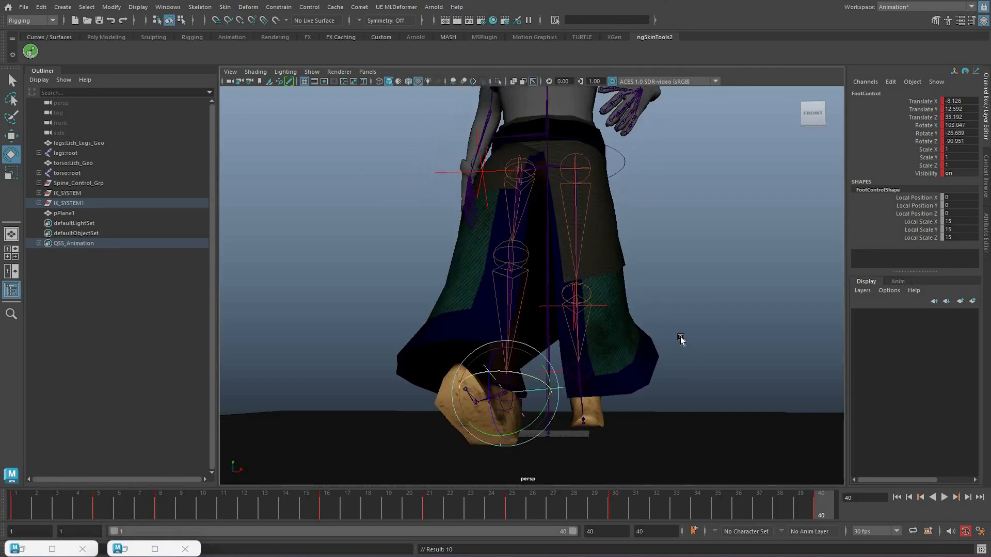
key(alt+v)
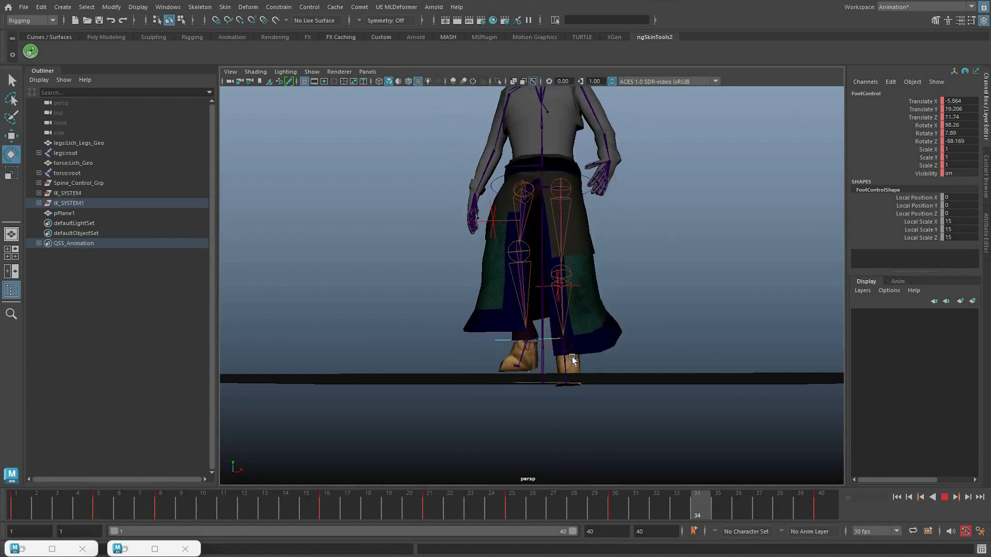
At frame 30, rotate the right foot control to about 79.2 in X and play back the cycle.
key(alt+v)
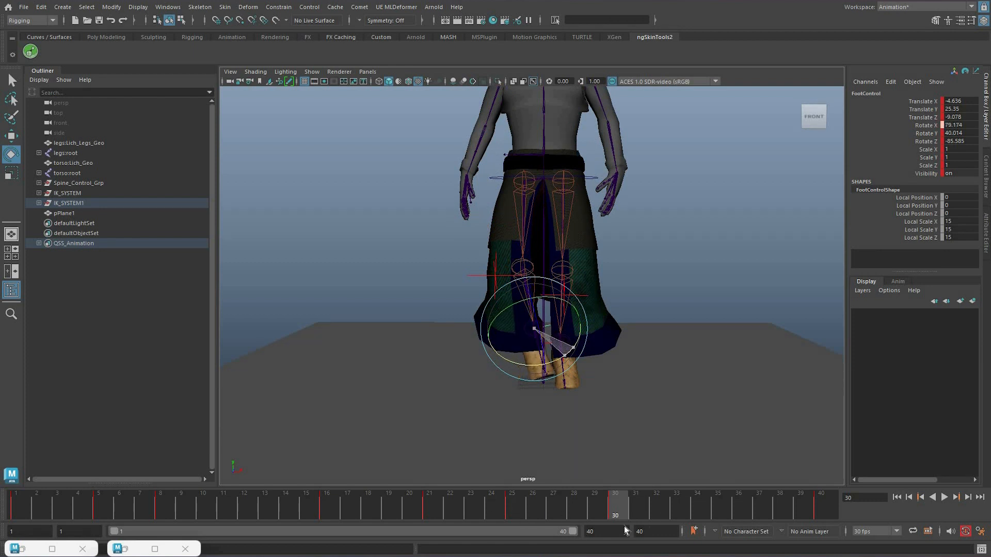
click(944, 497)
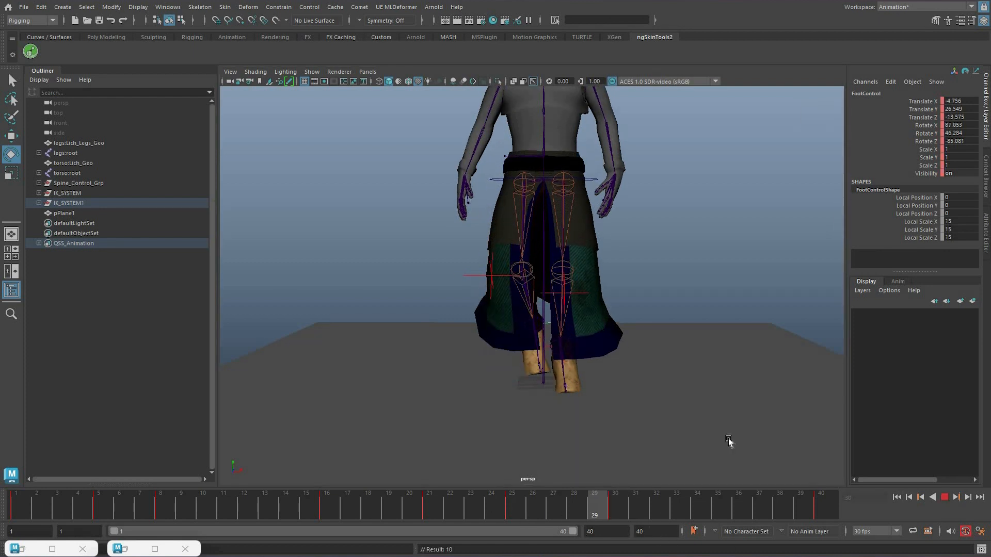
key(alt+v)
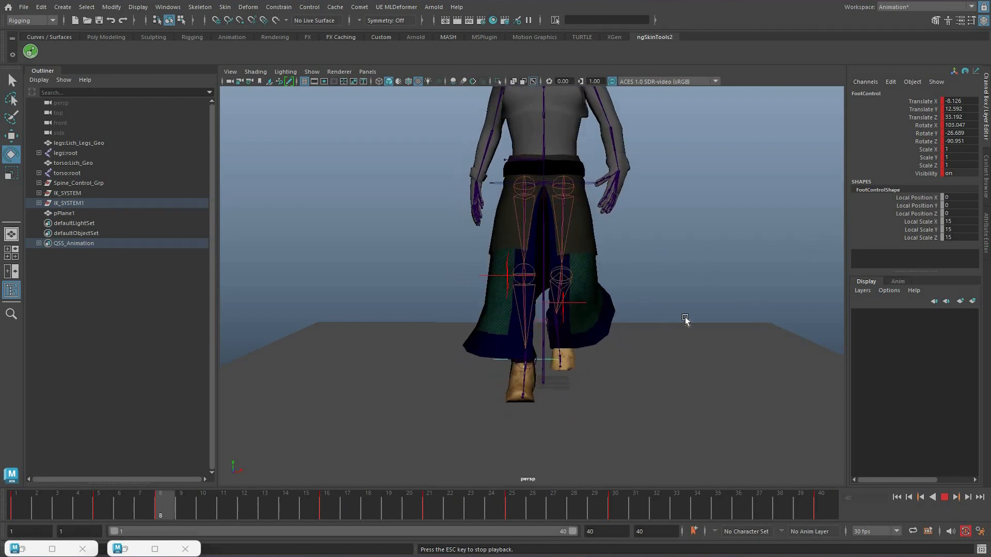
Select the right toe joint, check its motion from the side, and key its rotation at frame 26.
alt+drag(801, 393, 940, 498)
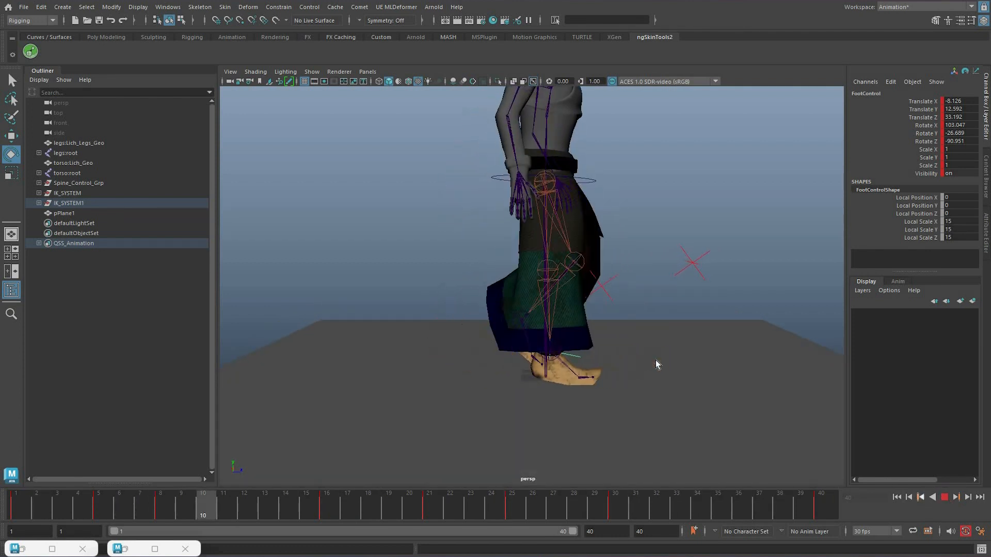
click(19, 510)
key(q)
key(ctrl+z)
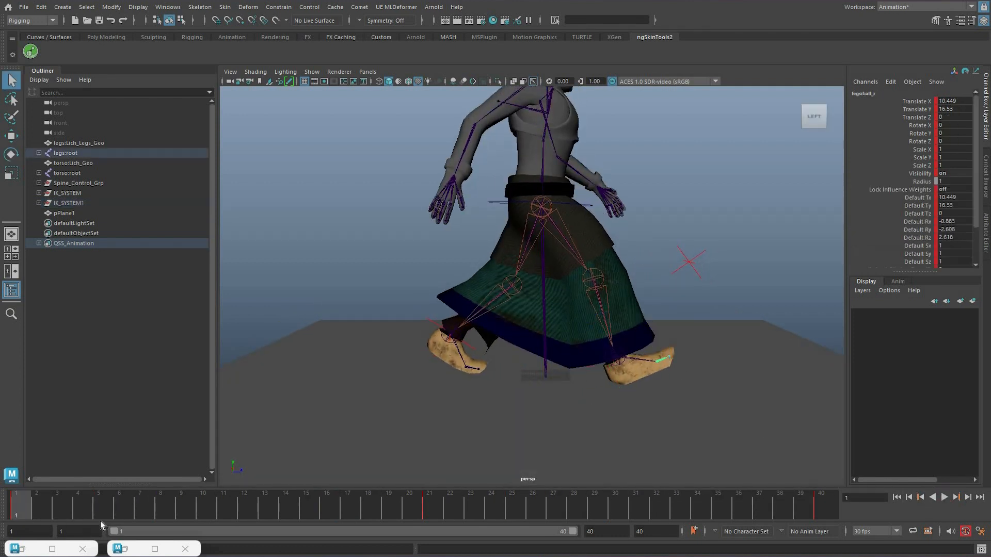
key(alt+v)
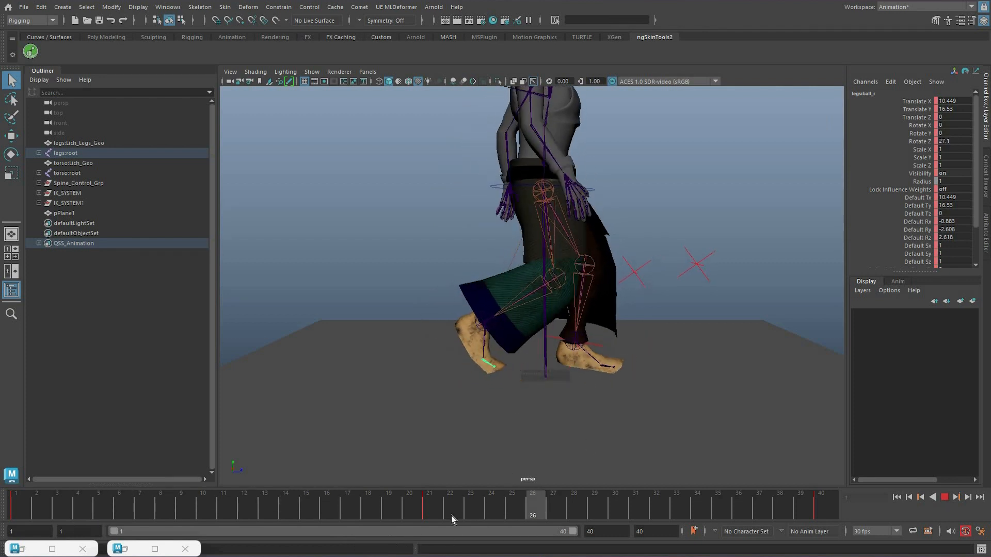
key(alt+v)
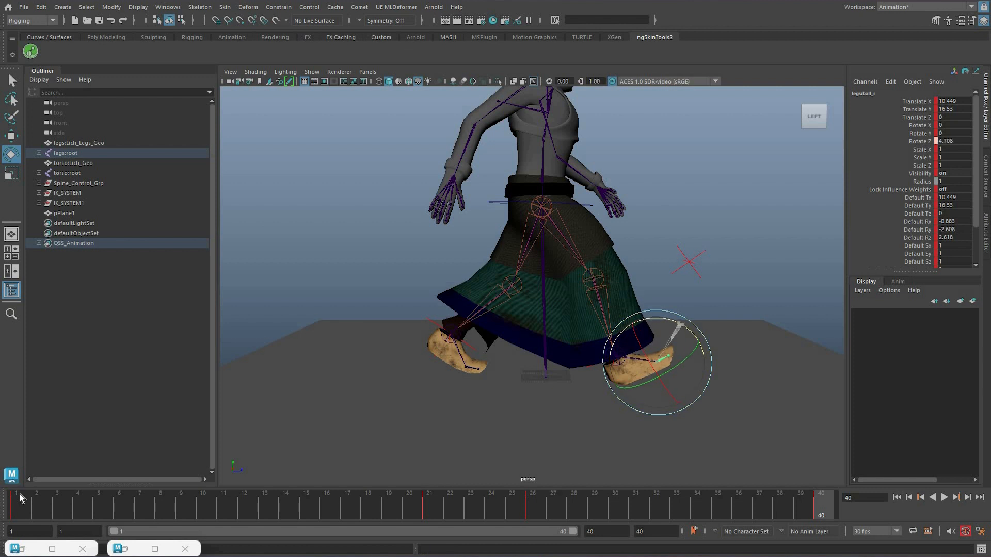
Bend the right toe joint up to about 21.6 in Z at frames 40 and 1, and adjust and key it at frame 5.
key(Escape)
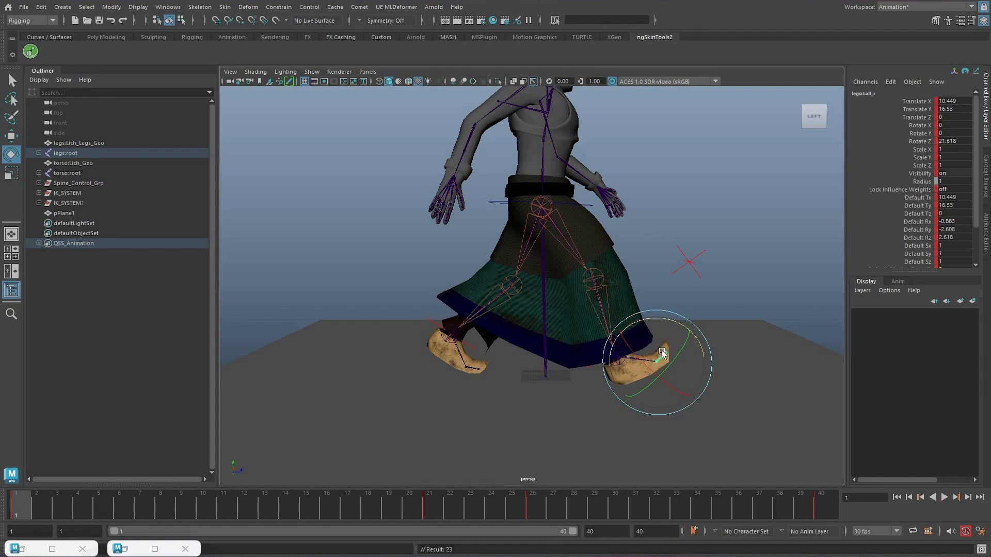
key(alt+v)
key(alt+v)
drag(660, 345, 660, 346)
key(s)
click(946, 497)
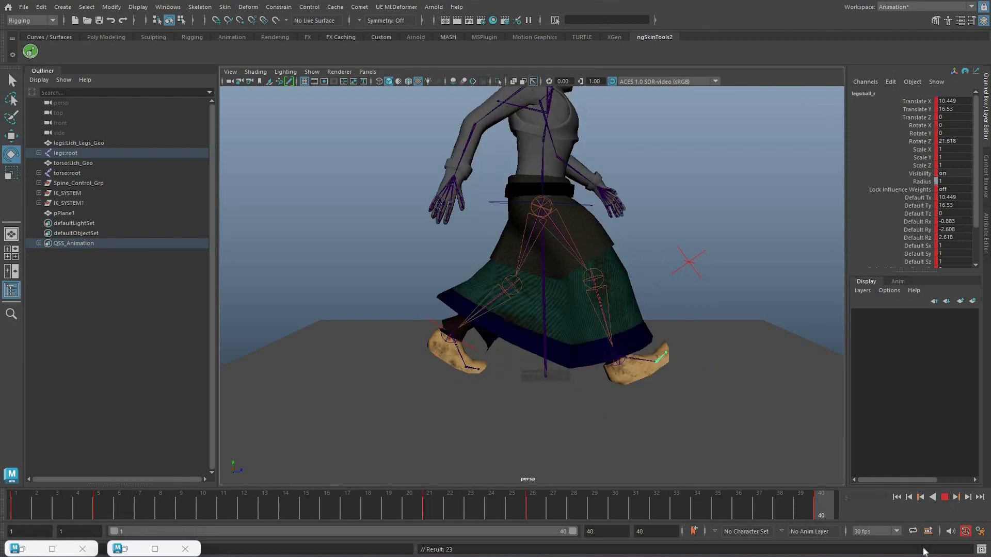
Select the pelvis joint, shift it sideways to about 5.3 in X at frame 31, and play back from the front.
key(alt+v)
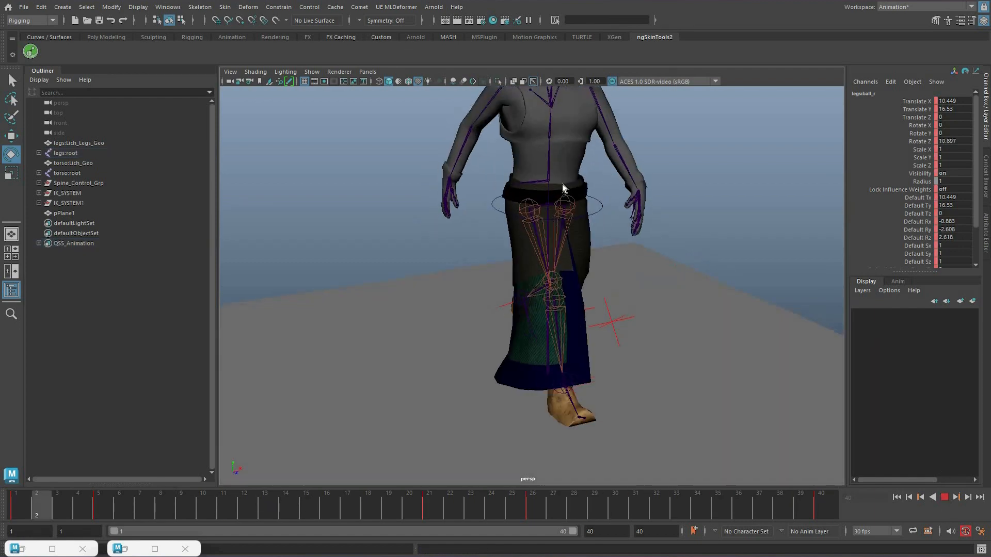
alt+drag(562, 184, 547, 179)
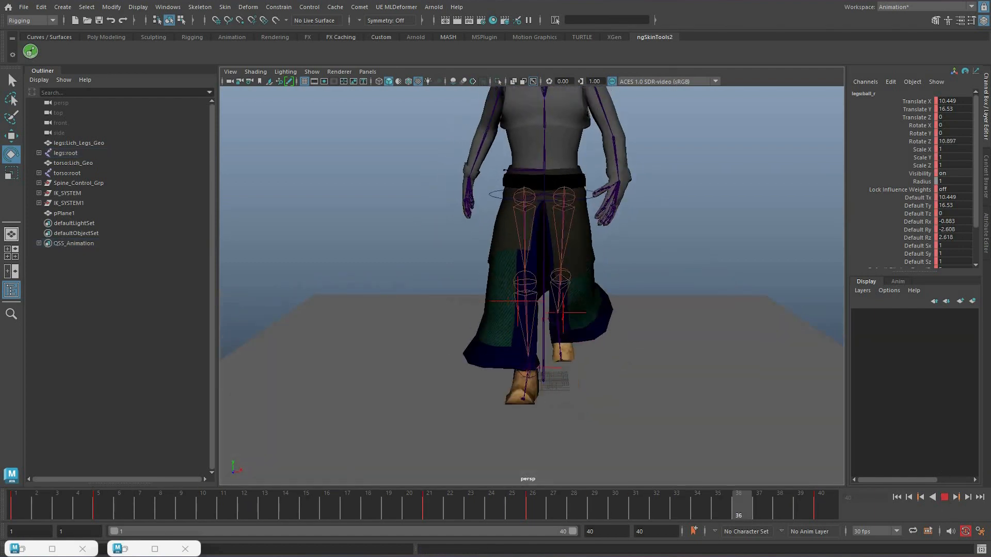
key(Escape)
key(ctrl+z)
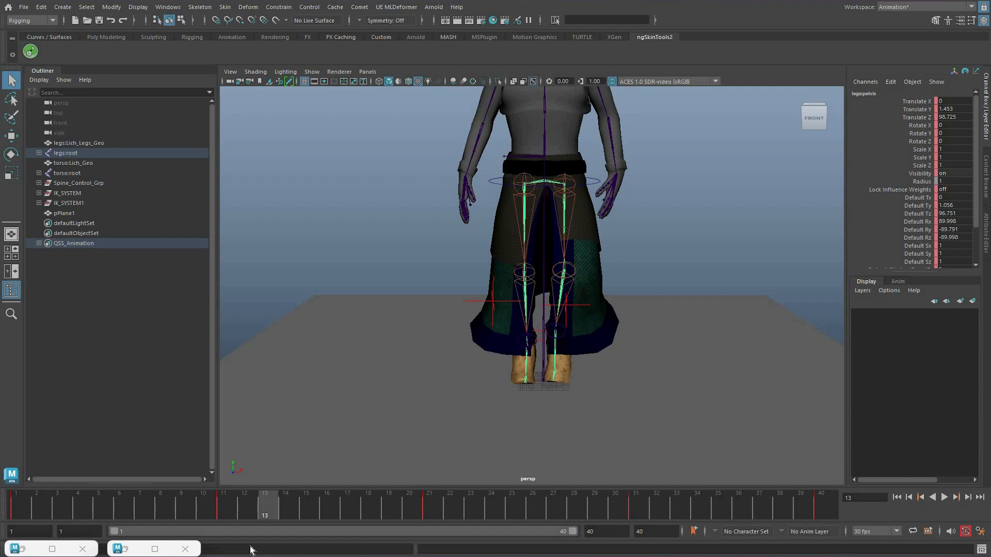
key(alt+shift+v)
key(alt+v)
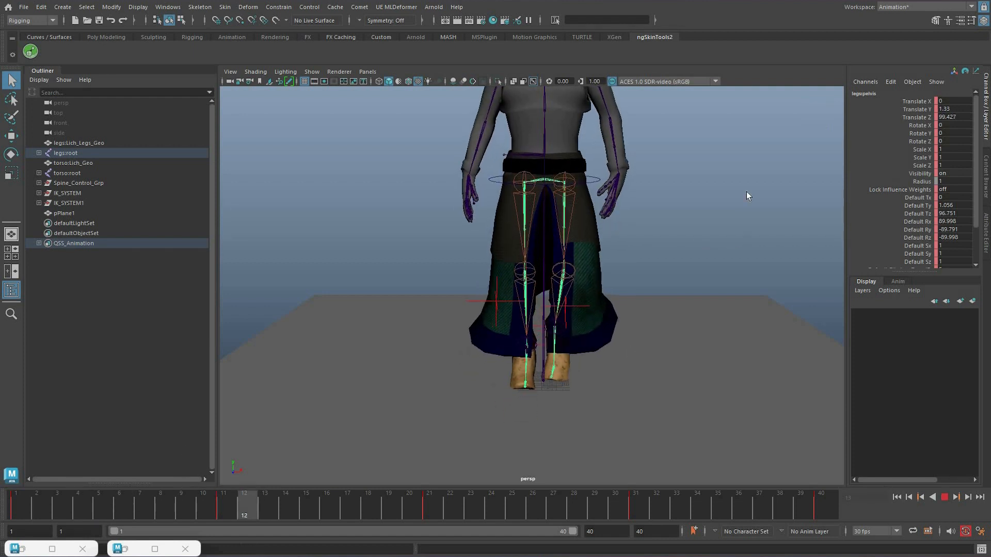
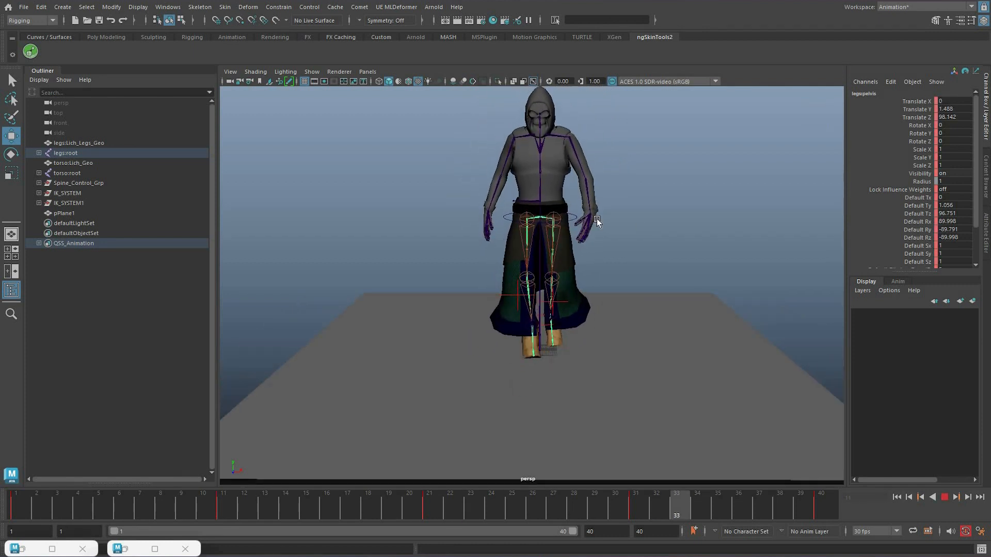
key(Escape)
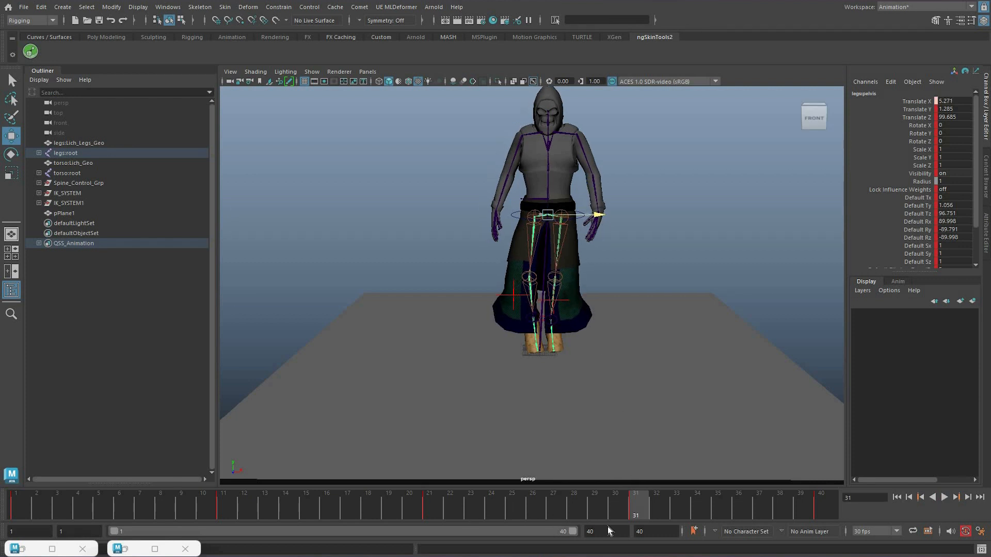
click(939, 499)
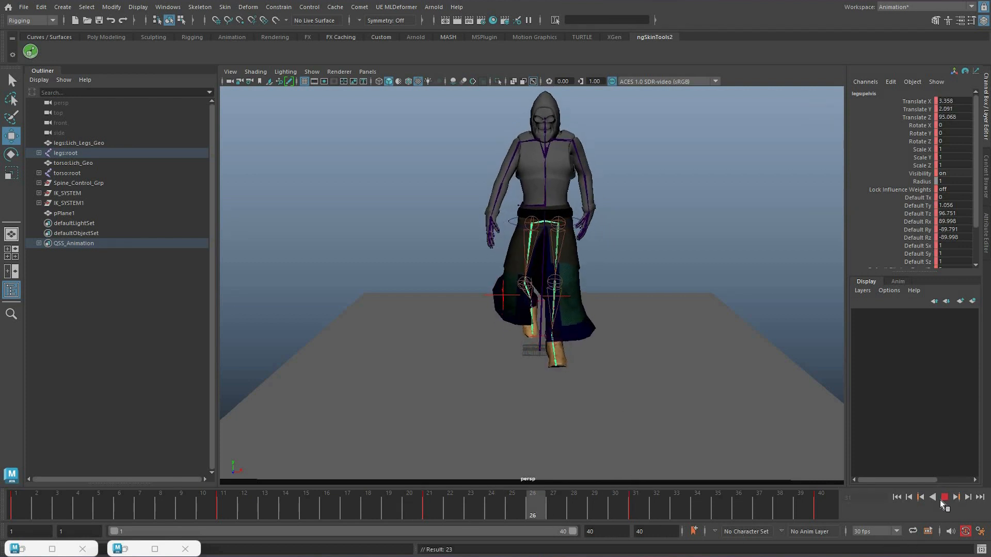
Shift the pelvis joint to the opposite side in negative X at frame 11 and play back the hip sway.
click(943, 497)
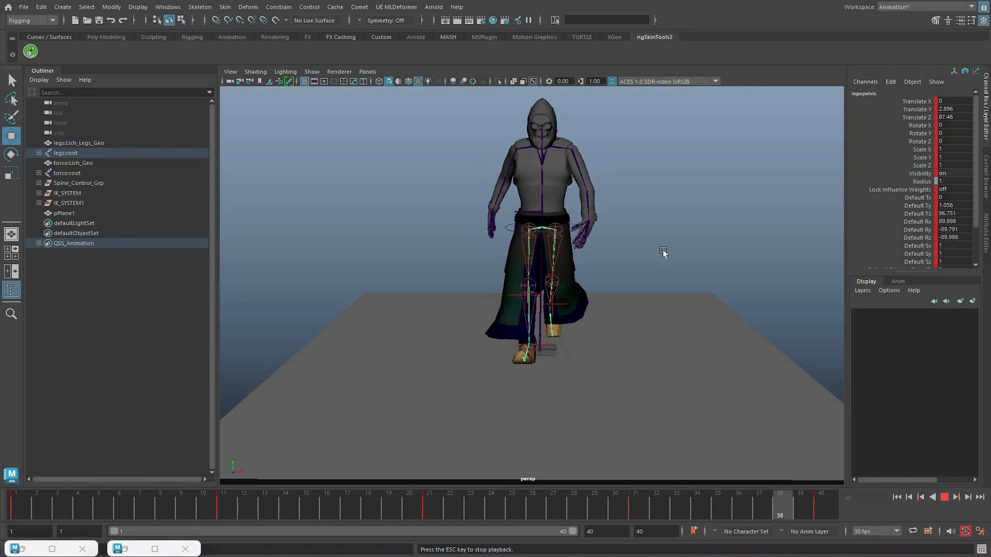
key(Escape)
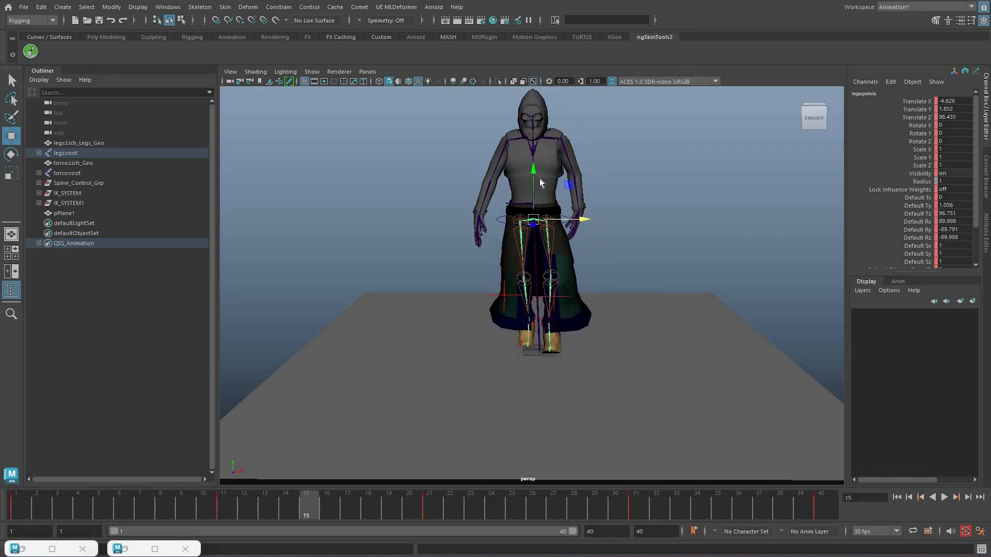
Select the spine_02 joint, adjust and key its rotation at frame 11, and play back the upper-body sway.
key(ctrl+z)
key(ctrl+z)
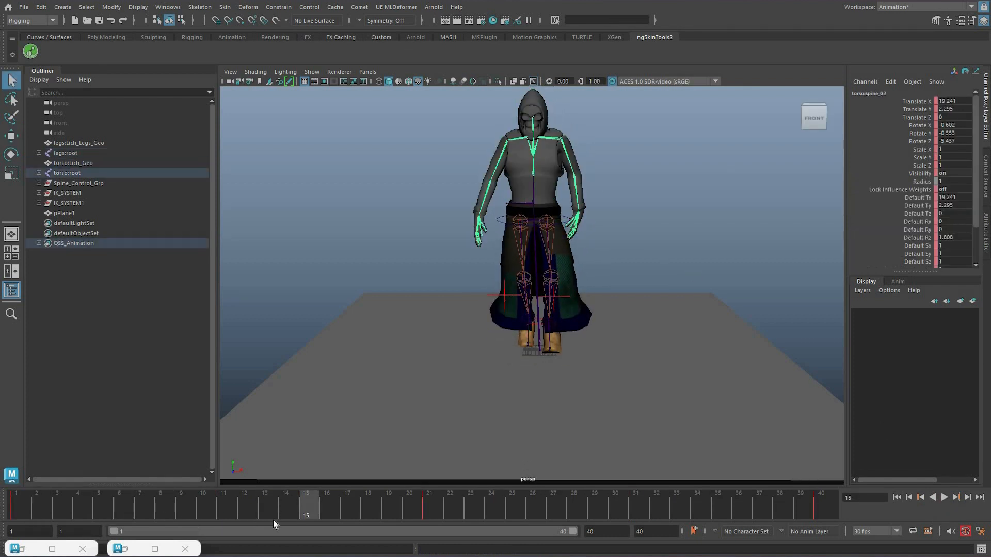
drag(306, 517, 119, 493)
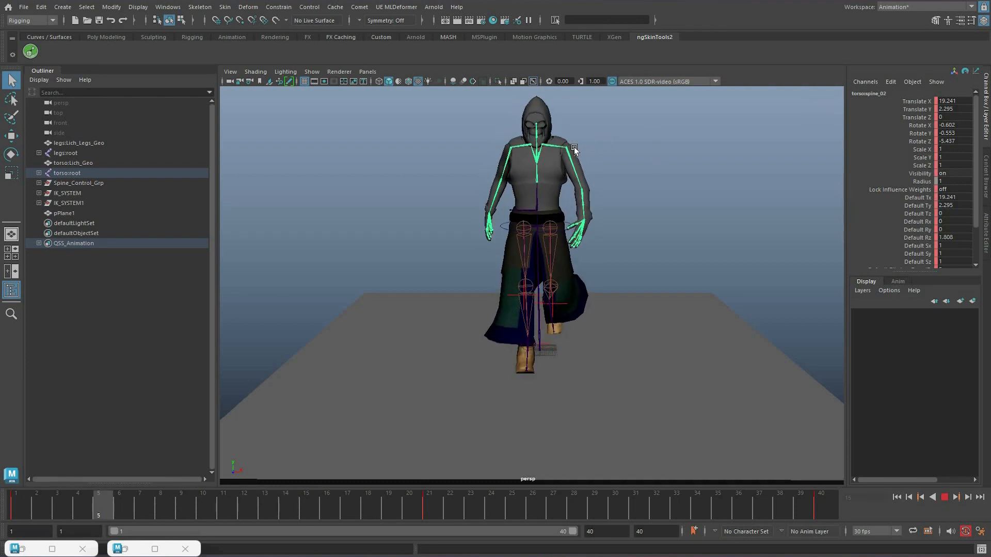
key(Escape)
key(e)
key(s)
key(alt+v)
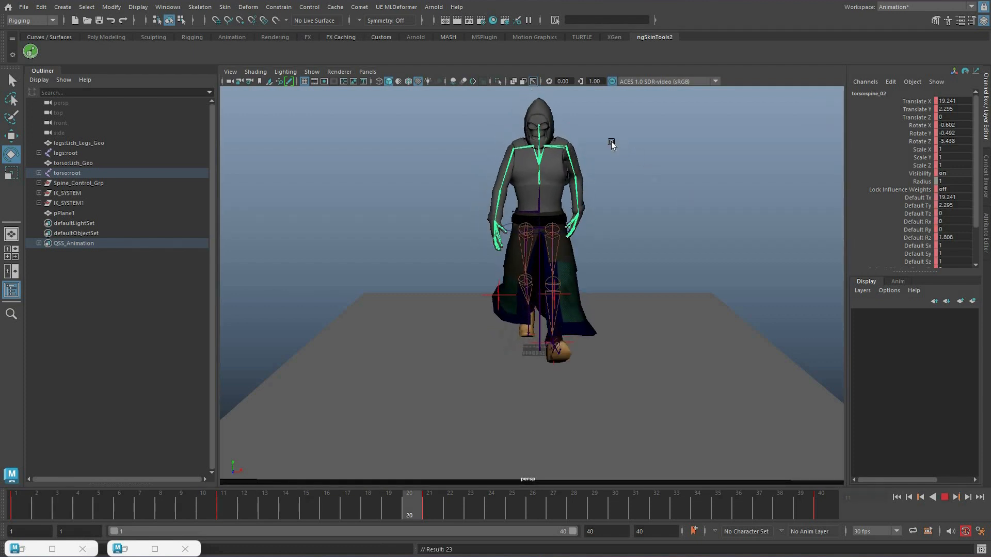
Rotate the spine_02 joint to about -4.2 in Y at frame 31, key it, and play back from the front and side.
drag(637, 507, 595, 507)
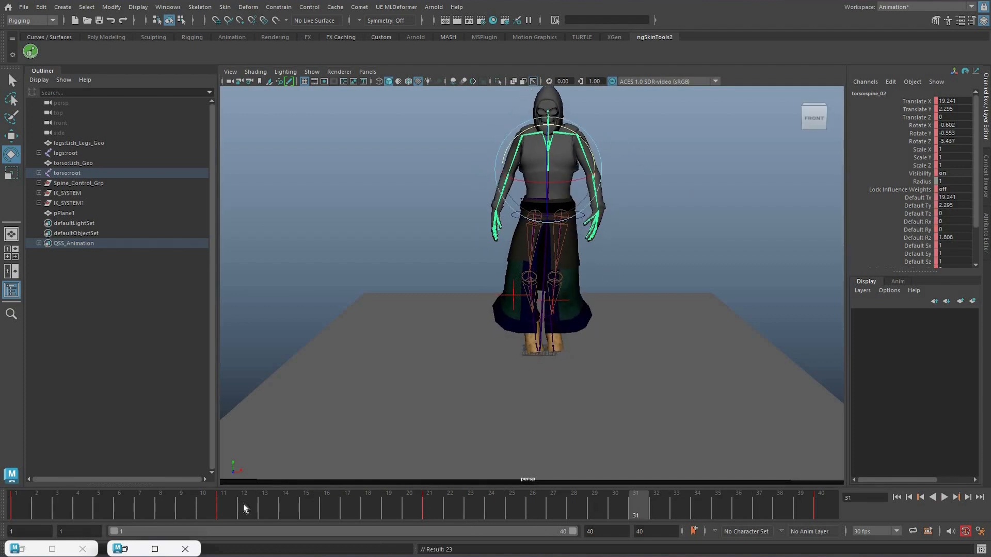
middle_drag(851, 449, 940, 509)
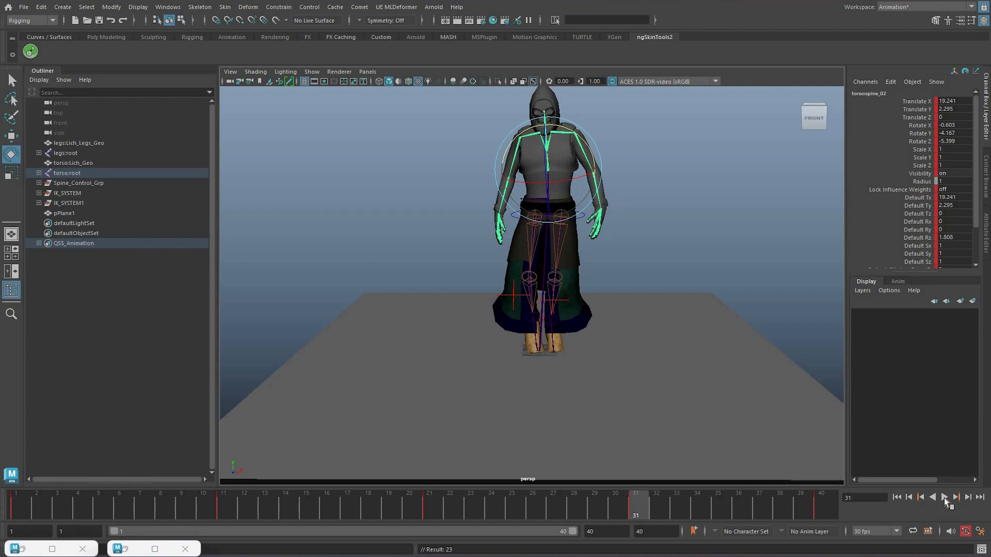
click(943, 497)
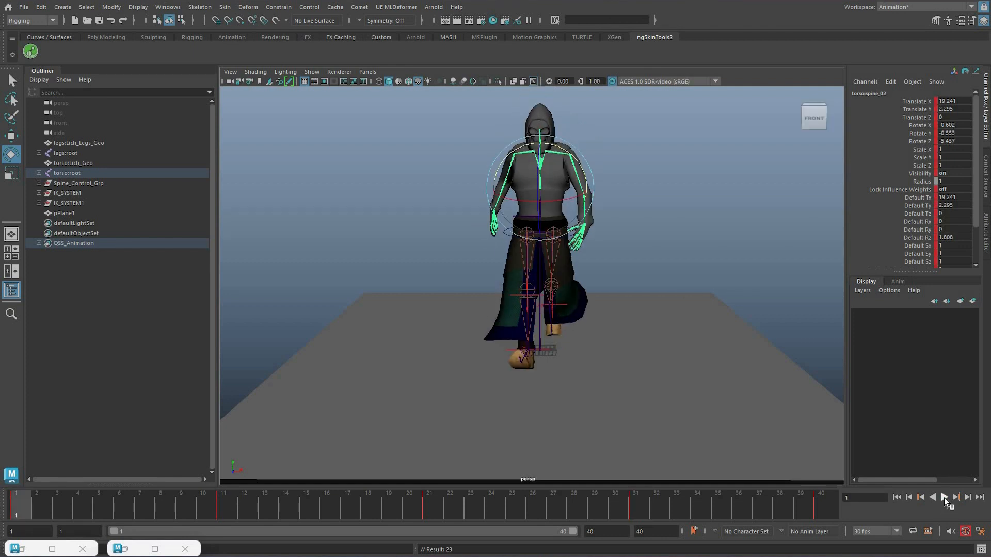
click(943, 497)
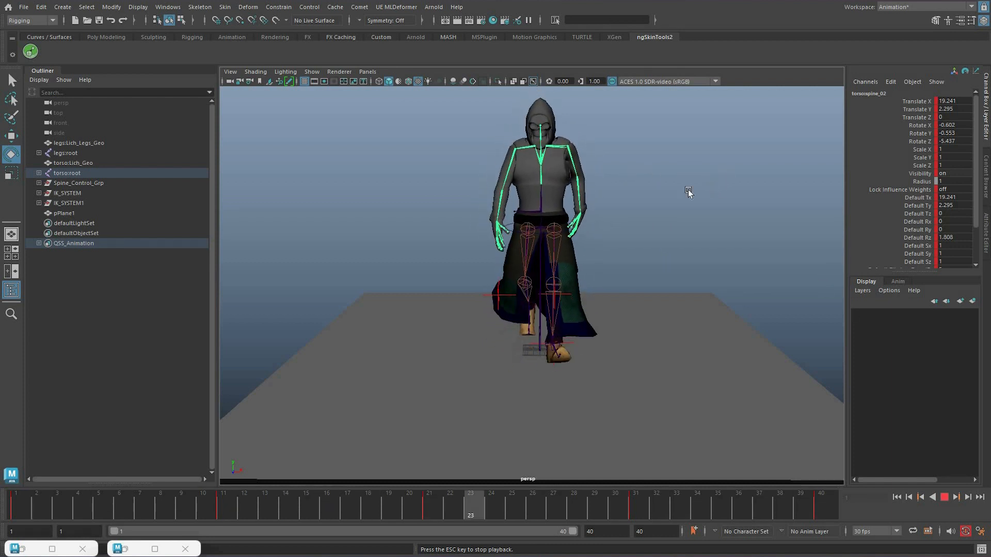
alt+drag(670, 289, 583, 335)
drag(25, 500, 187, 534)
alt+drag(248, 464, 490, 551)
key(alt+v)
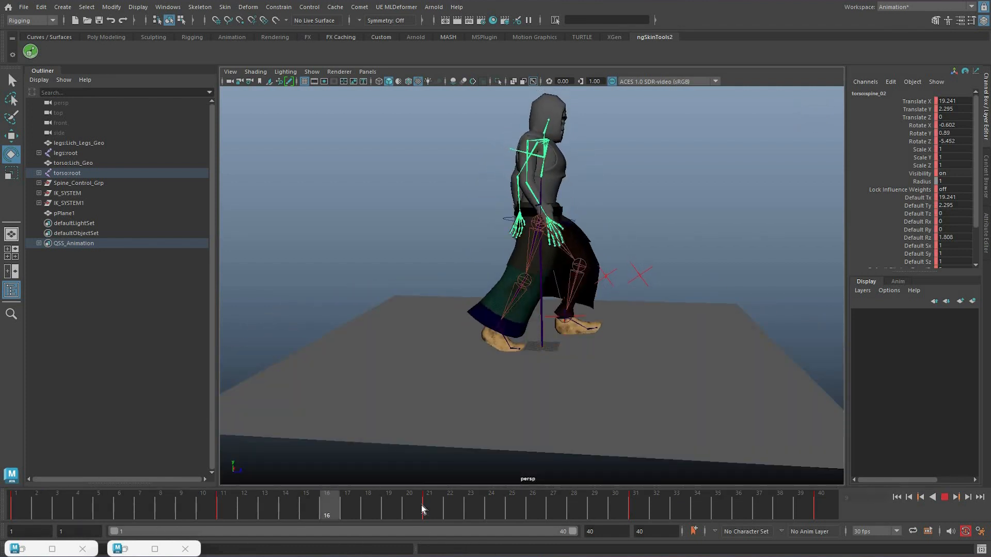
key(alt+v)
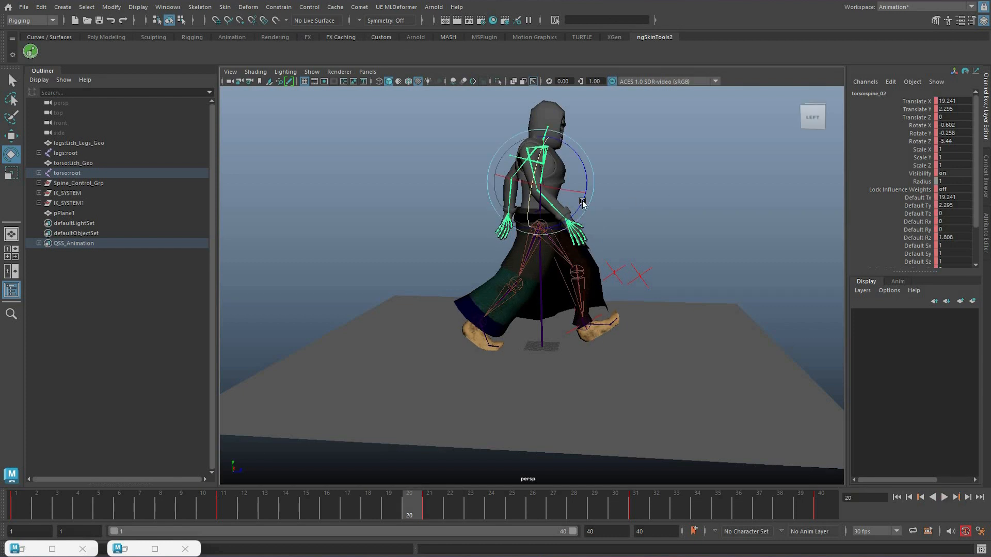
Inspect the right arm joints at frame 21, select the right clavicle joint, and key it at frame 1.
key(alt+period)
click(477, 143)
alt+drag(487, 132, 504, 193)
scroll(497, 114, up, 4)
key(q)
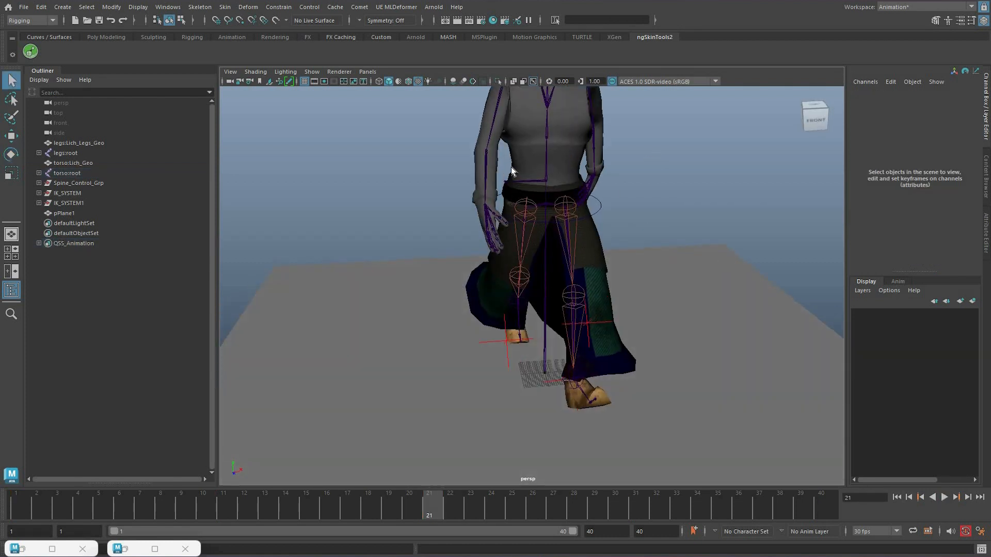
click(510, 166)
click(479, 460)
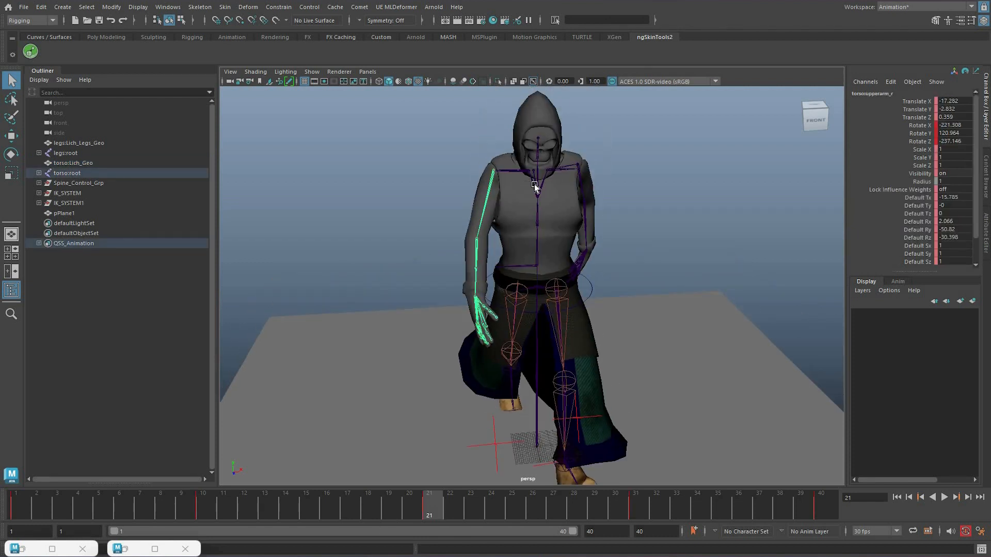
middle_drag(0, 446, 18, 435)
key(s)
key(alt+v)
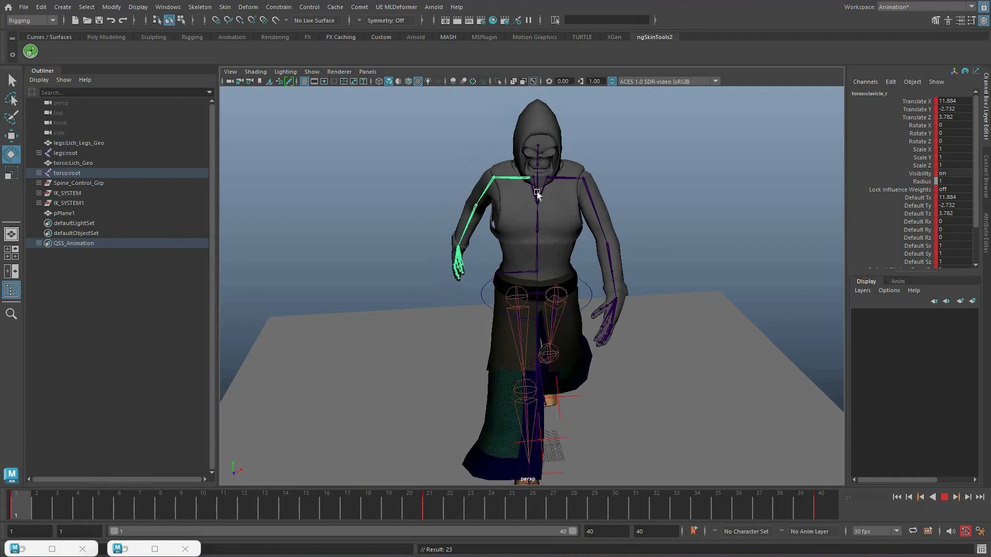
Rotate the right clavicle to about 8.6 in Z at frame 1 and about -8.6 at frame 21, and play back the shoulder motion.
drag(516, 194, 506, 194)
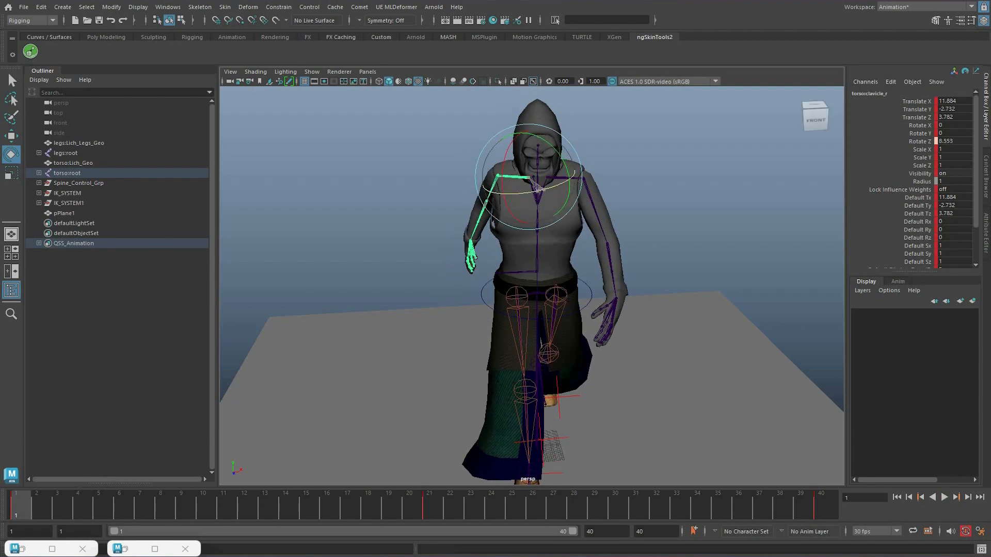
key(alt+v)
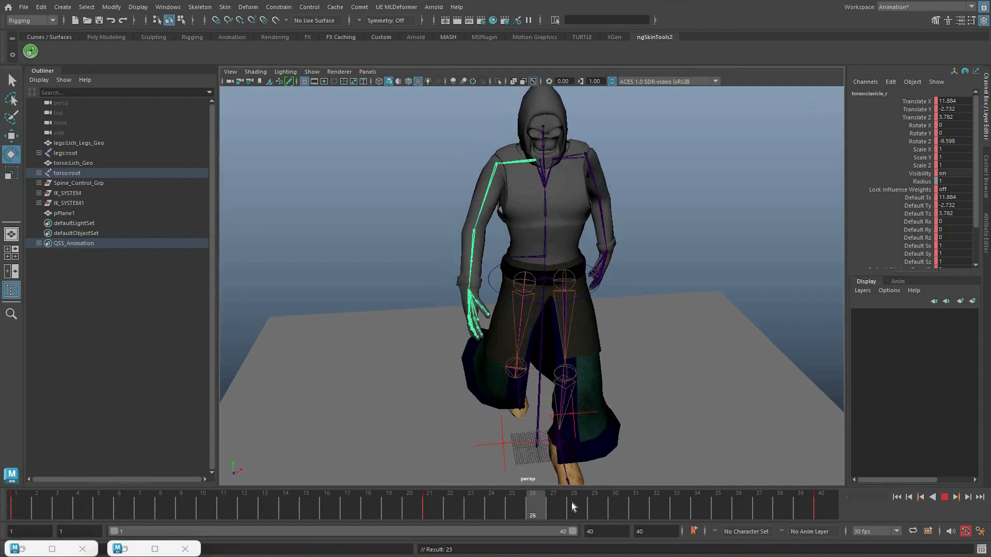
click(944, 497)
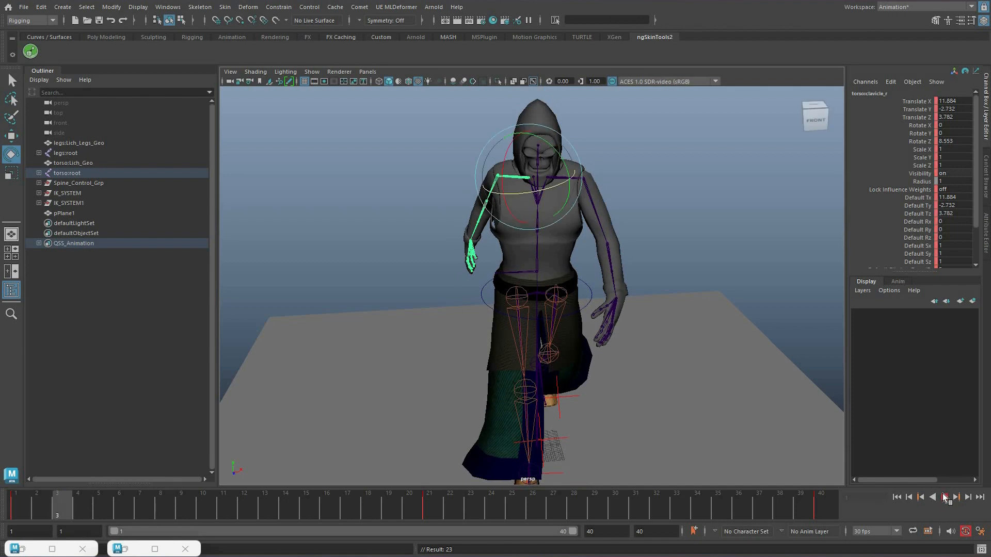
click(944, 497)
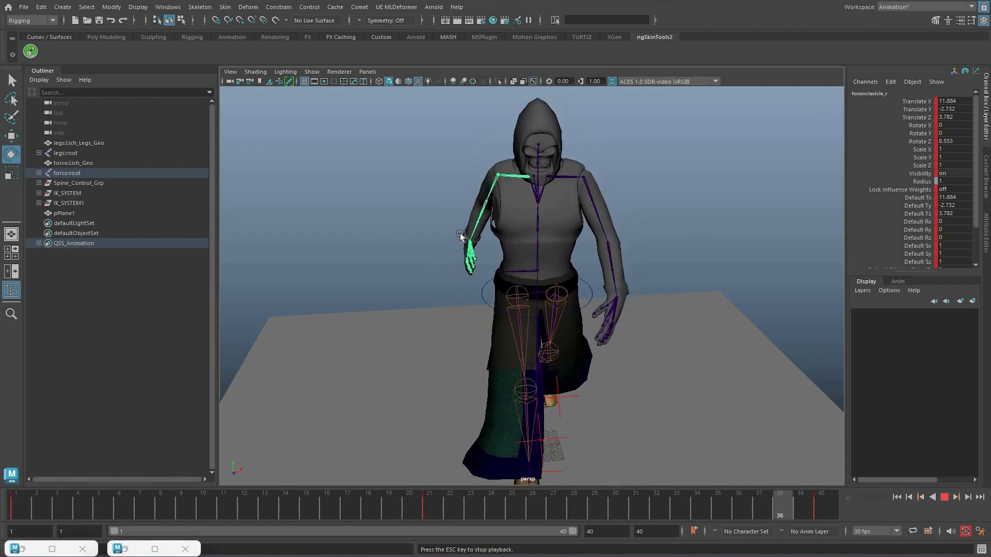
key(Escape)
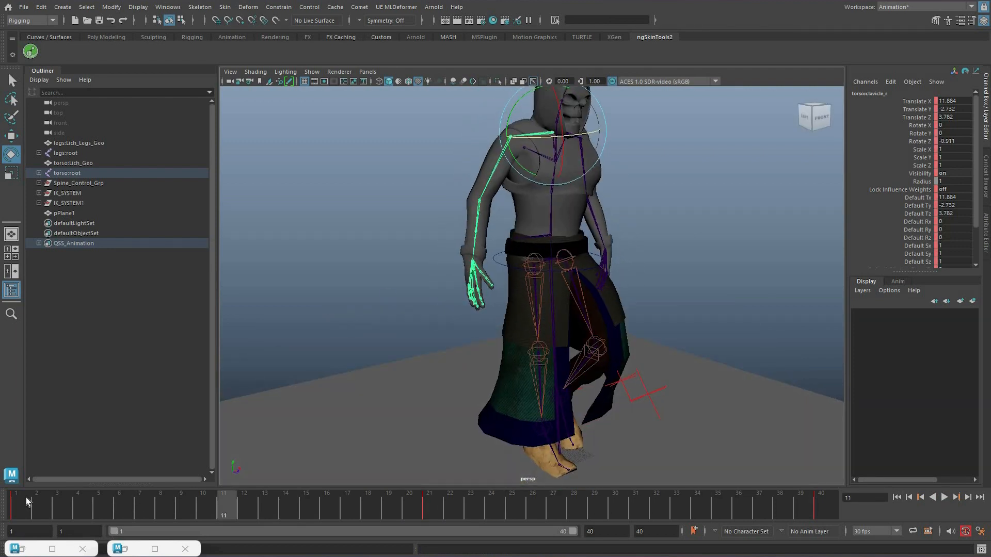
Select the right lower arm joint, rotate it to about -16.8 in Z at frame 10 from the side, and key it.
key(ctrl+z)
key(ctrl+z)
click(590, 242)
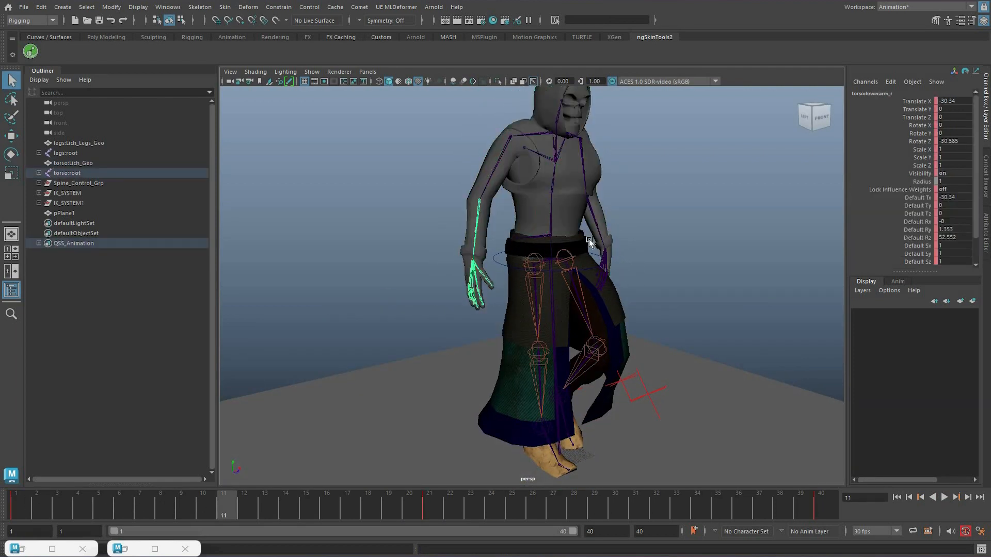
key(alt+v)
key(alt+v)
alt+drag(534, 236, 575, 227)
key(e)
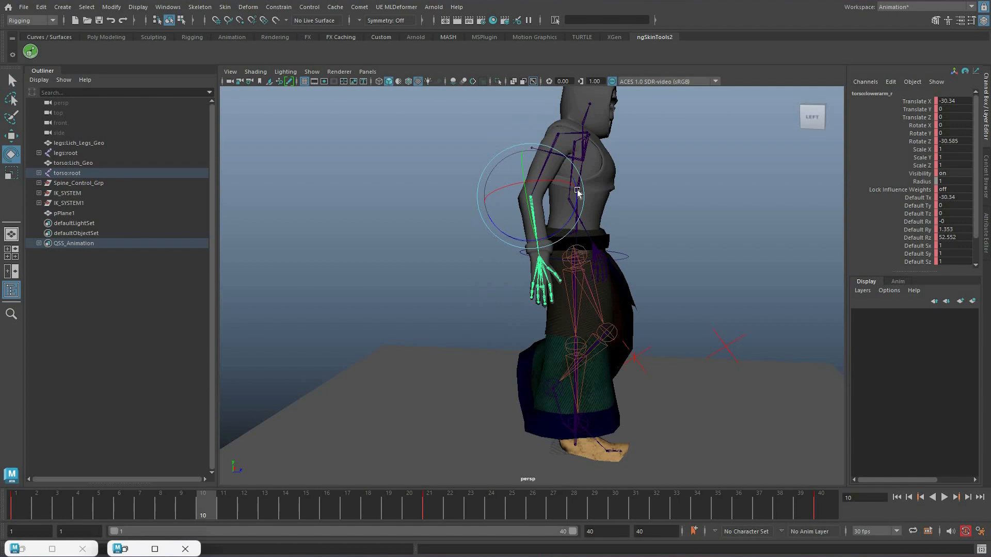
drag(569, 193, 347, 471)
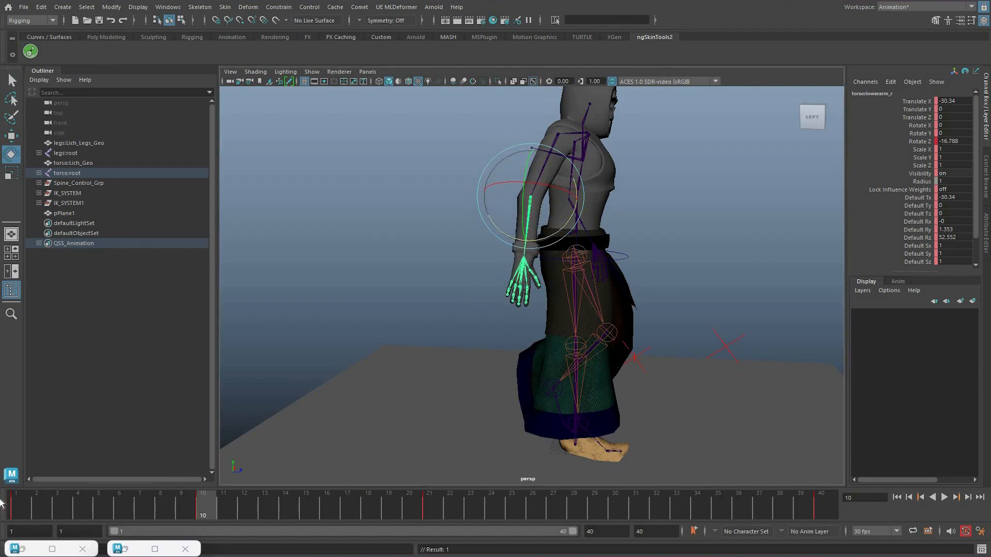
drag(532, 183, 518, 183)
key(s)
key(alt+v)
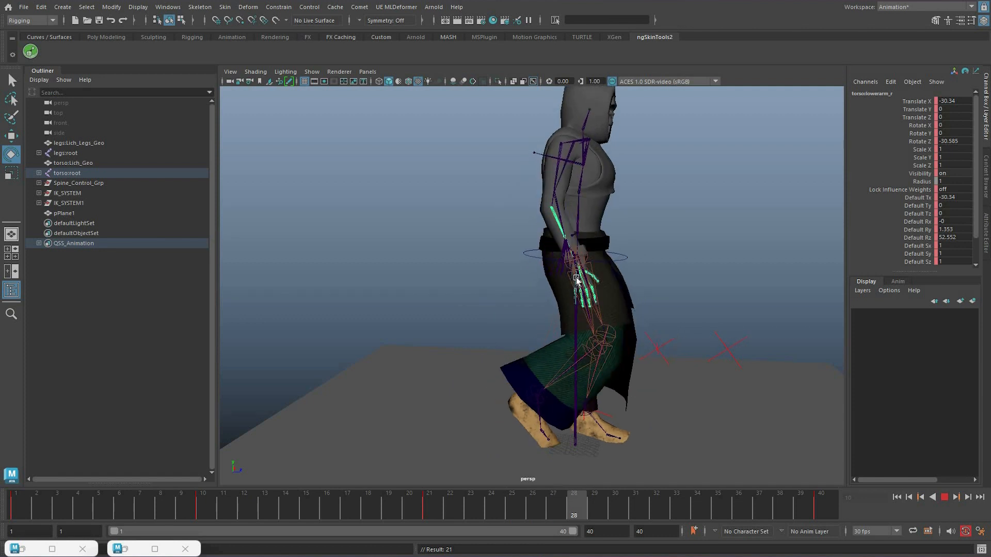
Bend the right lower arm to about -44.6 in Z at frame 29, key it, and play back the arm swing.
key(alt+v)
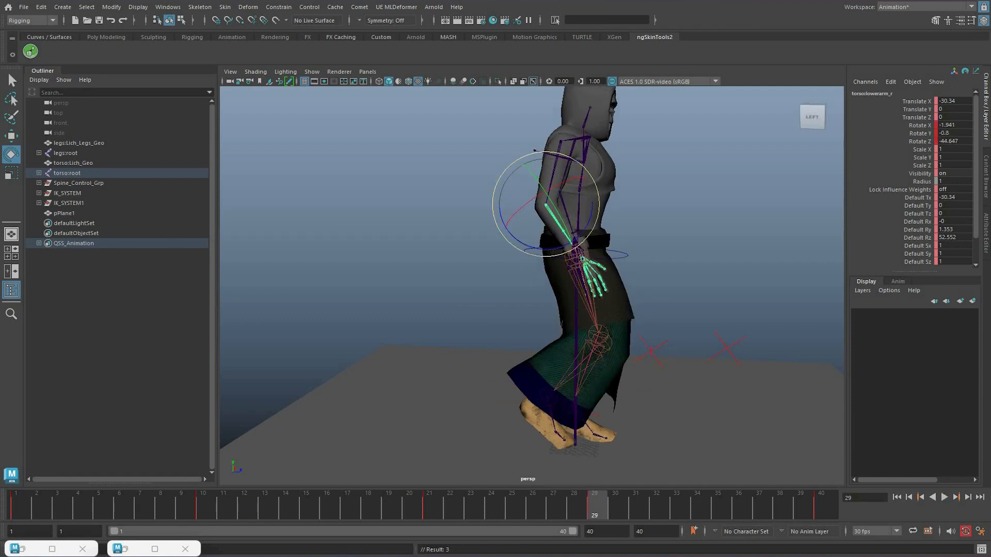
click(945, 498)
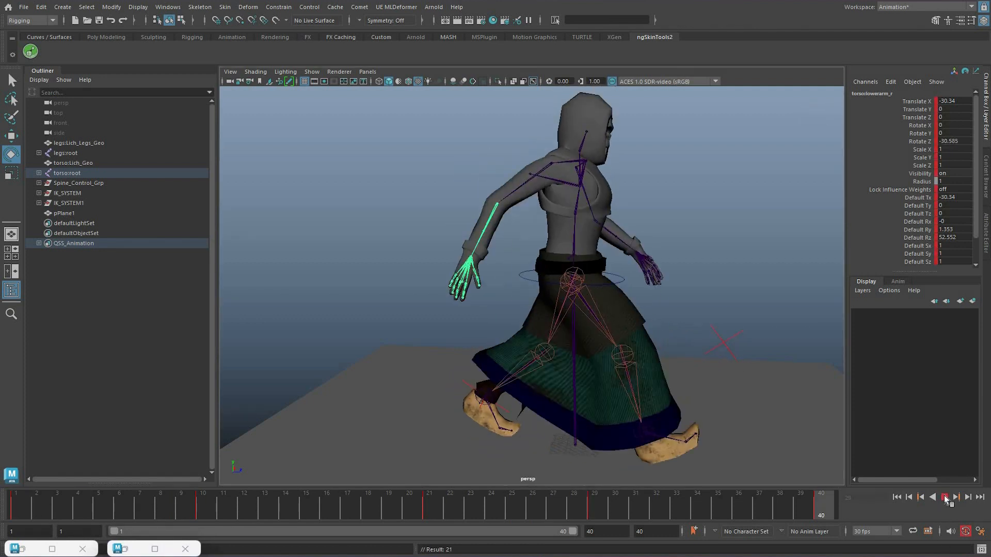
click(944, 497)
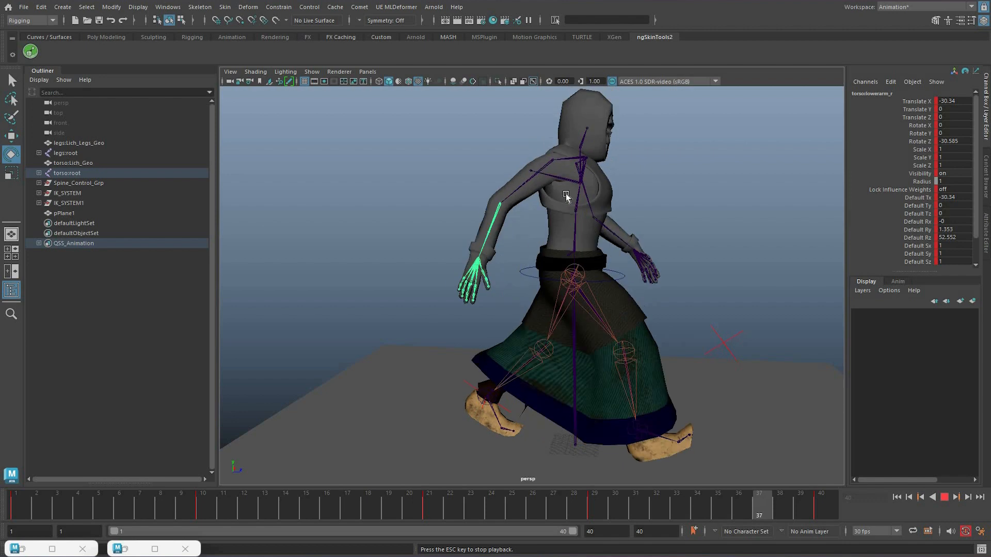
key(Escape)
Select the left upper arm joint, view its swing from the side, and undo its trial rotation at frame 11.
click(186, 454)
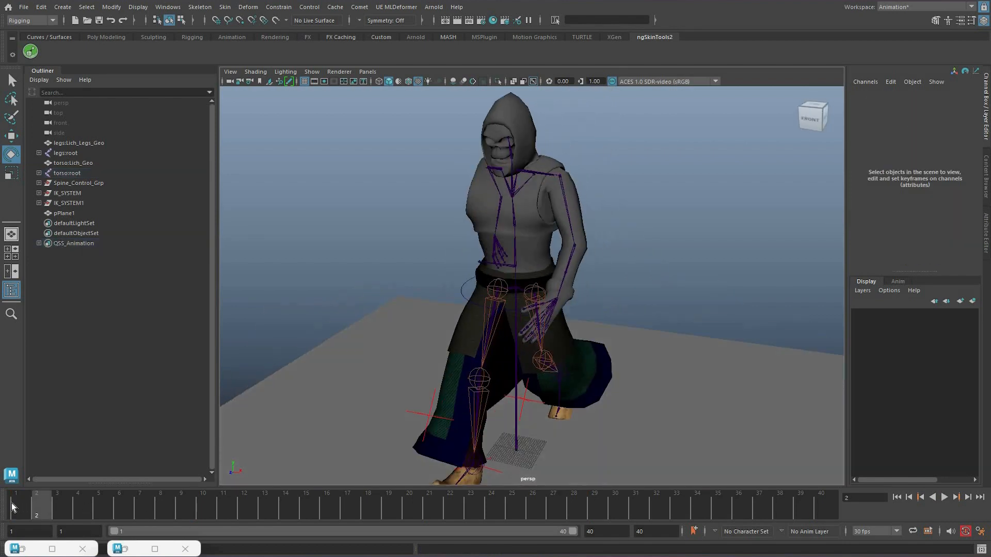
click(565, 205)
click(566, 204)
click(16, 516)
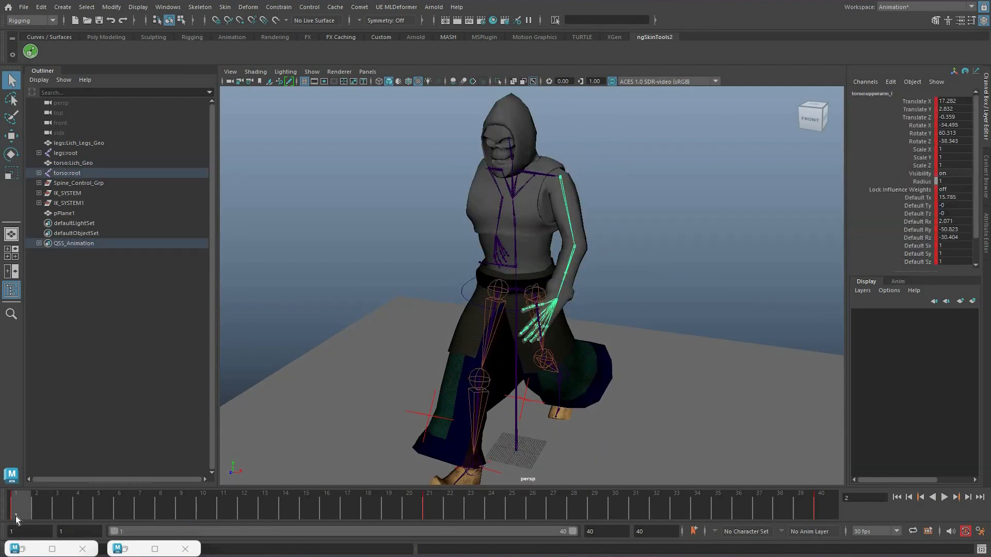
key(alt+v)
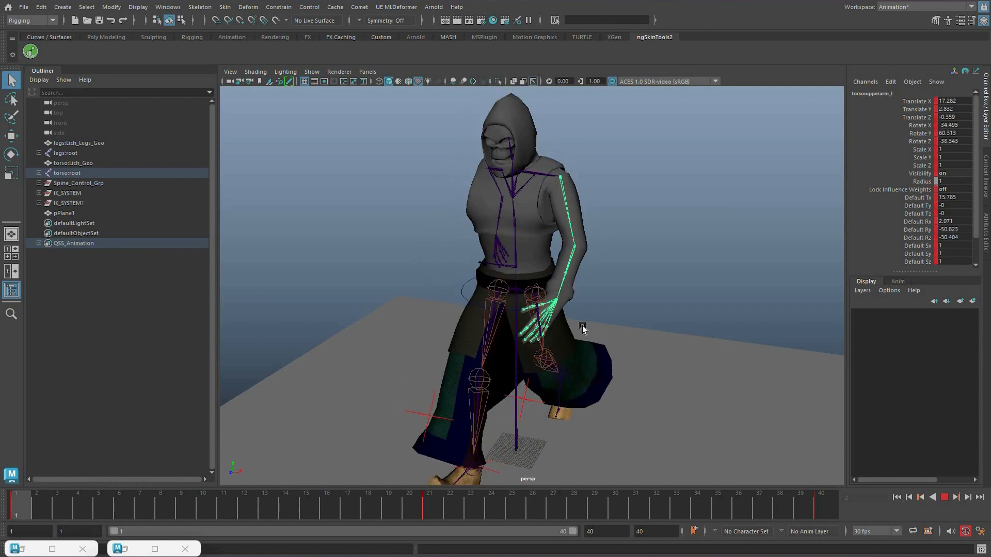
alt+drag(510, 177, 551, 201)
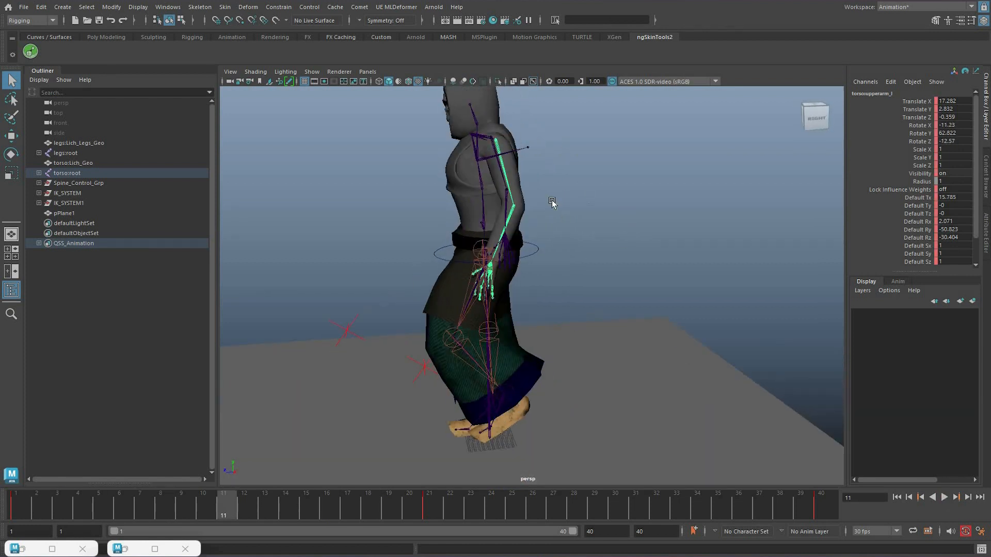
key(ctrl+z)
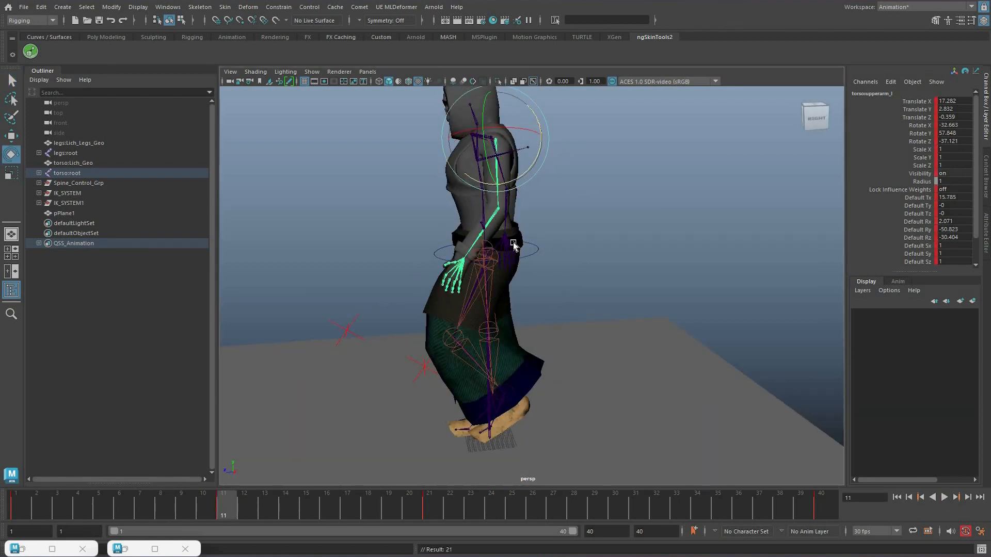
key(ctrl+z)
Move the selection down to the left lower arm joint, bend it to about -60.8 in Z at frame 11, and key it.
key(Down)
key(e)
drag(559, 207, 553, 230)
key(s)
key(alt+v)
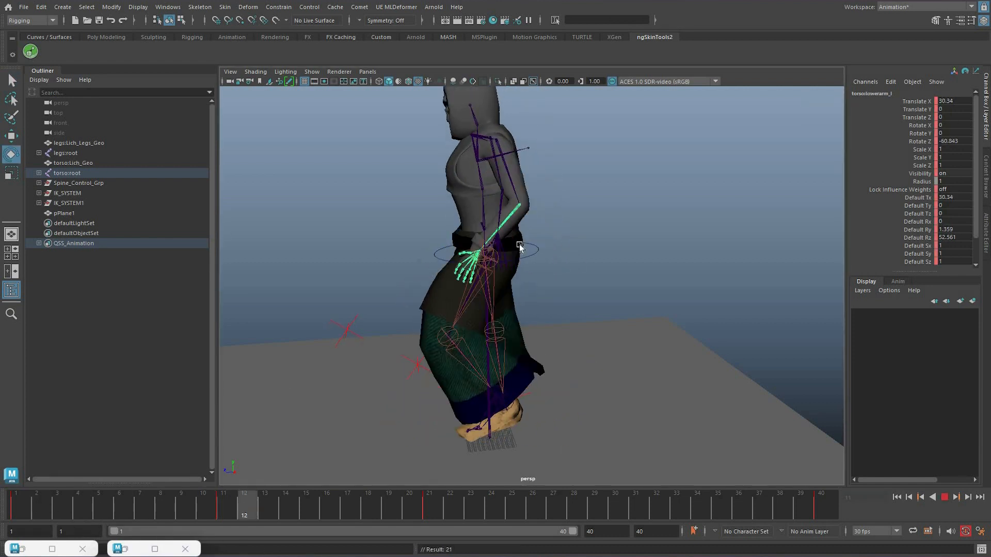
Adjust and key the left lower arm rotation at frame 30 and play back the arm swing.
key(alt+v)
drag(557, 230, 564, 213)
key(s)
click(945, 498)
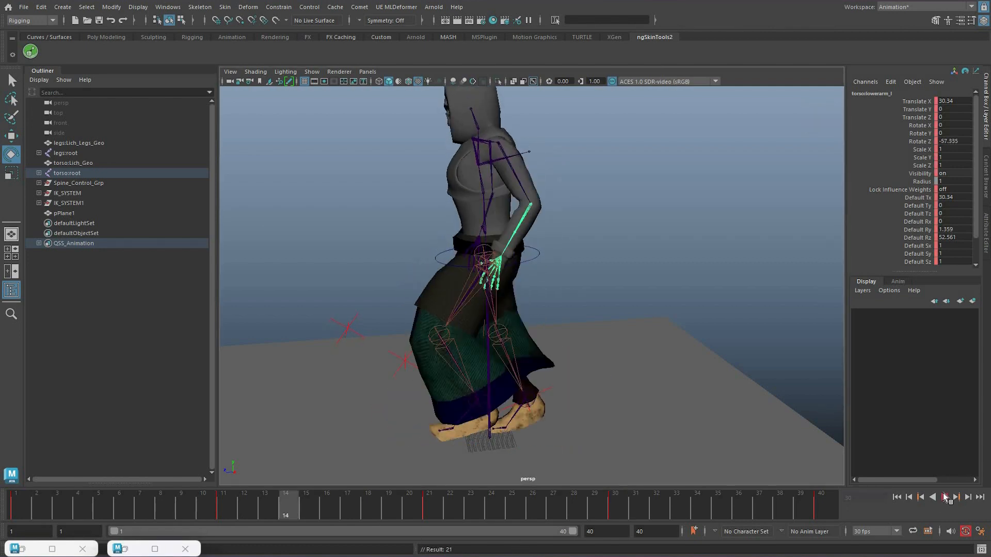
key(alt+v)
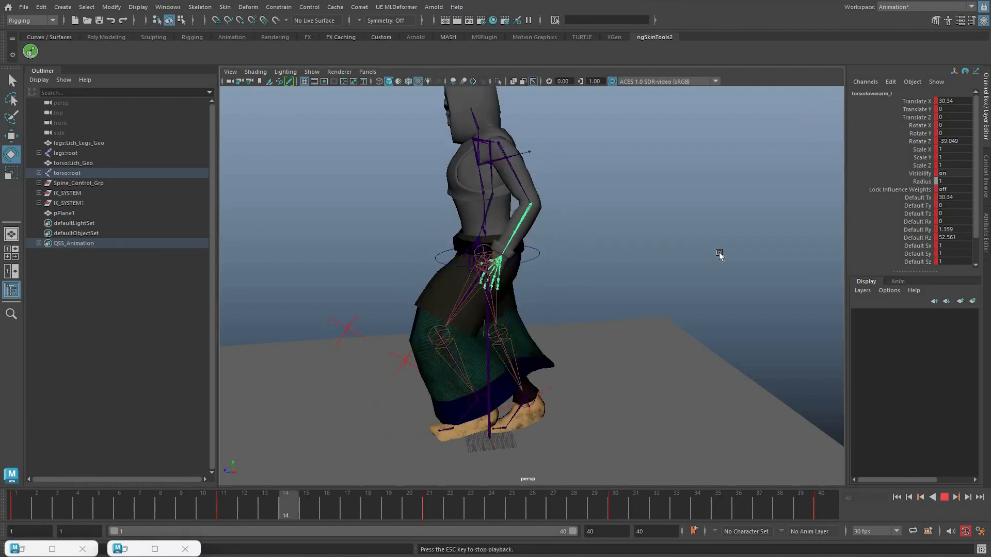
Select the left clavicle joint from the front, rotate it to about -19.9 in Z at frame 1, and key it.
alt+drag(429, 217, 558, 221)
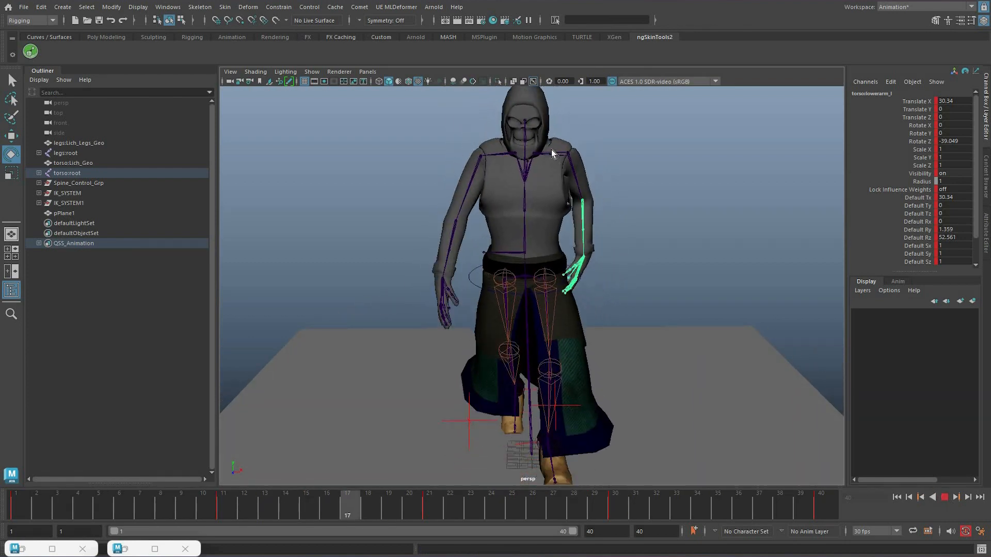
key(alt+v)
key(q)
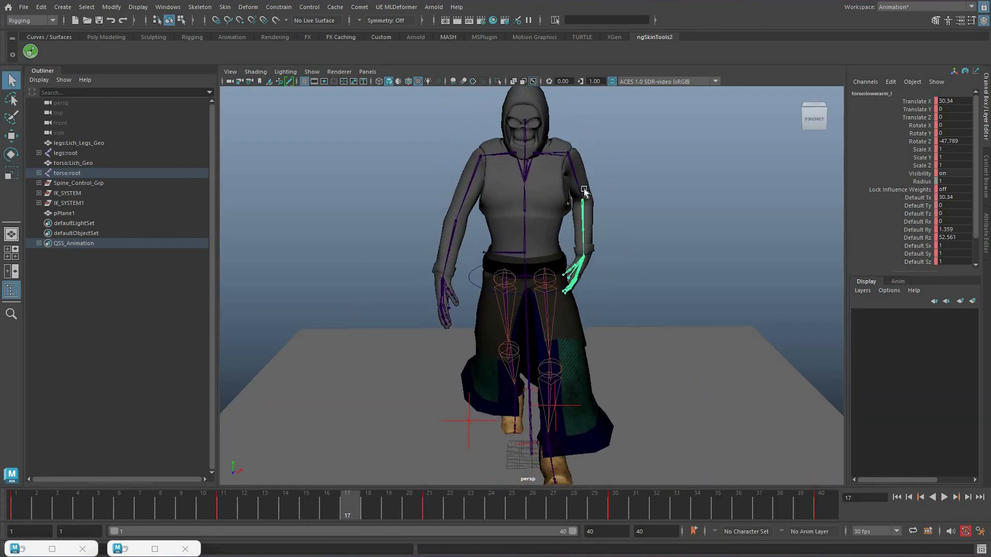
key(alt+v)
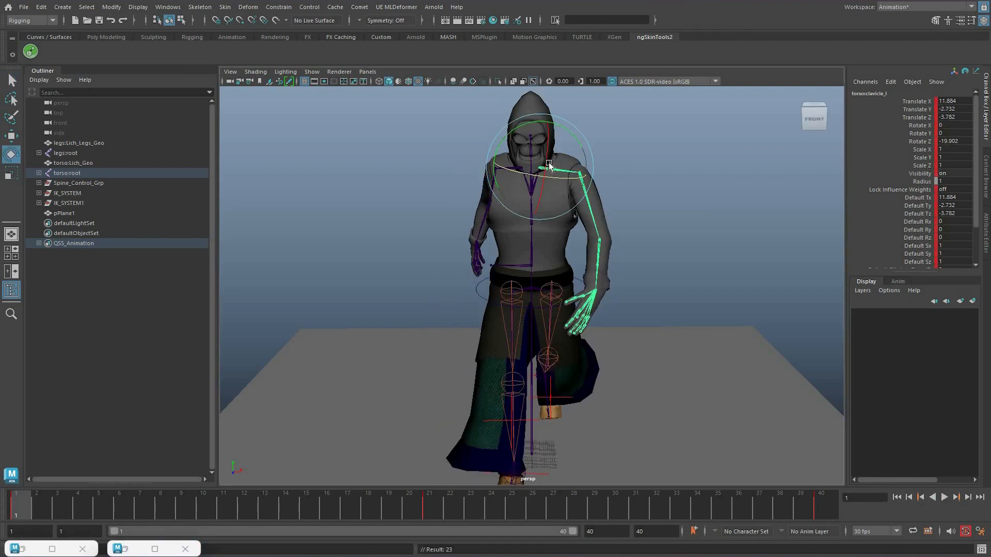
Delete the left clavicle joint's key at frame 11 and play back the shoulder motion from the front.
key(alt+v)
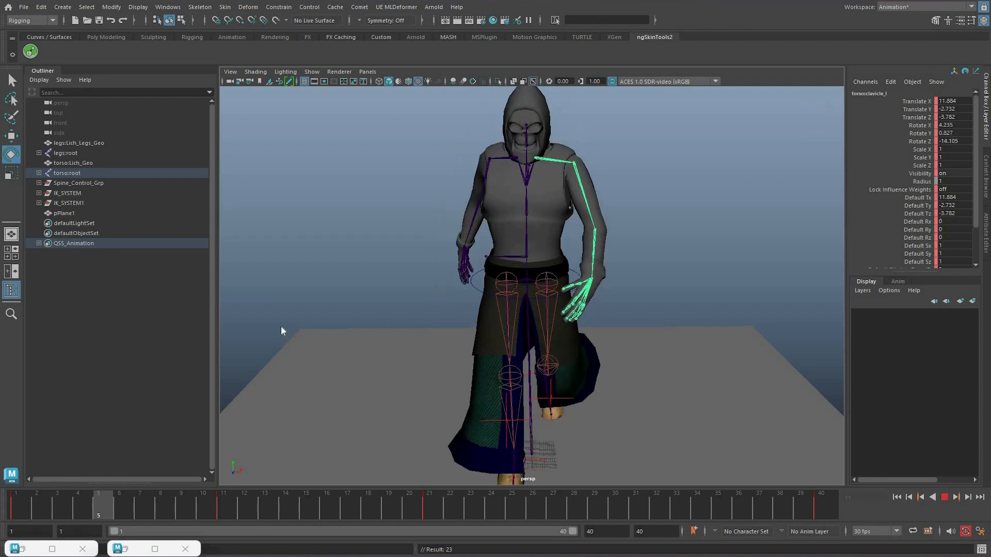
click(220, 501)
right_click(221, 500)
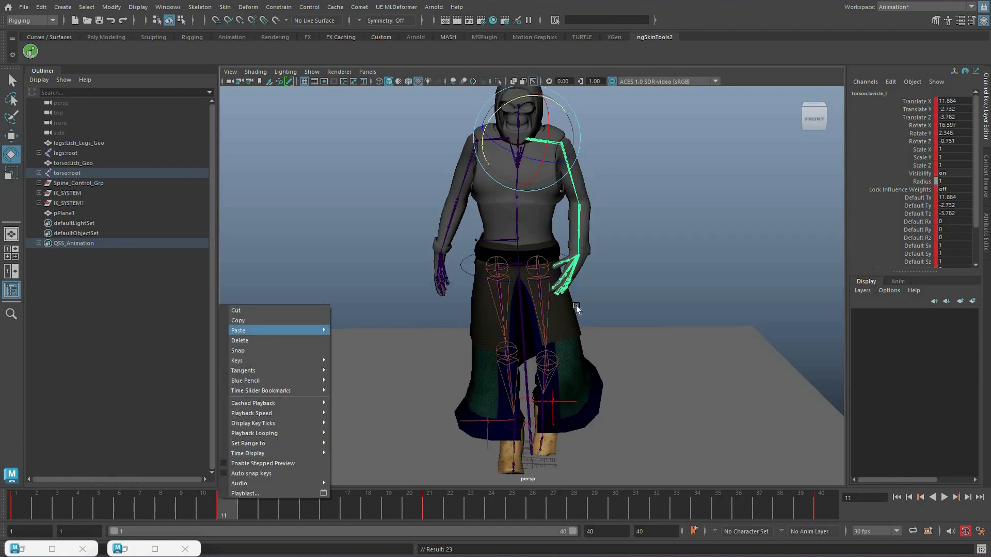
click(240, 340)
key(period)
alt+drag(543, 213, 546, 260)
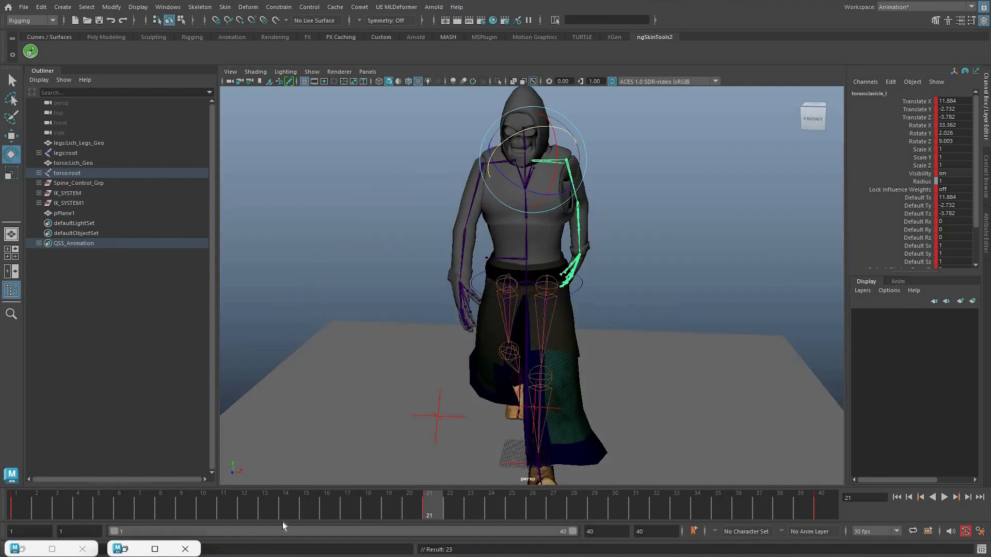
click(945, 497)
click(945, 497)
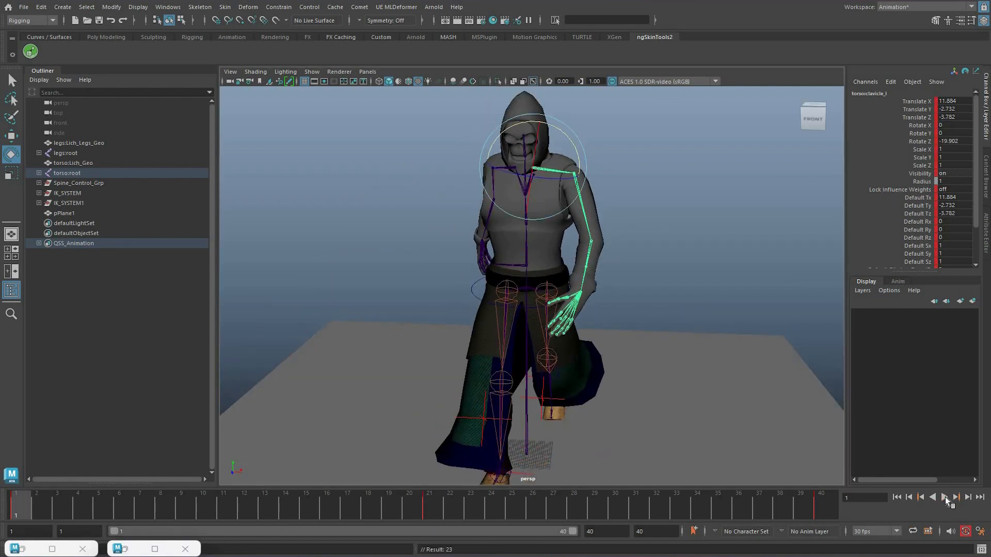
click(945, 497)
click(945, 497)
click(945, 497)
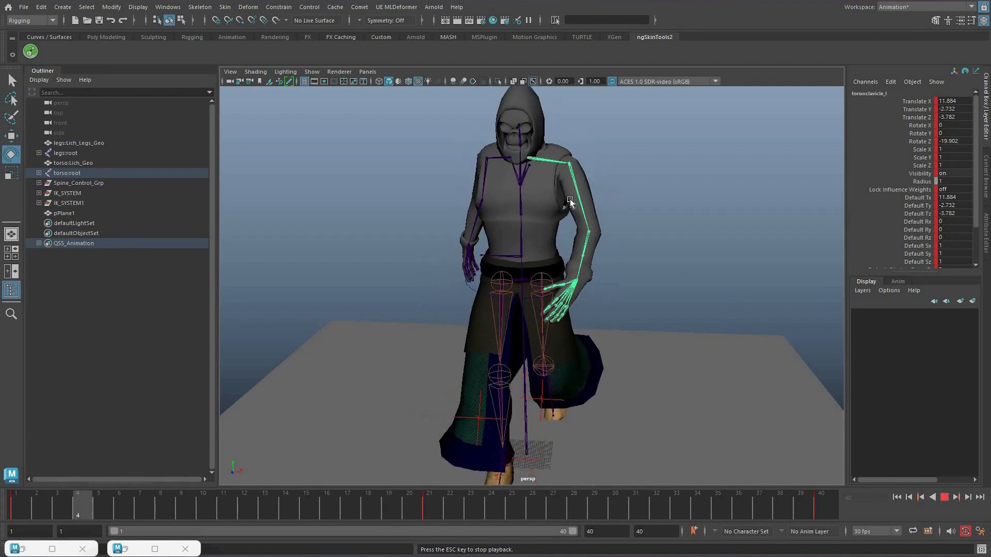
key(Escape)
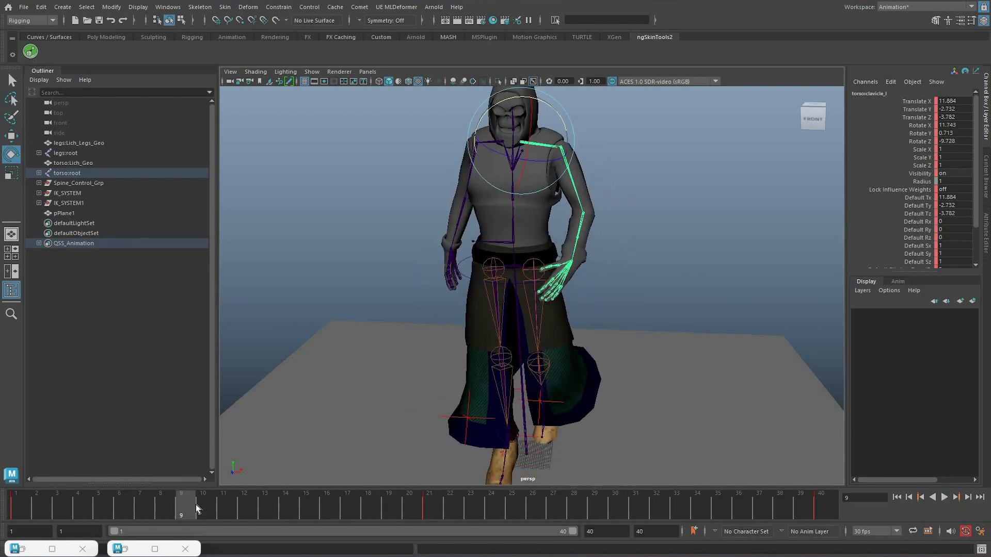
Select the left upper arm joint, rotate it to about -36.5, 67.7, -23.2 at frame 10, key it, and play back the arm swing.
click(502, 314)
key(q)
click(564, 148)
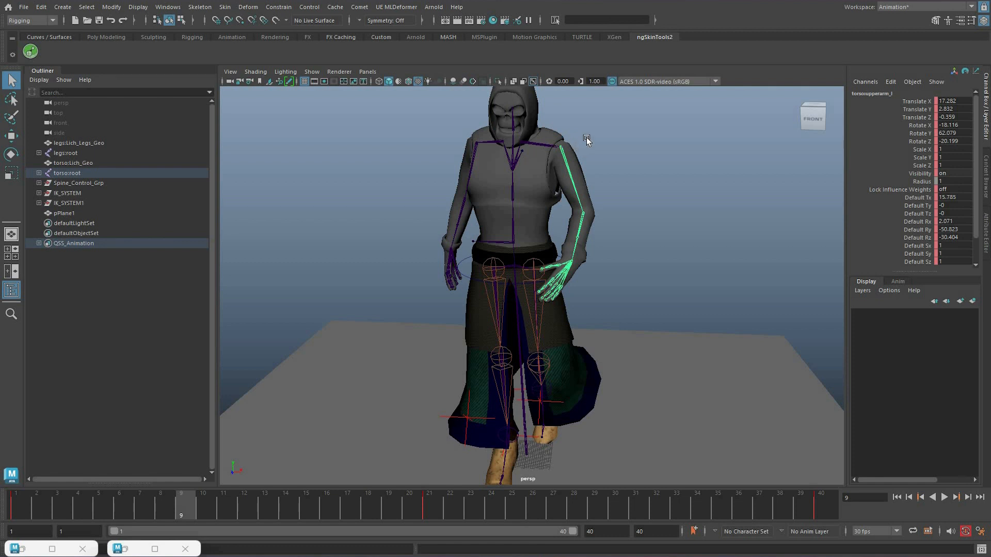
key(alt+period)
drag(593, 145, 605, 151)
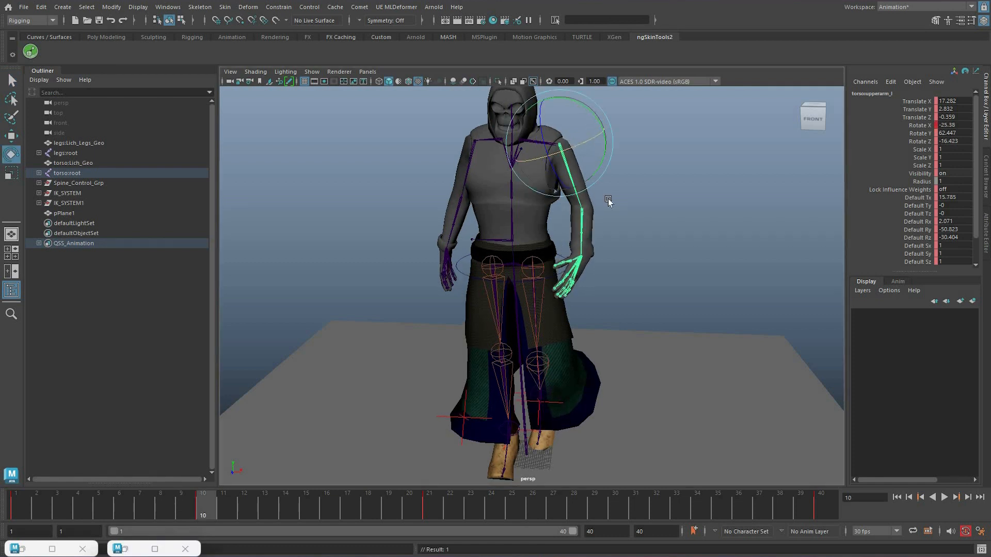
key(s)
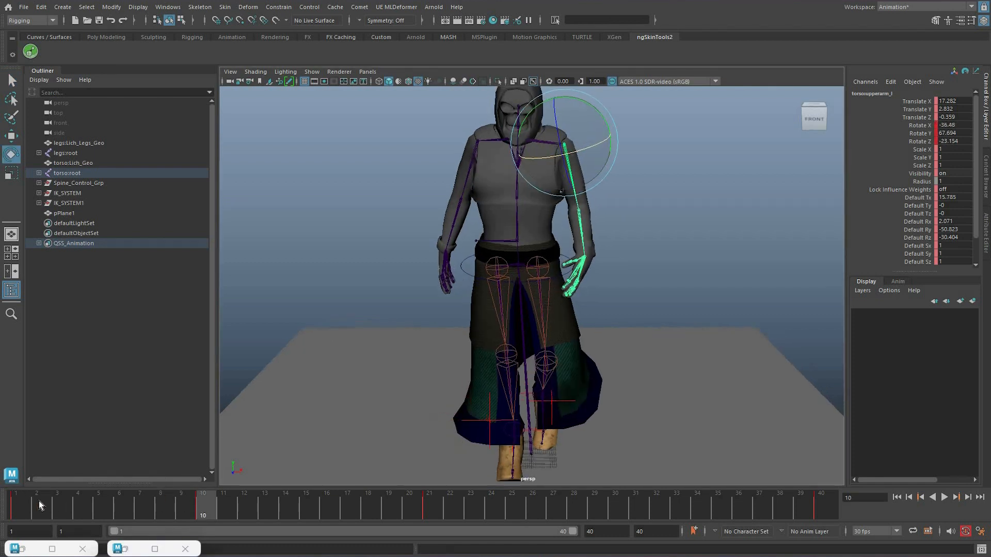
key(alt+v)
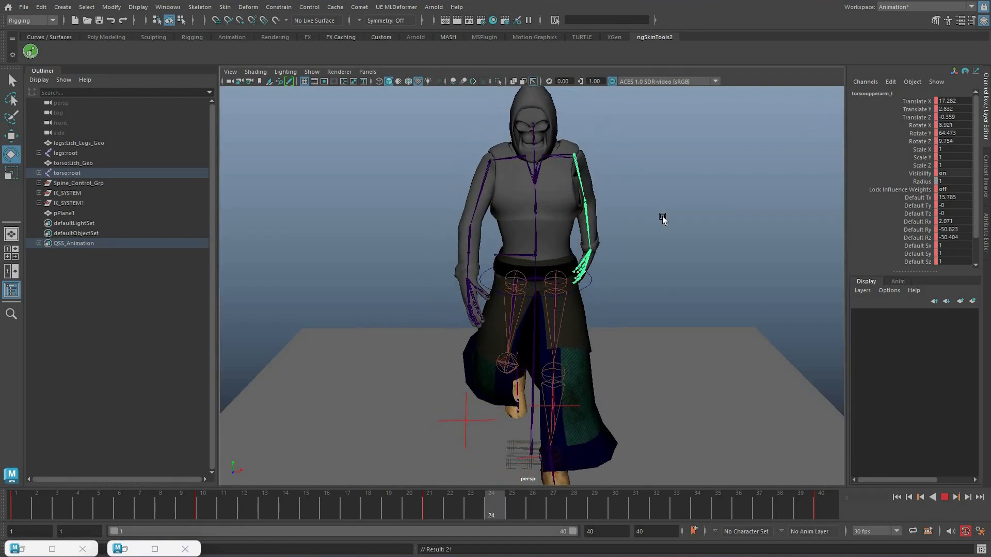
key(alt+v)
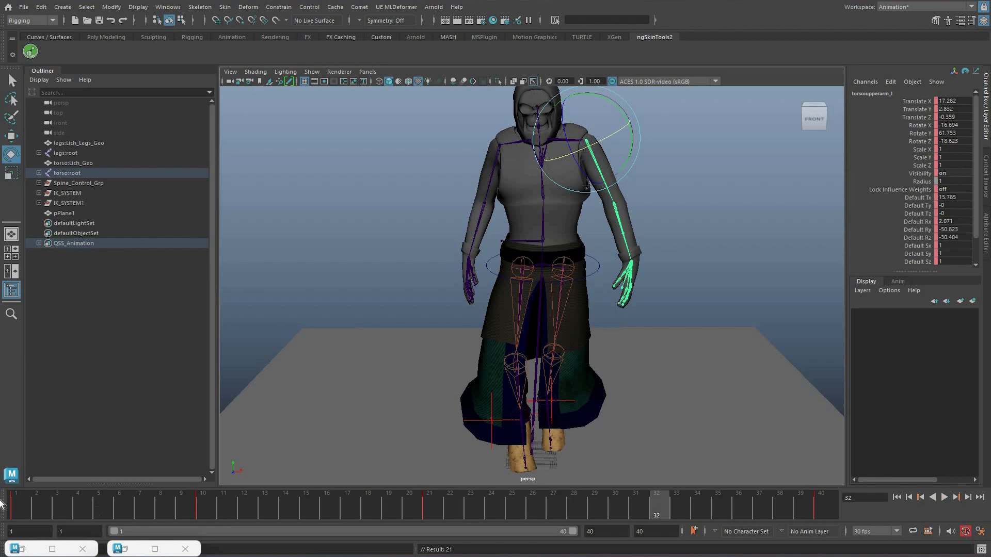
key(alt+v)
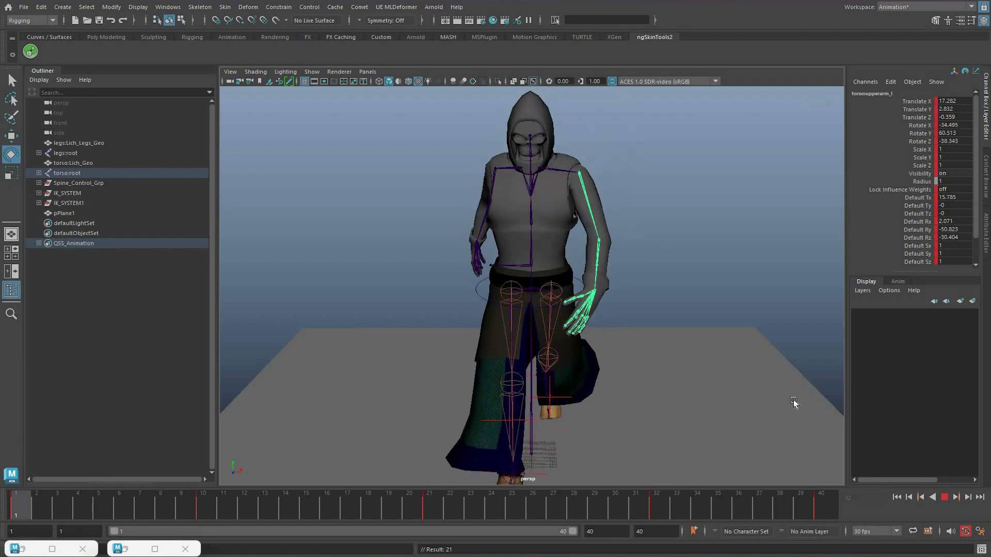
key(alt+v)
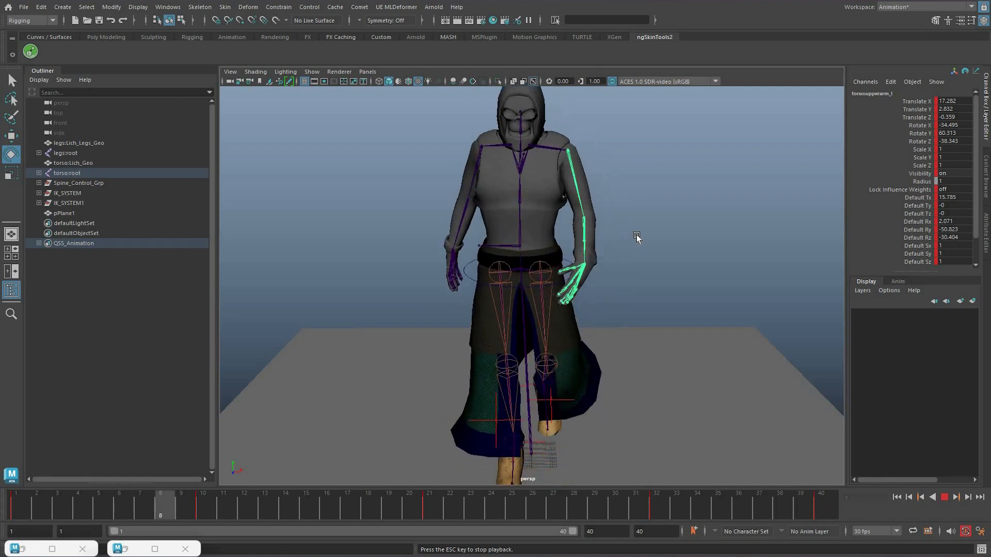
alt+drag(636, 238, 532, 258)
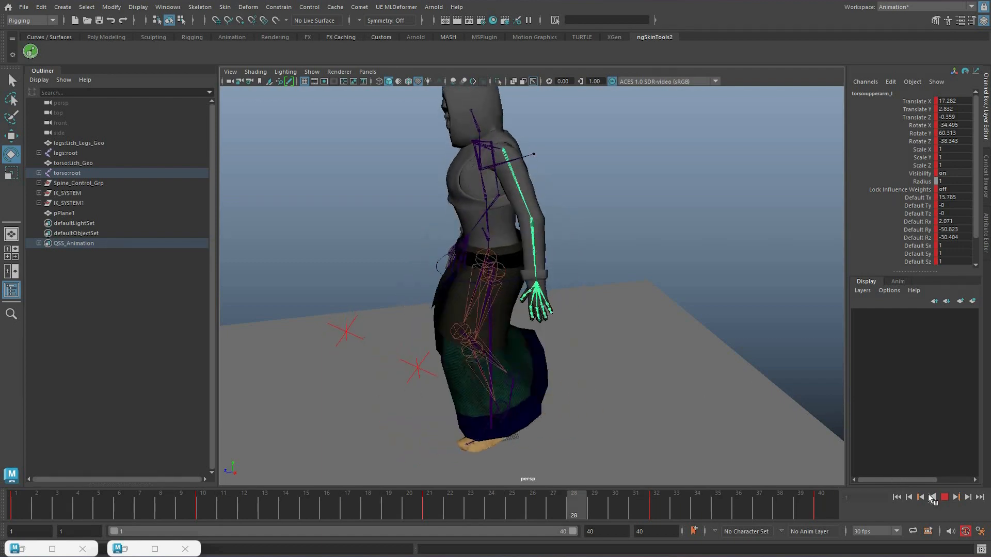
key(alt+v)
Select the spine_02 and spine_03 joints, rotate them so spine_03 reaches about -2.03 in Z at frame 25, and key them.
key(q)
click(489, 175)
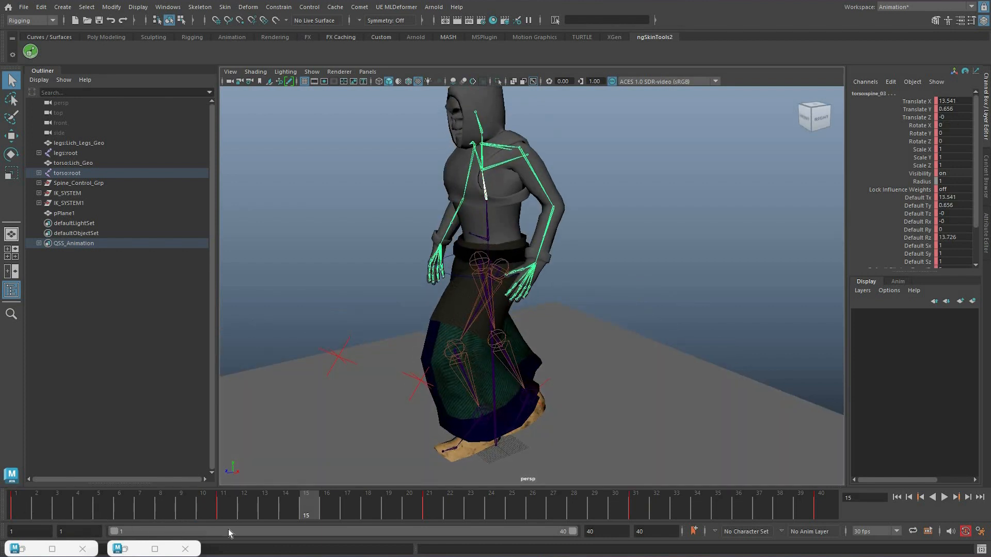
key(alt+v)
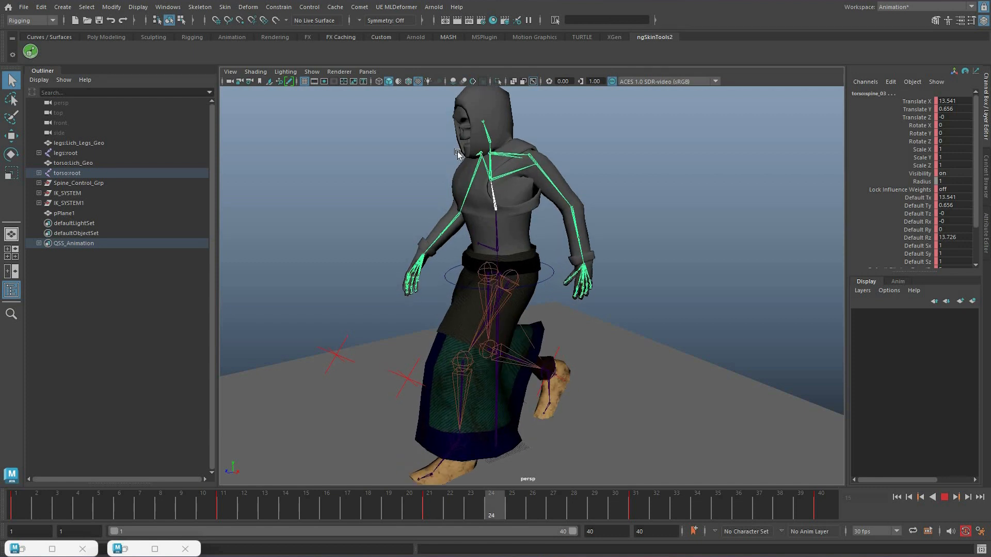
key(alt+v)
key(e)
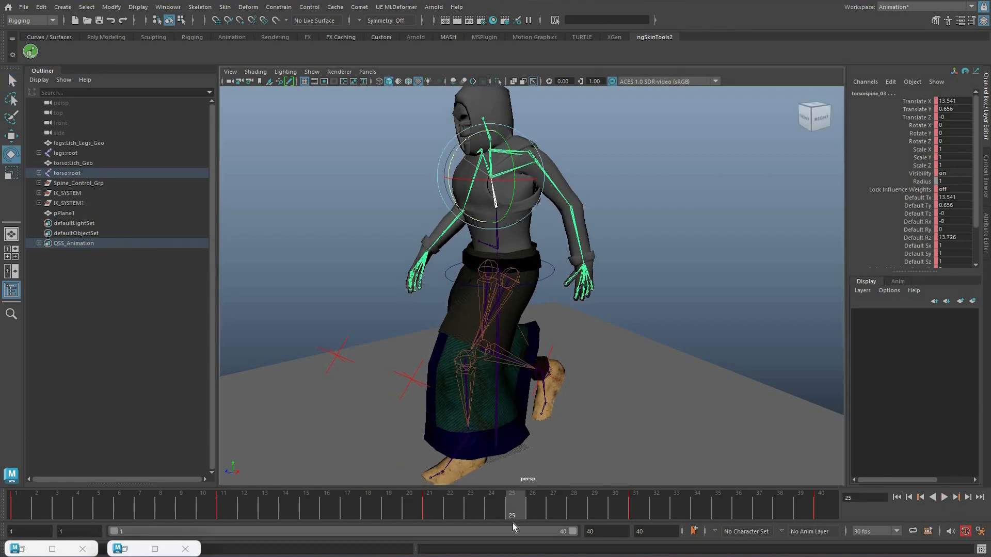
drag(458, 153, 456, 156)
Rotate the selected spine joints so spine_03 reaches about -4.54 in Z at frame 5, key them, and play back the walk.
key(alt+v)
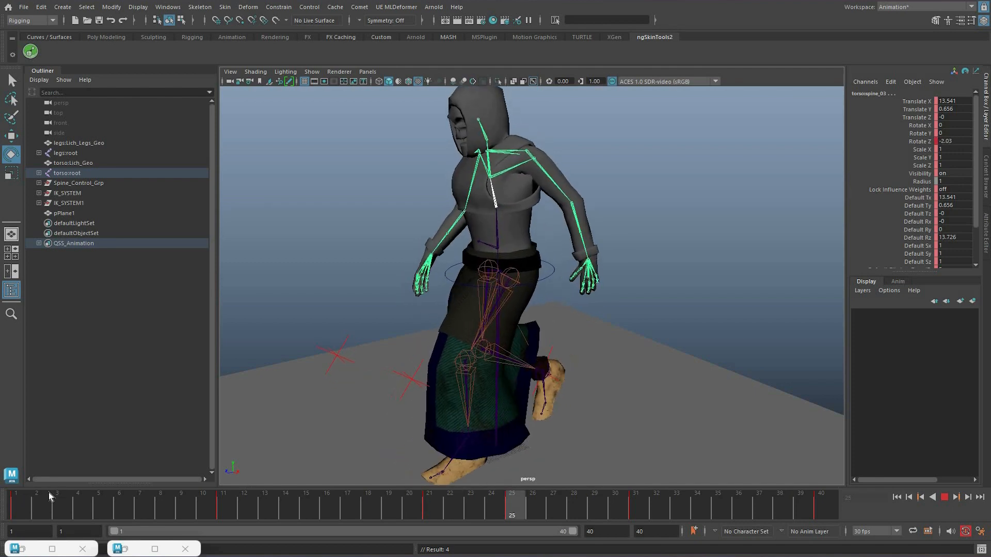
key(alt+v)
key(alt+v)
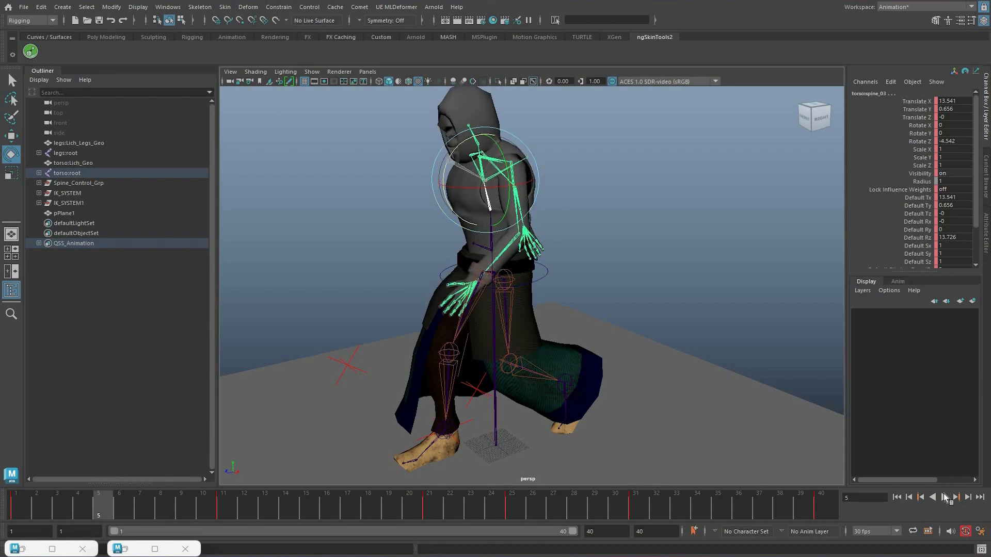
key(shift+alt+v)
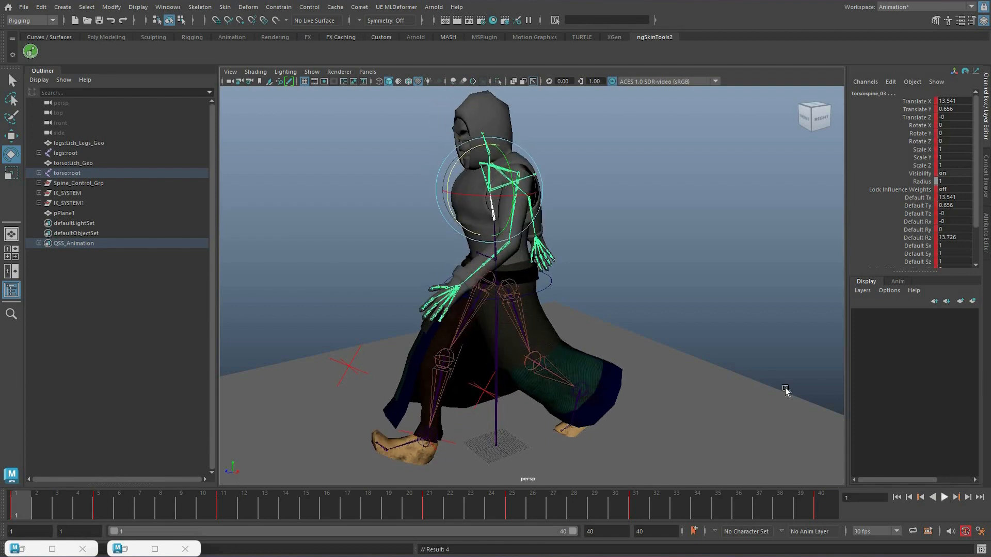
key(alt+v)
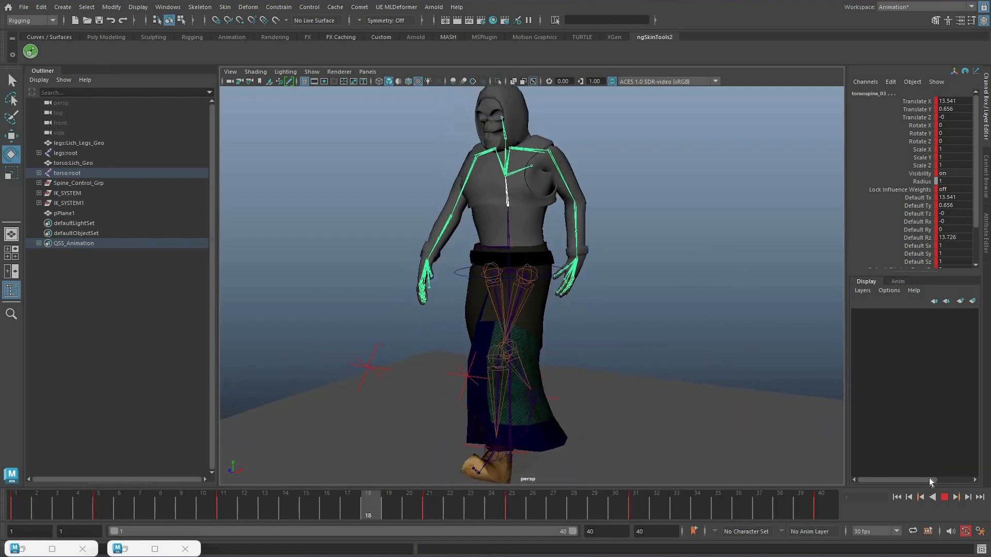
key(Escape)
Delete the spine_02 Rotate Z keys at frames 11 and 31 in the Graph Editor and play back the walk.
click(167, 7)
mouse_move(207, 76)
click(309, 76)
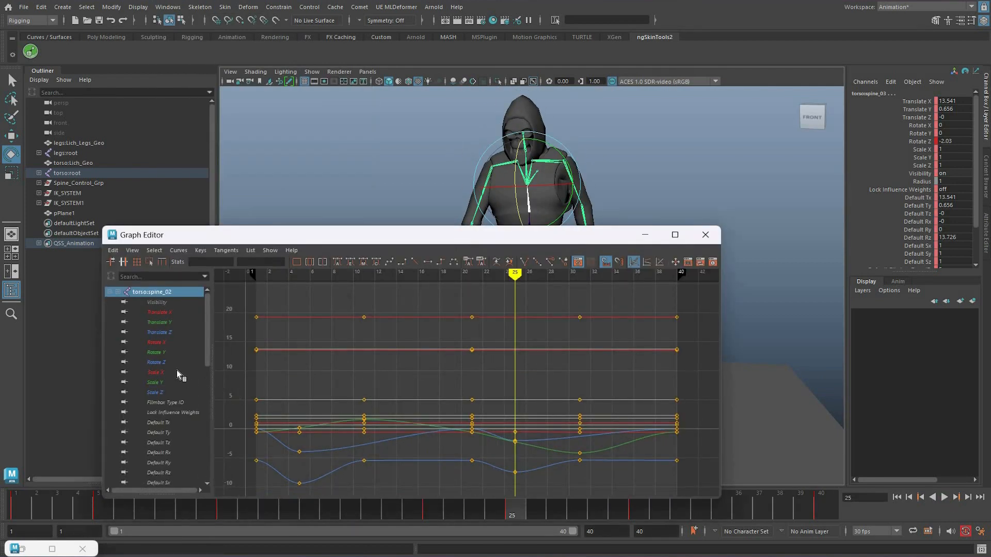
shift+click(579, 460)
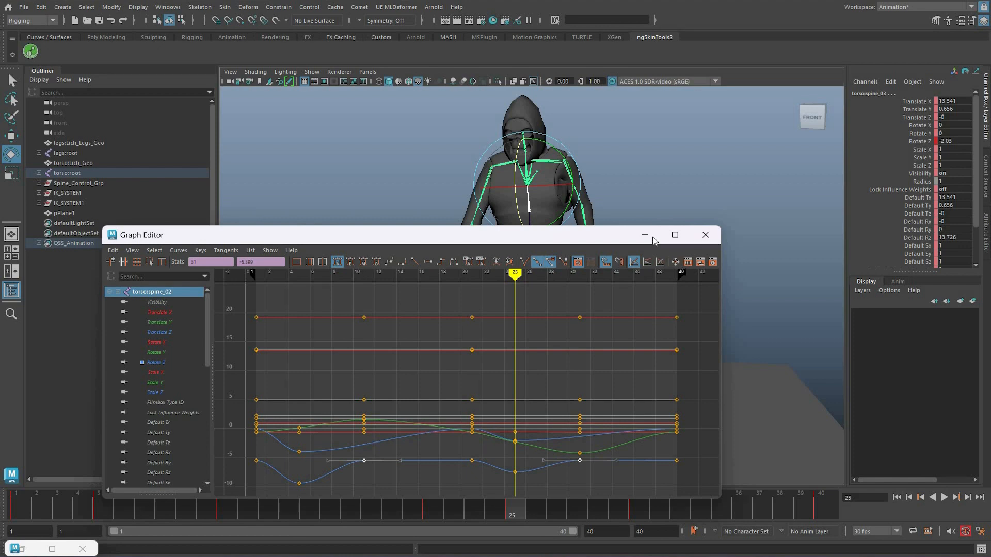
key(Delete)
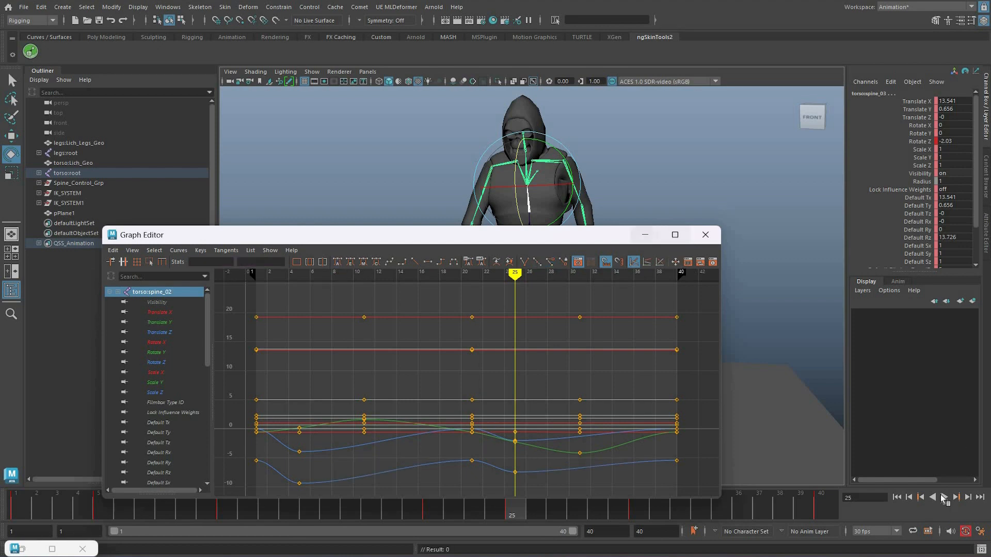
click(943, 497)
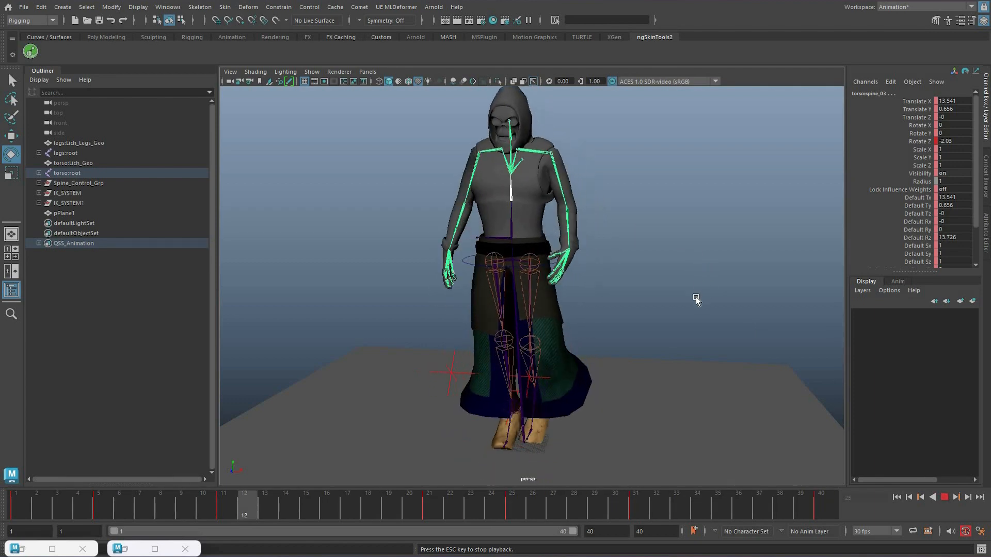
click(943, 497)
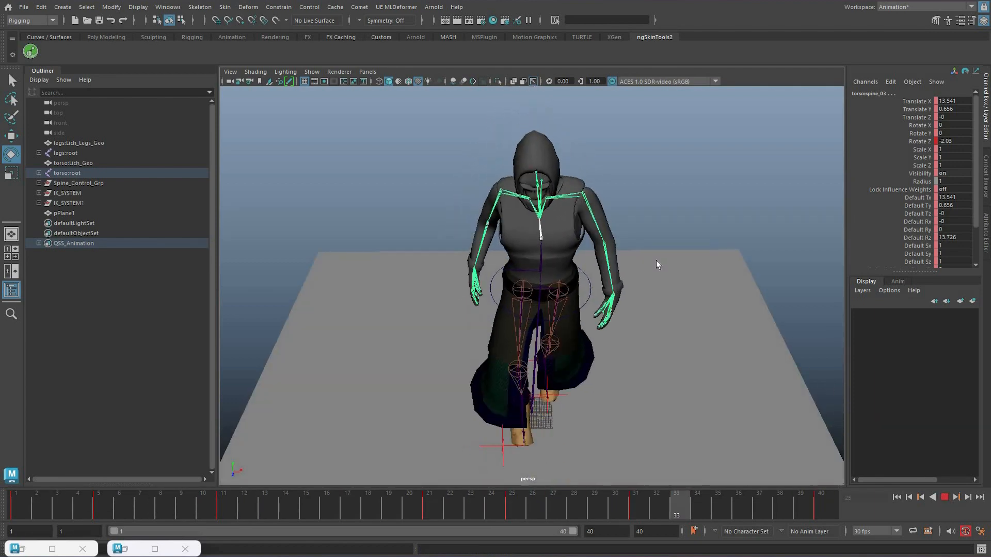
key(Escape)
key(q)
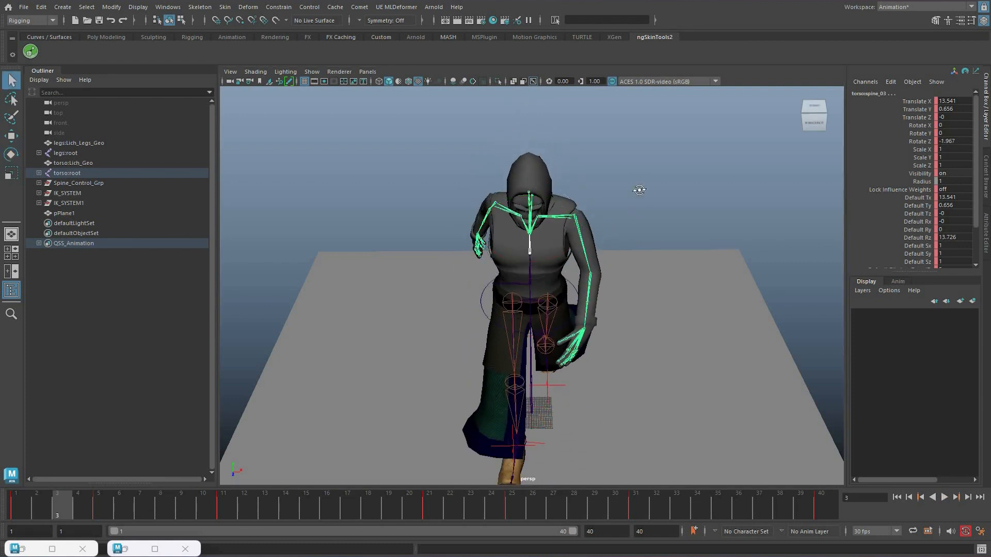
click(640, 183)
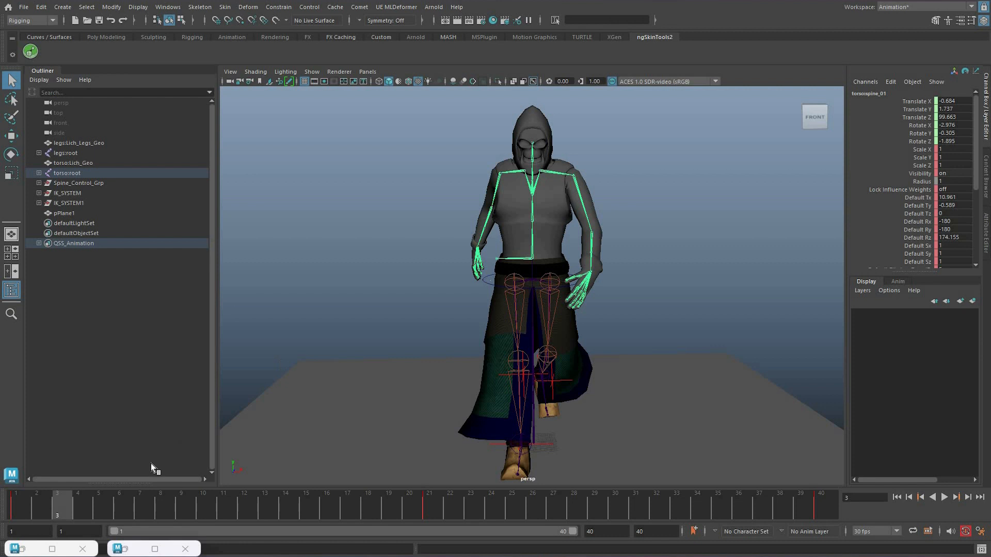
key(ctrl+z)
key(ctrl+z)
key(ctrl+z)
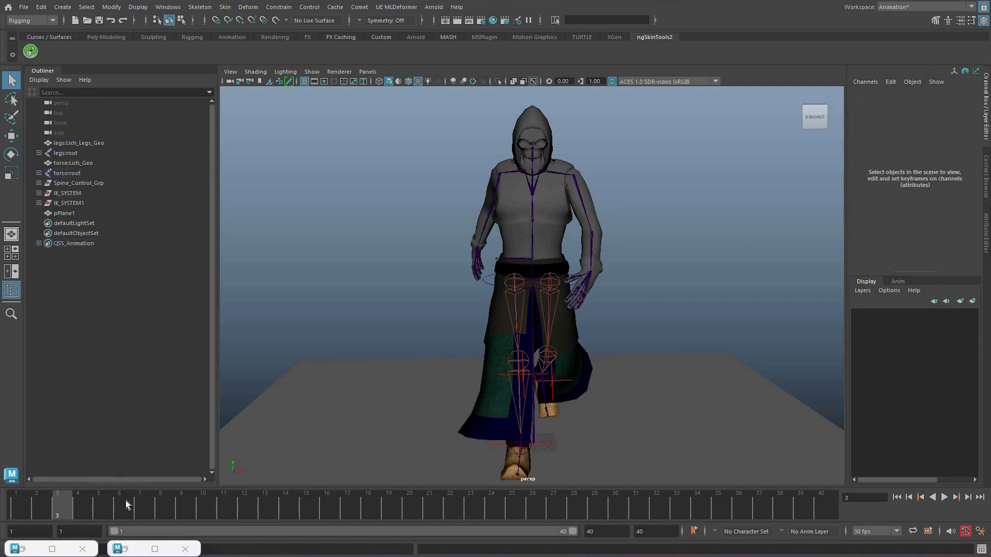
Select only the spine_03 joint, rotate it to about 4.4 in X at frame 14, and key it.
key(alt+v)
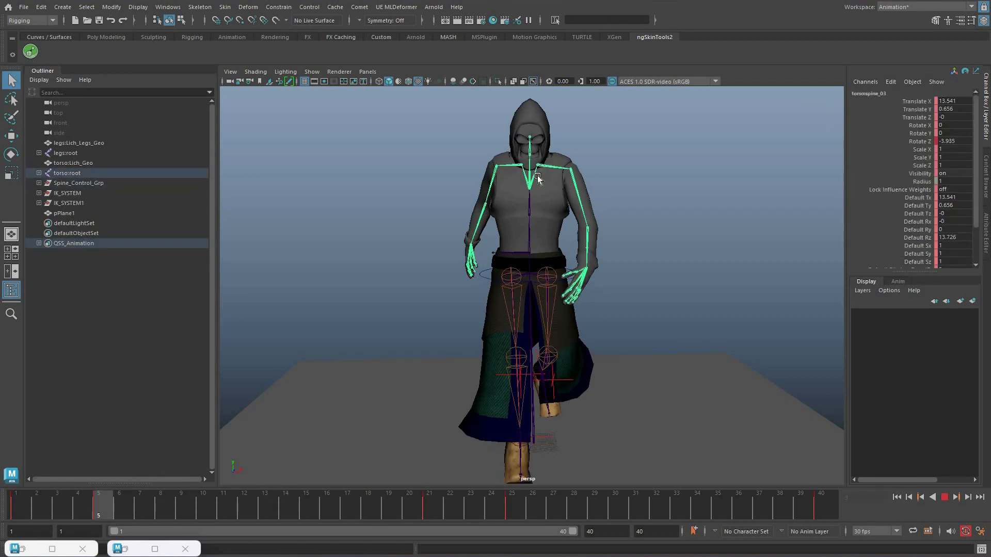
key(alt+v)
key(e)
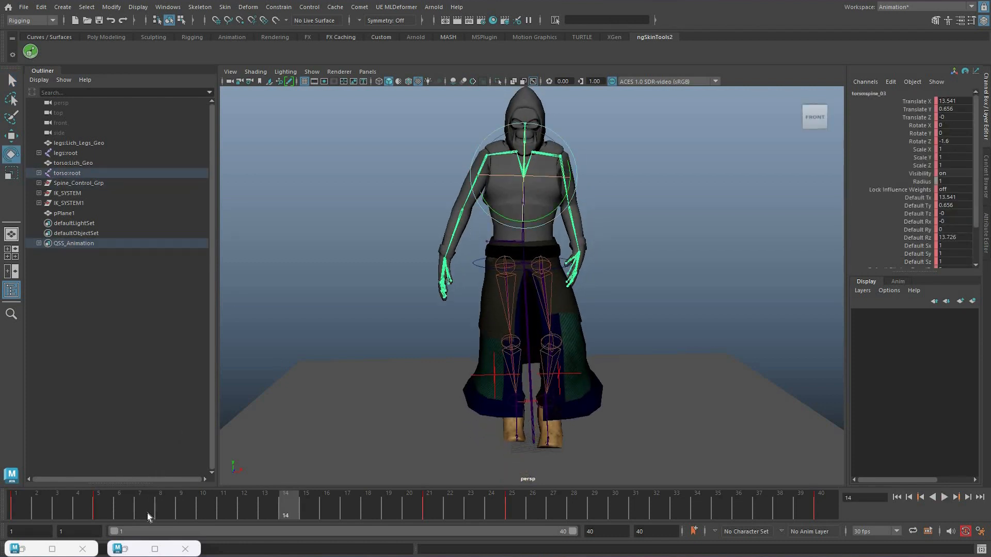
key(s)
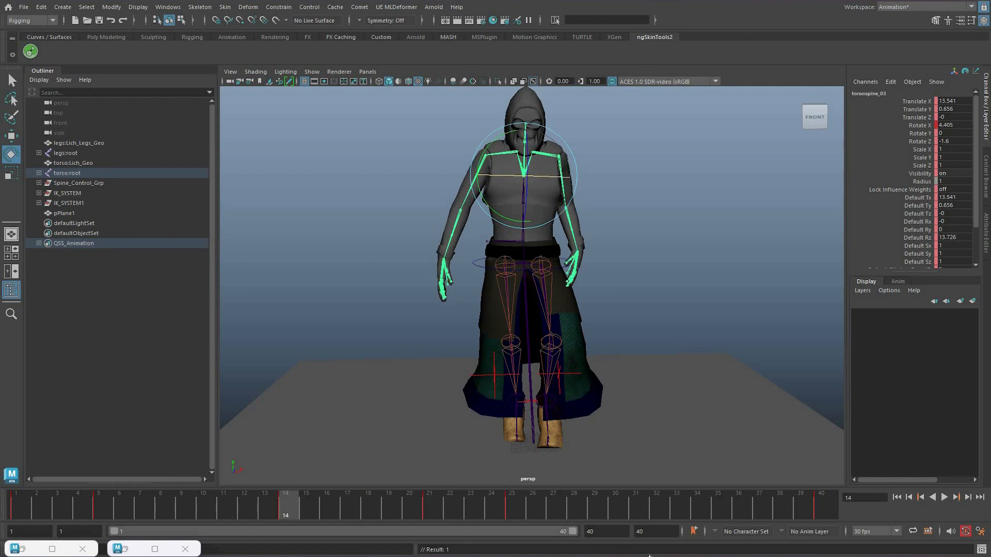
Rotate the spine_03 joint to about -1.3 in X at frame 33, key it, and return to the first frame.
key(alt+v)
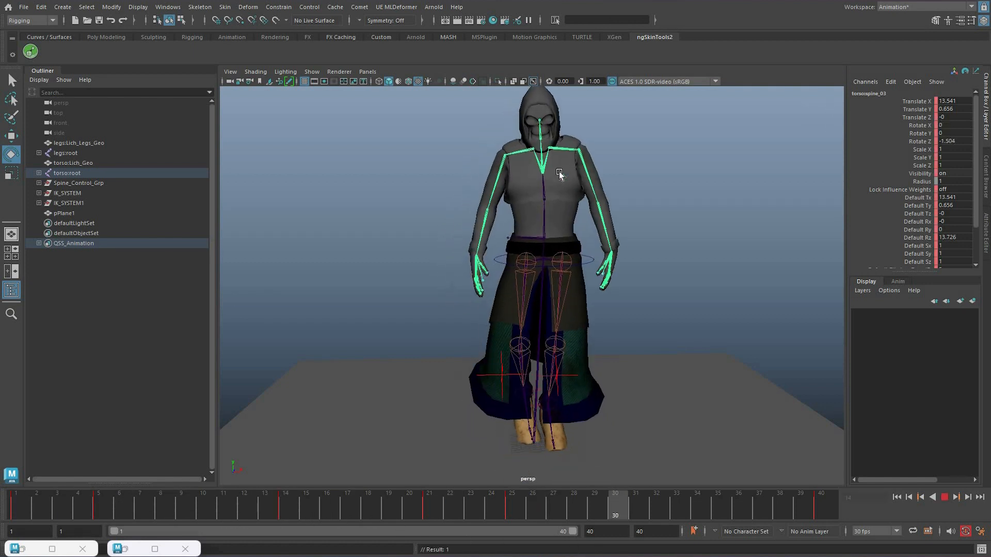
key(alt+v)
drag(566, 173, 561, 174)
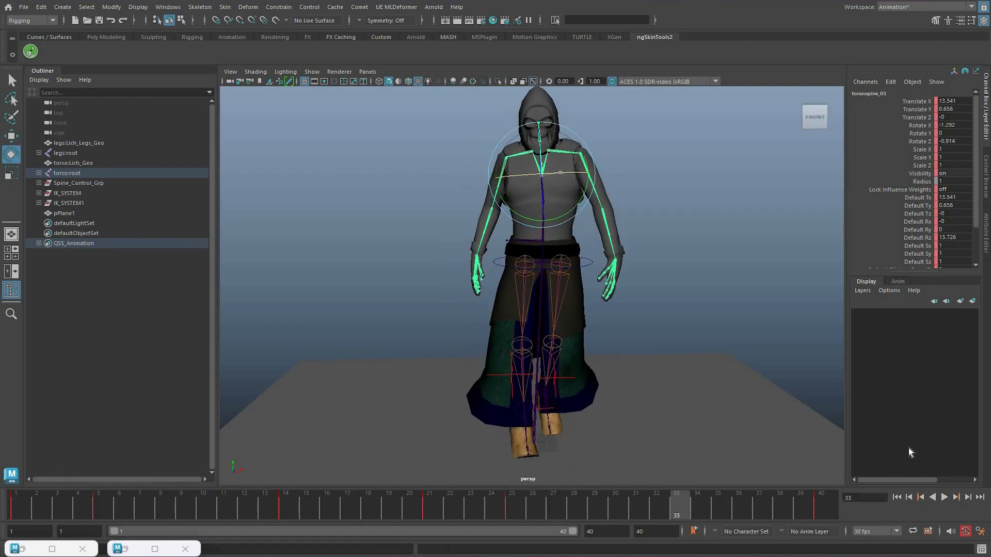
key(alt+shift+v)
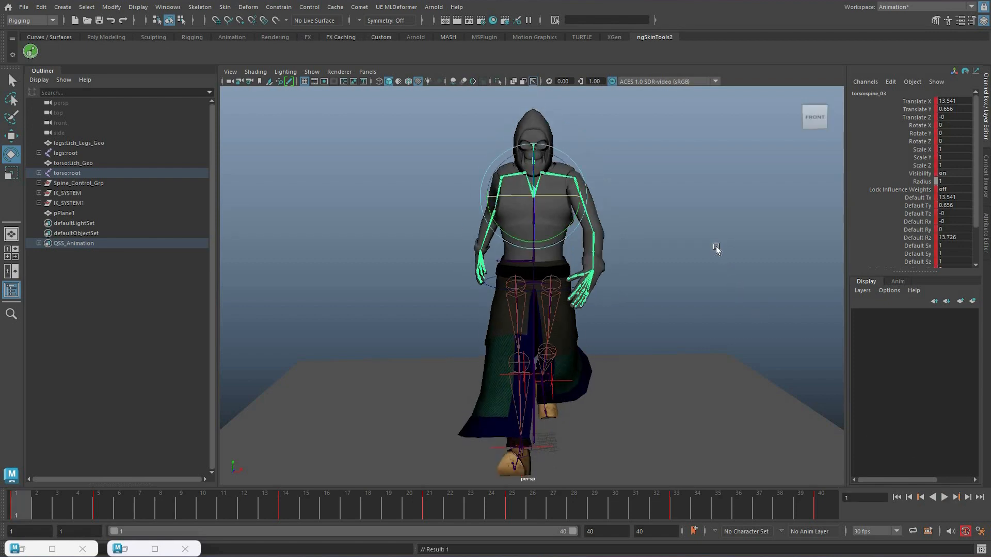
Play back the walk, select the spine_02 joint, and move its frame 5 key to frame 6.
key(alt+v)
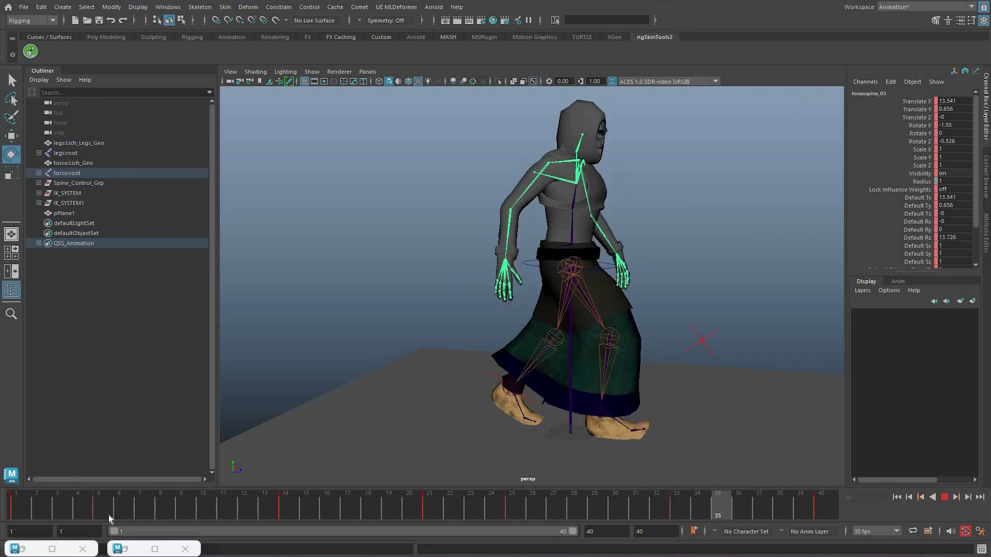
key(alt+v)
key(alt+v)
key(alt+v)
key(q)
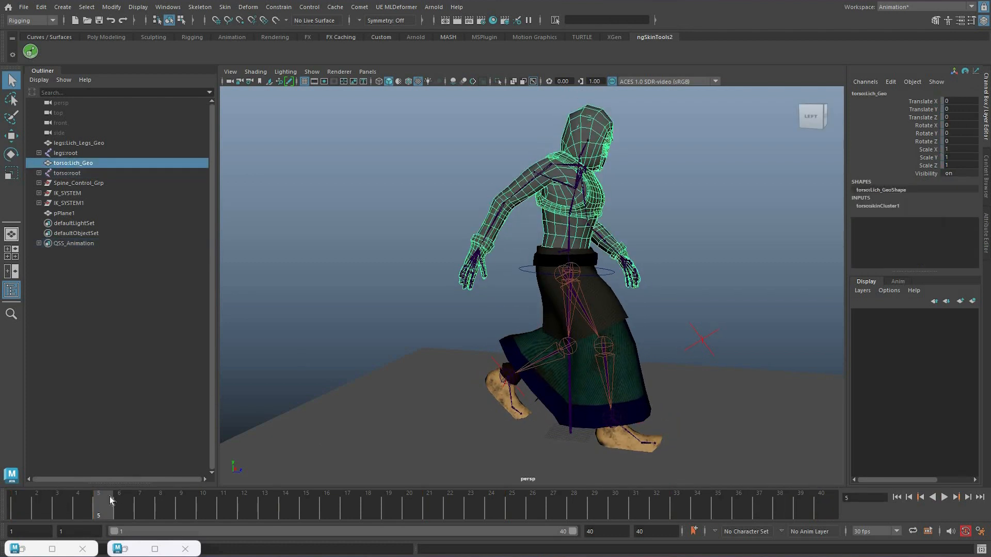
key(ctrl+z)
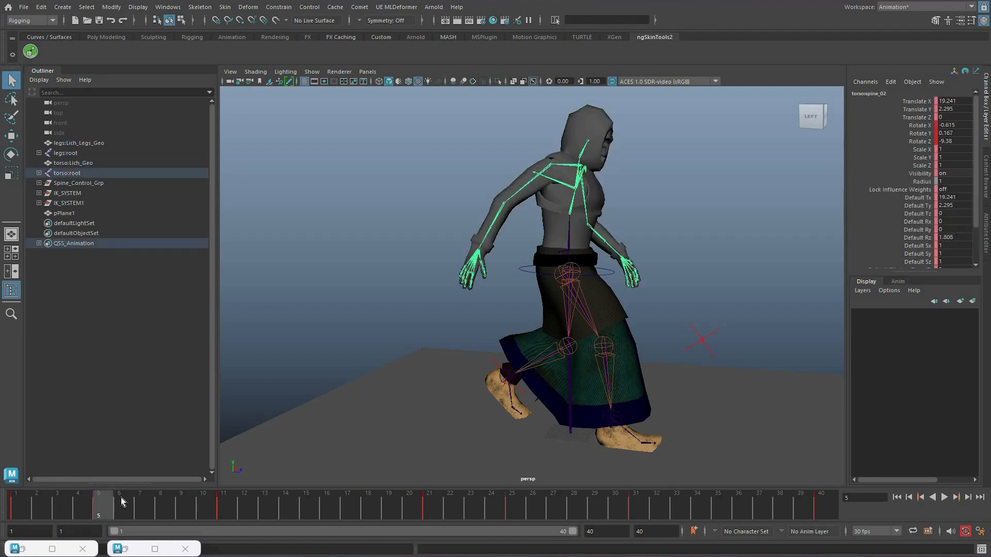
key(alt+v)
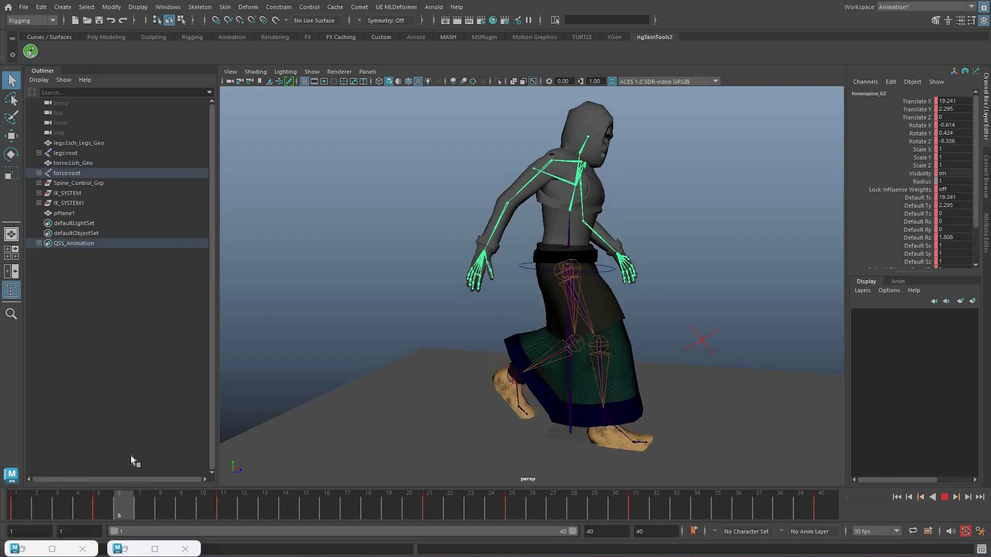
right_click(115, 498)
click(139, 345)
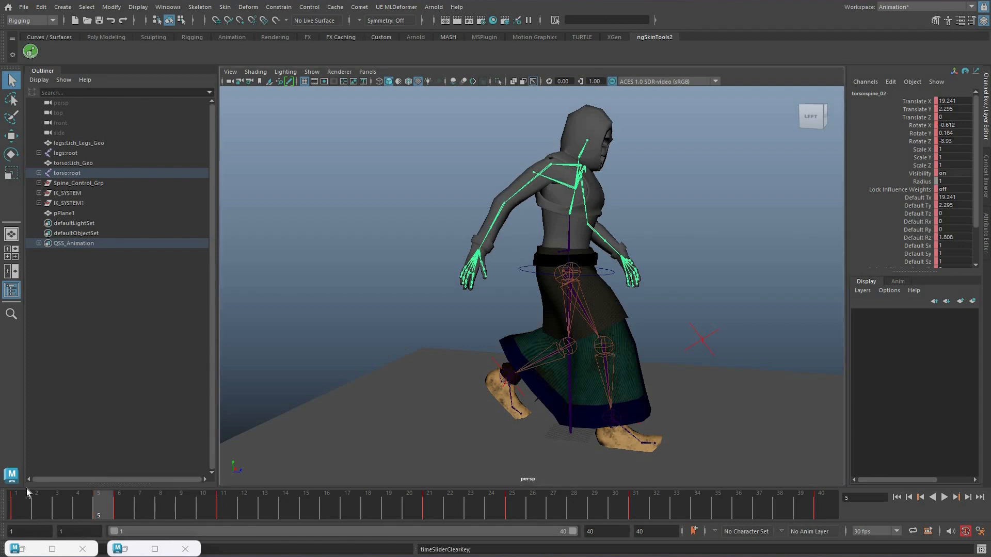
Rotate the spine_02 joint to about -7.8 in Z at frame 6 and key it.
key(alt+v)
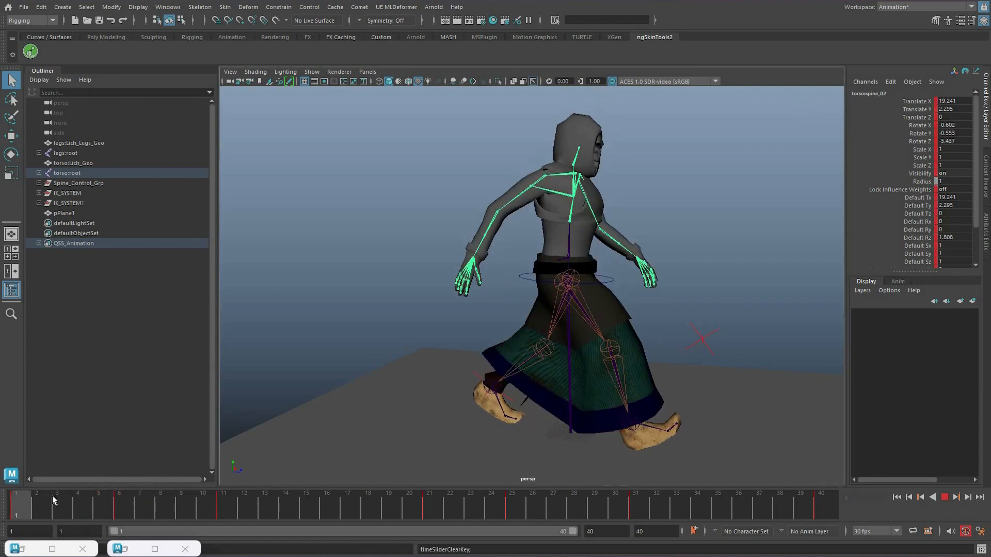
key(alt+v)
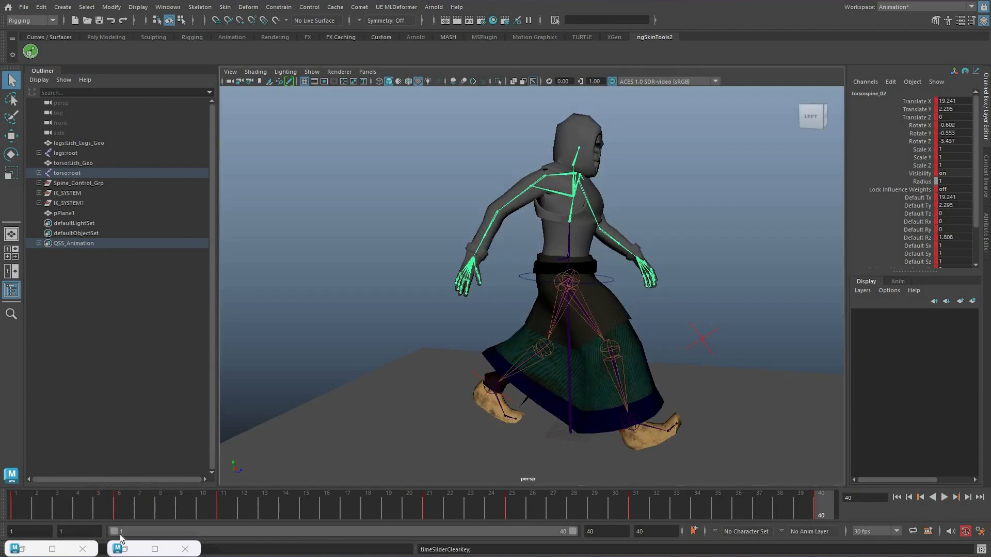
key(alt+v)
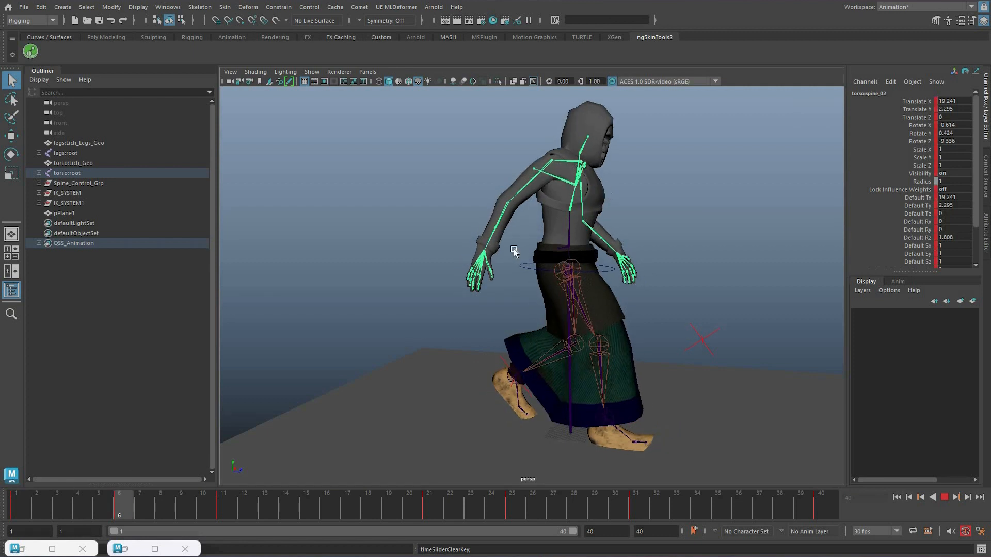
key(alt+v)
key(e)
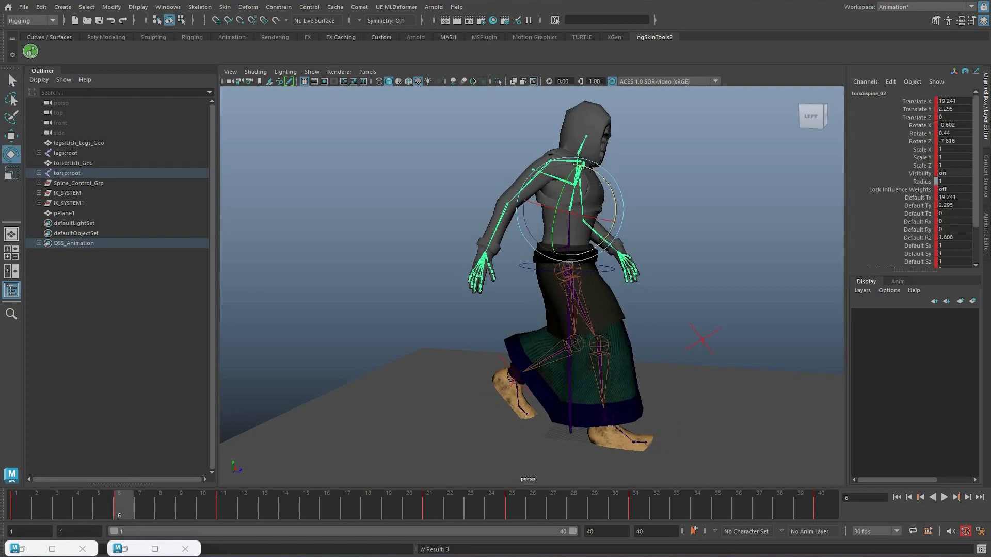
Play back the walk repeatedly from the side and examine the torso motion around frame 6.
click(944, 499)
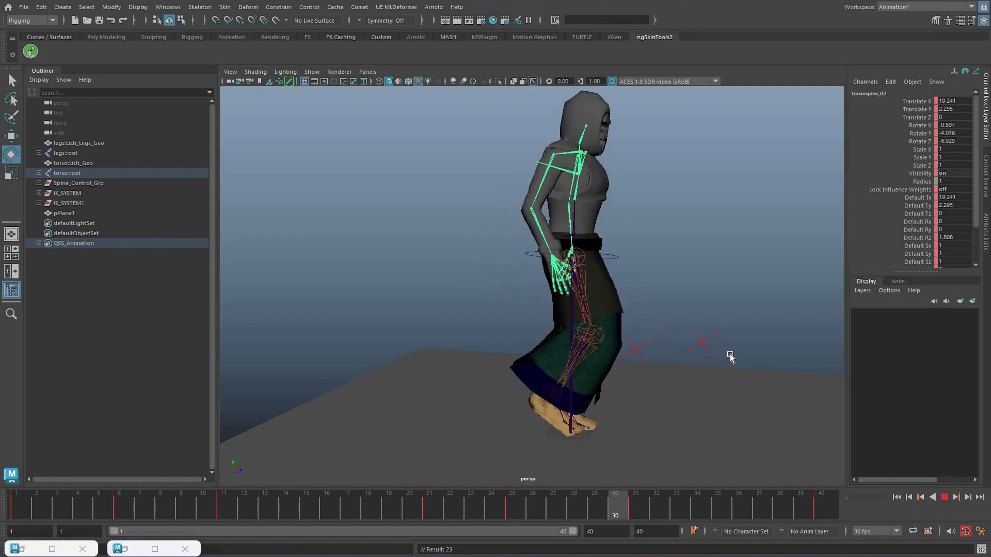
key(alt+v)
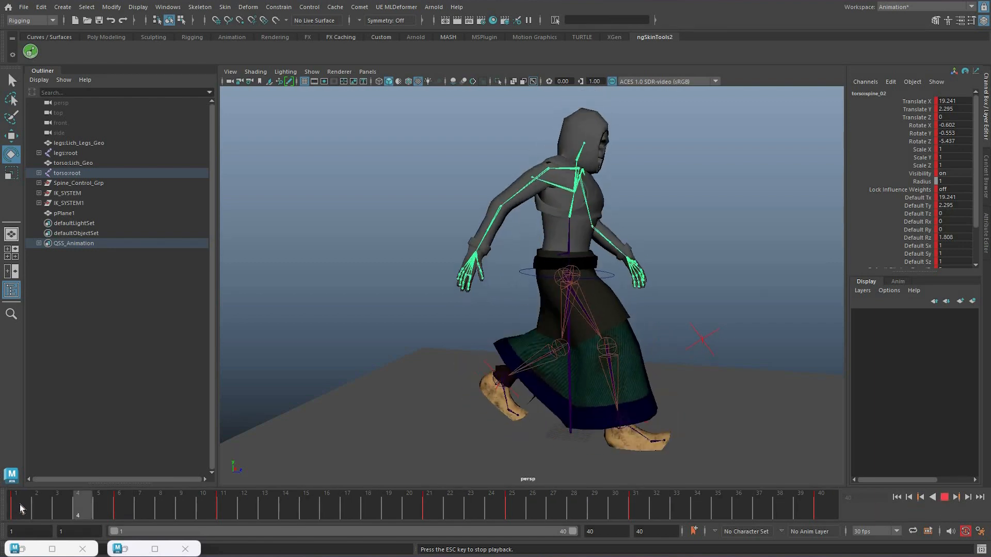
key(Escape)
key(alt+shift+v)
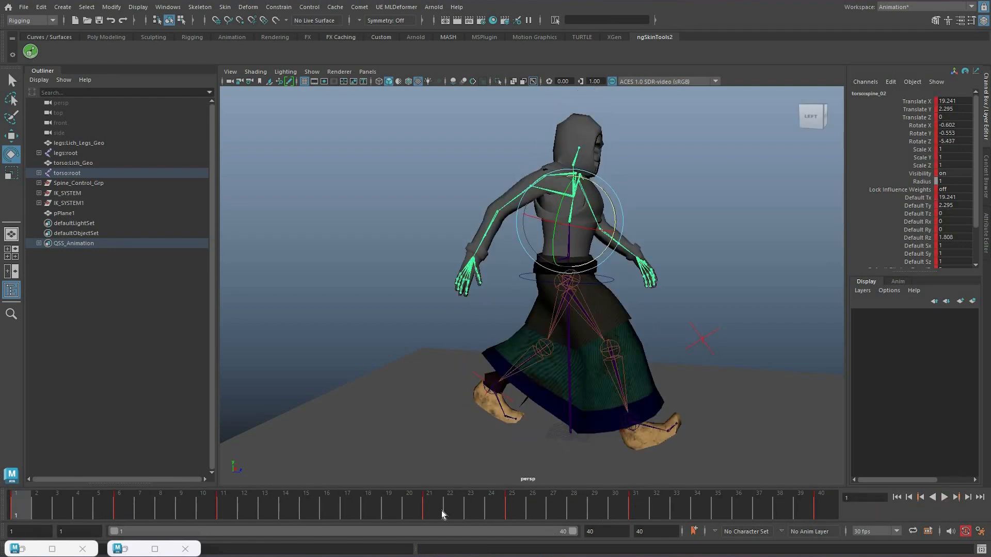
key(alt+v)
key(alt+v)
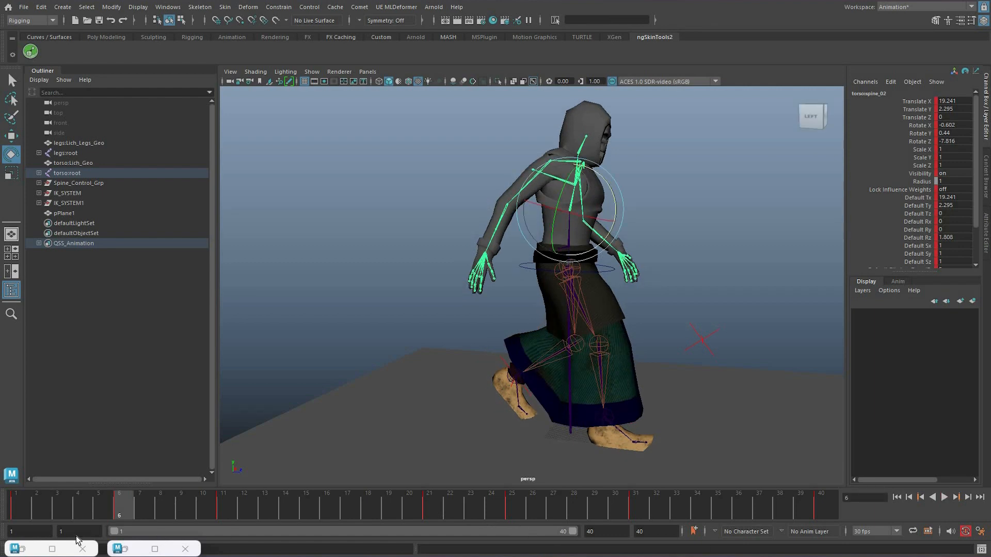
key(alt+v)
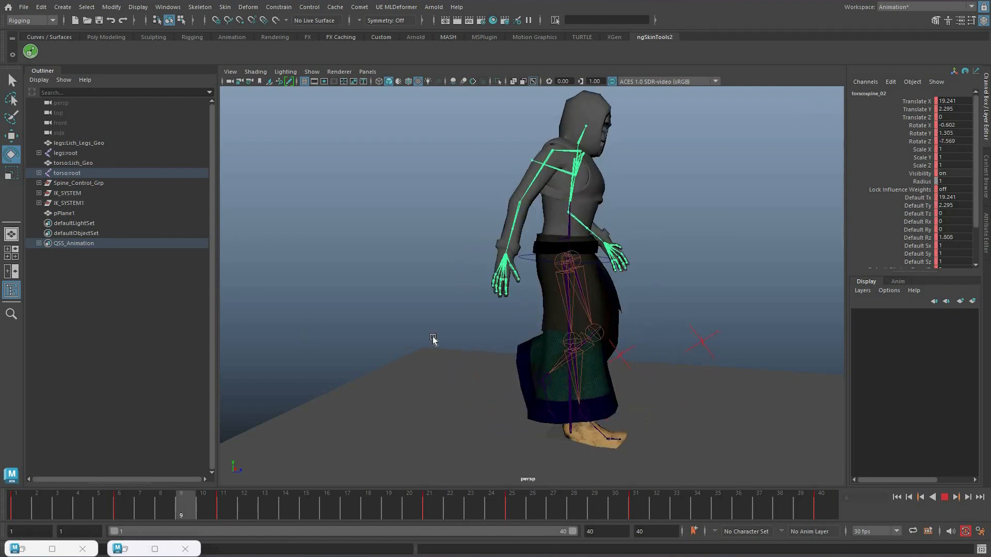
key(Escape)
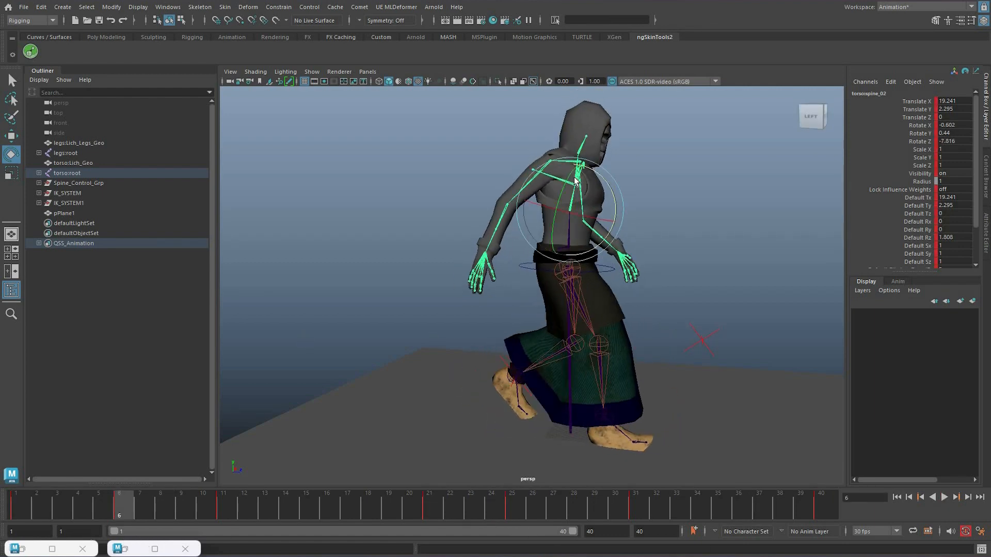
Select the spine_03 joint and move its frame 5 key to frame 6.
key(q)
key(Down)
key(alt+comma)
right_click(97, 505)
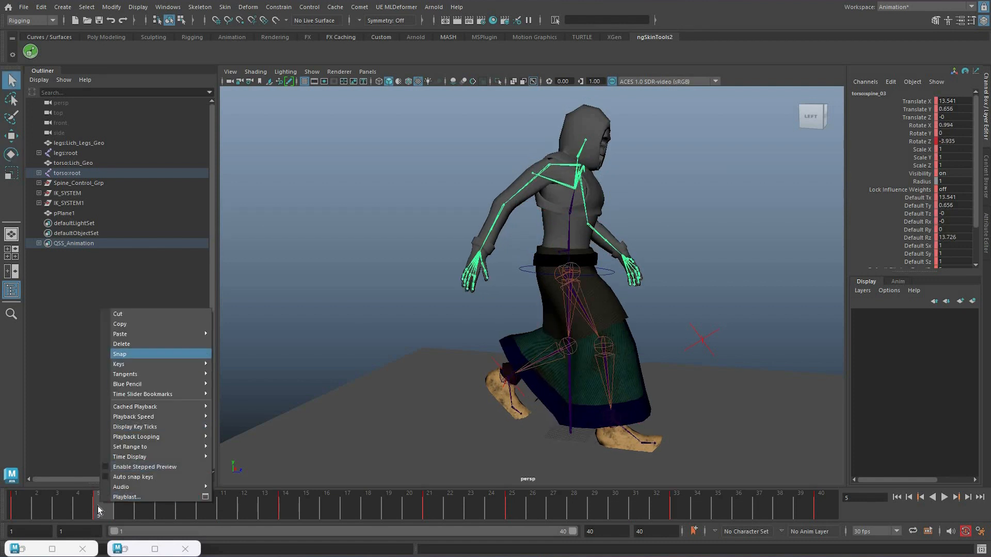
click(123, 344)
key(ctrl+z)
key(alt+period)
key(s)
click(107, 507)
right_click(106, 506)
click(123, 344)
key(alt+period)
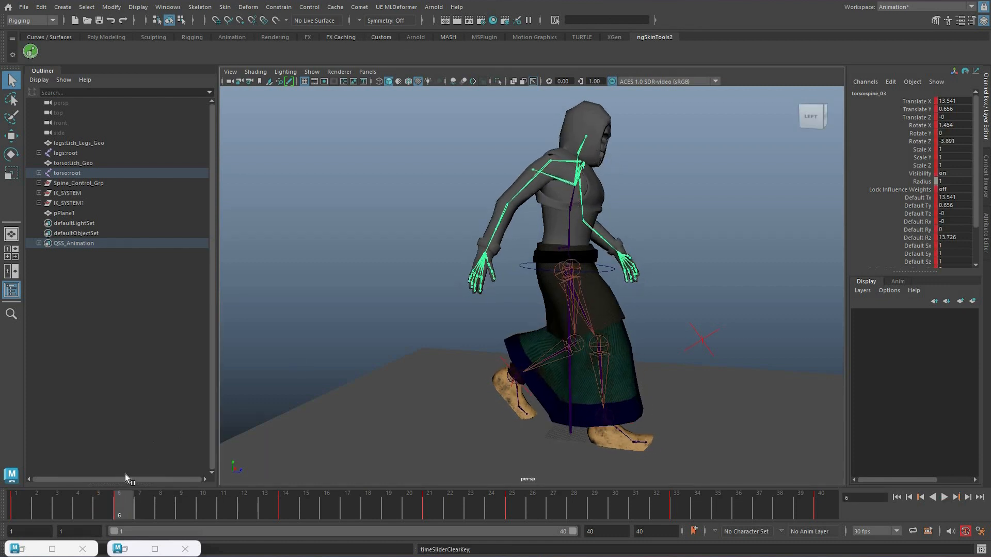
Rotate the spine_03 joint to about -1.2 in Z at frame 6, key it, and play back the walk.
key(e)
drag(618, 165, 617, 164)
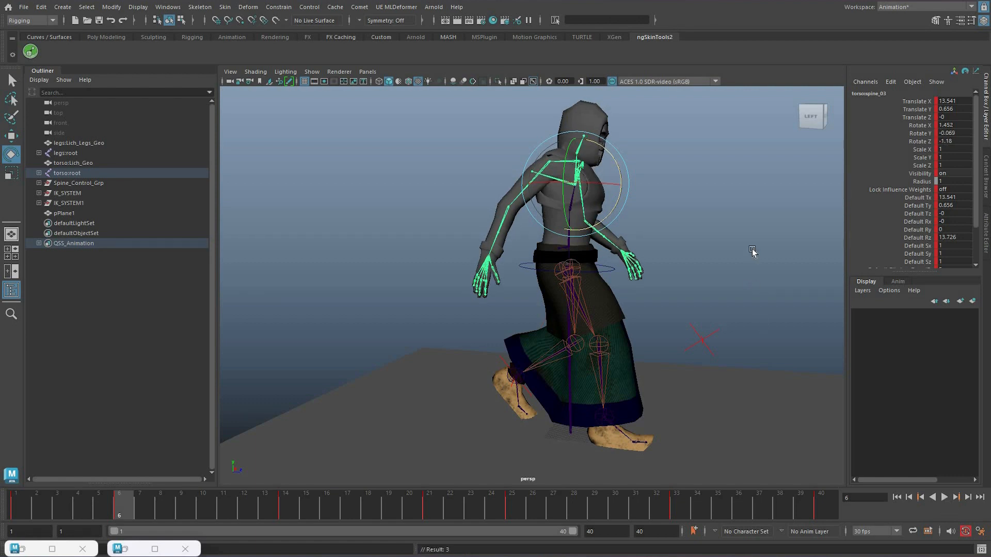
key(comma)
key(alt+v)
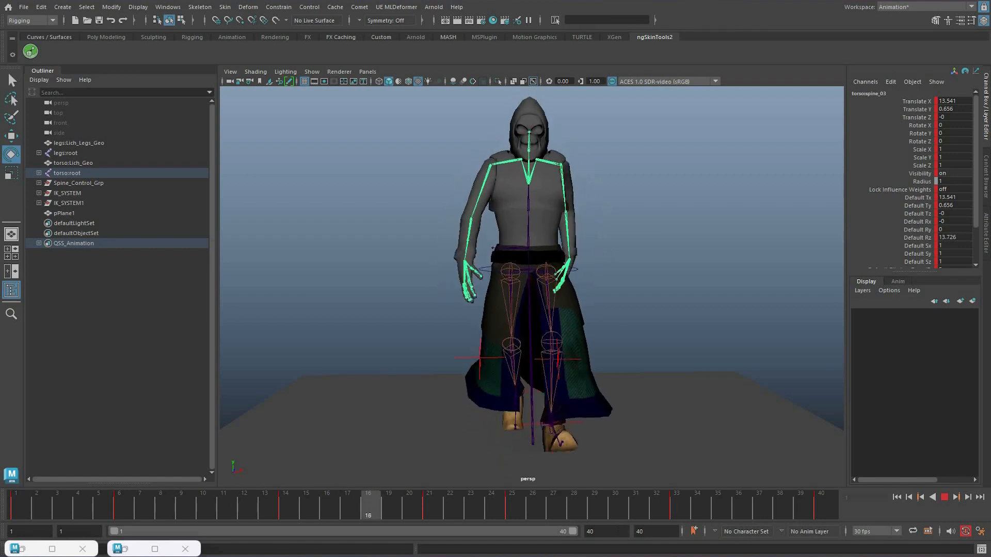
Set the playback range to end at frame 39, clear the selection, and play back the walk.
key(alt+v)
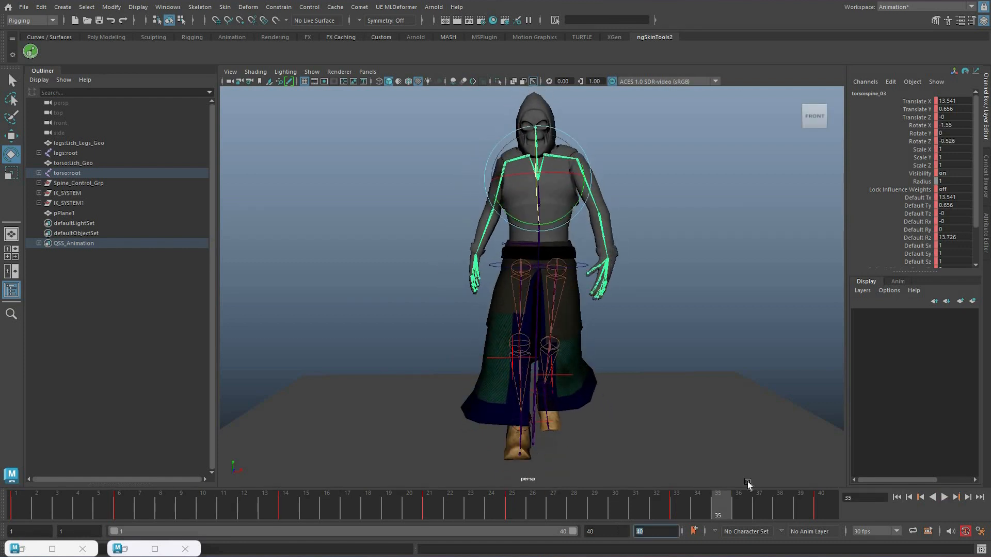
key(Return)
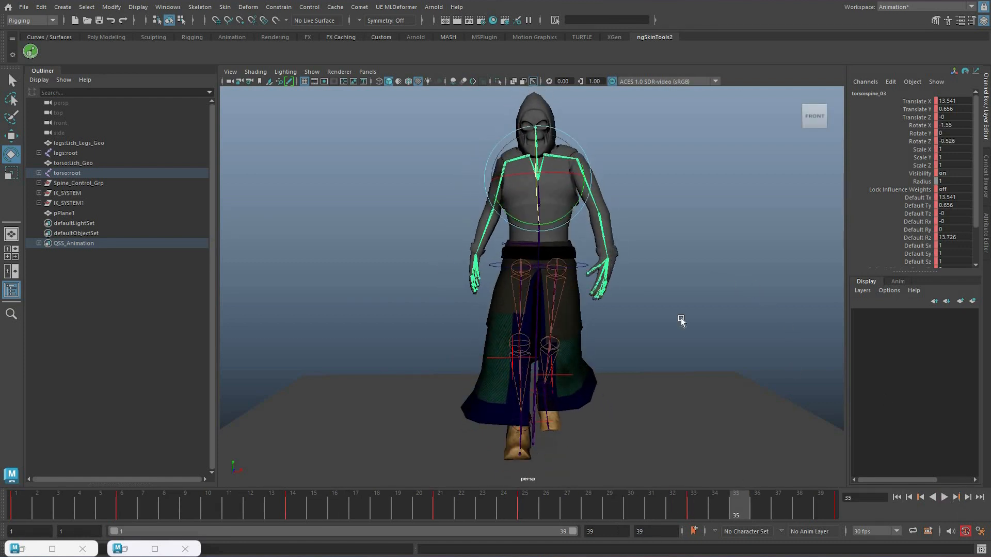
click(681, 321)
key(alt+v)
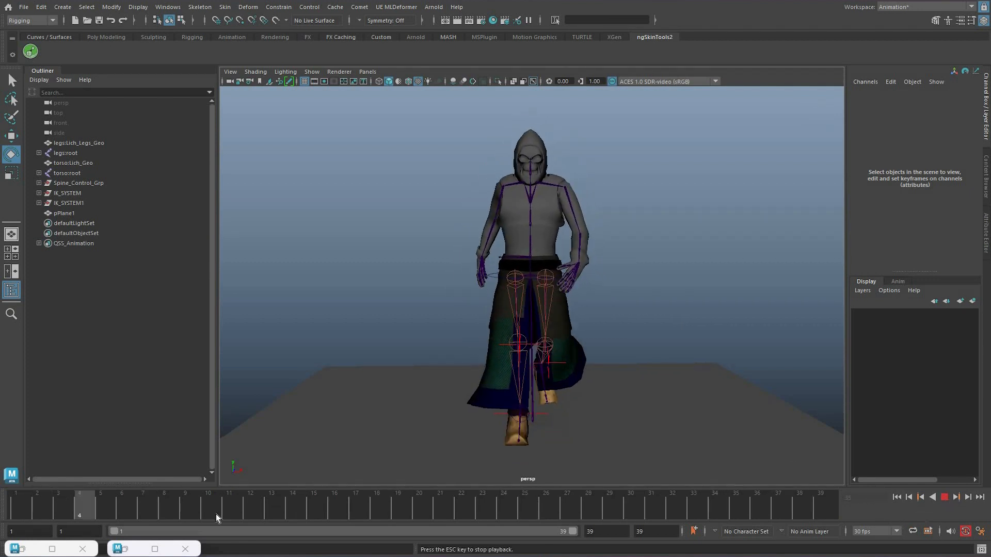
Select the KneeControl belonging to IK_SYSTEM1 and play back the walk to check the knee.
key(Escape)
key(alt+v)
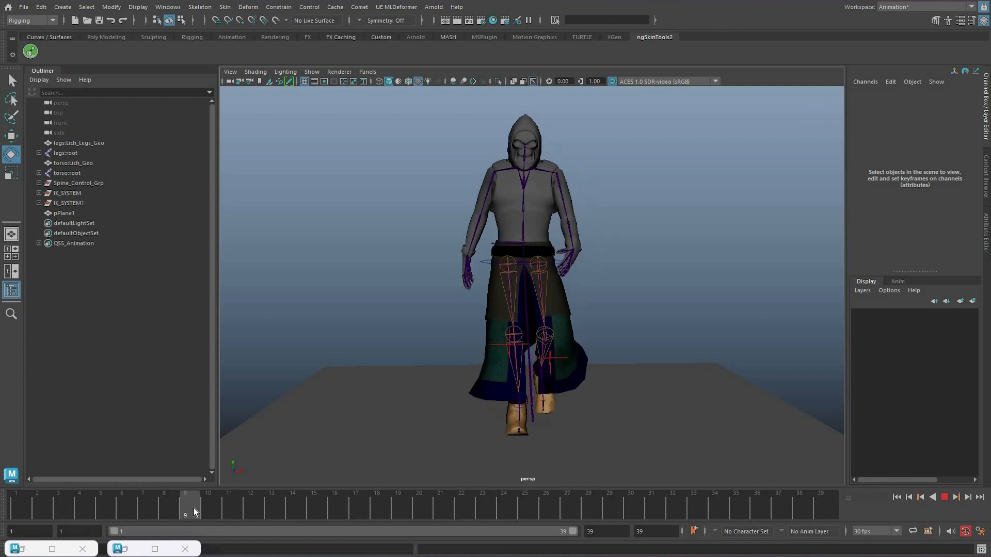
click(209, 502)
key(ctrl+z)
key(ctrl+z)
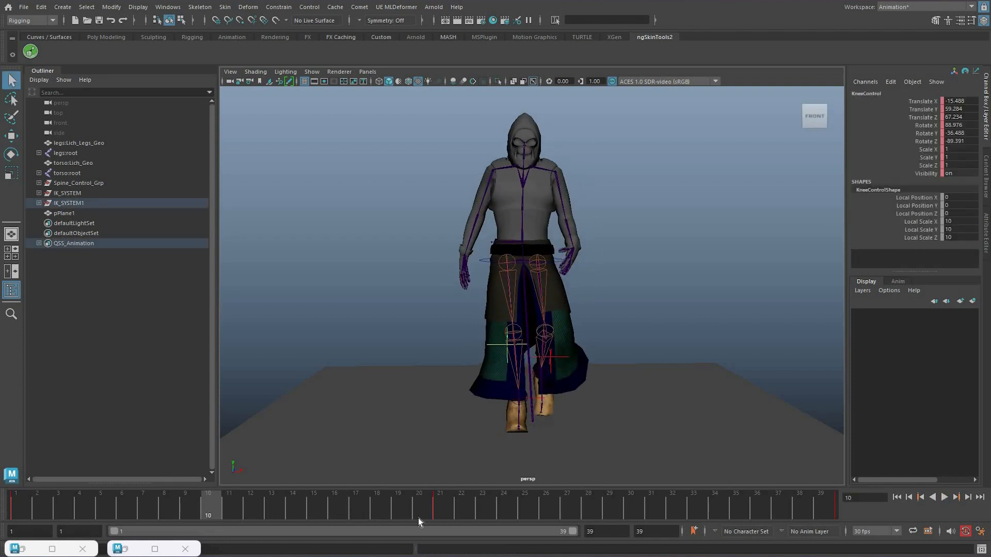
key(alt+v)
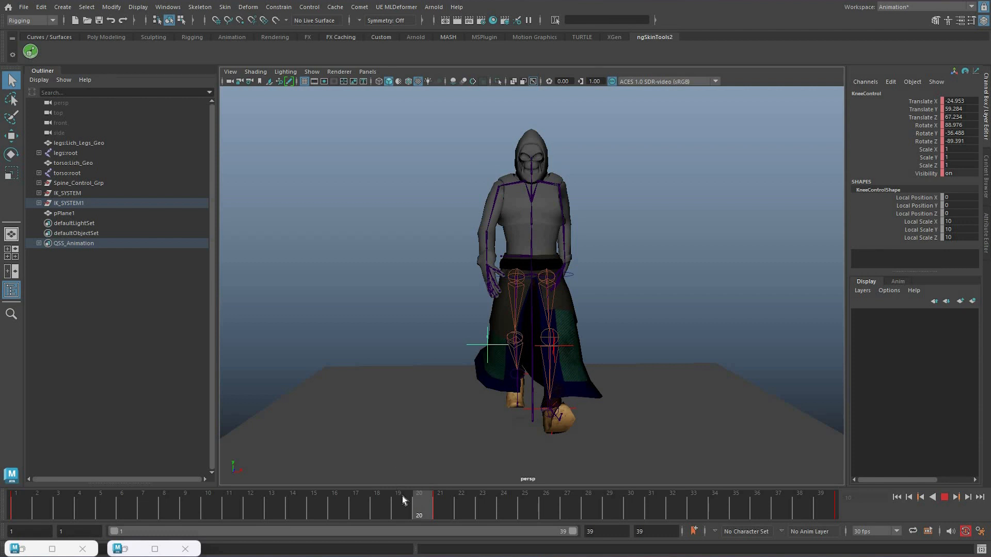
Try to move the KneeControl inward to about 4.1 in X at frame 21, and undo the change.
click(427, 504)
alt+drag(434, 467, 668, 421)
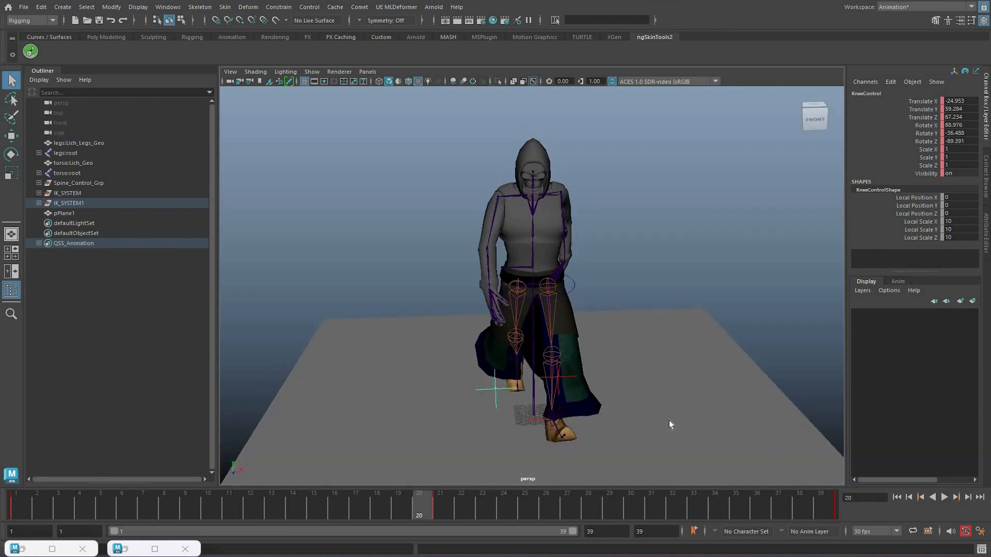
key(period)
alt+drag(548, 289, 502, 287)
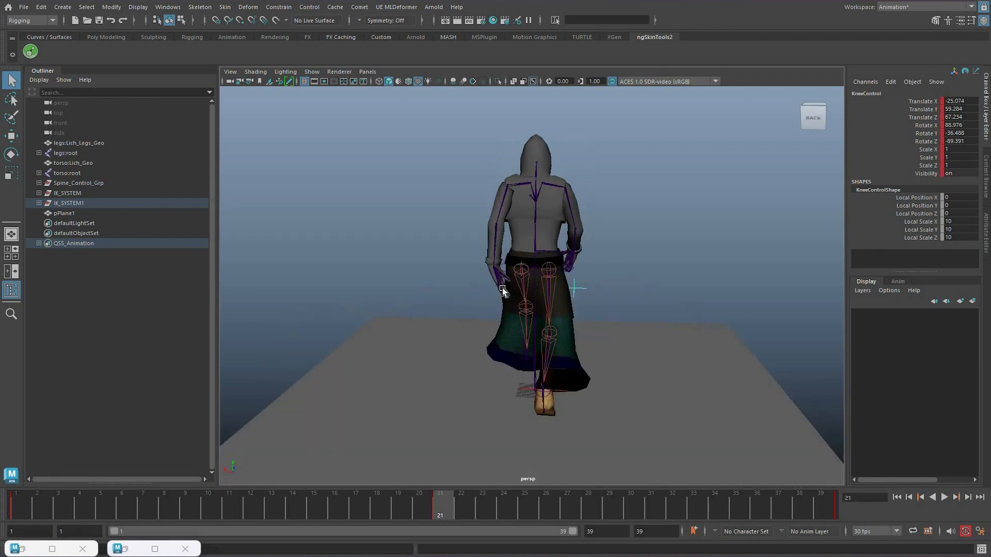
key(w)
middle_drag(691, 350, 683, 389)
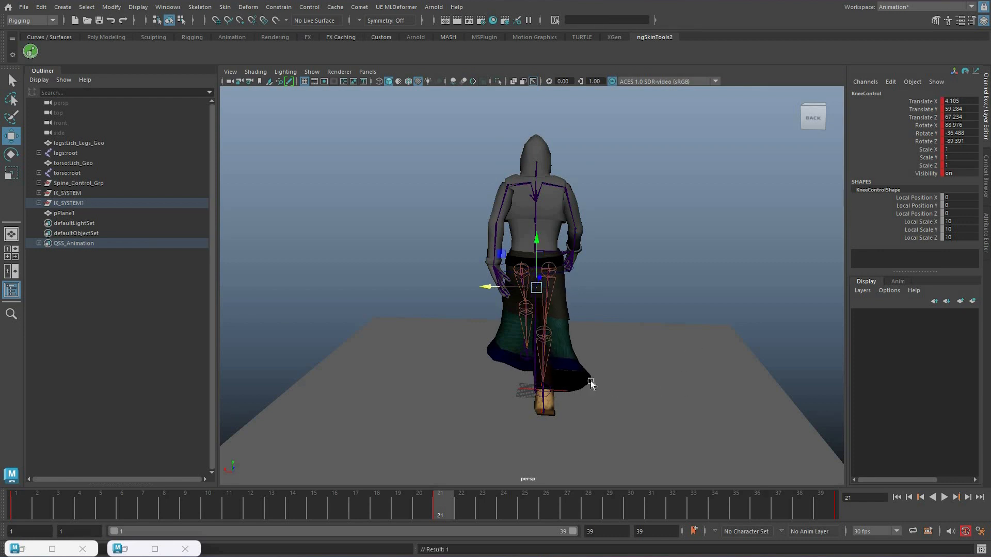
scroll(614, 386, up, 4)
alt+drag(621, 385, 442, 502)
key(ctrl+z)
Key the KneeControl at frame 31, review the walk from the back and front, and clear the selection.
alt+drag(666, 477, 658, 534)
key(alt+v)
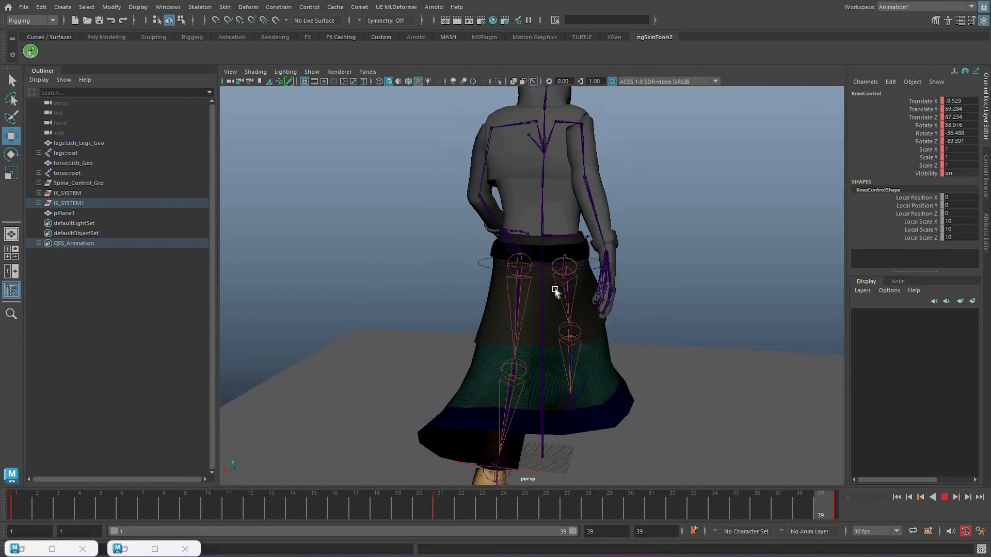
click(657, 506)
key(s)
key(alt+v)
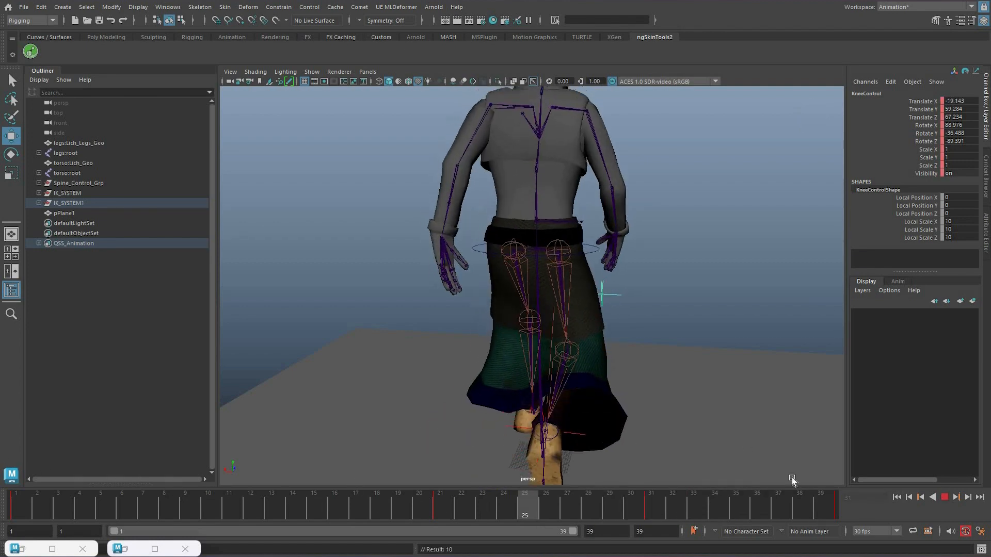
key(alt+shift+v)
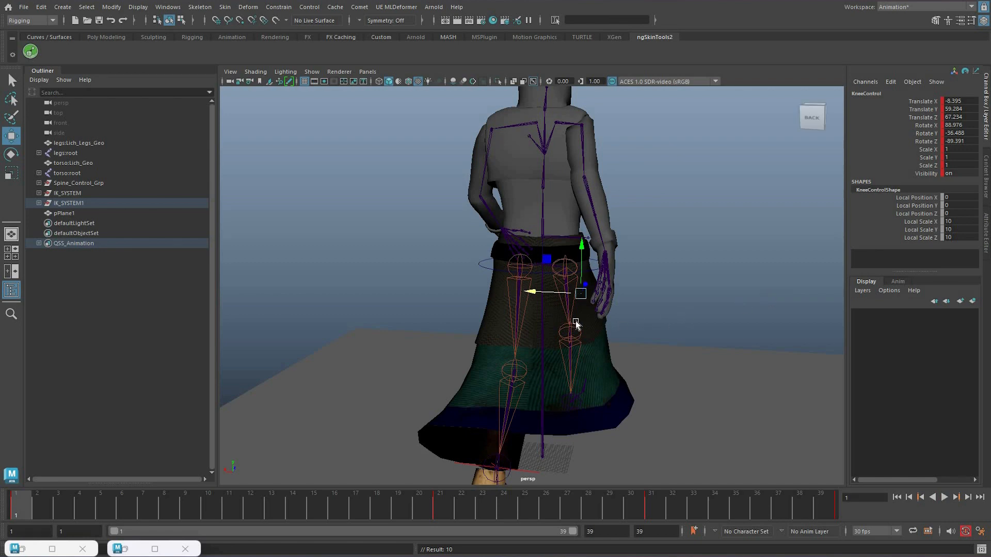
key(alt+v)
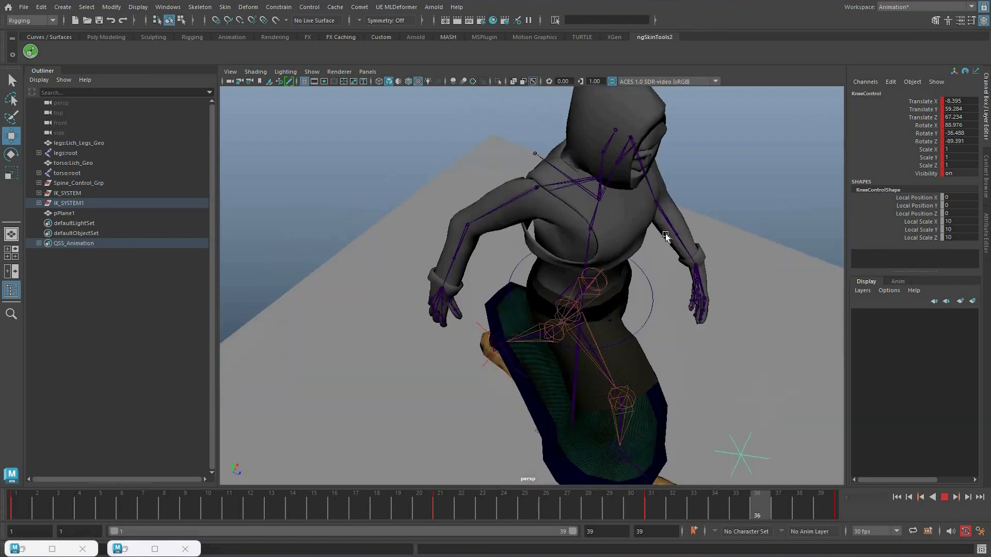
alt+right_drag(669, 276, 632, 264)
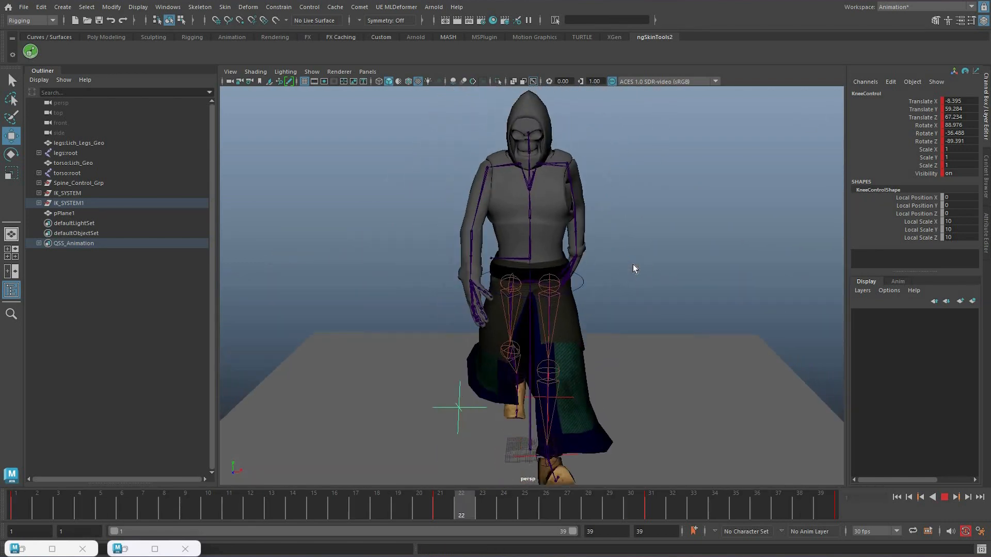
scroll(632, 264, down, 3)
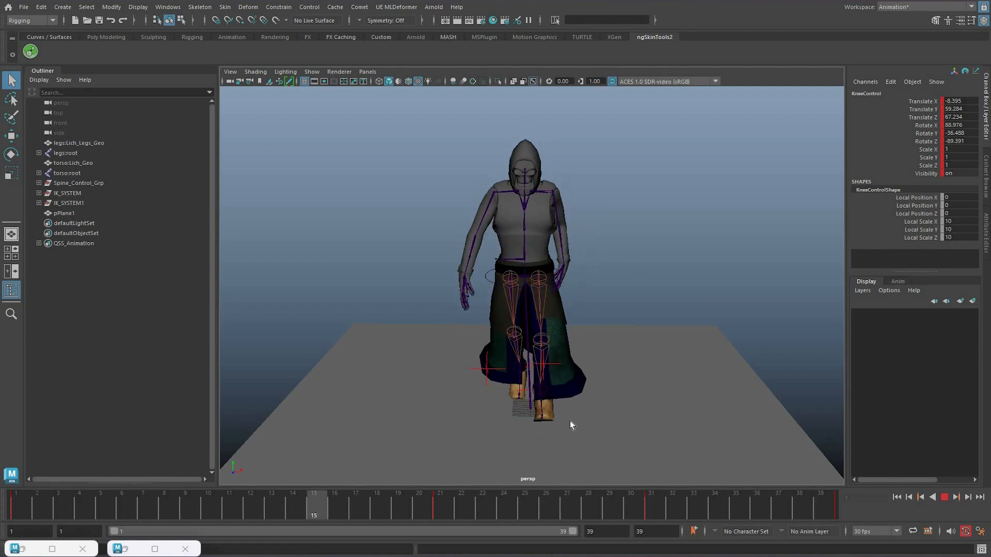
click(405, 218)
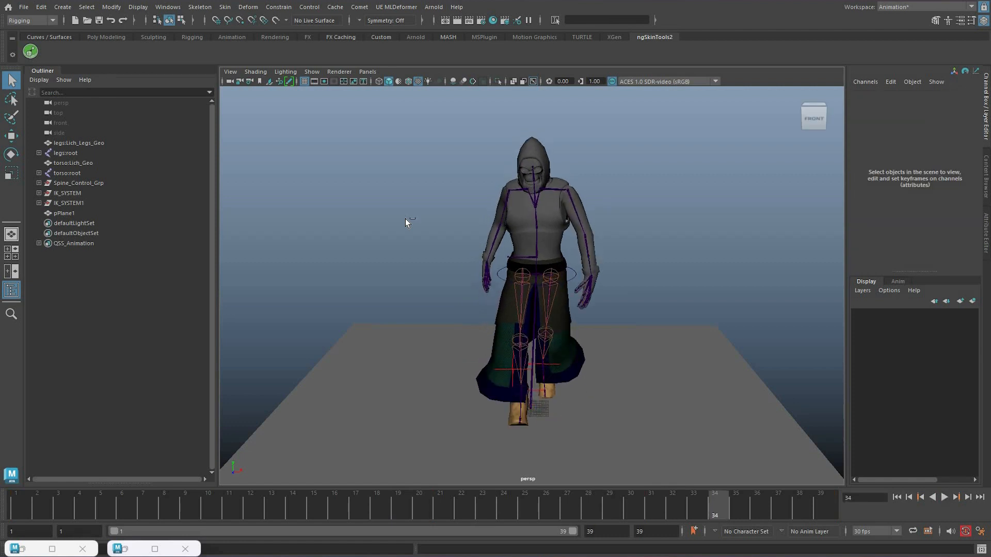
Save the scene, add an anim_api.export_anim() call below the quick_rig call in the Python script, and try running that line.
key(ctrl+s)
click(981, 549)
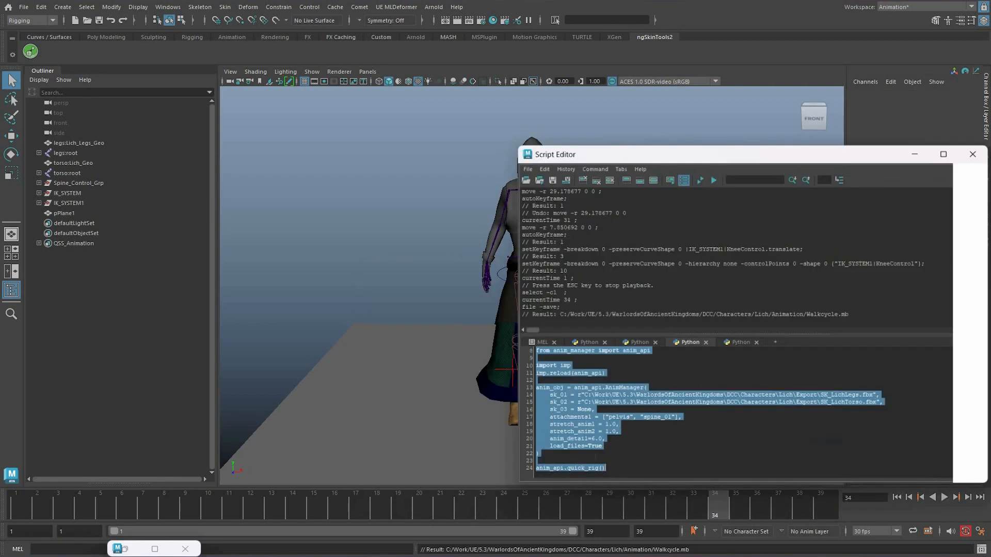
click(585, 450)
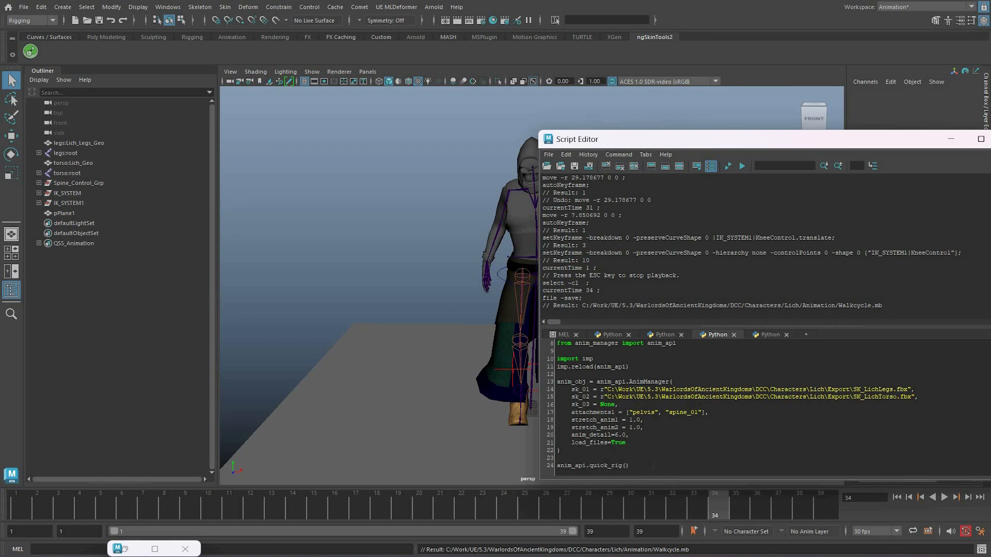
key(Return)
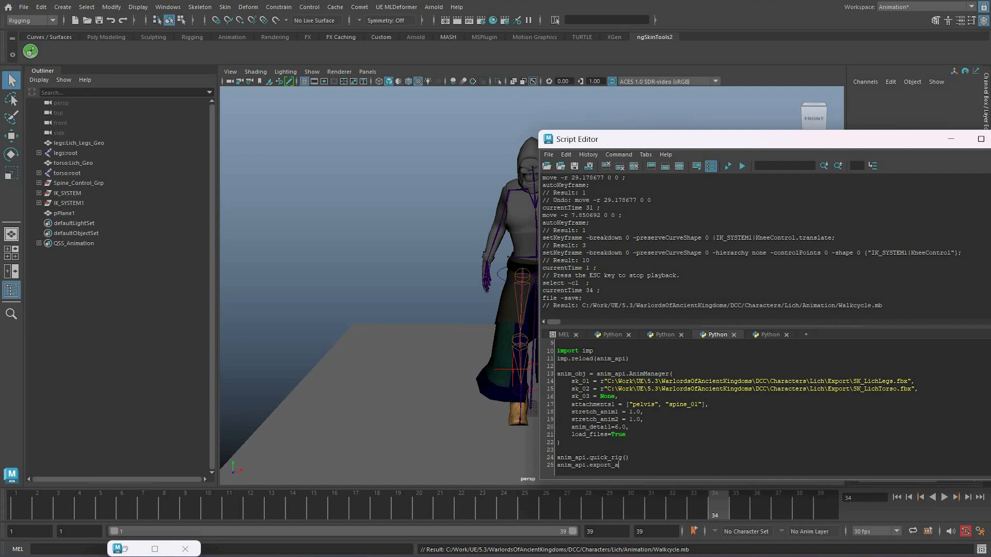
drag(557, 465, 662, 479)
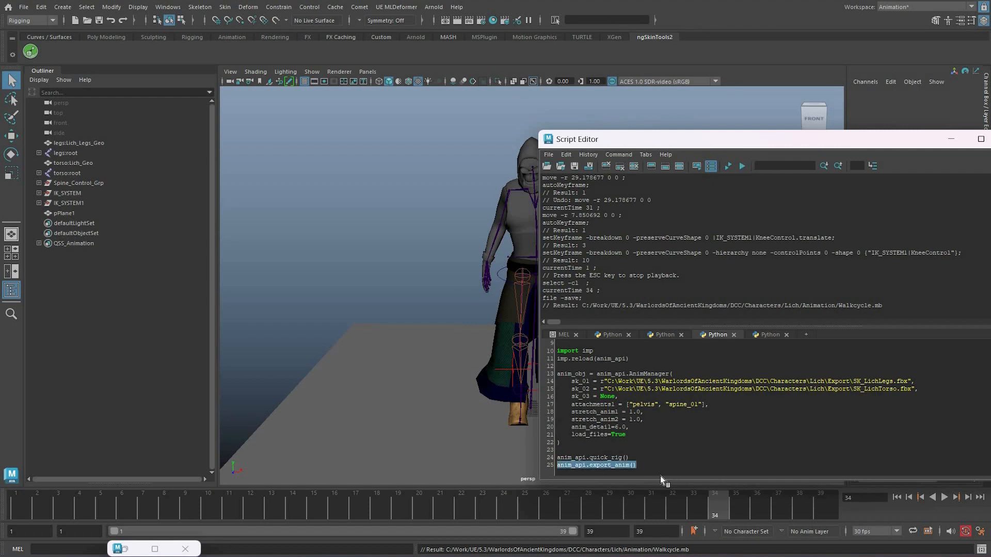
key(ctrl+Return)
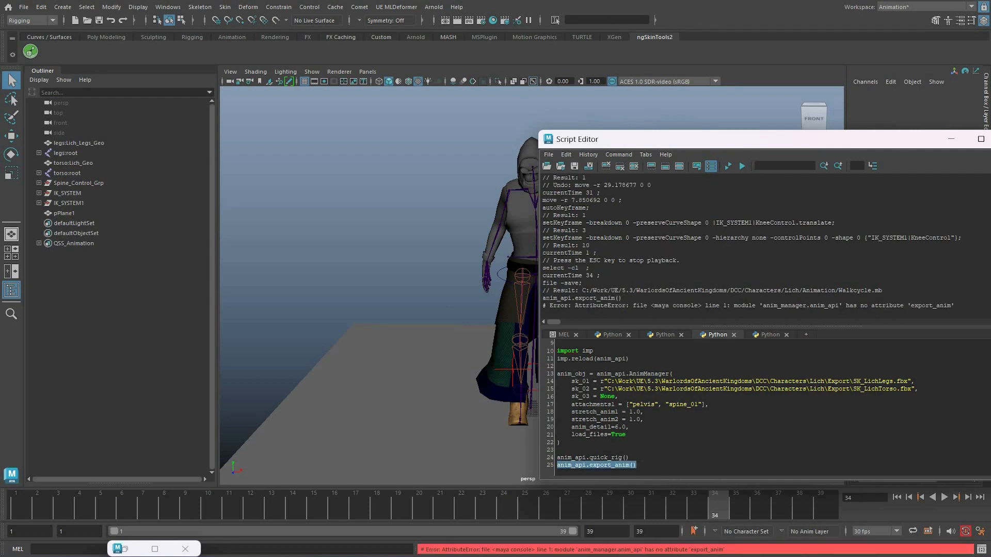
Switch to the code editor, find the animation export method in anim_api.py, and copy its name, export_animation.
click(630, 458)
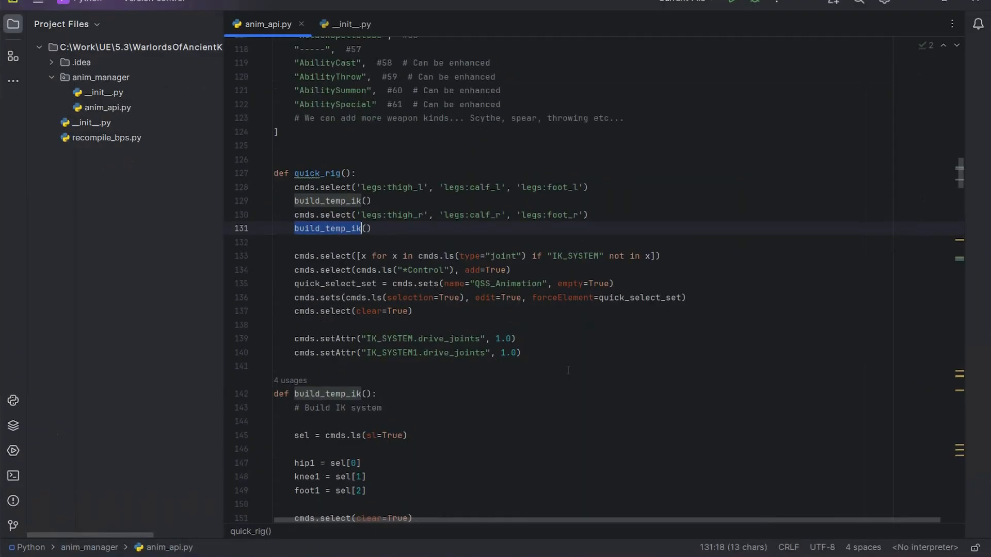
scroll(568, 370, down, 20)
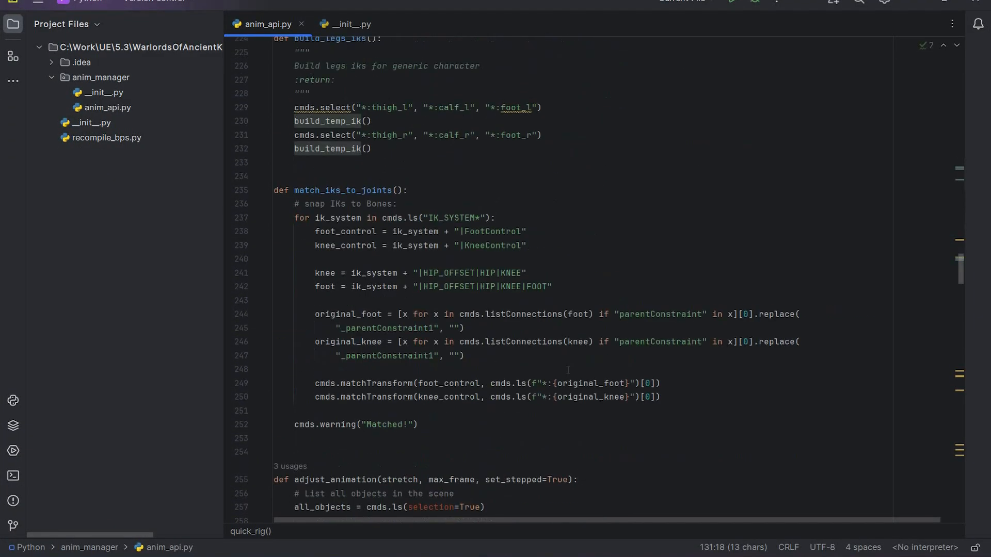
scroll(543, 334, down, 8)
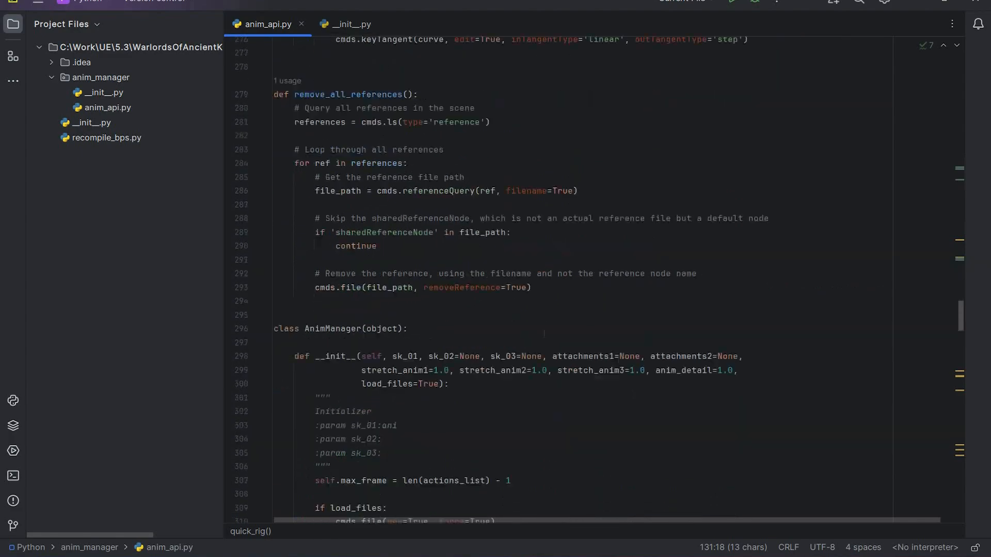
scroll(544, 334, down, 14)
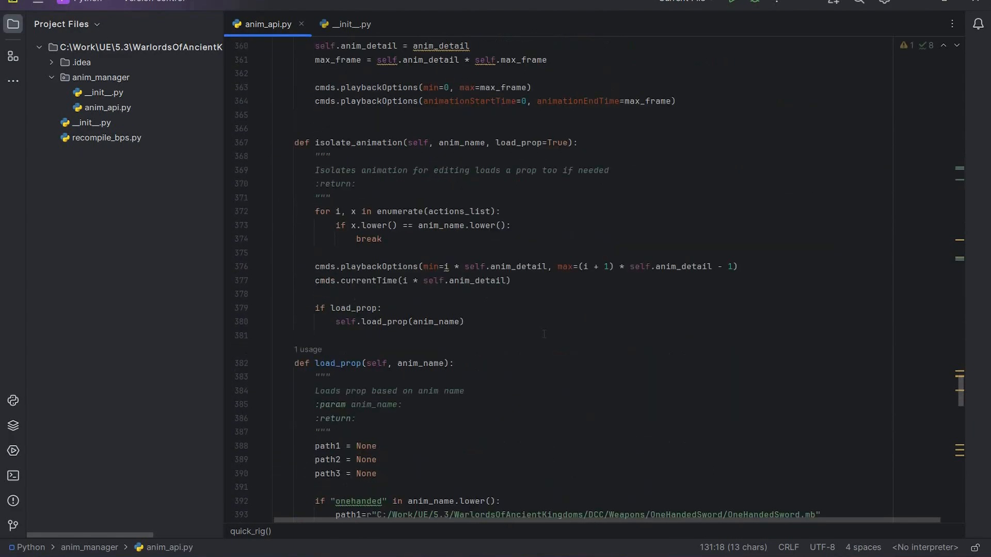
scroll(544, 334, down, 10)
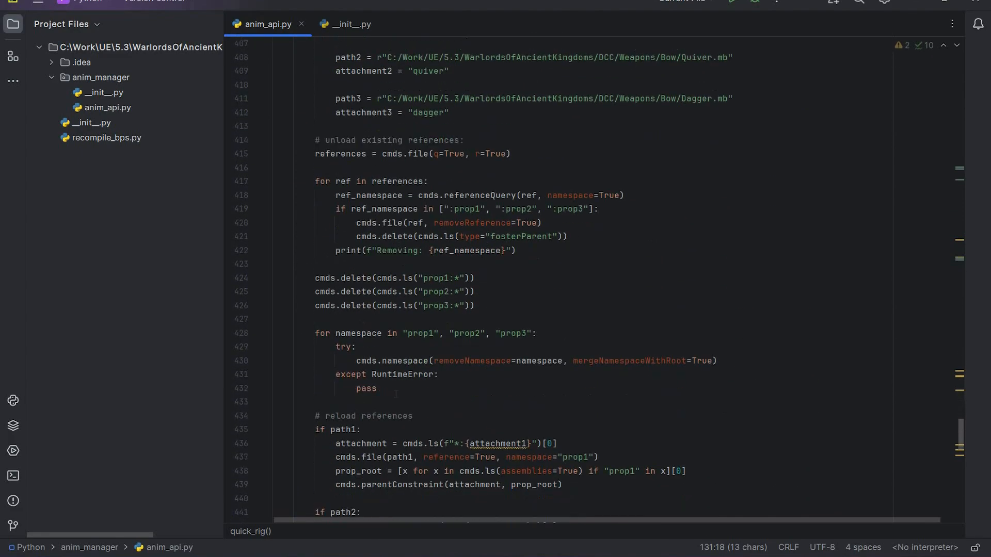
double_click(356, 407)
key(ctrl+c)
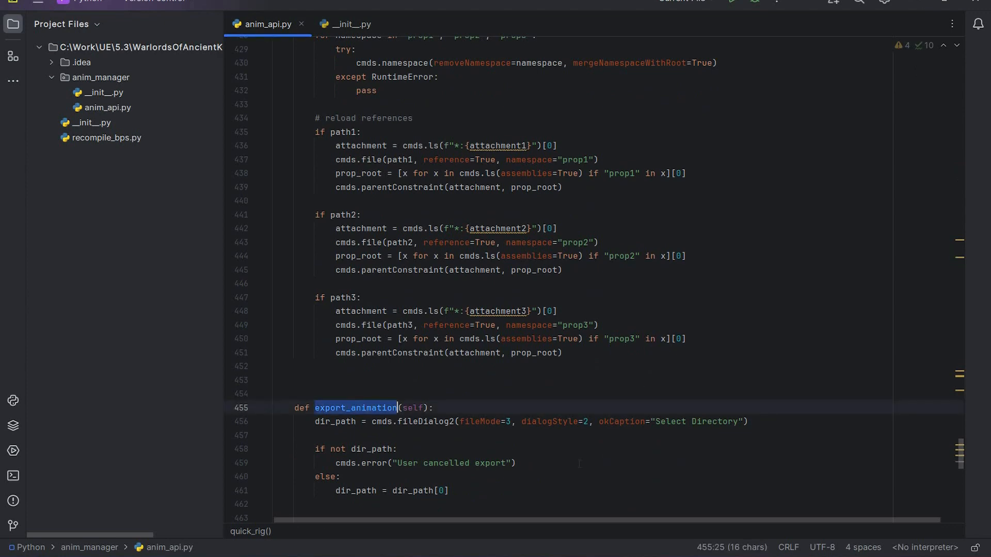
Back in Maya, replace export_anim with export_animation in the last script line and try running that line.
key(alt+Tab)
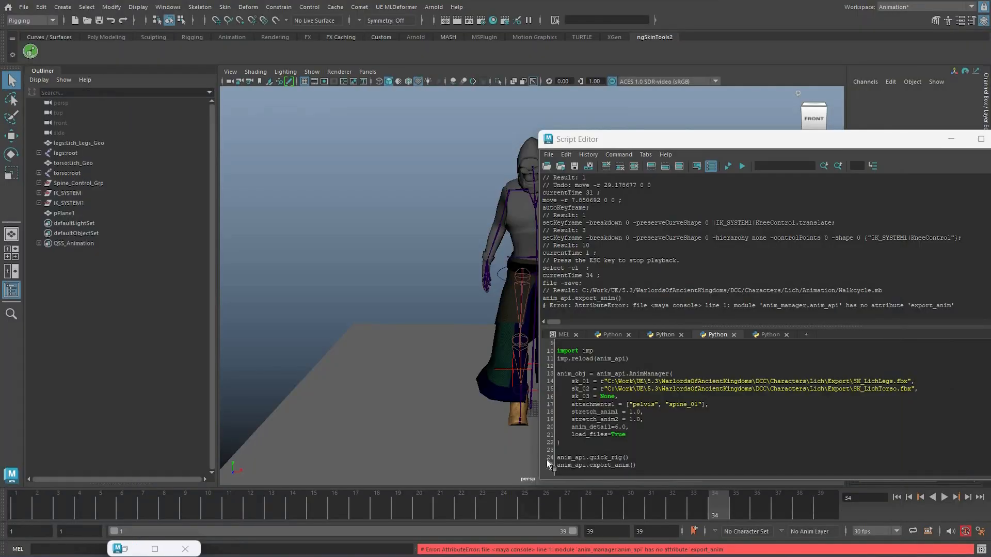
double_click(609, 465)
key(ctrl+v)
drag(666, 466, 530, 467)
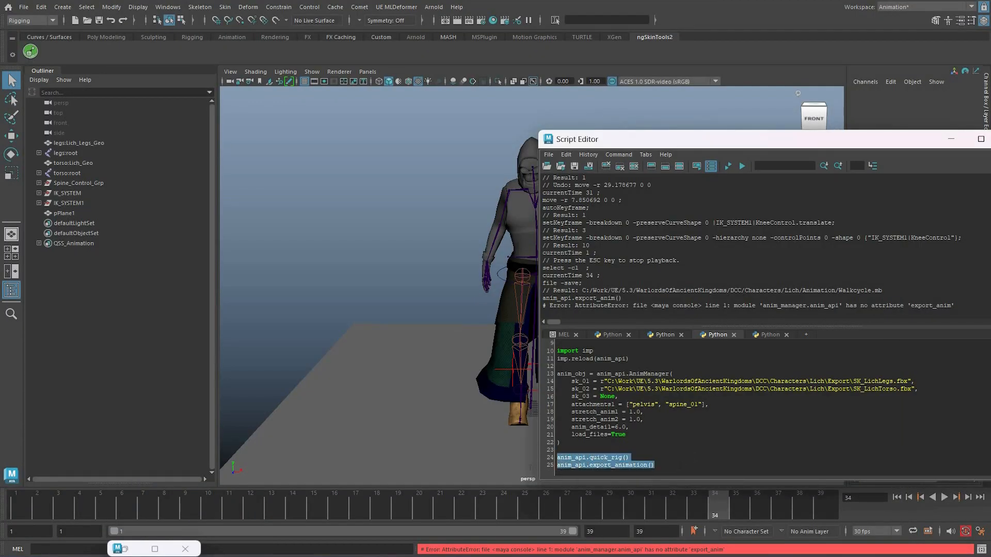
drag(661, 466, 555, 466)
drag(661, 466, 554, 466)
key(ctrl+Return)
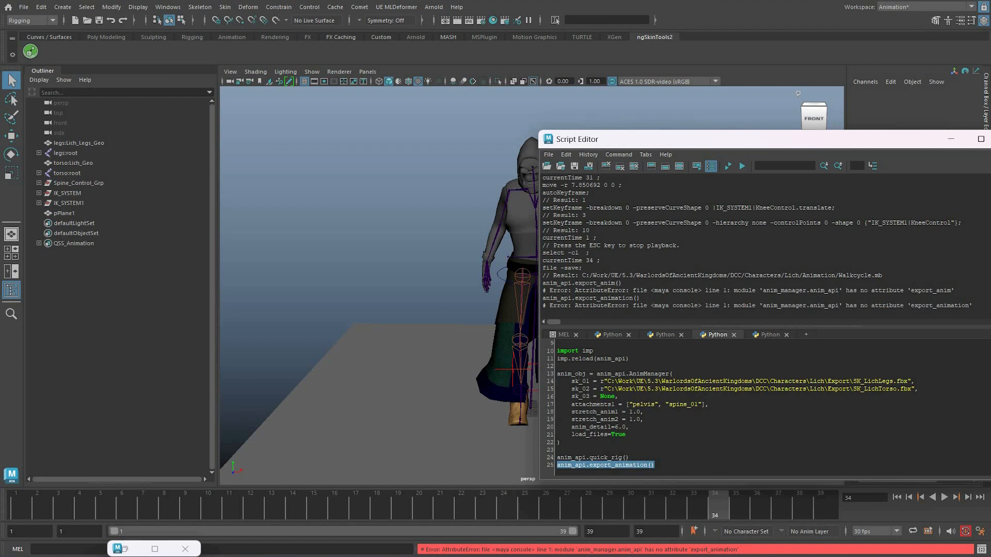
Change the last script line to anim_obj.export_animation() so it calls the AnimManager object, and run it.
click(576, 444)
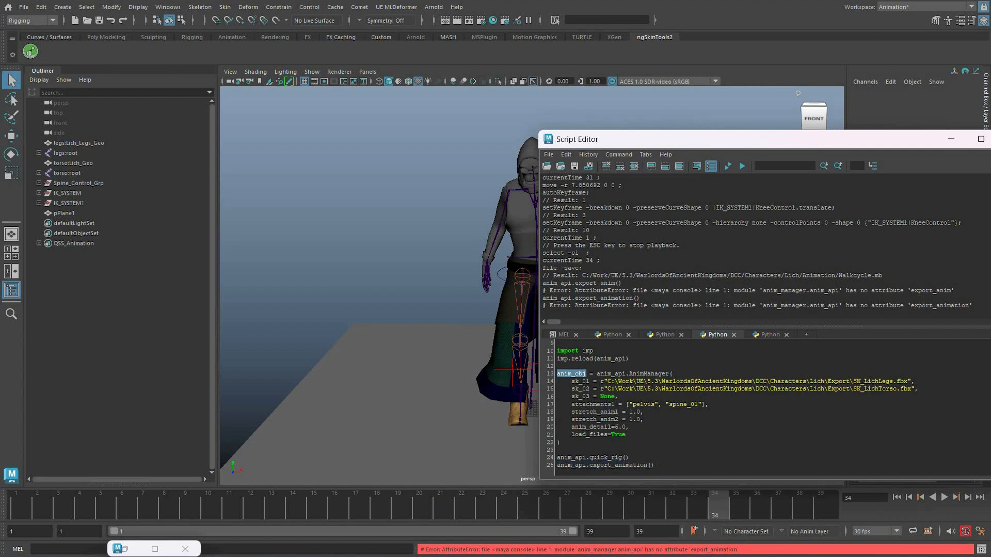
double_click(571, 465)
text(anim_obj)
key(shift+Home)
key(ctrl+Return)
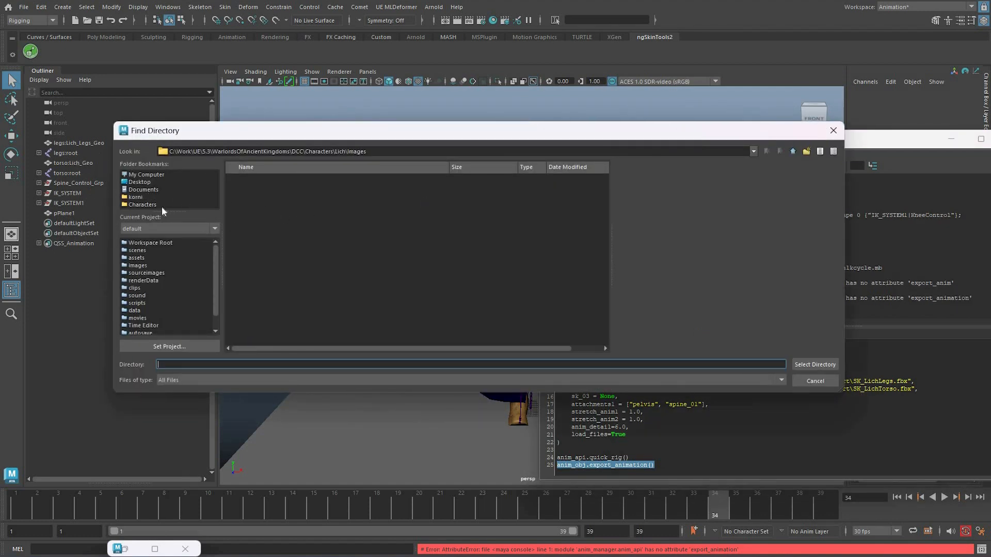
Create a Walkcycle folder inside the Lich character's Animation folder and choose it as the export directory.
double_click(241, 178)
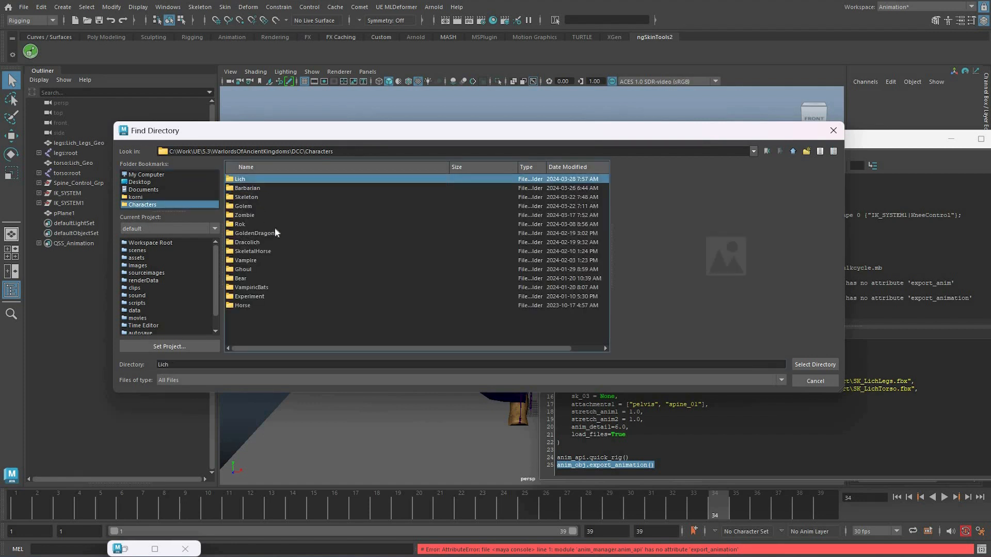
double_click(241, 179)
right_click(266, 206)
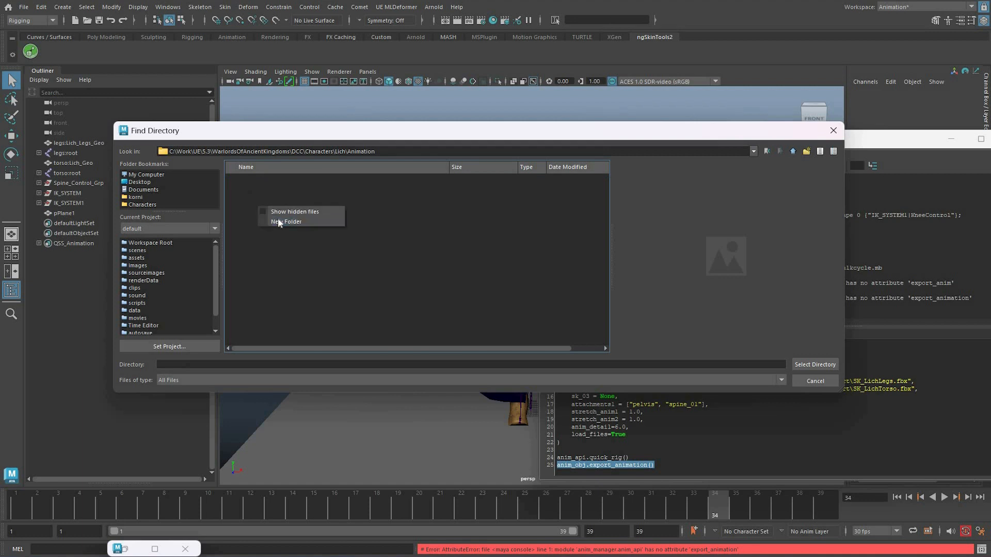
click(278, 219)
text(Walkcycle)
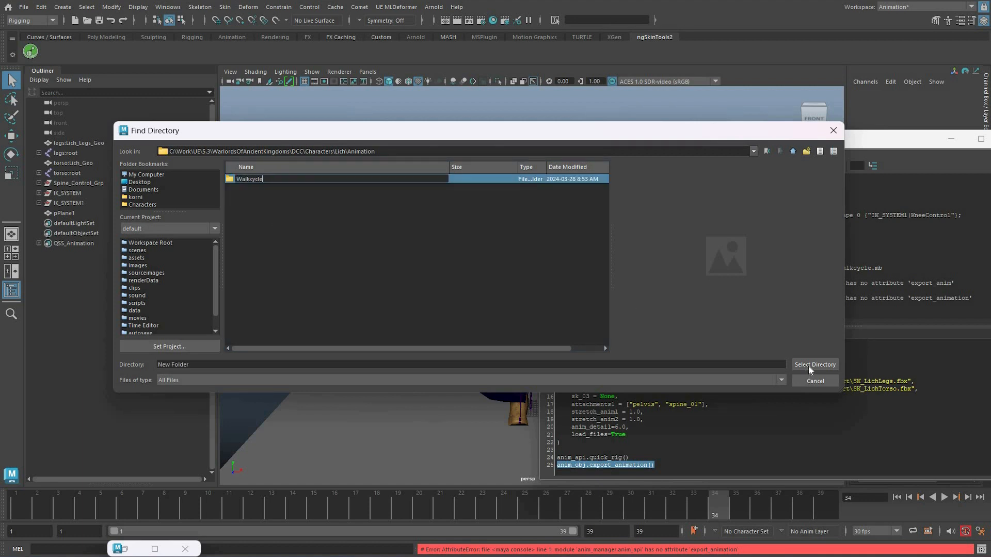
key(Return)
key(Return)
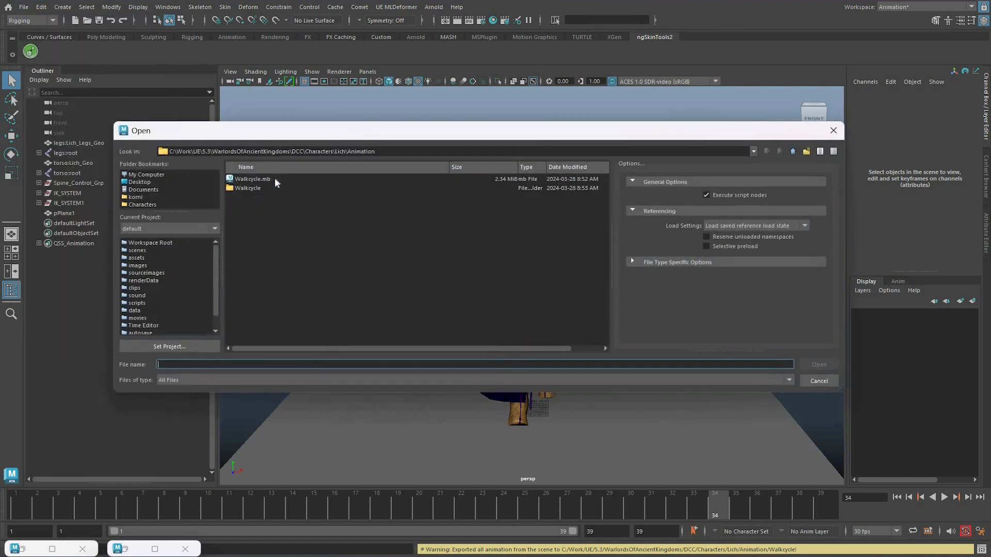
Open torso_exported_detail_6.0.fbx from the Walkcycle folder and play back the exported torso animation.
double_click(276, 188)
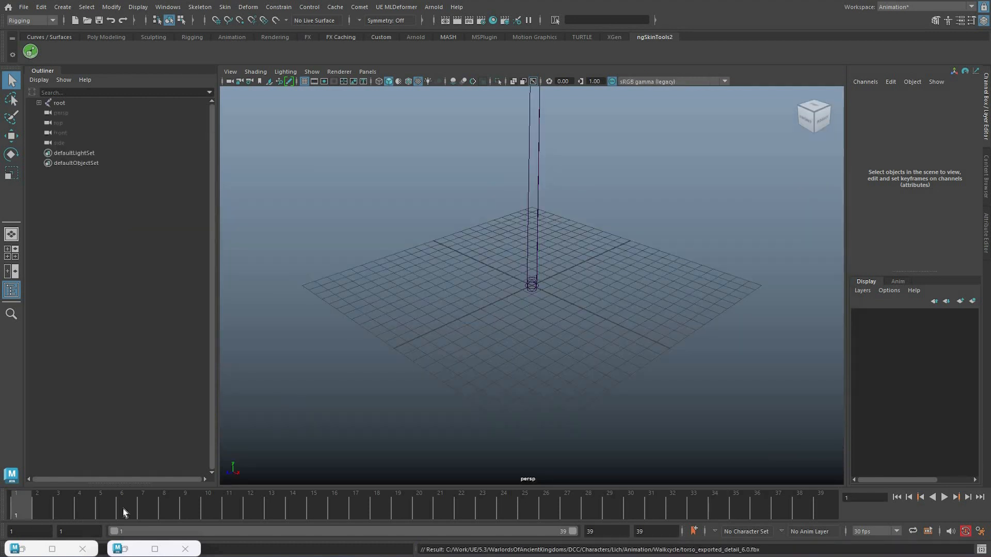
alt+right_drag(609, 413, 808, 540)
key(alt+v)
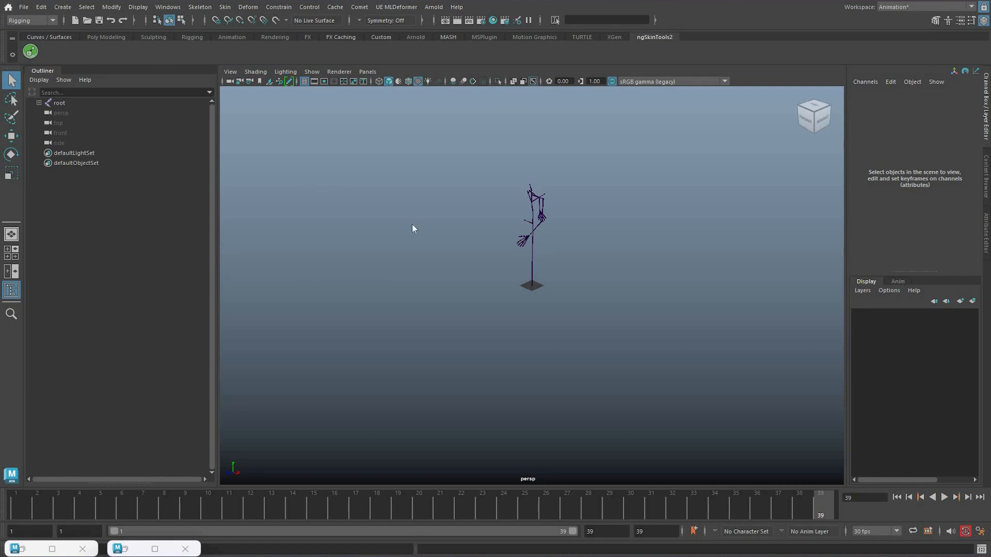
Open legs_exported_detail_6.0.fbx from the Walkcycle folder without saving changes to the torso file.
click(24, 7)
click(47, 37)
click(272, 188)
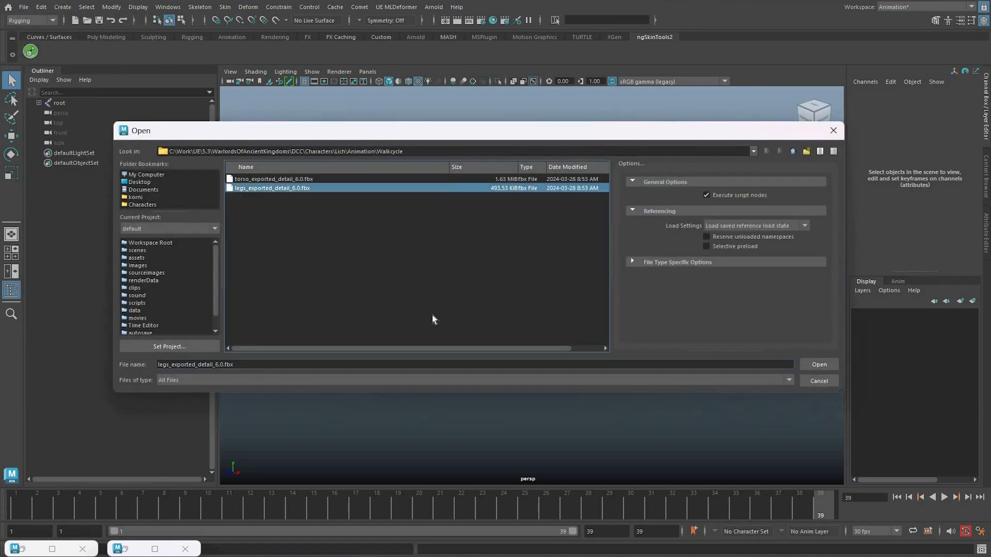
click(819, 364)
click(496, 282)
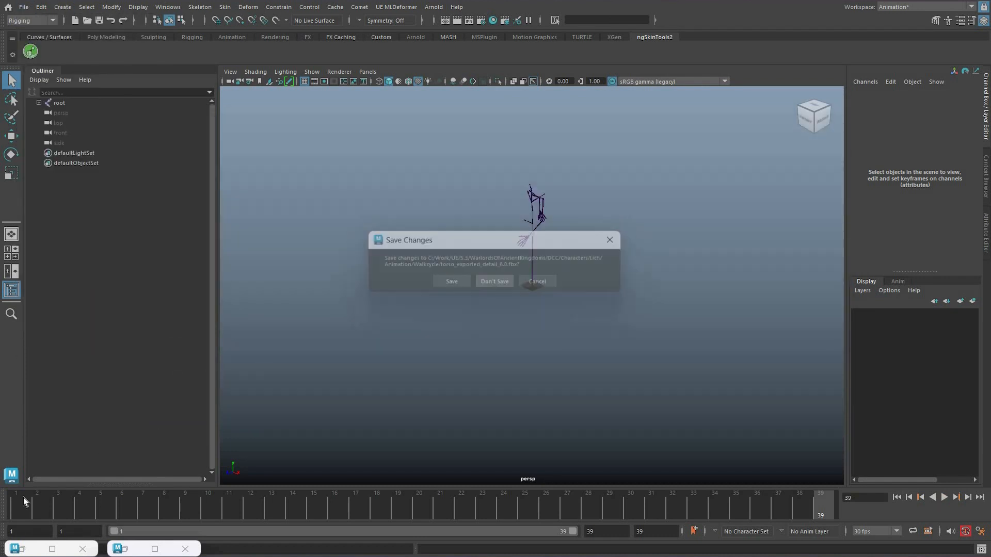
Play back the exported legs animation with the whole skeleton in view, and expand the full root joint hierarchy to examine it.
key(a)
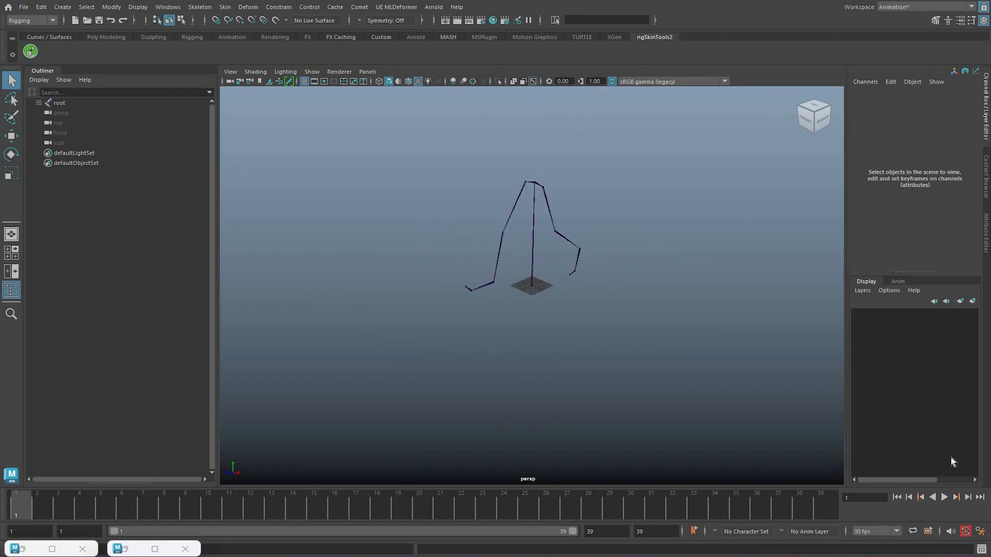
click(944, 498)
key(Escape)
key(alt+v)
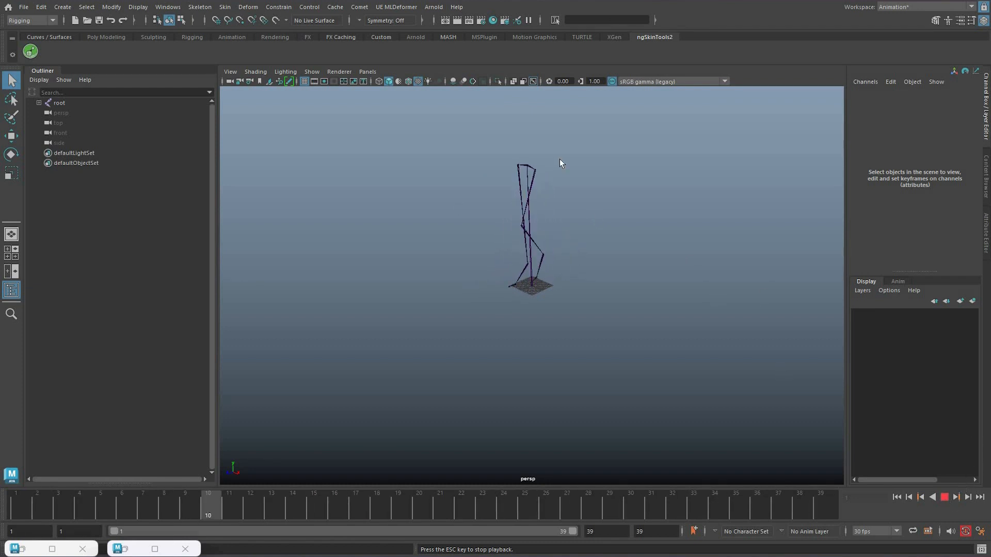
key(Escape)
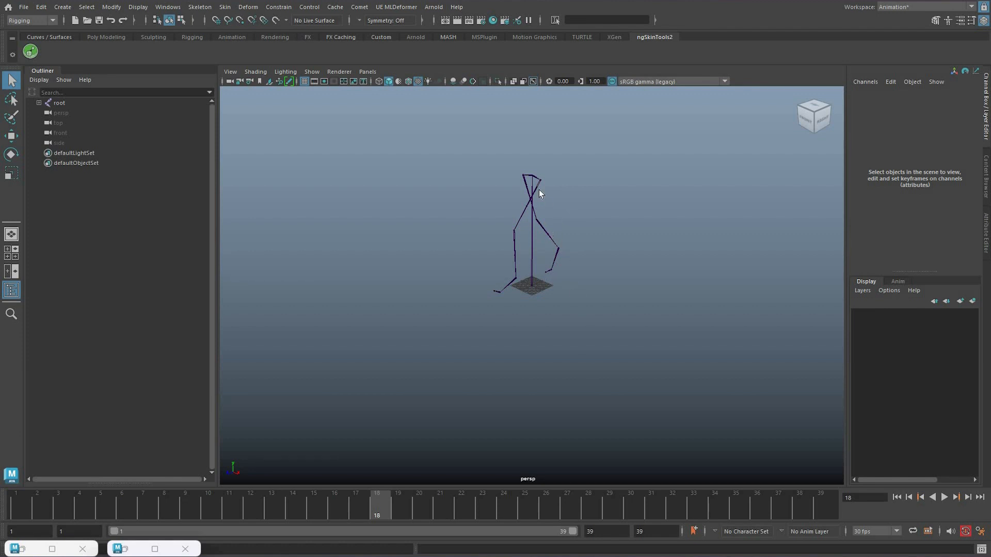
click(40, 105)
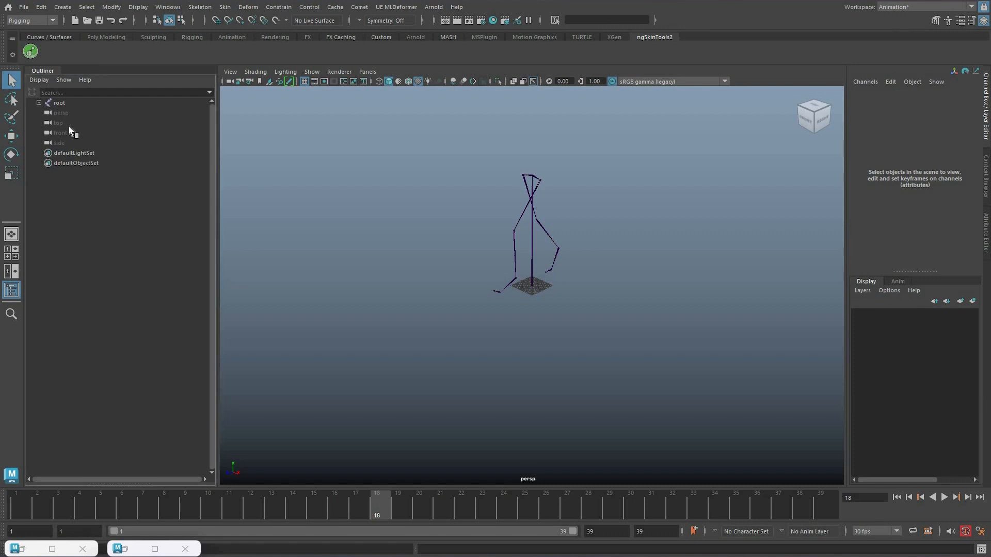
click(624, 264)
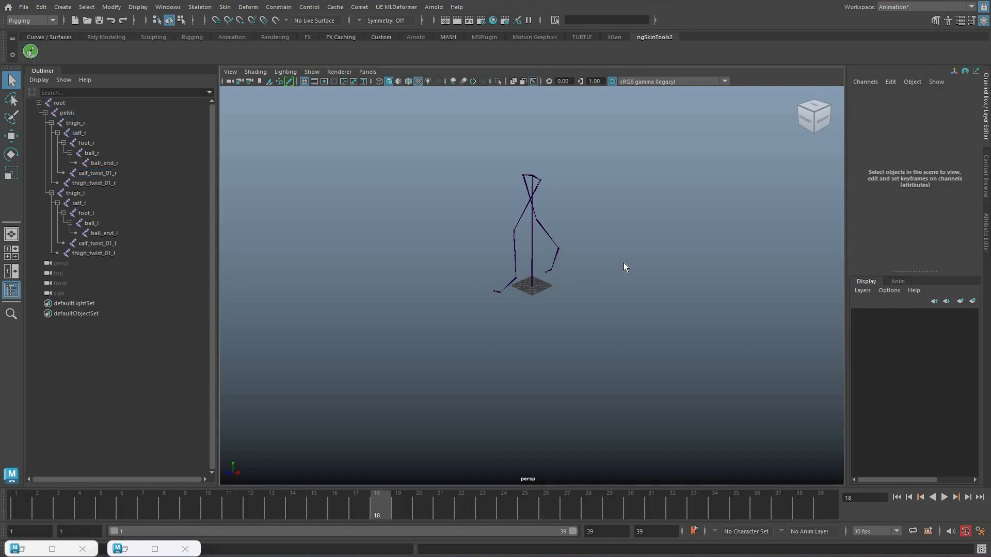